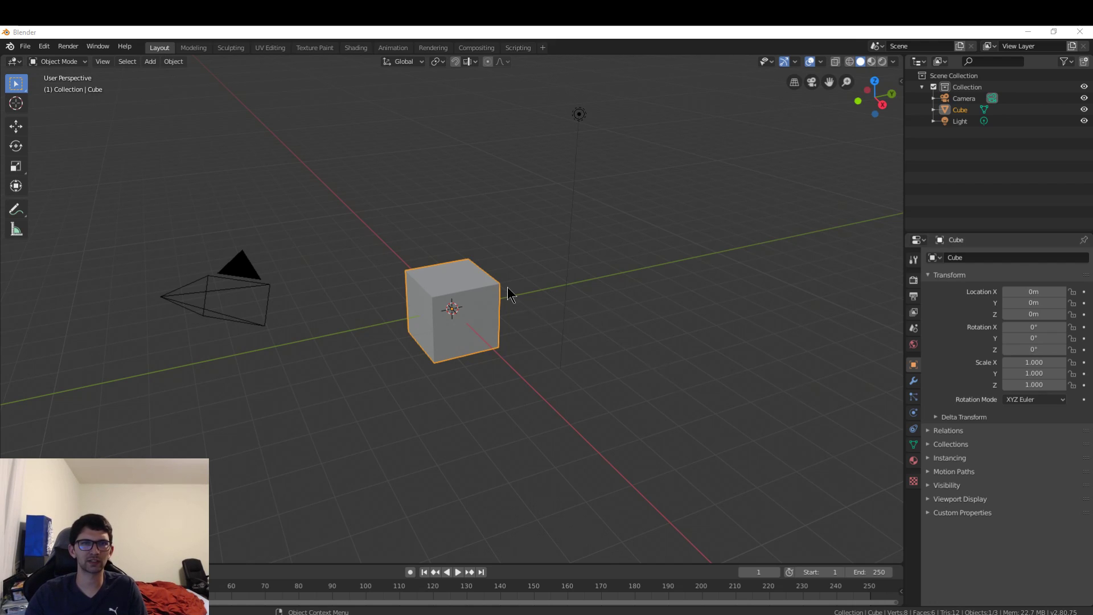
Step: Add a Subdivision Surface modifier to the default cube
{"action": "middle_click_drag", "start_coordinate": [597, 205], "coordinate": [553, 221]}
{"action": "scroll", "coordinate": [529, 260], "scroll_direction": "up", "scroll_amount": 4}
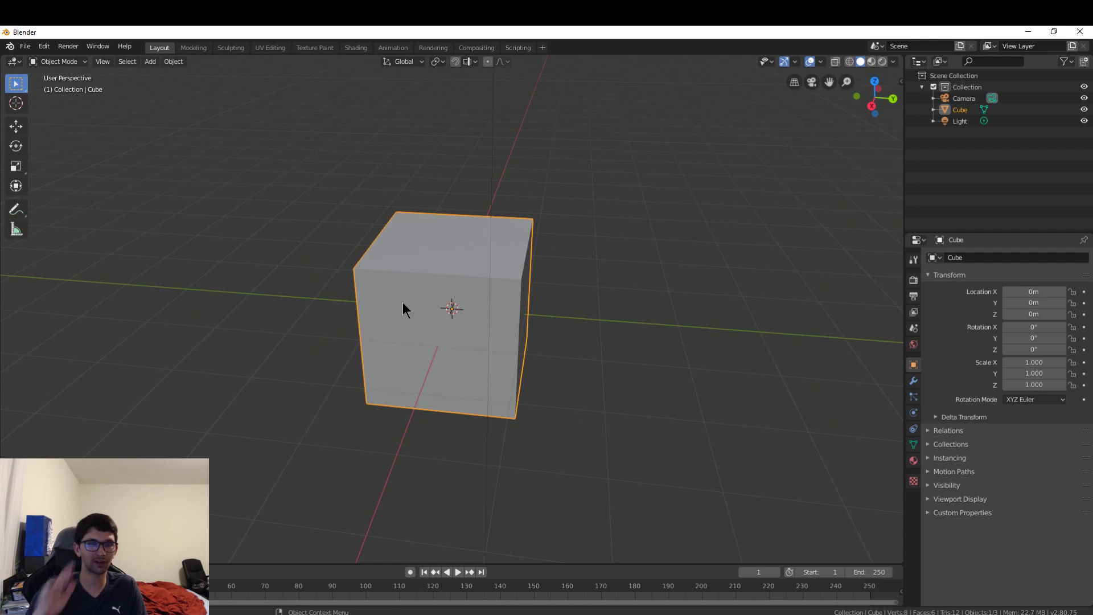
{"action": "middle_click_drag", "start_coordinate": [268, 312], "coordinate": [452, 373]}
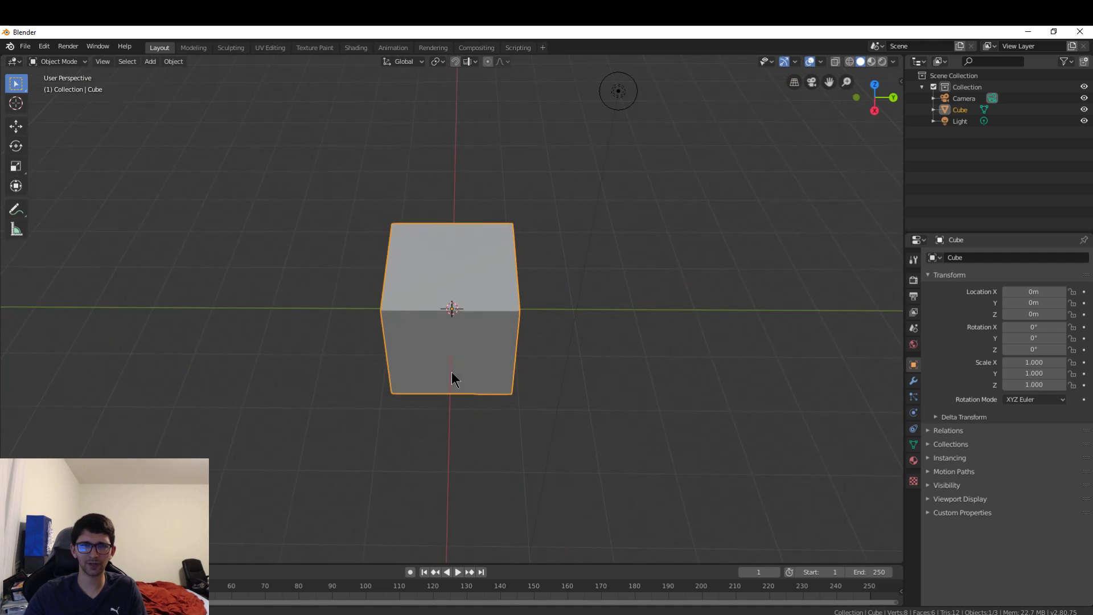
{"action": "scroll", "coordinate": [459, 378], "scroll_direction": "down", "scroll_amount": 2}
{"action": "middle_click_drag", "start_coordinate": [530, 380], "coordinate": [545, 339]}
{"action": "scroll", "coordinate": [535, 341], "scroll_direction": "up", "scroll_amount": 2}
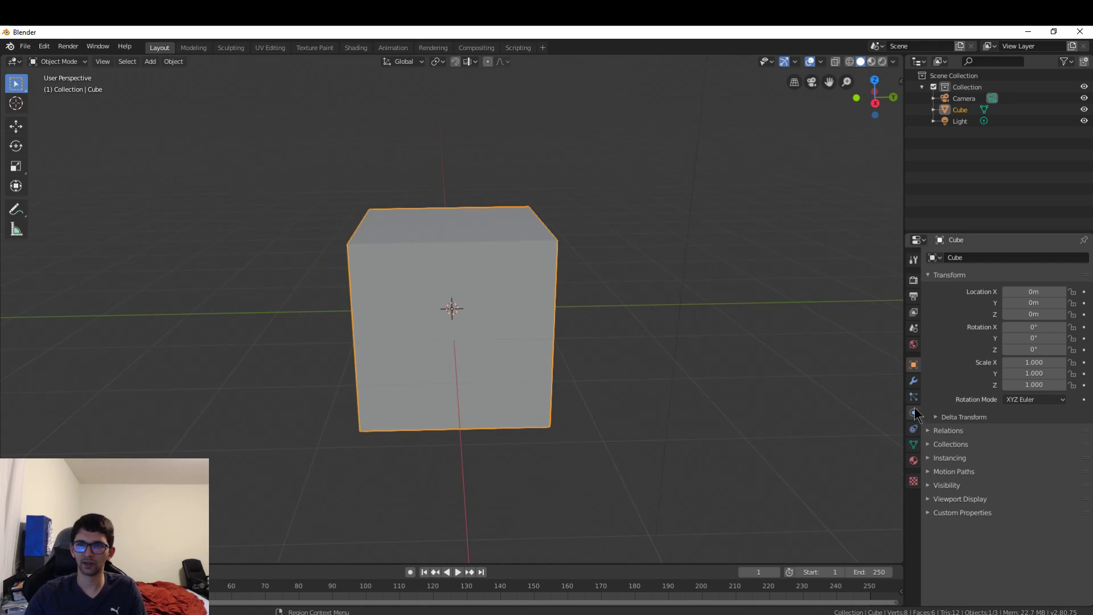
{"action": "left_click", "coordinate": [913, 380]}
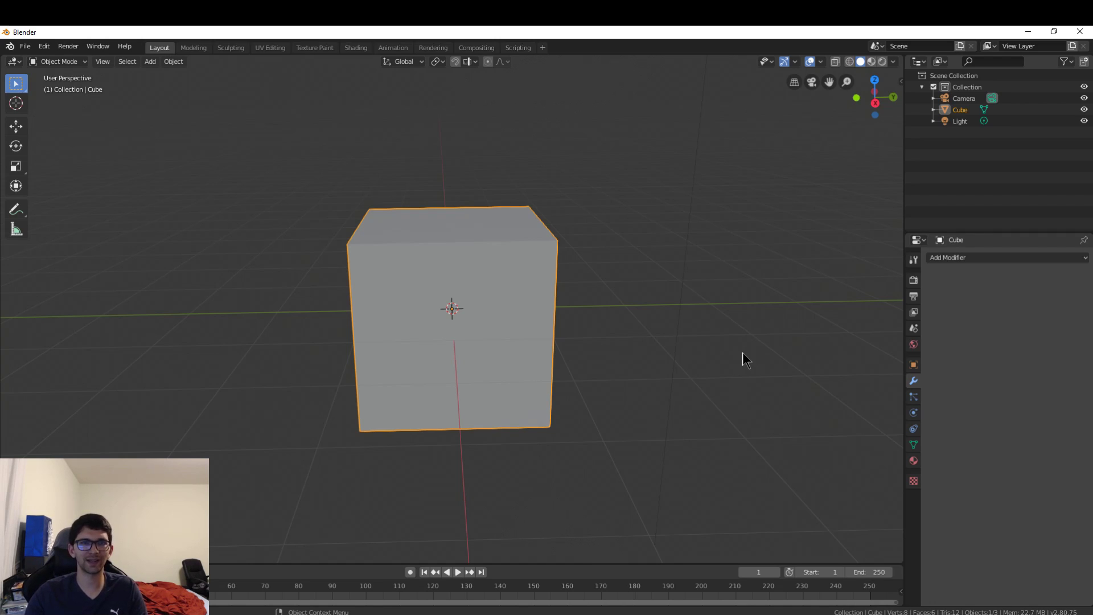
{"action": "left_click", "coordinate": [964, 258]}
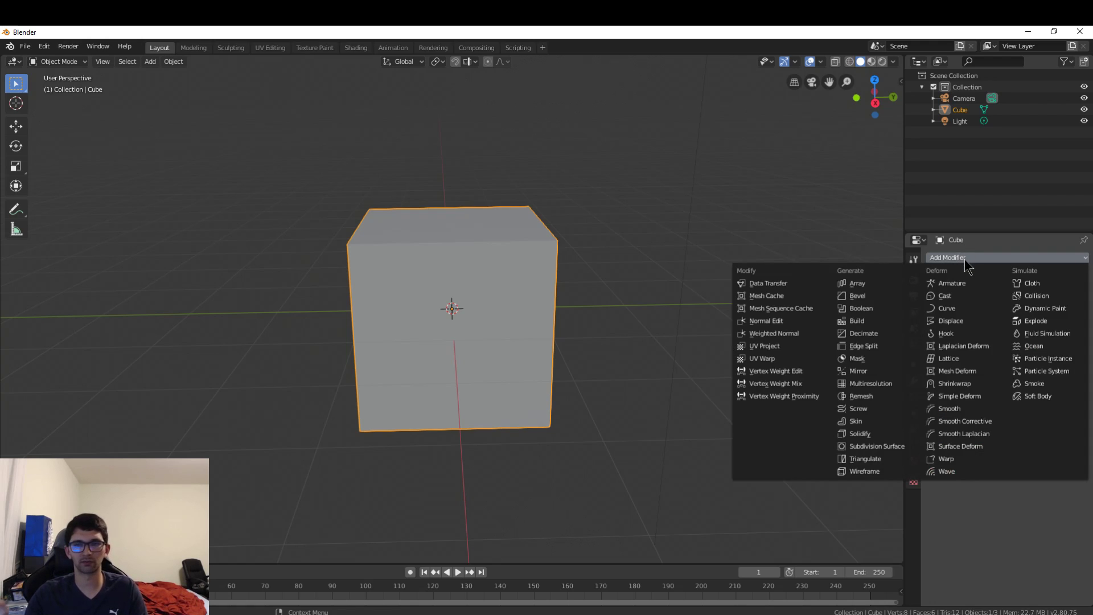
{"action": "left_click", "coordinate": [897, 447]}
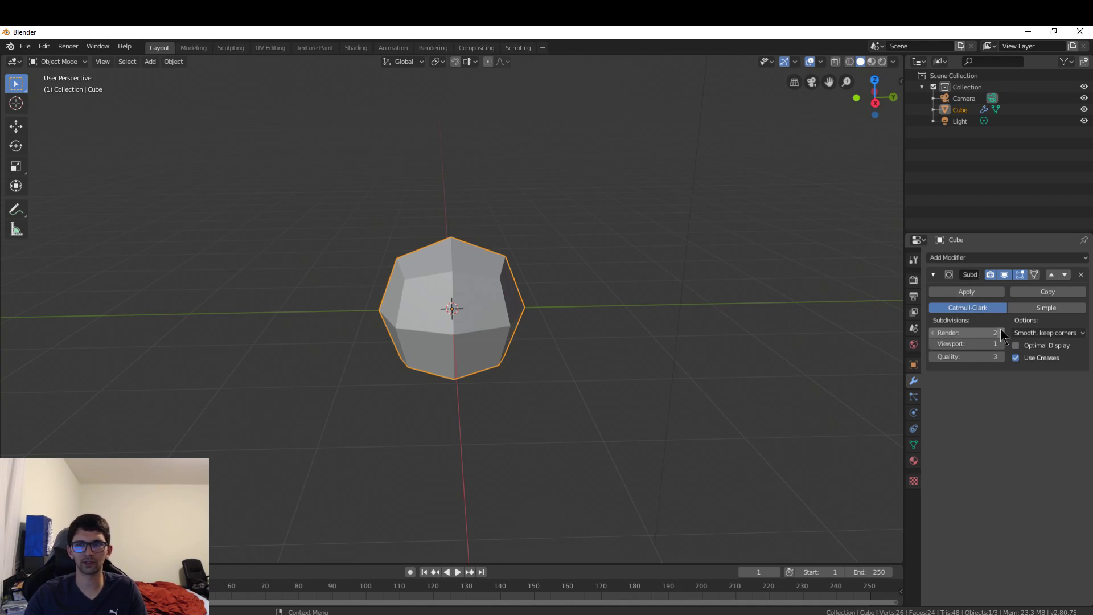
Step: Remove the cube's Subdivision Surface modifier and add a Subdivision Surface modifier again
{"action": "left_click", "coordinate": [1081, 274]}
{"action": "left_click", "coordinate": [995, 258]}
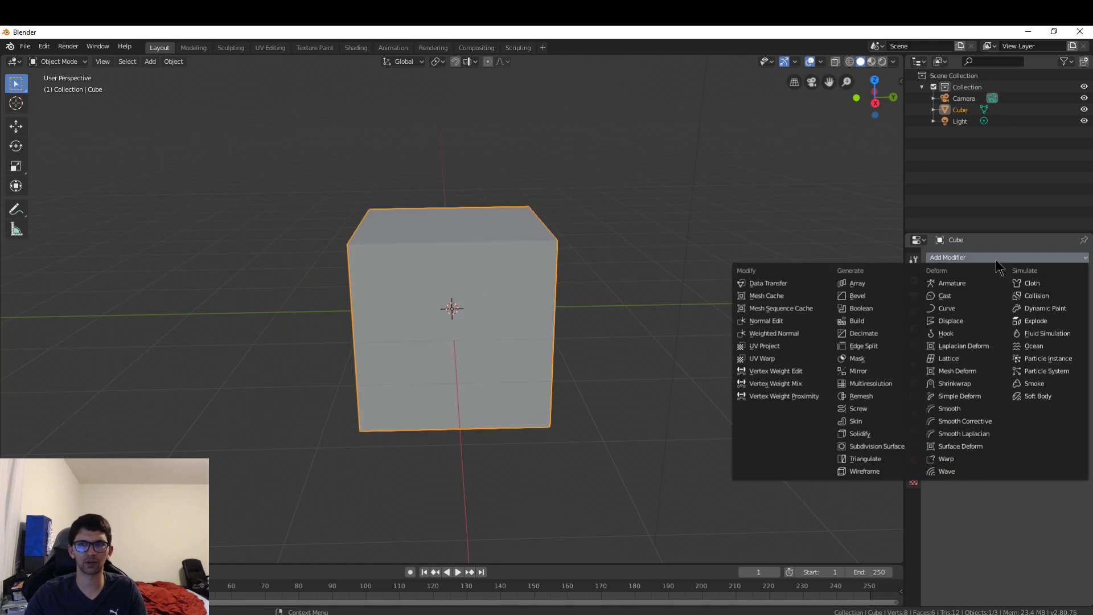
{"action": "left_click", "coordinate": [879, 447]}
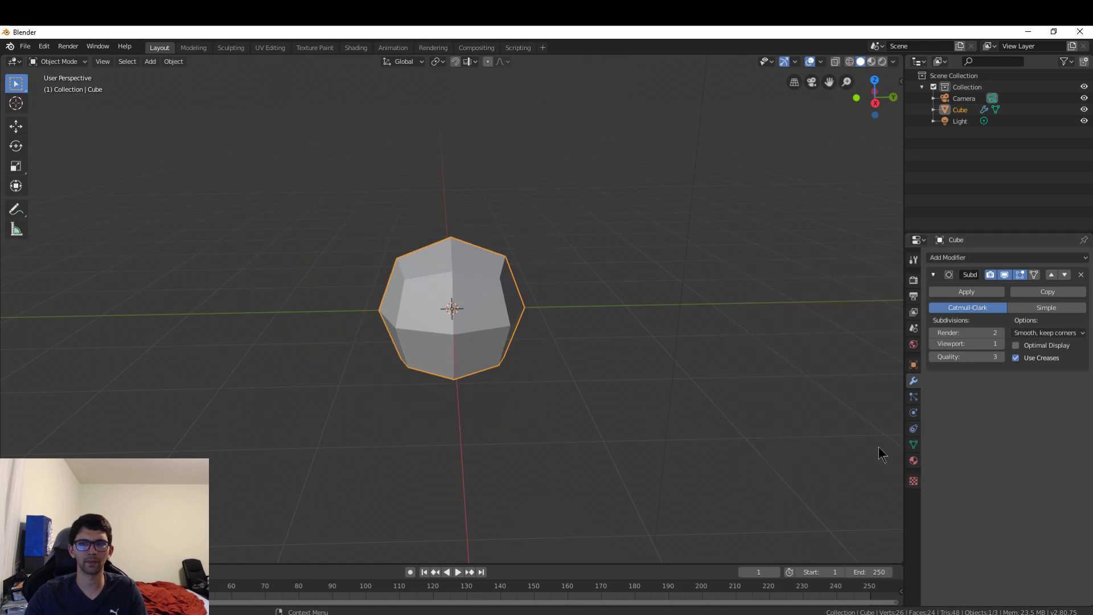
Step: Apply the Subdivision Surface modifier at viewport level 1 to the cube, and undo the application
{"action": "left_click", "coordinate": [966, 292]}
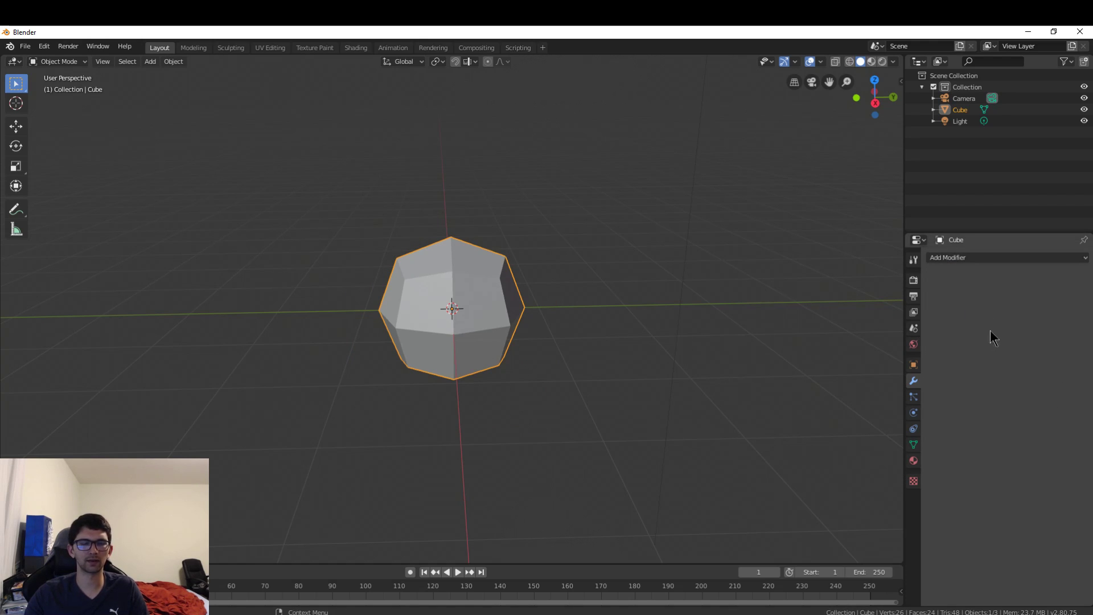
{"action": "middle_click_drag", "start_coordinate": [375, 298], "coordinate": [410, 315]}
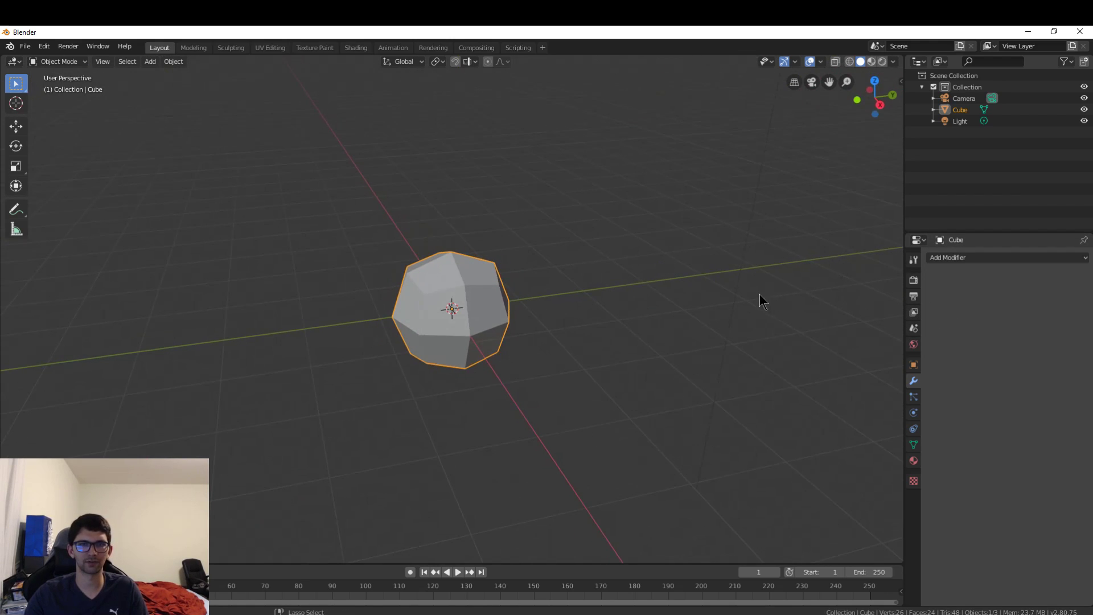
{"action": "key", "text": "ctrl+1"}
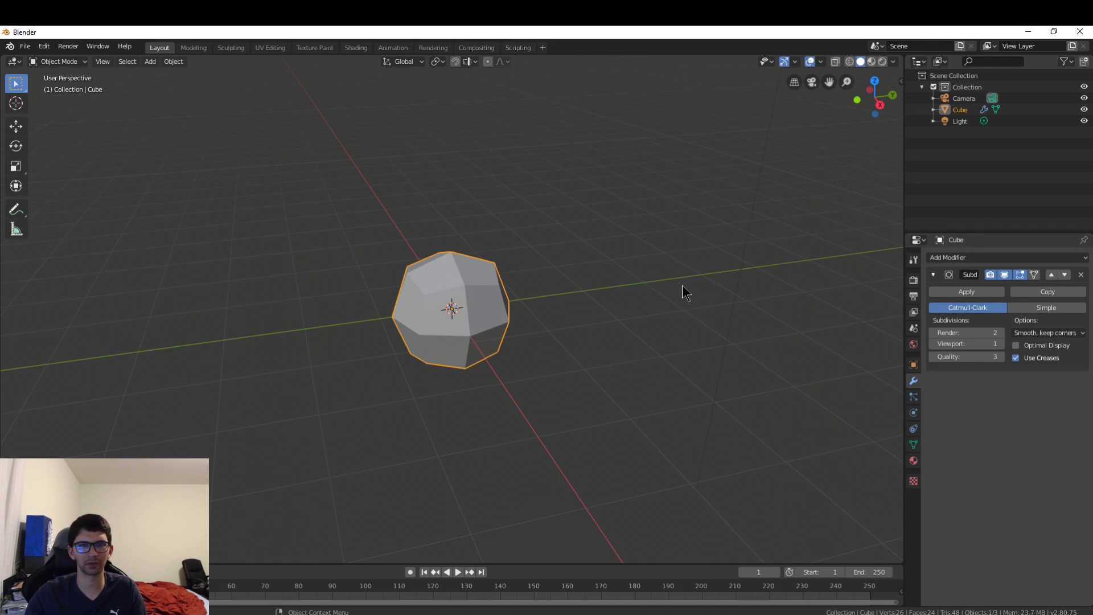
Step: Try to apply the cube's Subdivision Surface modifier in Edit Mode, and return to Object Mode
{"action": "mouse_move", "coordinate": [669, 312]}
{"action": "middle_mouse_down"}
{"action": "mouse_move", "coordinate": [634, 296]}
{"action": "mouse_move", "coordinate": [569, 285]}
{"action": "mouse_move", "coordinate": [568, 295]}
{"action": "middle_mouse_up"}
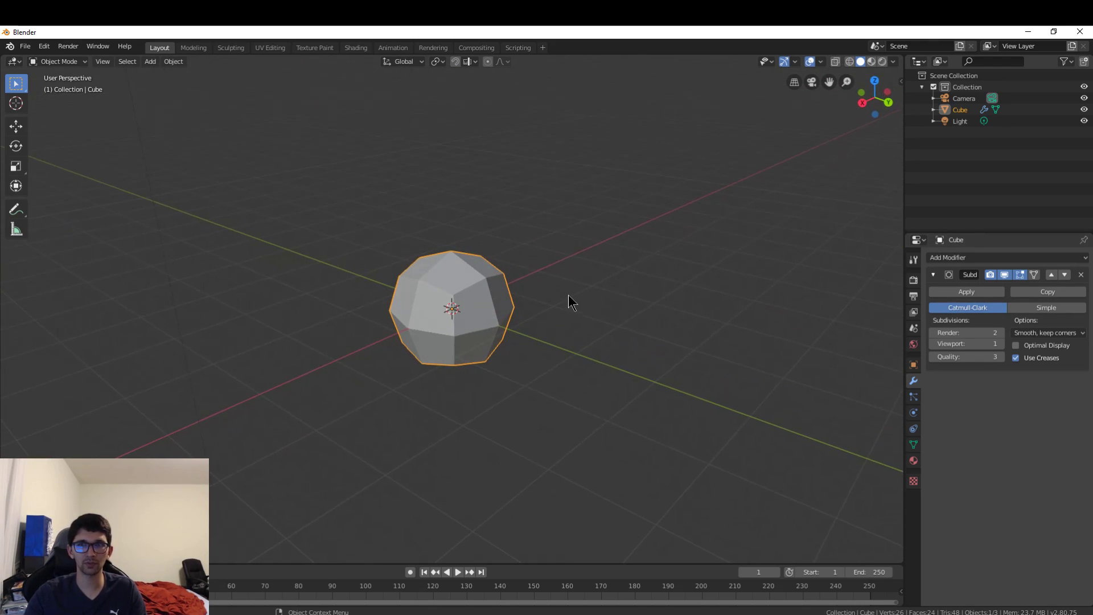
{"action": "middle_click_drag", "start_coordinate": [687, 326], "coordinate": [603, 278]}
{"action": "scroll", "coordinate": [603, 278], "scroll_direction": "up", "scroll_amount": 4}
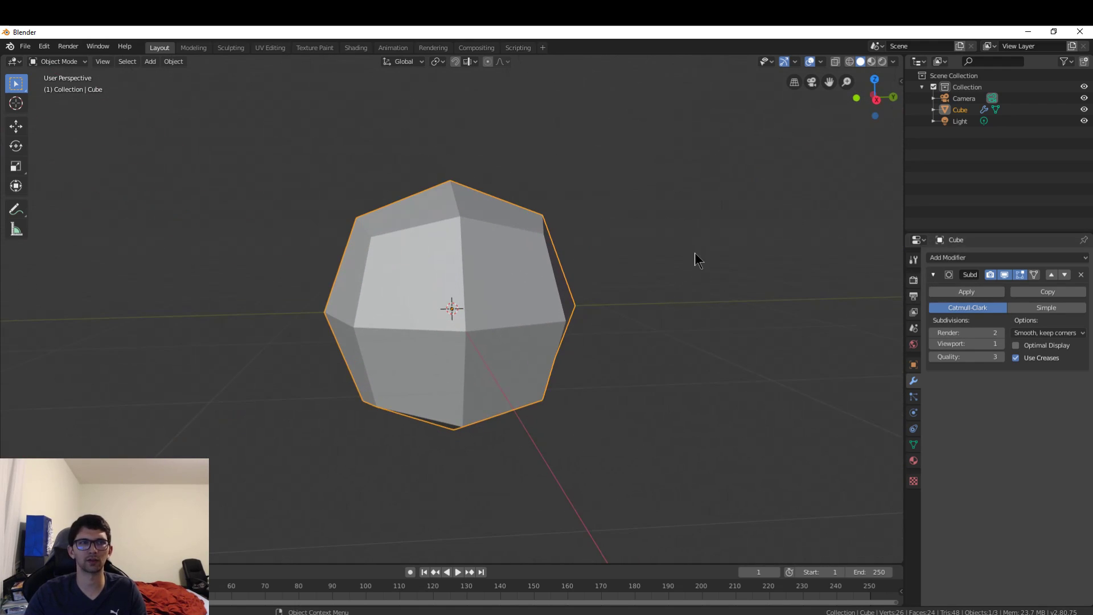
{"action": "left_click", "coordinate": [83, 60]}
{"action": "left_click", "coordinate": [57, 86]}
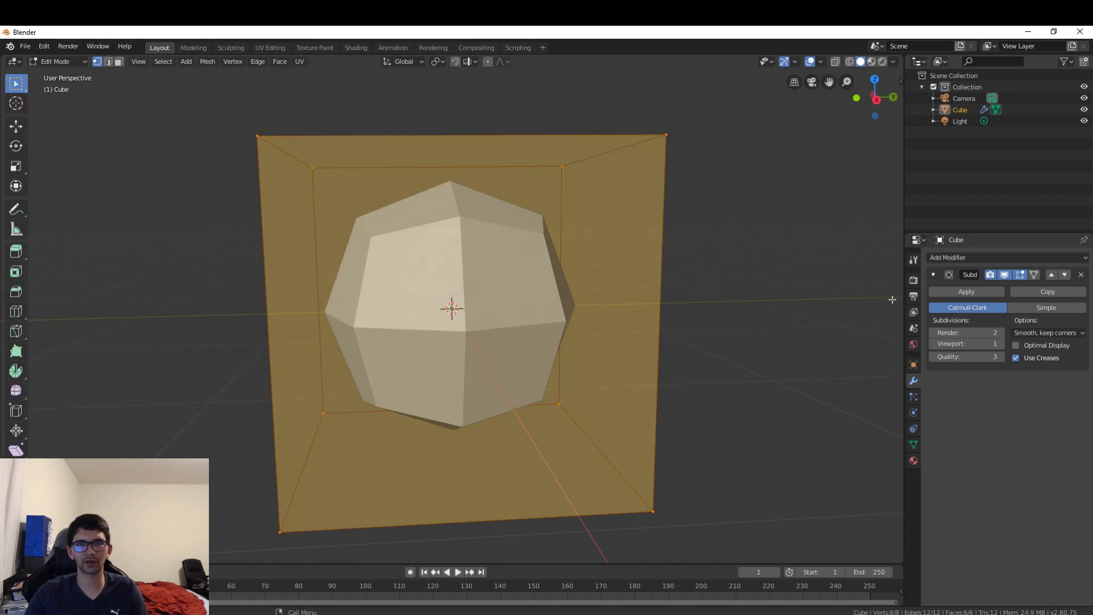
{"action": "left_click", "coordinate": [971, 292]}
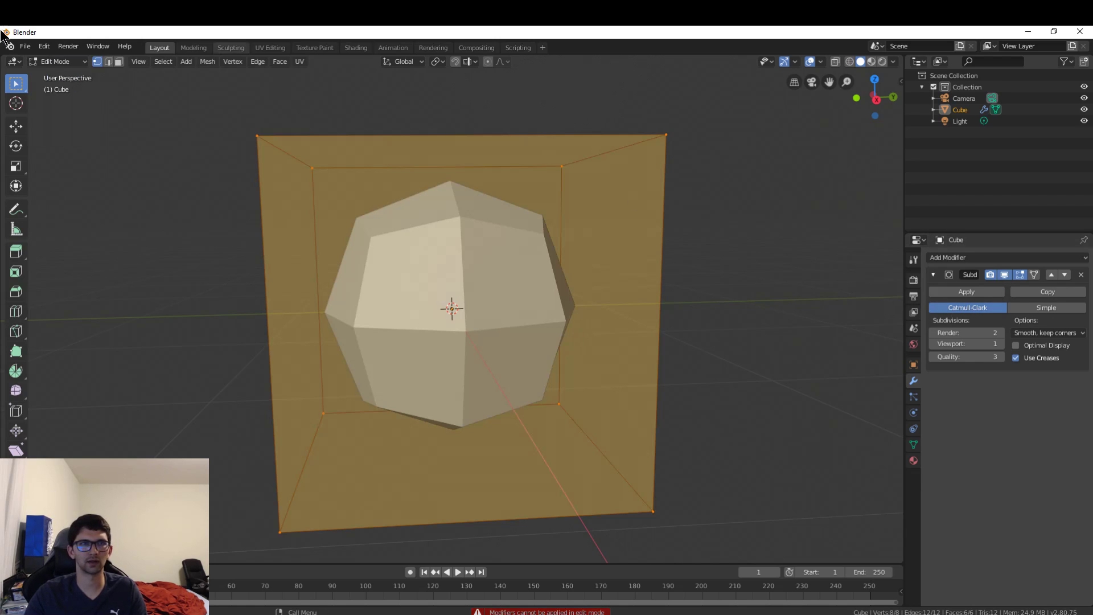
{"action": "left_click", "coordinate": [63, 61]}
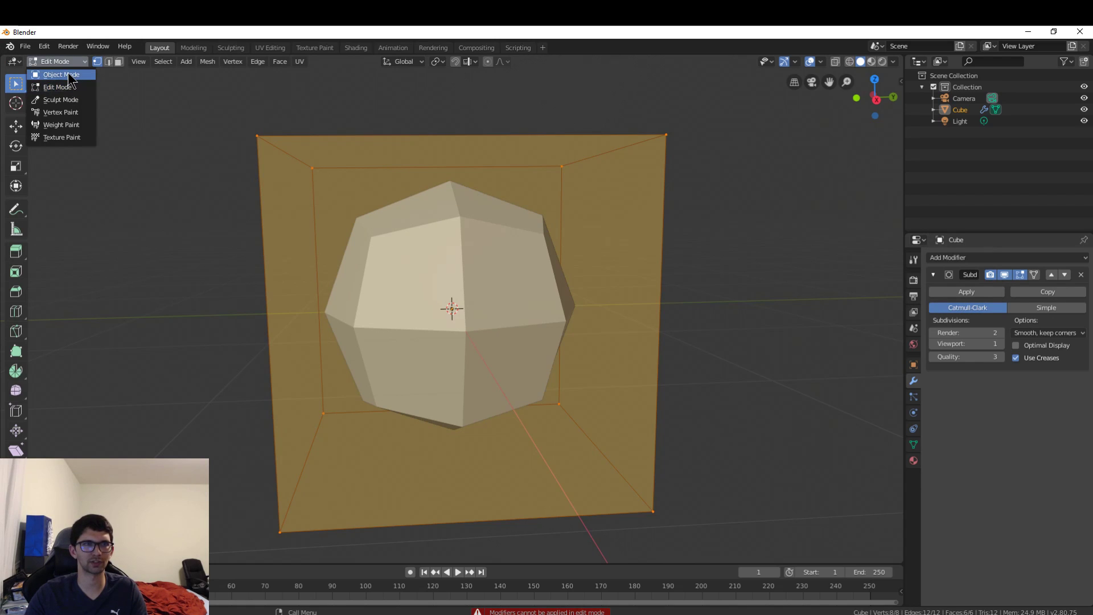
{"action": "left_click", "coordinate": [70, 75]}
Step: Preview the subdivided cube in Rendered viewport shading and switch back to Solid shading
{"action": "middle_click_drag", "start_coordinate": [692, 229], "coordinate": [685, 255]}
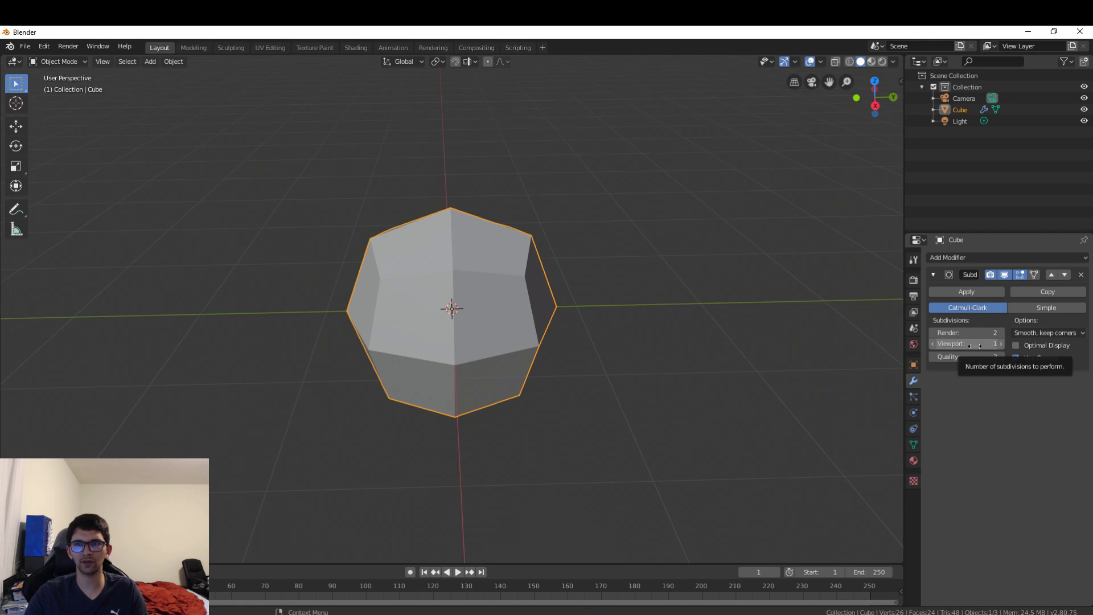
{"action": "key", "text": "z"}
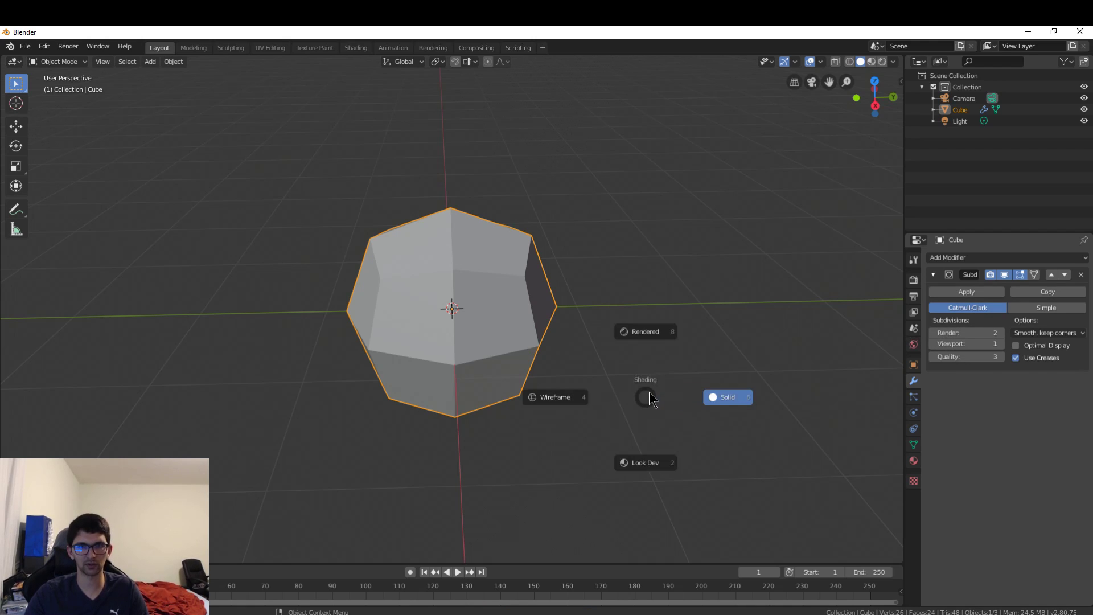
{"action": "left_click", "coordinate": [657, 333]}
{"action": "mouse_move", "coordinate": [617, 339]}
{"action": "middle_mouse_down"}
{"action": "mouse_move", "coordinate": [437, 336]}
{"action": "mouse_move", "coordinate": [522, 300]}
{"action": "mouse_move", "coordinate": [583, 371]}
{"action": "middle_mouse_up"}
{"action": "key", "text": "z"}
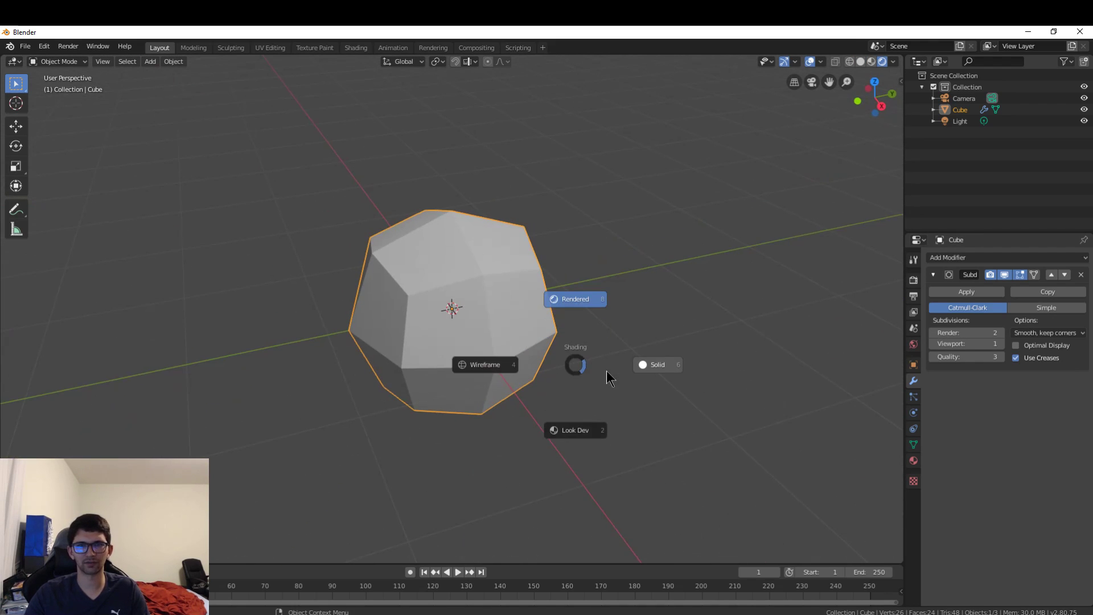
{"action": "left_click", "coordinate": [668, 371]}
{"action": "mouse_move", "coordinate": [682, 354]}
{"action": "middle_mouse_down"}
{"action": "mouse_move", "coordinate": [660, 326]}
{"action": "mouse_move", "coordinate": [630, 323]}
{"action": "middle_mouse_up"}
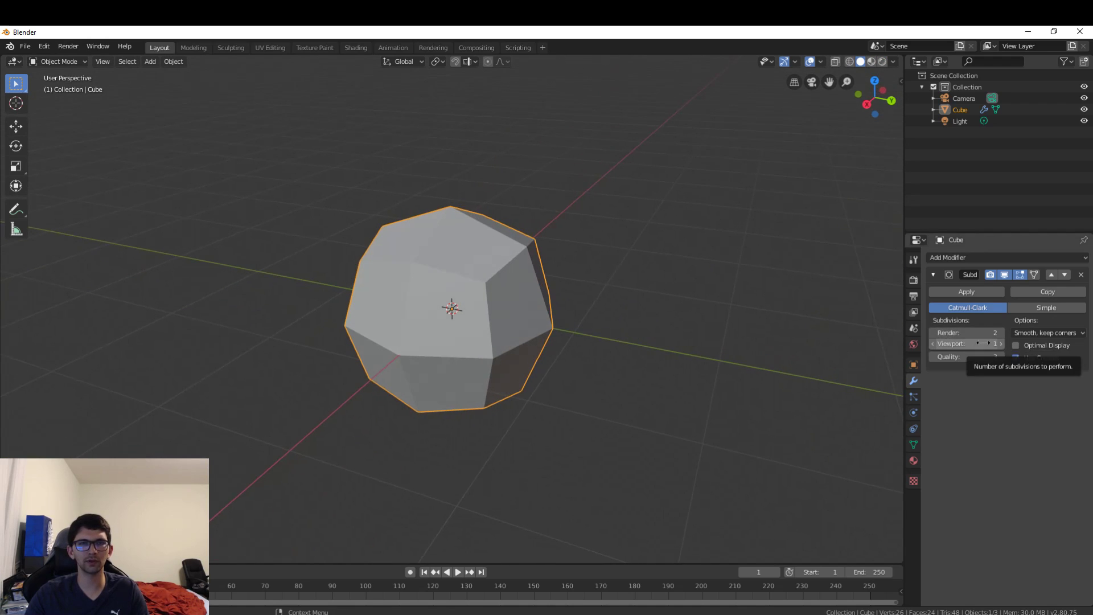
Step: Render a still image of the subdivided cube and close the render window
{"action": "middle_click_drag", "start_coordinate": [615, 318], "coordinate": [722, 302]}
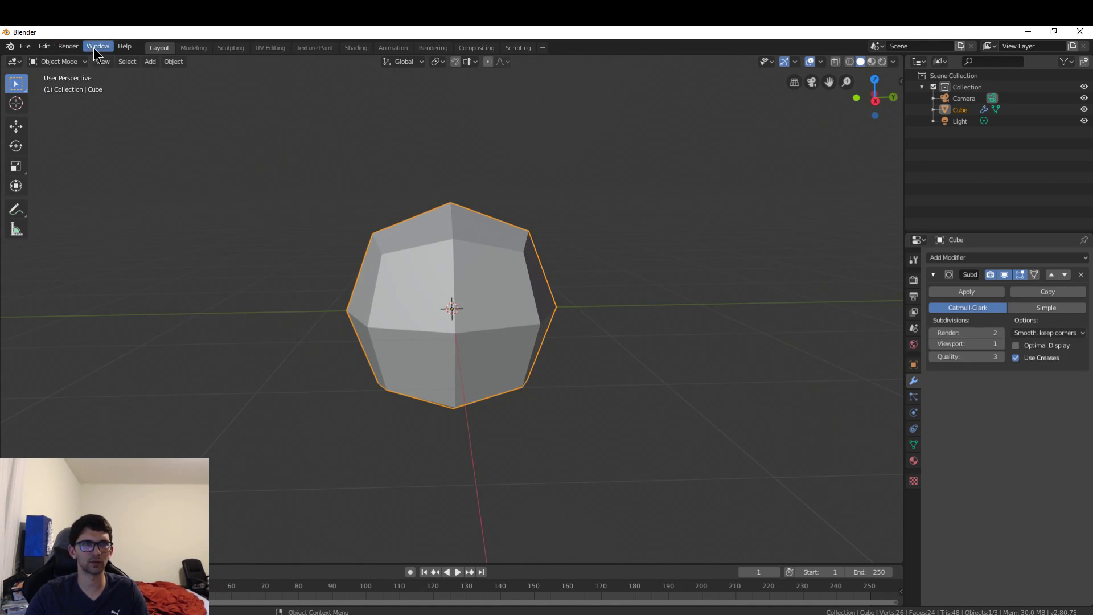
{"action": "left_click", "coordinate": [68, 46]}
{"action": "left_click", "coordinate": [91, 59]}
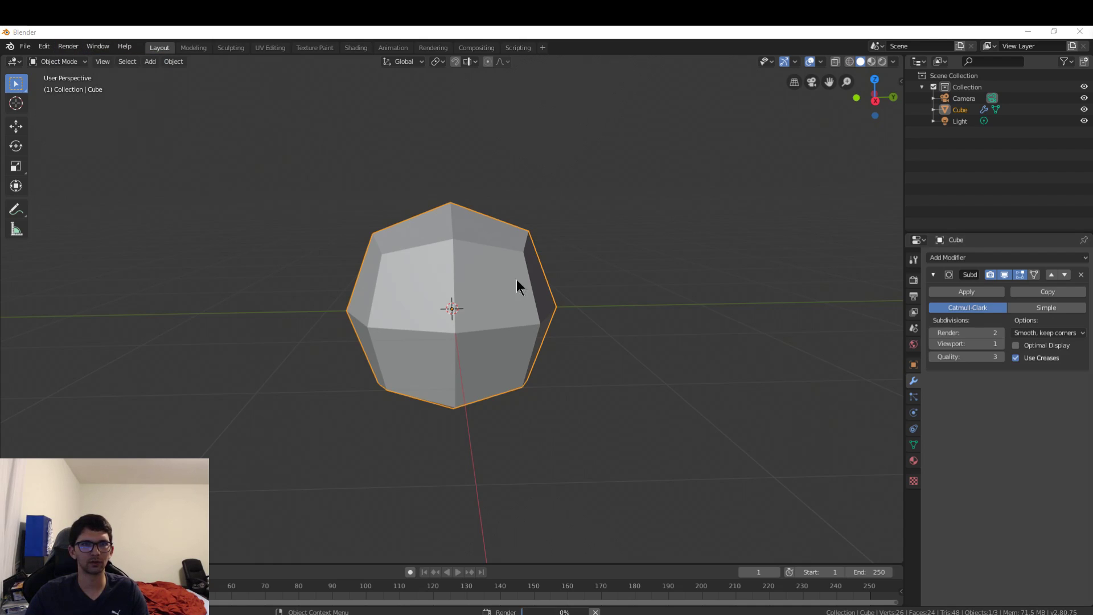
{"action": "left_click_drag", "start_coordinate": [1092, 74], "coordinate": [1092, 33]}
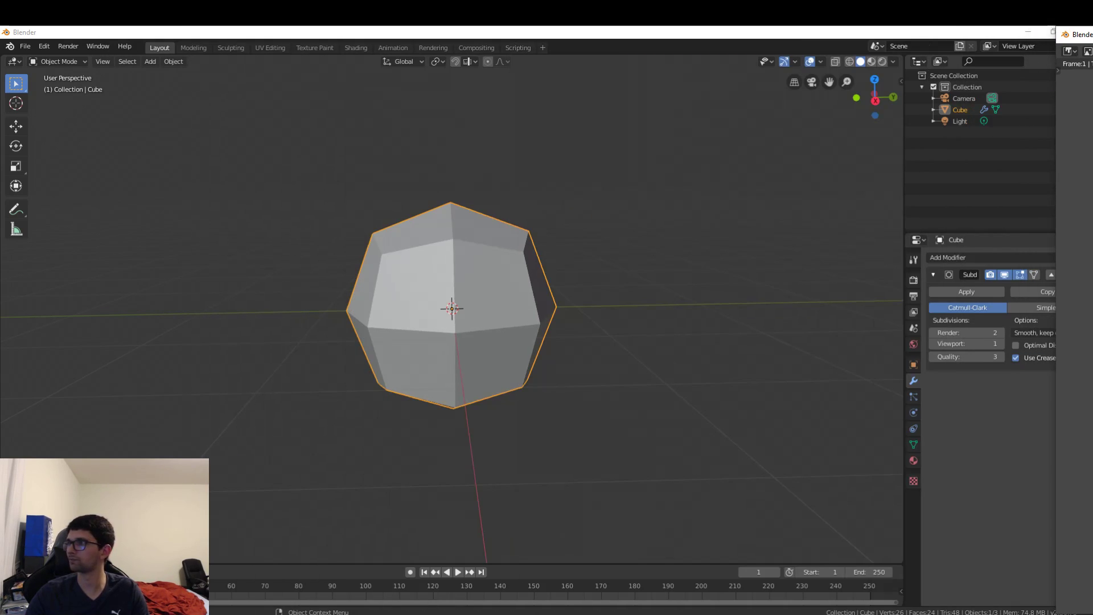
{"action": "key", "text": "Escape"}
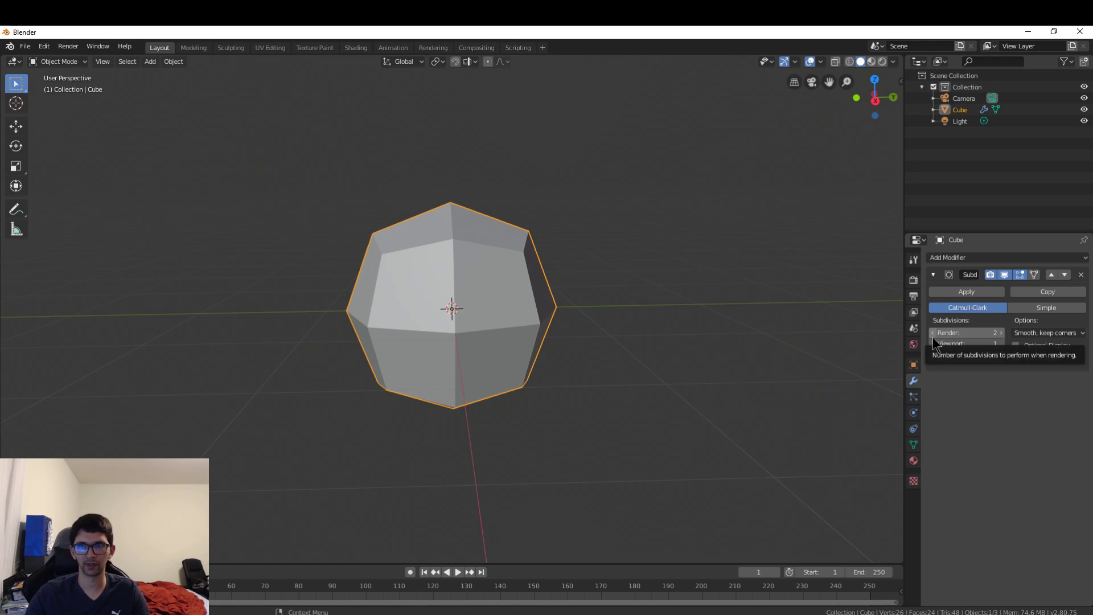
Step: Set the Subdivision Surface modifier's viewport subdivisions to 5 and inspect the smoothed surface up close
{"action": "left_click", "coordinate": [1000, 343]}
{"action": "left_click", "coordinate": [1002, 343]}
{"action": "left_click", "coordinate": [1002, 344]}
{"action": "left_click", "coordinate": [1002, 343]}
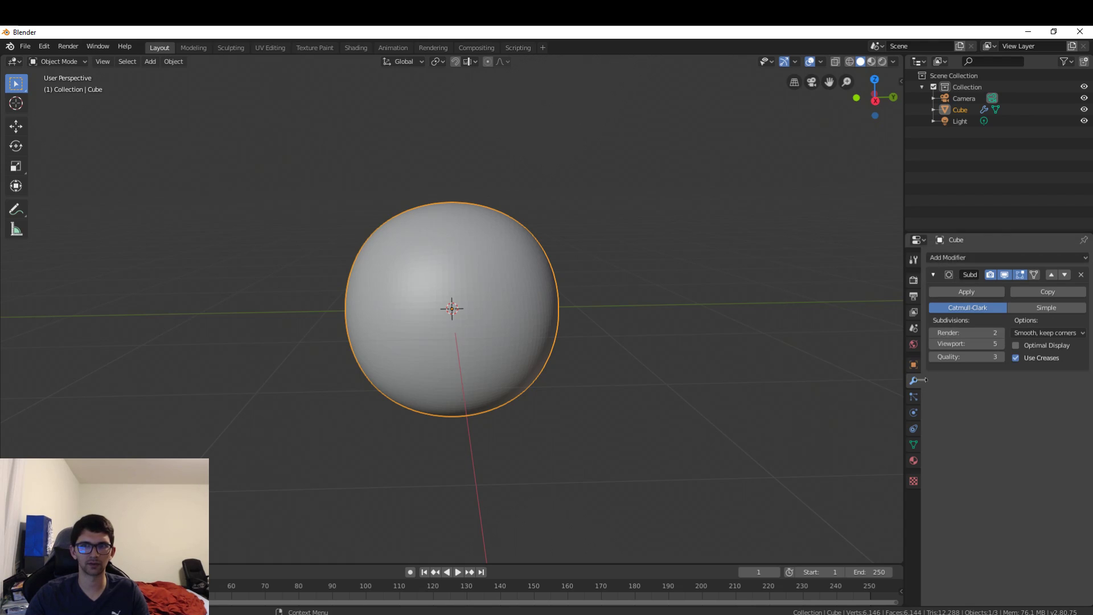
{"action": "scroll", "coordinate": [510, 302], "scroll_direction": "up", "scroll_amount": 4}
{"action": "scroll", "coordinate": [511, 297], "scroll_direction": "up", "scroll_amount": 2}
{"action": "scroll", "coordinate": [512, 297], "scroll_direction": "down", "scroll_amount": 8}
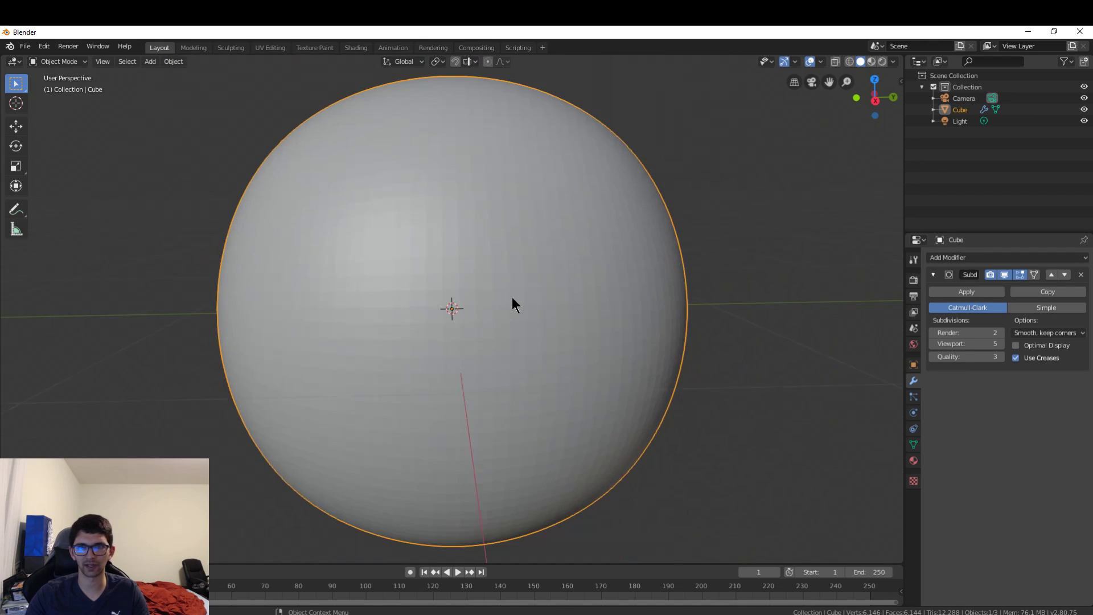
{"action": "middle_click_drag", "start_coordinate": [644, 294], "coordinate": [518, 324]}
Step: Set the Subdivision Surface modifier's render subdivisions to 5 and viewport subdivisions to 4
{"action": "left_click", "coordinate": [932, 343]}
{"action": "left_click", "coordinate": [933, 343]}
{"action": "left_click", "coordinate": [932, 343]}
{"action": "left_click", "coordinate": [1001, 334]}
{"action": "left_click", "coordinate": [1000, 334]}
{"action": "left_click", "coordinate": [1000, 333]}
{"action": "left_click", "coordinate": [1001, 343]}
{"action": "left_click", "coordinate": [1001, 344]}
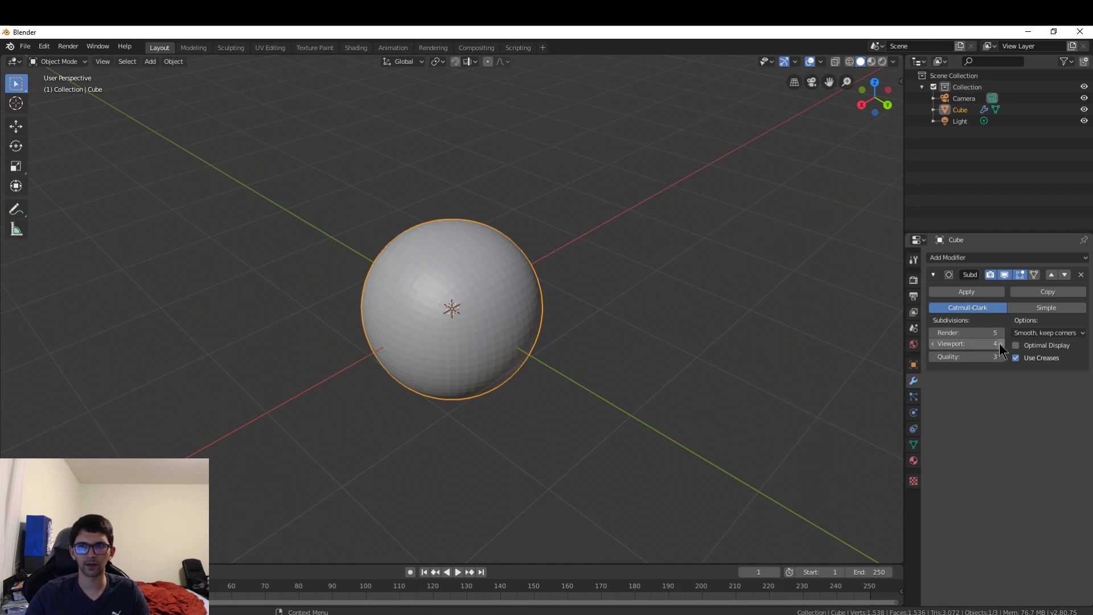
Step: Set both the viewport and render subdivisions of the Subdivision Surface modifier to 3
{"action": "left_click", "coordinate": [932, 344]}
{"action": "left_click", "coordinate": [932, 333]}
{"action": "left_click", "coordinate": [932, 334]}
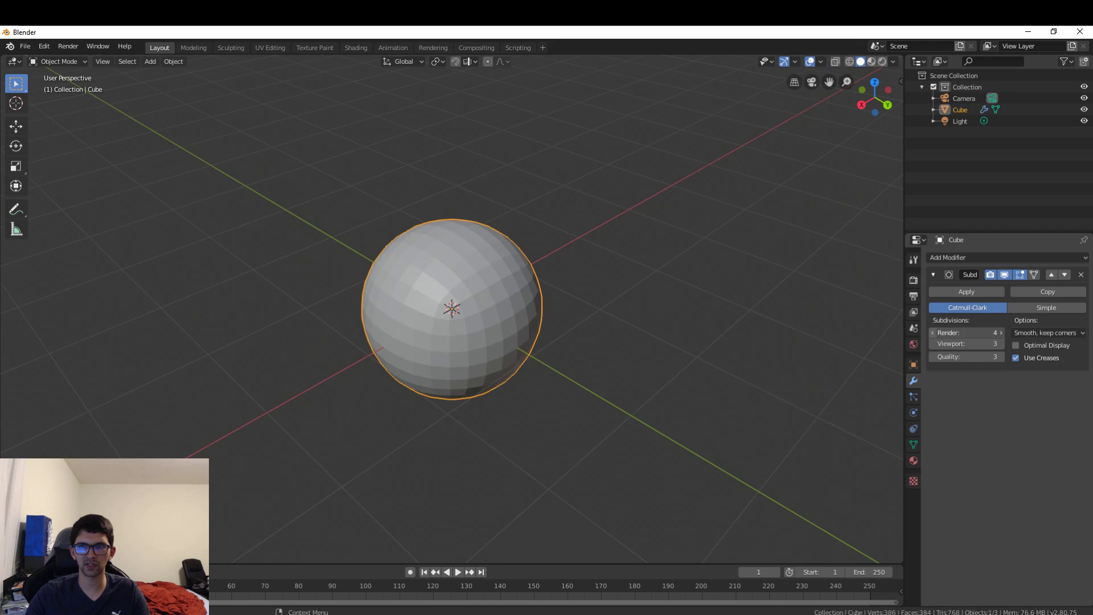
Step: Apply the Subdivision Surface modifier to the rounded cube in Object Mode
{"action": "scroll", "coordinate": [542, 311], "scroll_direction": "up", "scroll_amount": 1}
{"action": "middle_click_drag", "start_coordinate": [541, 312], "coordinate": [609, 286]}
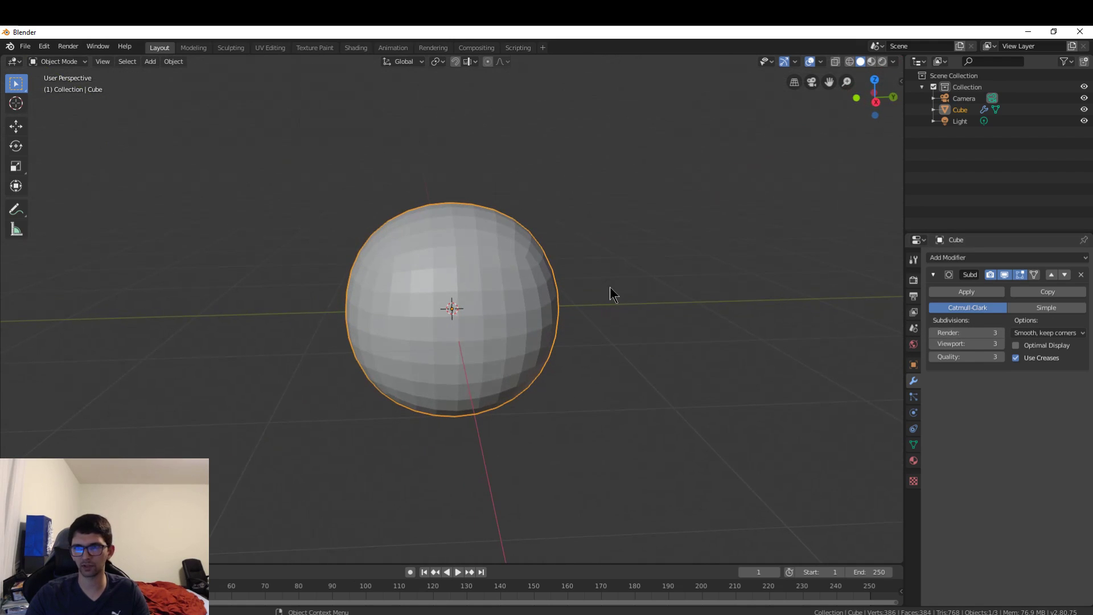
{"action": "scroll", "coordinate": [501, 281], "scroll_direction": "up", "scroll_amount": 1}
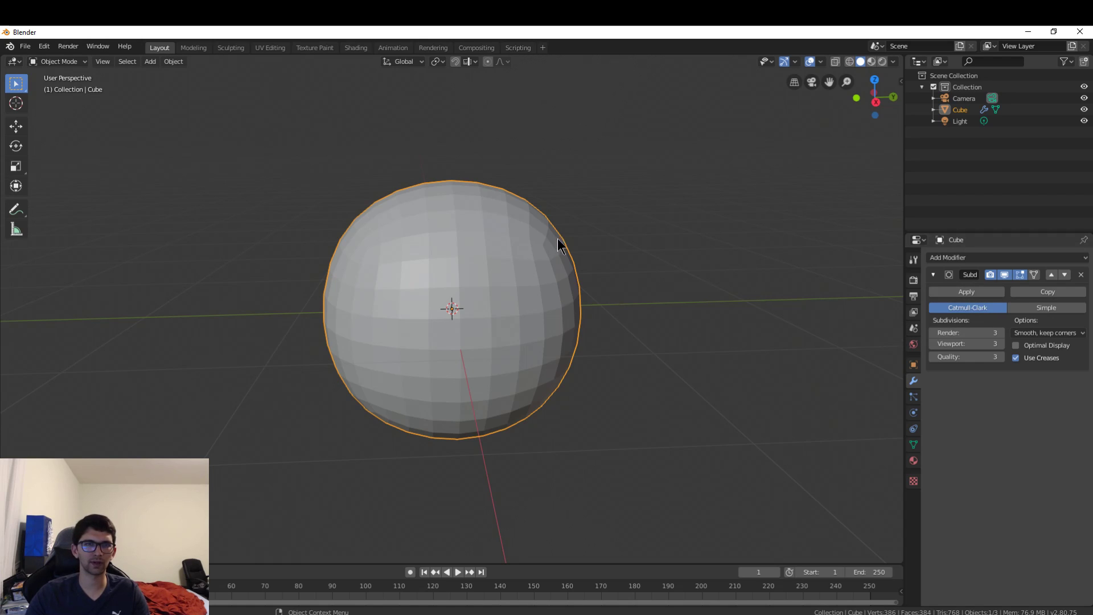
{"action": "scroll", "coordinate": [745, 221], "scroll_direction": "up", "scroll_amount": 1}
{"action": "middle_click_drag", "start_coordinate": [746, 221], "coordinate": [623, 284]}
{"action": "left_click", "coordinate": [951, 294]}
Step: Enter Edit Mode on the subdivided sphere
{"action": "middle_click_drag", "start_coordinate": [853, 307], "coordinate": [782, 326]}
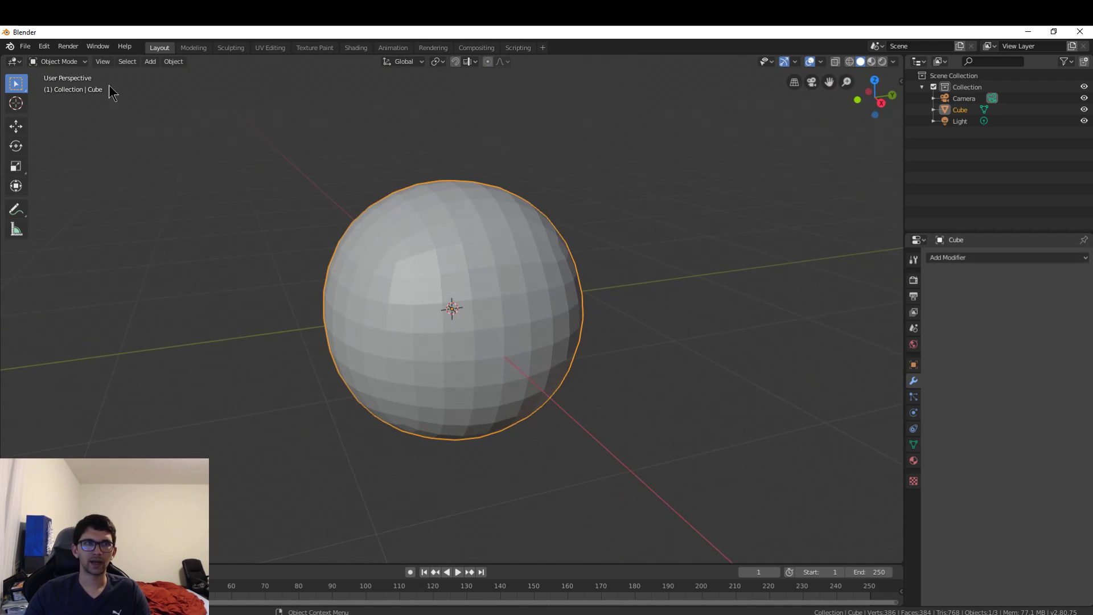
{"action": "left_click", "coordinate": [60, 61]}
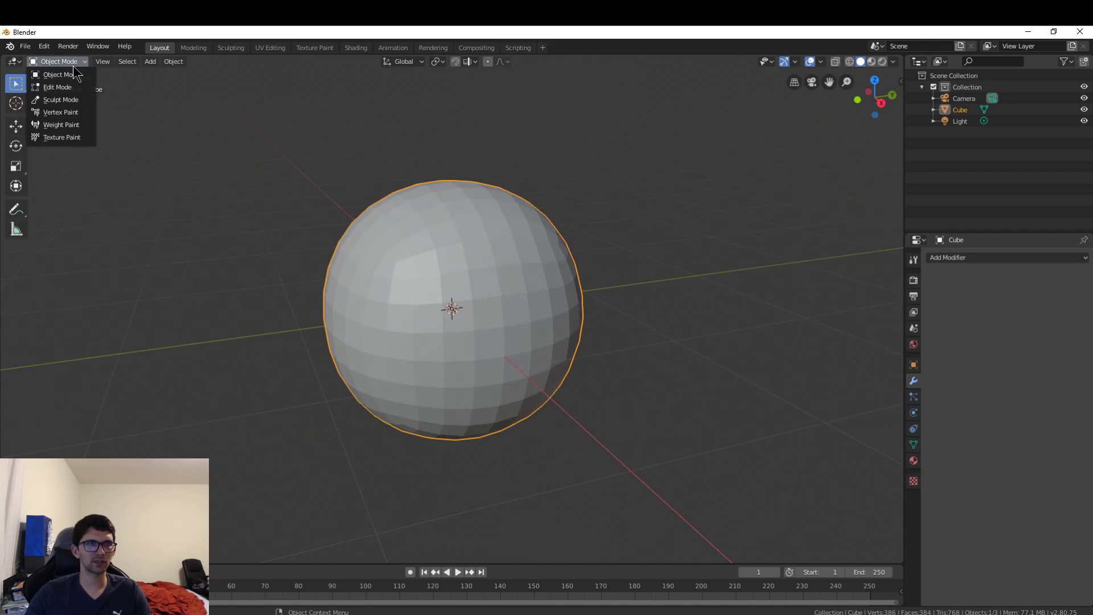
{"action": "left_click", "coordinate": [74, 85]}
{"action": "middle_click_drag", "start_coordinate": [480, 227], "coordinate": [456, 302]}
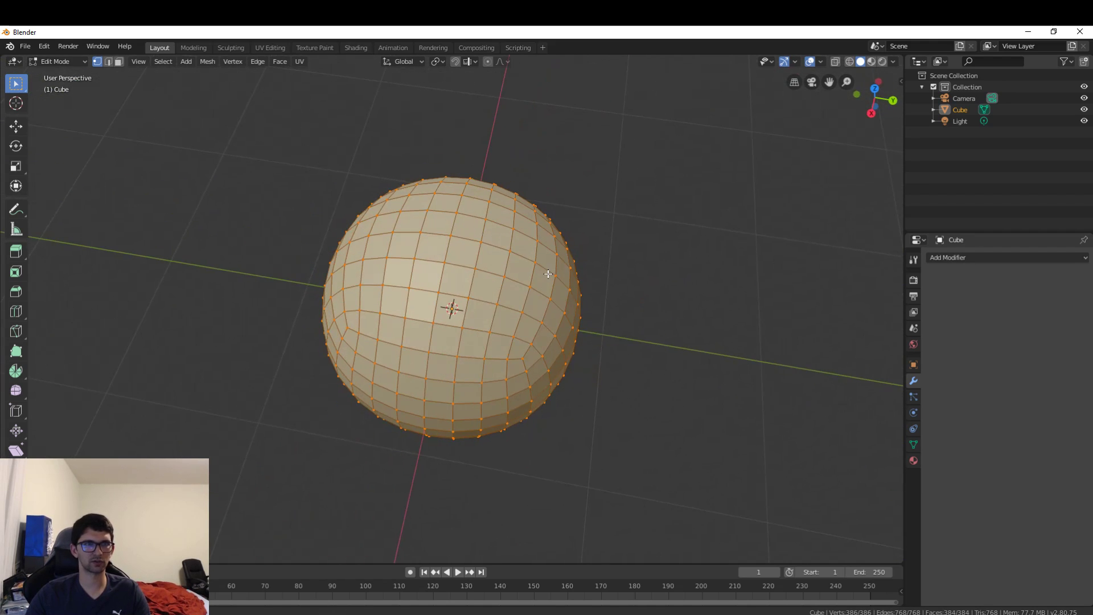
Step: Switch the sphere's mesh to edge selection and deselect all of its geometry
{"action": "left_click", "coordinate": [119, 61]}
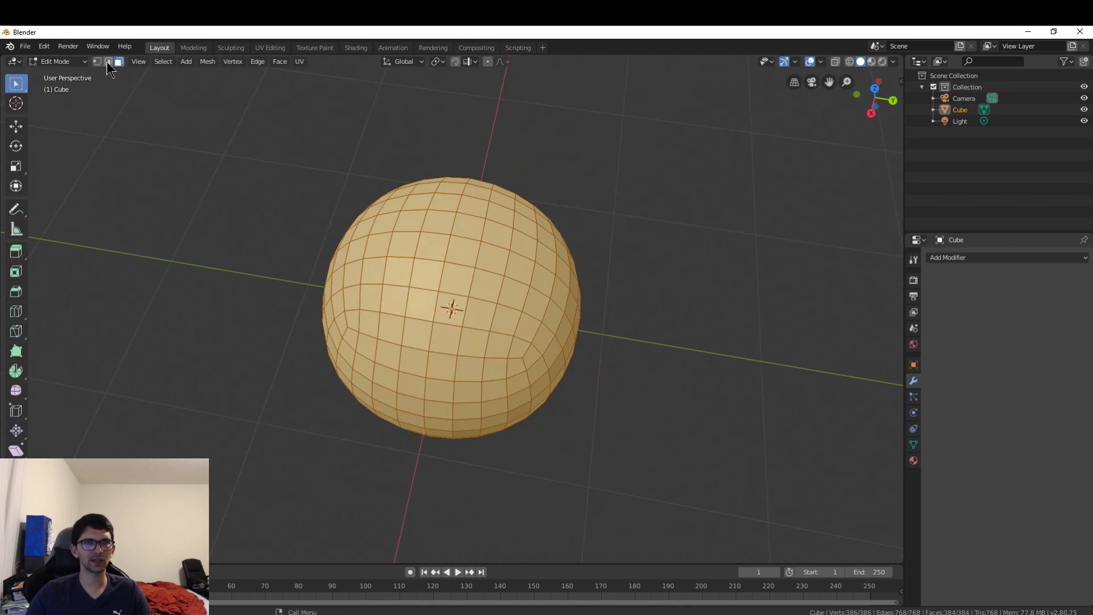
{"action": "left_click", "coordinate": [108, 61]}
{"action": "middle_click_drag", "start_coordinate": [417, 159], "coordinate": [635, 122]}
{"action": "key", "text": "alt+a"}
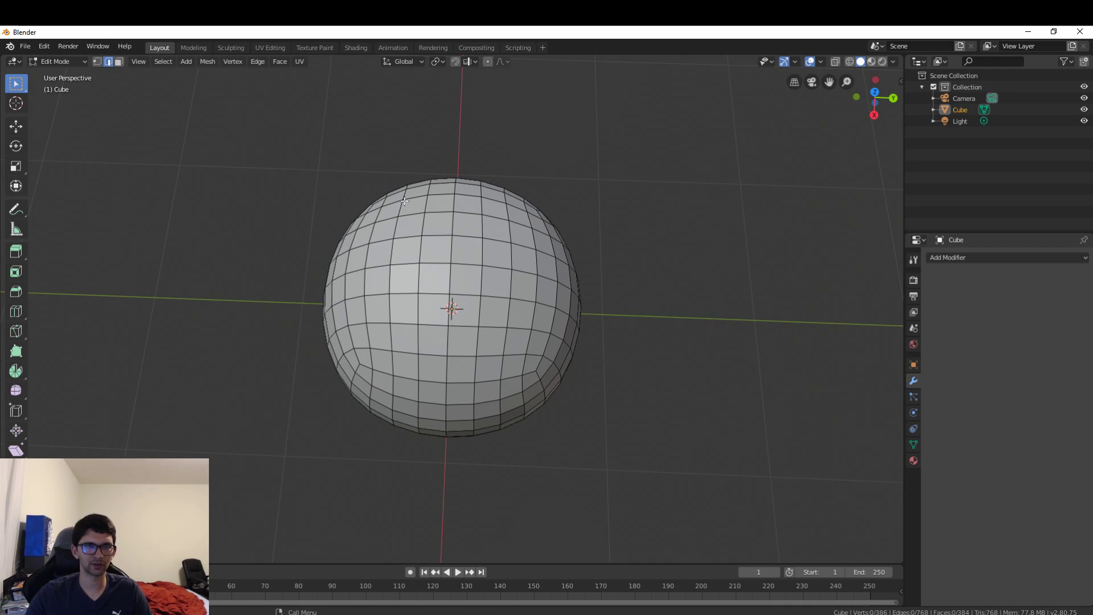
Step: Select a closed rectangular loop of edges around the top of the sphere and mark it as a seam
{"action": "left_click", "coordinate": [507, 216], "text": "ctrl"}
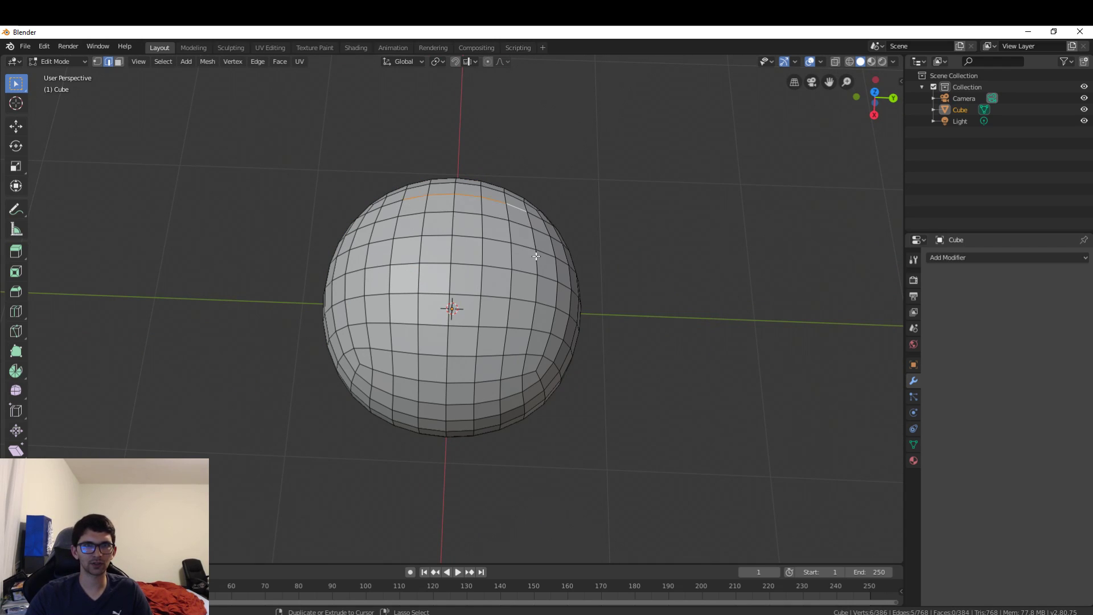
{"action": "left_click", "coordinate": [534, 314], "text": "ctrl"}
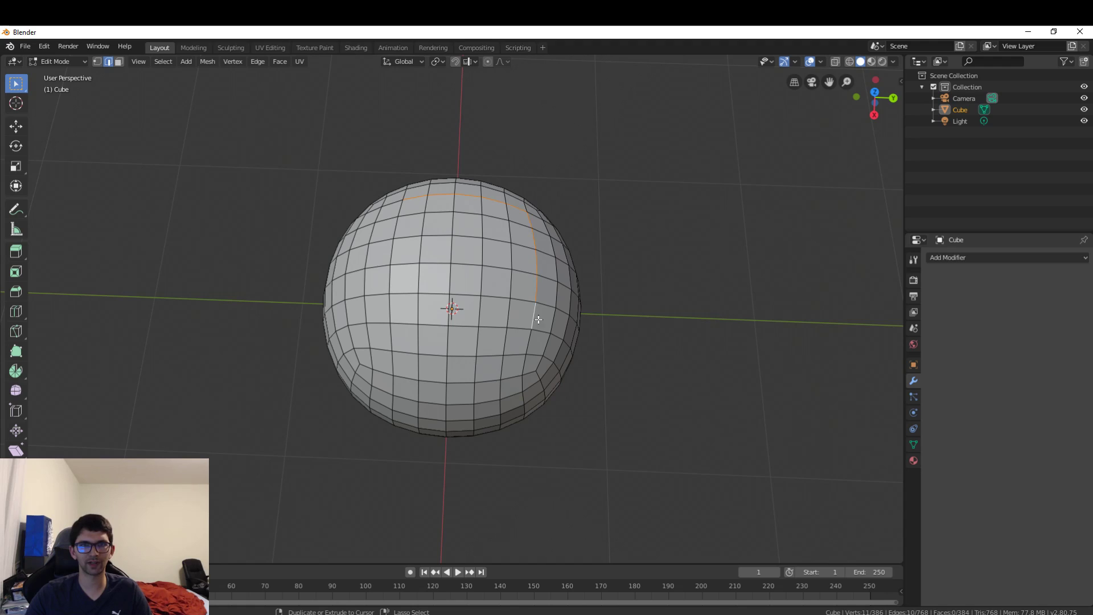
{"action": "left_click", "coordinate": [405, 320], "text": "ctrl"}
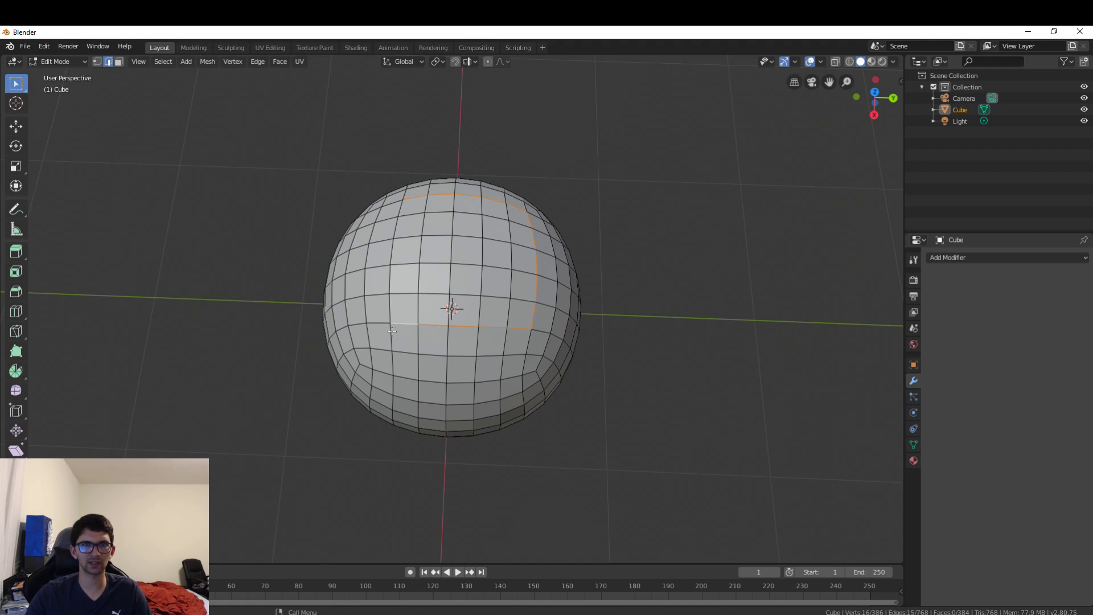
{"action": "left_click", "coordinate": [402, 209], "text": "ctrl"}
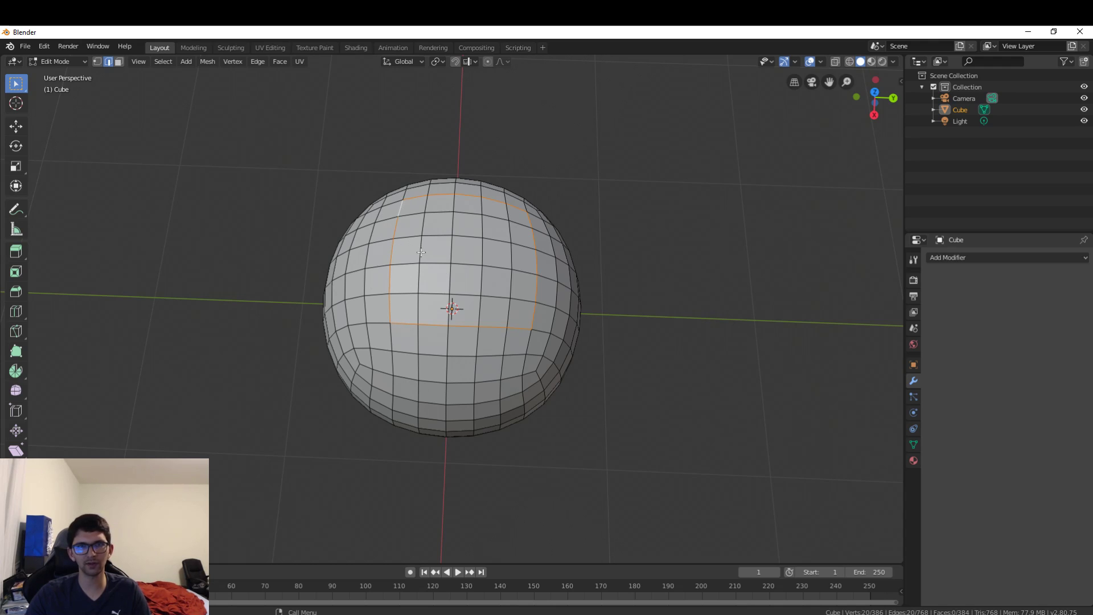
{"action": "mouse_move", "coordinate": [510, 230]}
{"action": "middle_mouse_down"}
{"action": "mouse_move", "coordinate": [502, 248]}
{"action": "mouse_move", "coordinate": [516, 251]}
{"action": "middle_mouse_up"}
{"action": "scroll", "coordinate": [437, 229], "scroll_direction": "down", "scroll_amount": 1}
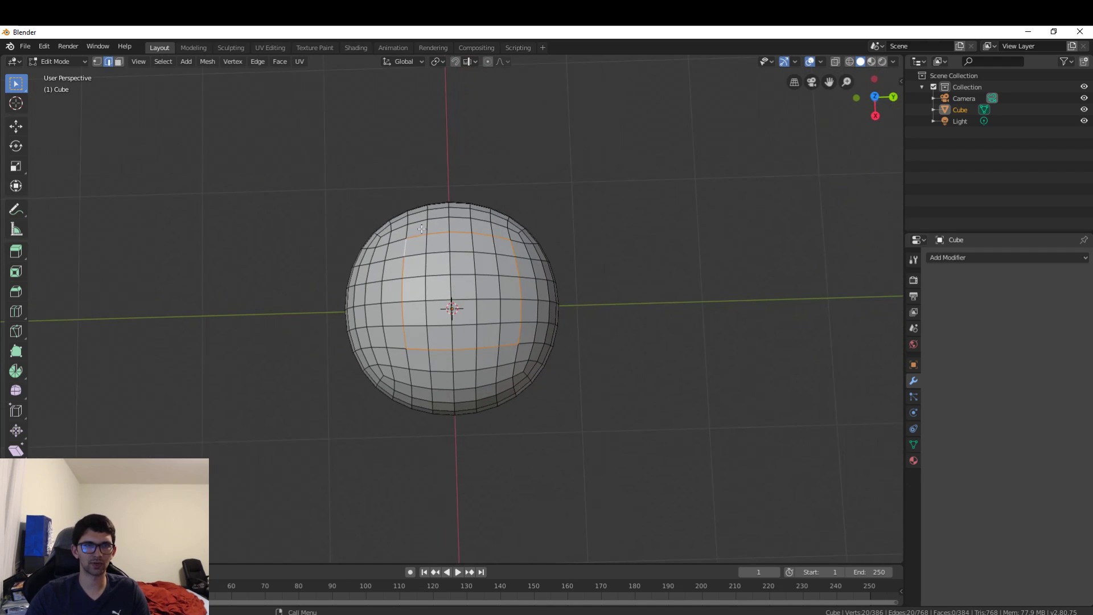
{"action": "scroll", "coordinate": [477, 281], "scroll_direction": "up", "scroll_amount": 3}
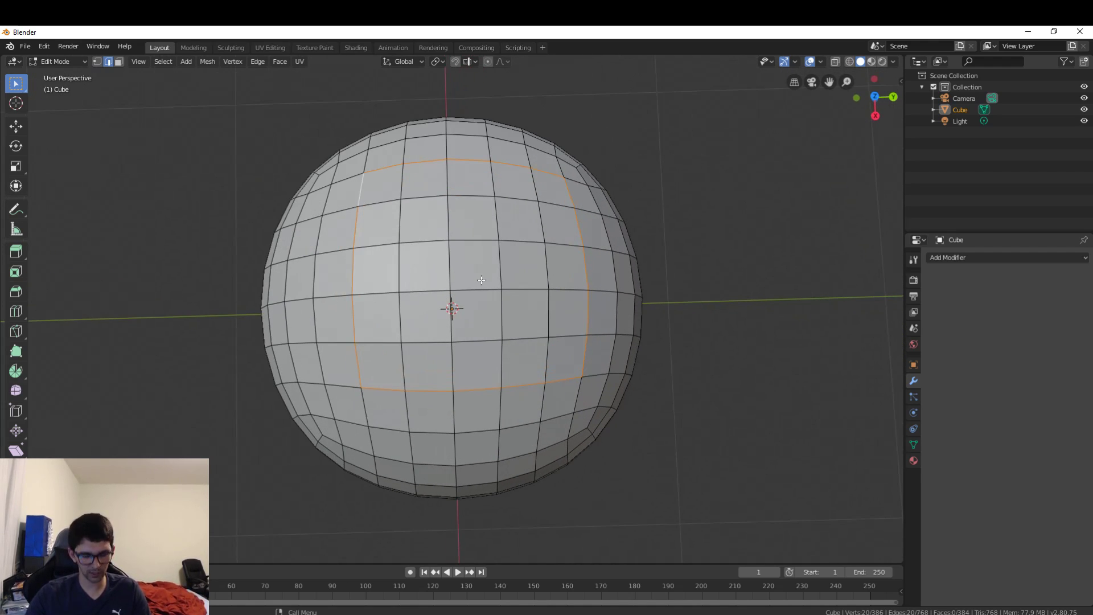
{"action": "key", "text": "ctrl+e"}
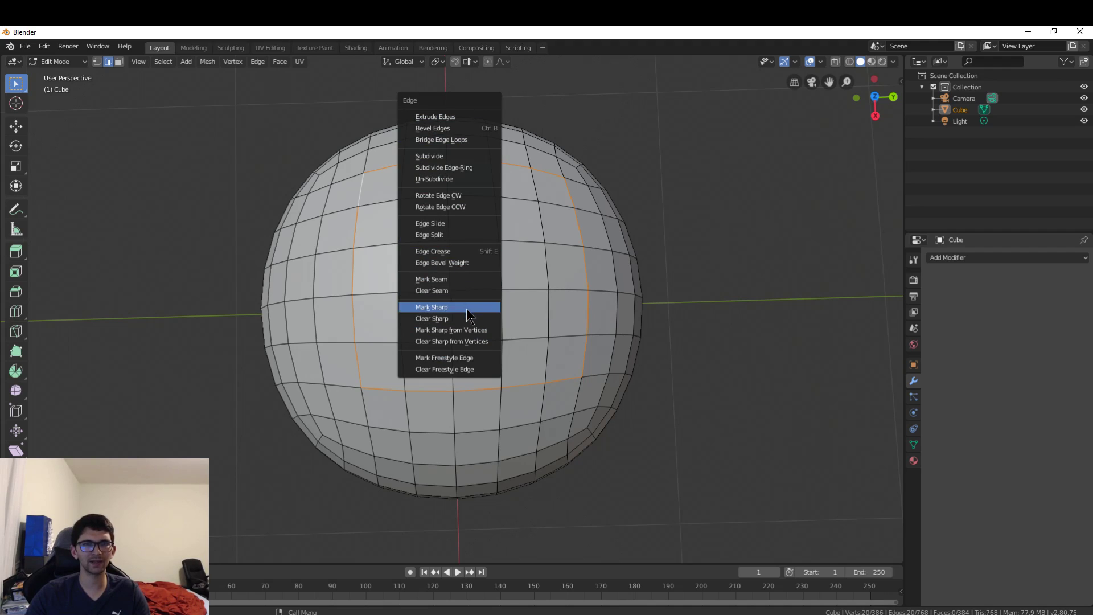
{"action": "left_click", "coordinate": [456, 278]}
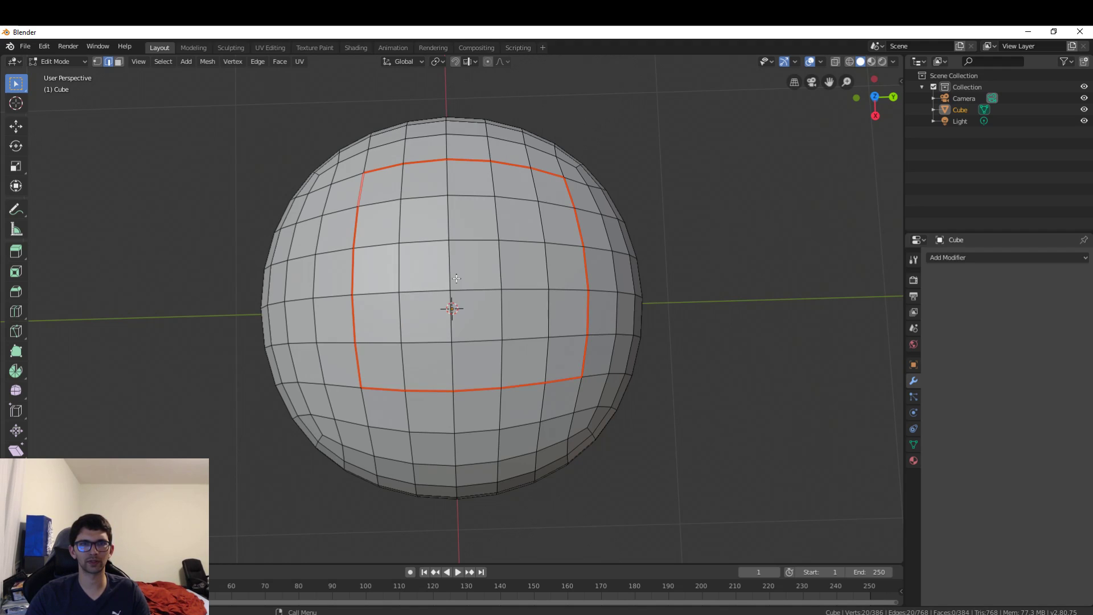
{"action": "middle_click_drag", "start_coordinate": [551, 280], "coordinate": [553, 251]}
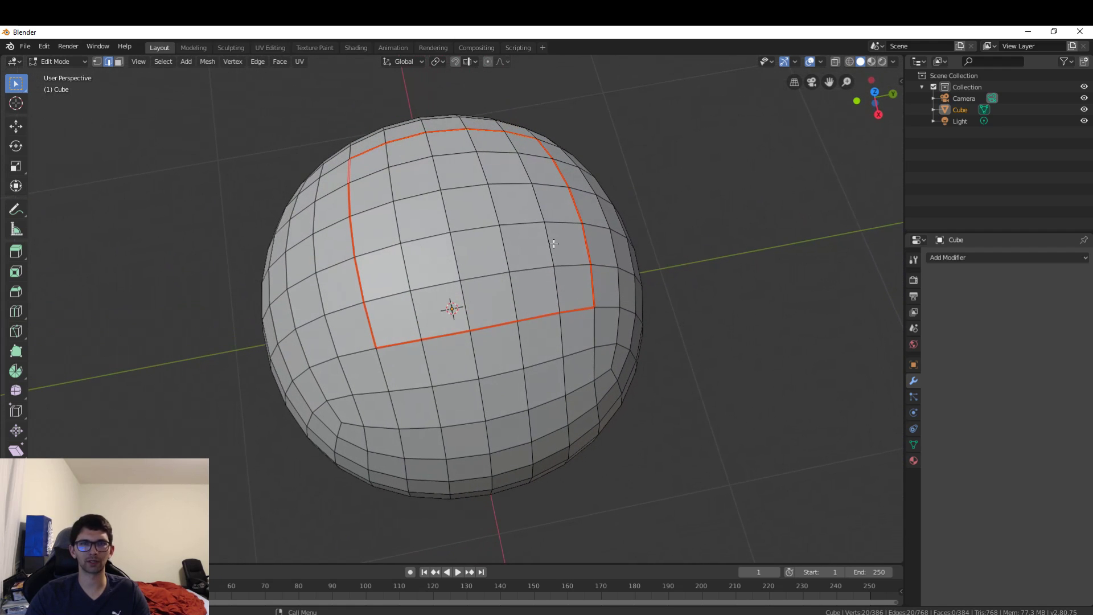
{"action": "scroll", "coordinate": [478, 235], "scroll_direction": "down", "scroll_amount": 2}
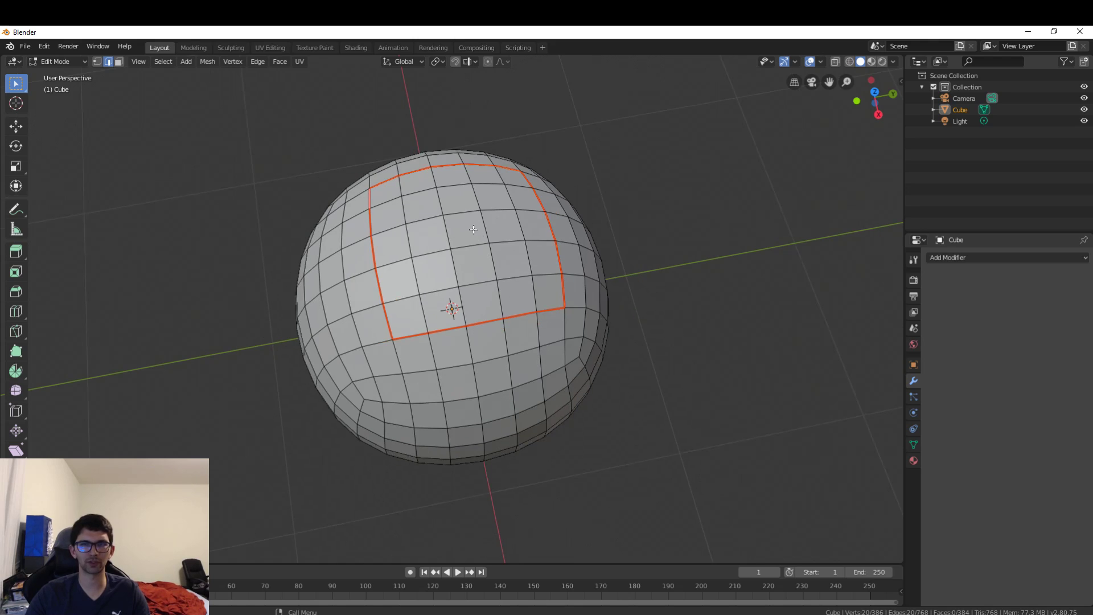
{"action": "key", "text": "ctrl+e"}
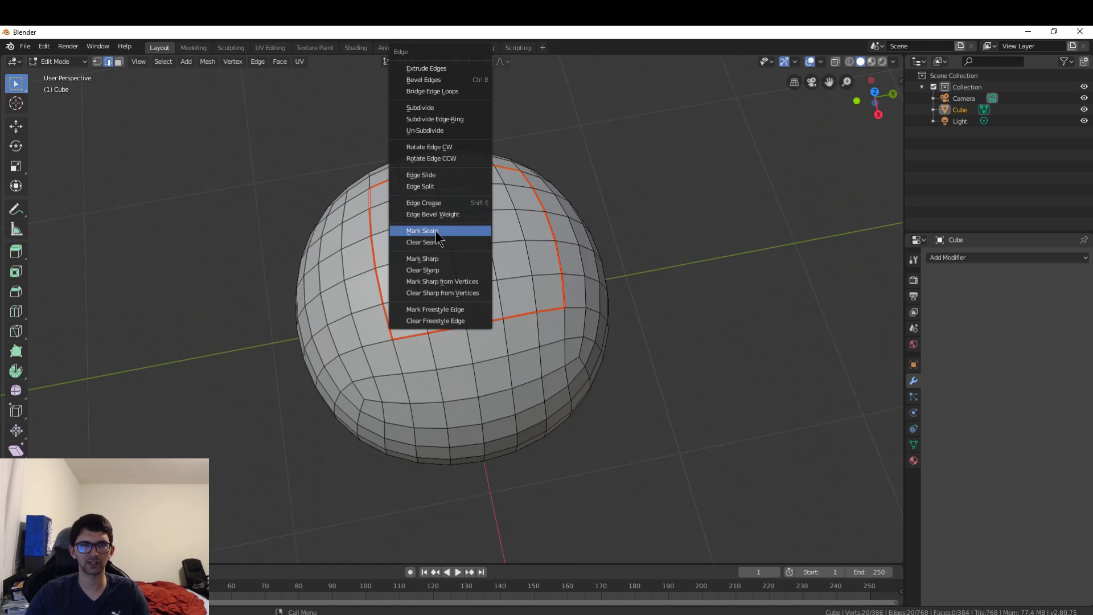
Step: Switch to face selection and select the full 5 by 5 block of faces enclosed by the seam
{"action": "mouse_move", "coordinate": [729, 251]}
{"action": "middle_mouse_down"}
{"action": "mouse_move", "coordinate": [688, 214]}
{"action": "mouse_move", "coordinate": [690, 197]}
{"action": "mouse_move", "coordinate": [724, 219]}
{"action": "mouse_move", "coordinate": [731, 258]}
{"action": "middle_mouse_up"}
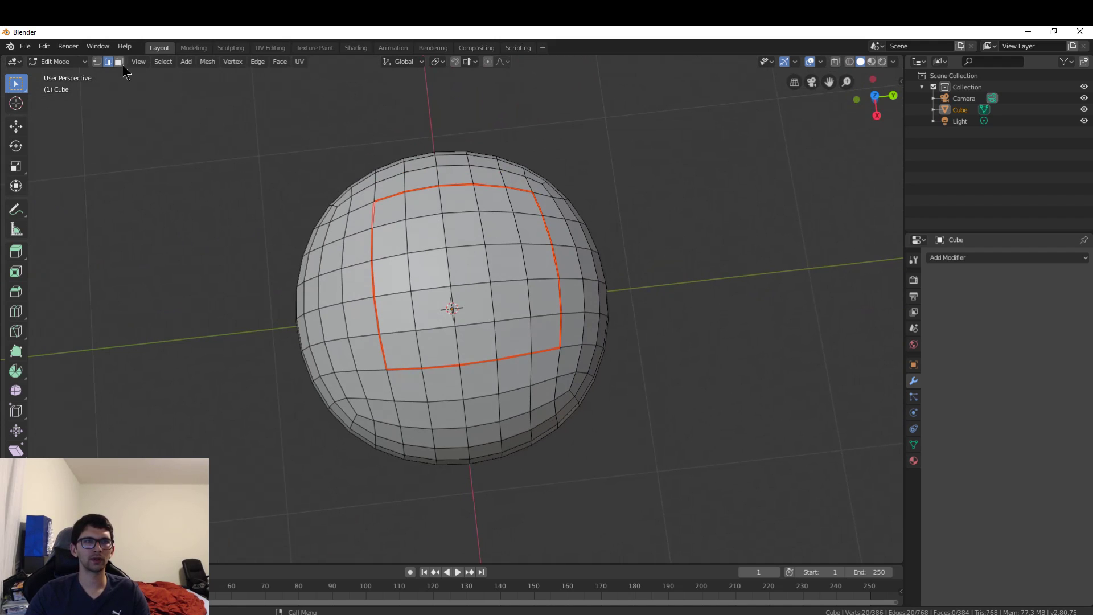
{"action": "left_click", "coordinate": [118, 62]}
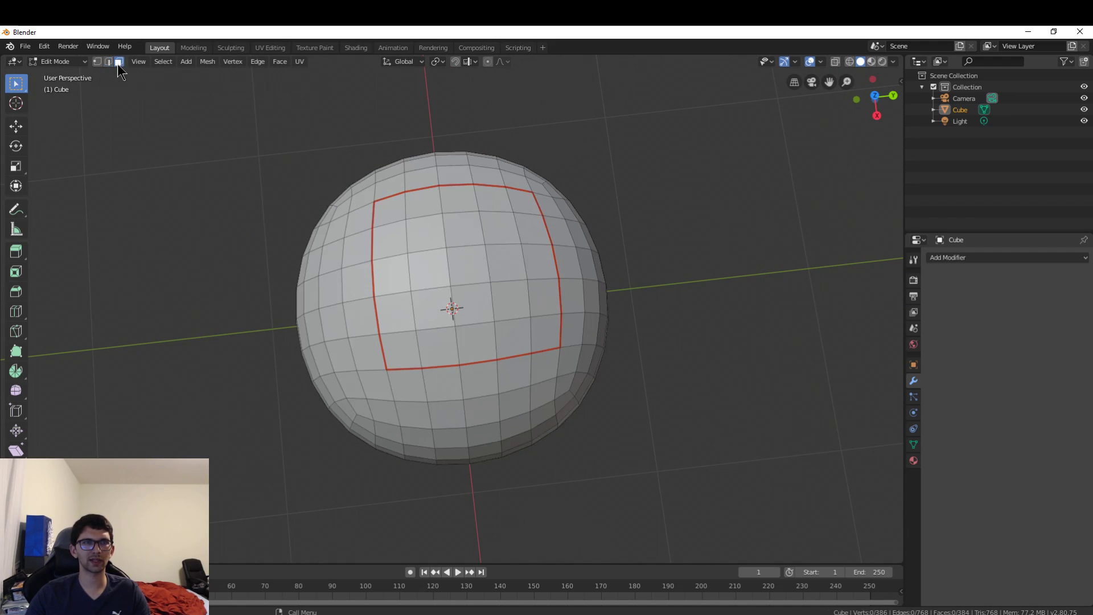
{"action": "left_click", "coordinate": [386, 206]}
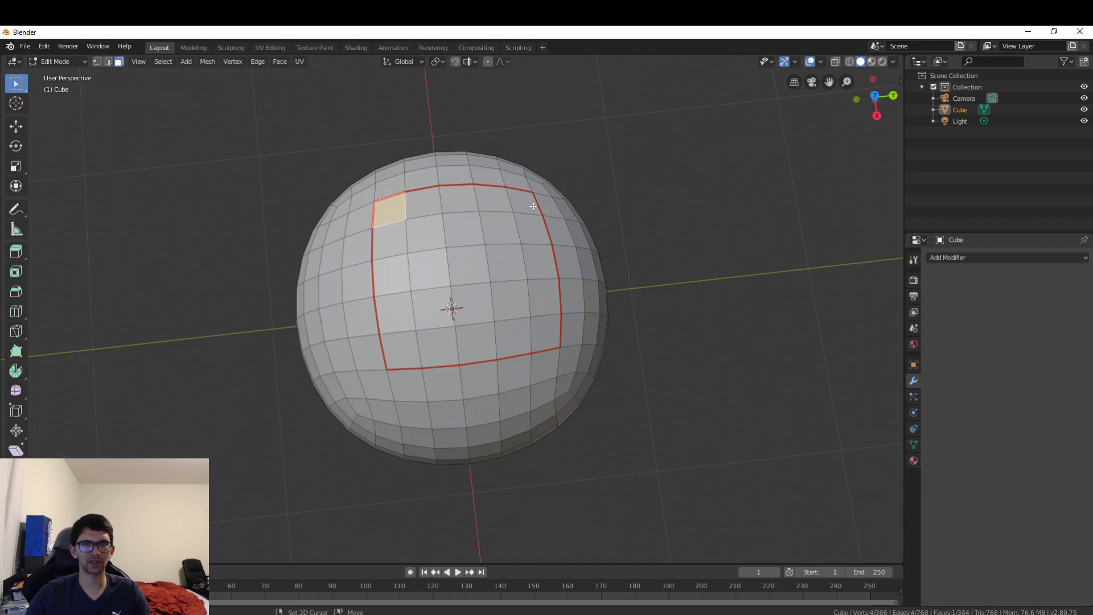
{"action": "left_click", "coordinate": [523, 201], "text": "ctrl"}
{"action": "left_click", "coordinate": [551, 334], "text": "ctrl"}
{"action": "left_click", "coordinate": [400, 349], "text": "ctrl"}
{"action": "left_click", "coordinate": [388, 230], "text": "ctrl"}
{"action": "left_click", "coordinate": [501, 238], "text": "ctrl"}
{"action": "left_click", "coordinate": [507, 307], "text": "ctrl"}
{"action": "left_click", "coordinate": [435, 310], "text": "ctrl"}
{"action": "left_click", "coordinate": [430, 267], "text": "ctrl"}
{"action": "left_click", "coordinate": [505, 261], "text": "ctrl"}
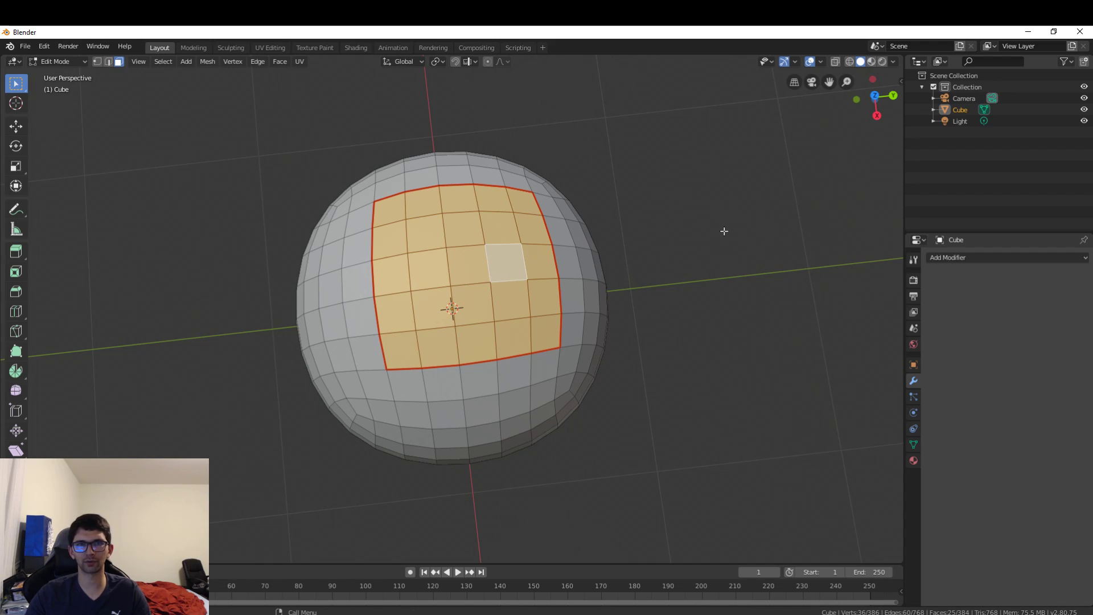
Step: Clear the selection and reselect the faces enclosed by the seam as linked geometry
{"action": "key", "text": "alt+a"}
{"action": "key", "text": "ctrl+z"}
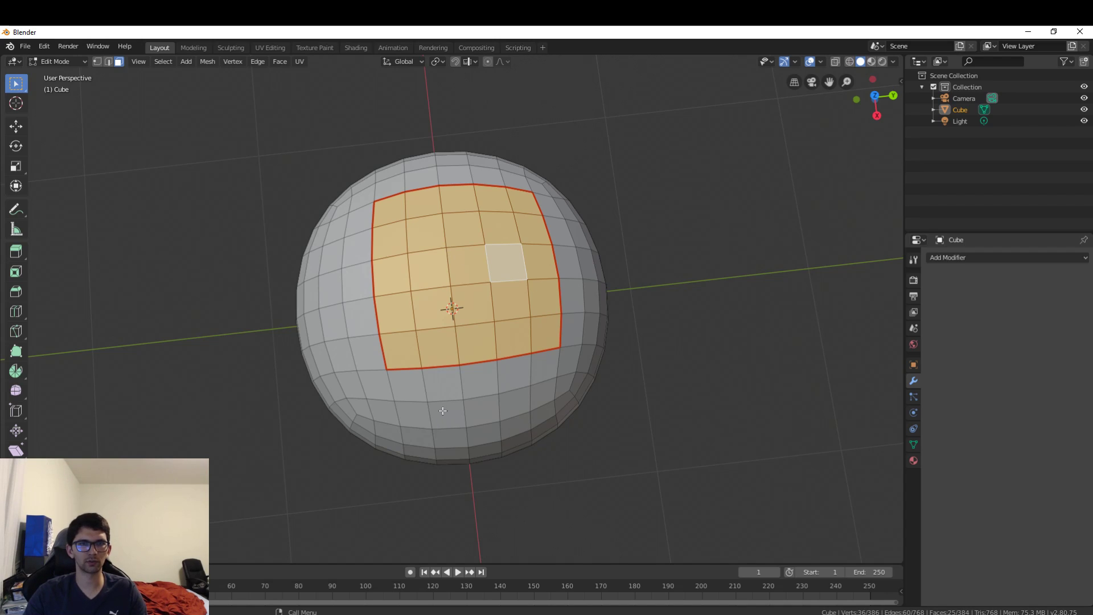
{"action": "key", "text": "a"}
{"action": "left_click", "coordinate": [730, 244]}
{"action": "key", "text": "l"}
{"action": "left_click", "coordinate": [682, 244]}
{"action": "key", "text": "l"}
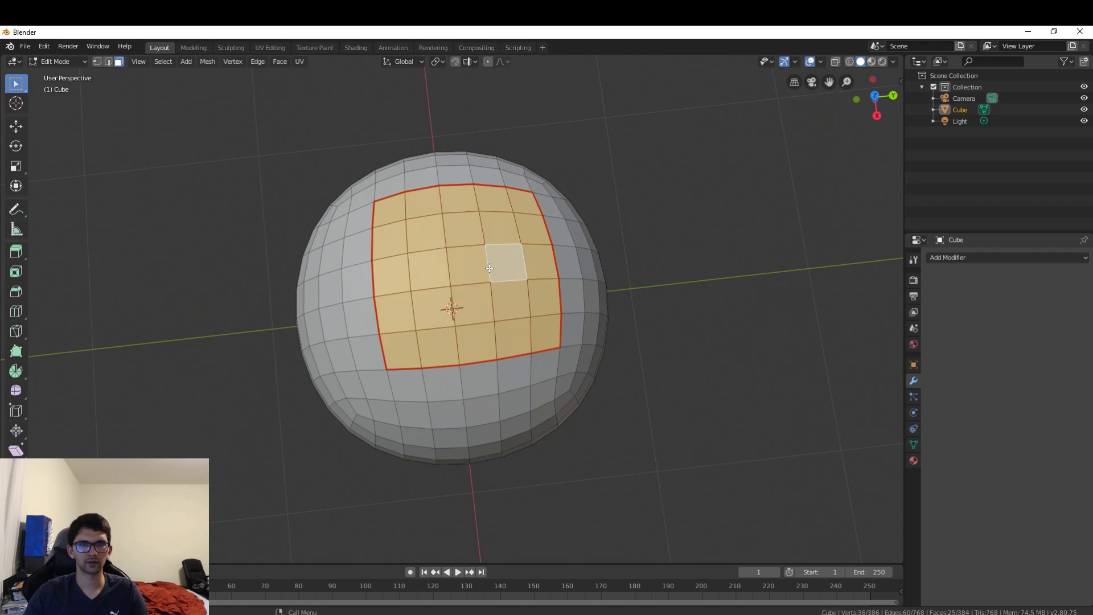
{"action": "left_click", "coordinate": [683, 244]}
{"action": "key", "text": "l"}
Step: Create a vertex group named "Top of Sphere" and assign the seam-enclosed faces to it
{"action": "middle_click_drag", "start_coordinate": [435, 261], "coordinate": [658, 173]}
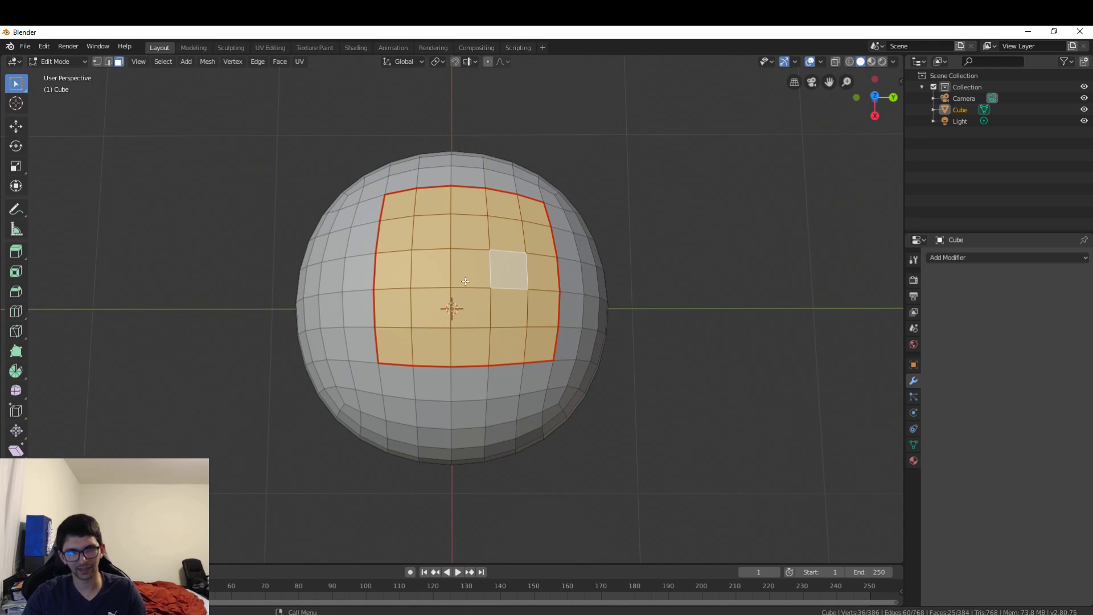
{"action": "left_click", "coordinate": [914, 446]}
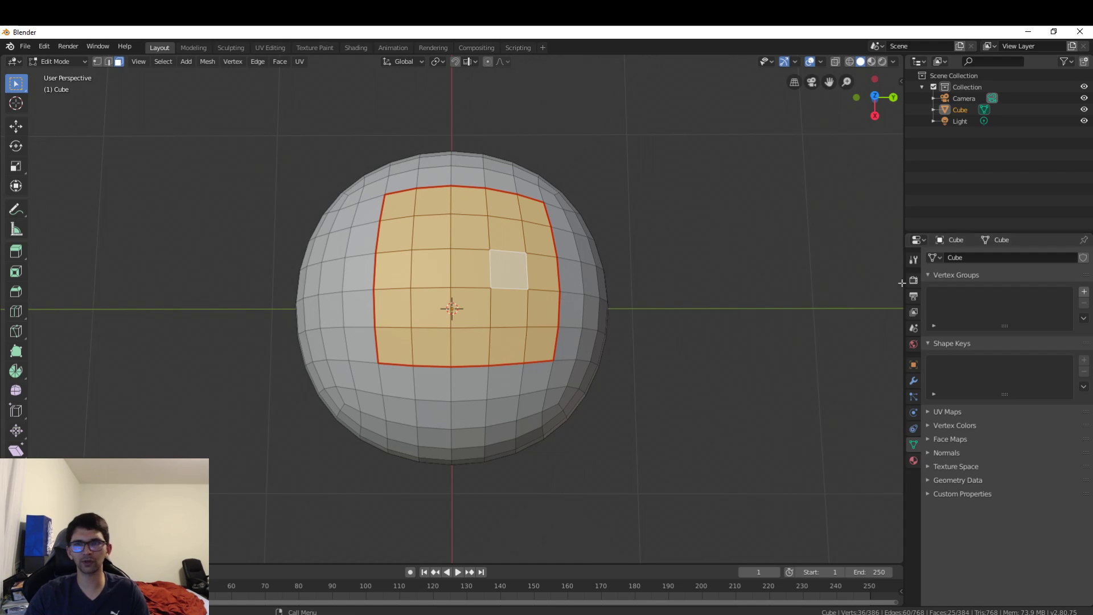
{"action": "left_click", "coordinate": [1084, 292]}
{"action": "double_click", "coordinate": [967, 299]}
{"action": "type", "text": "Top of Sphere"}
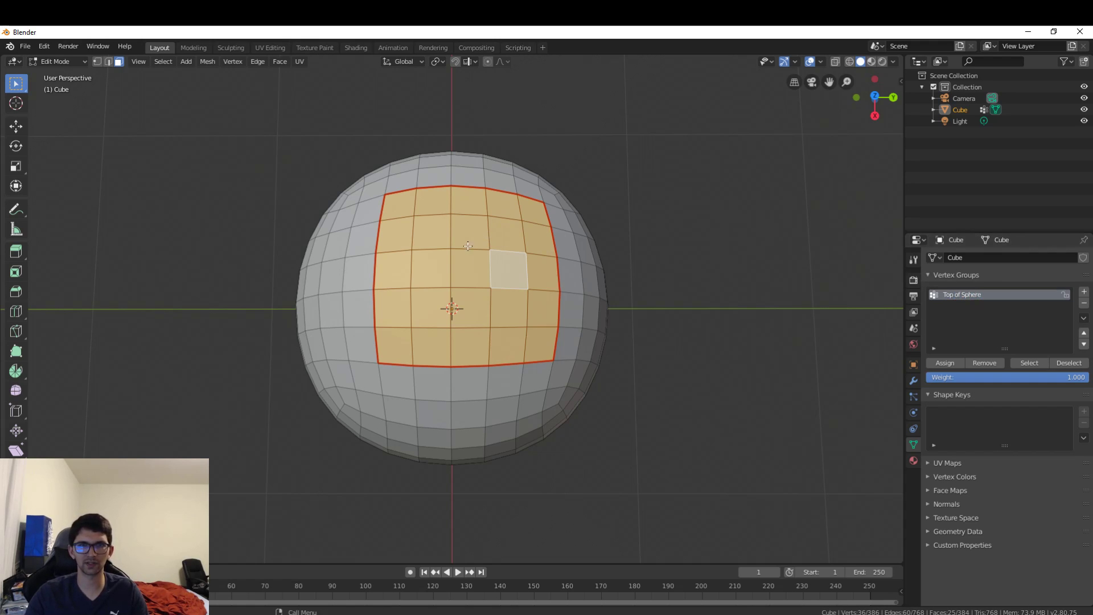
{"action": "left_click", "coordinate": [955, 364]}
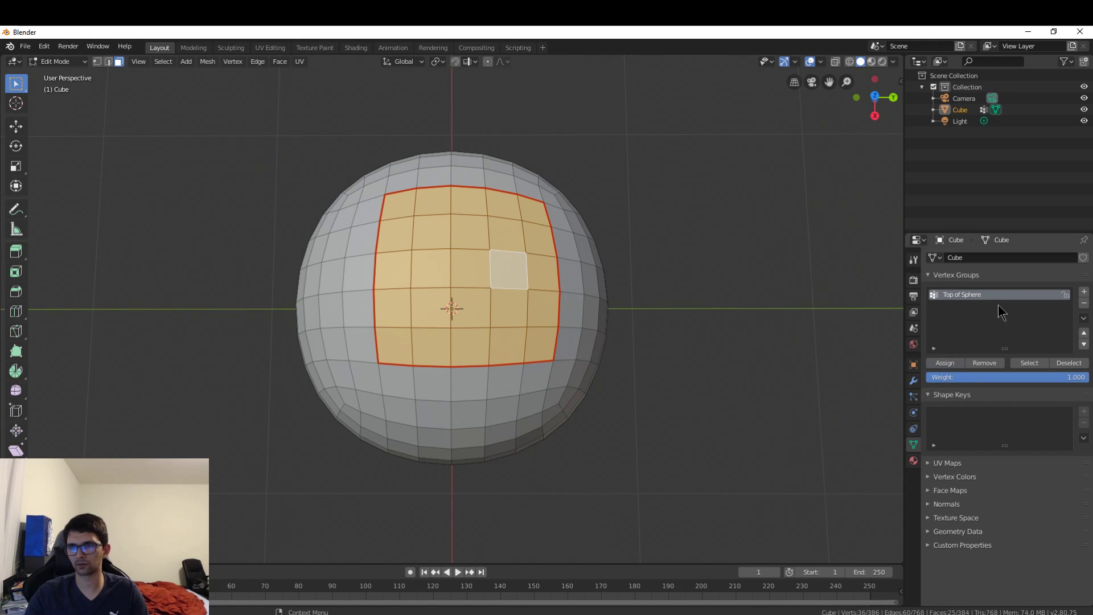
Step: Test the Top of Sphere vertex group by deselecting and reselecting its faces through the group
{"action": "left_click", "coordinate": [758, 205]}
{"action": "left_click", "coordinate": [1037, 364]}
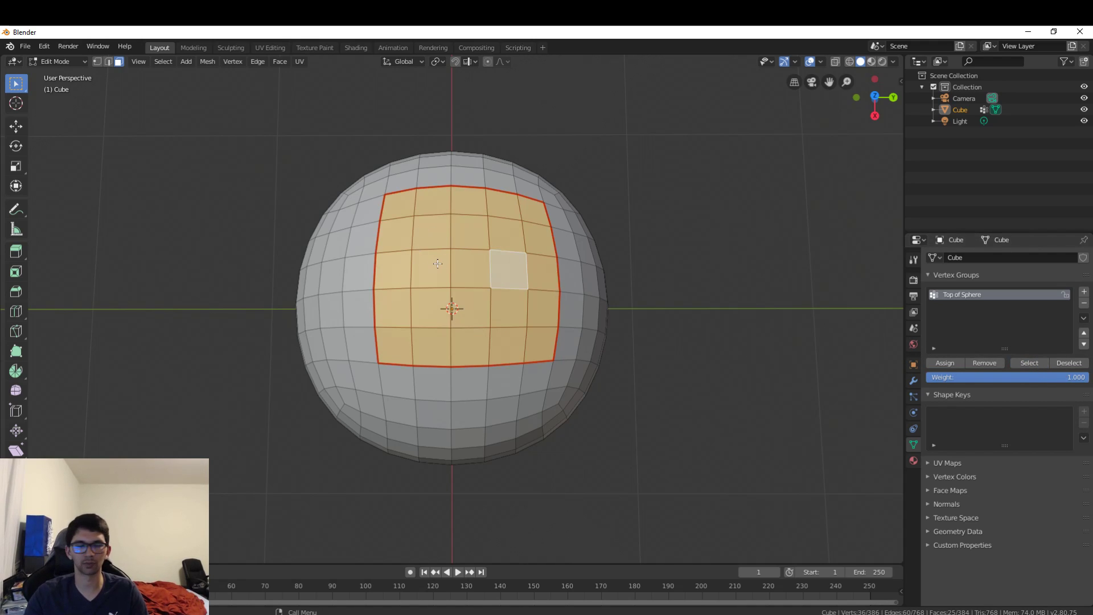
{"action": "left_click", "coordinate": [1054, 364]}
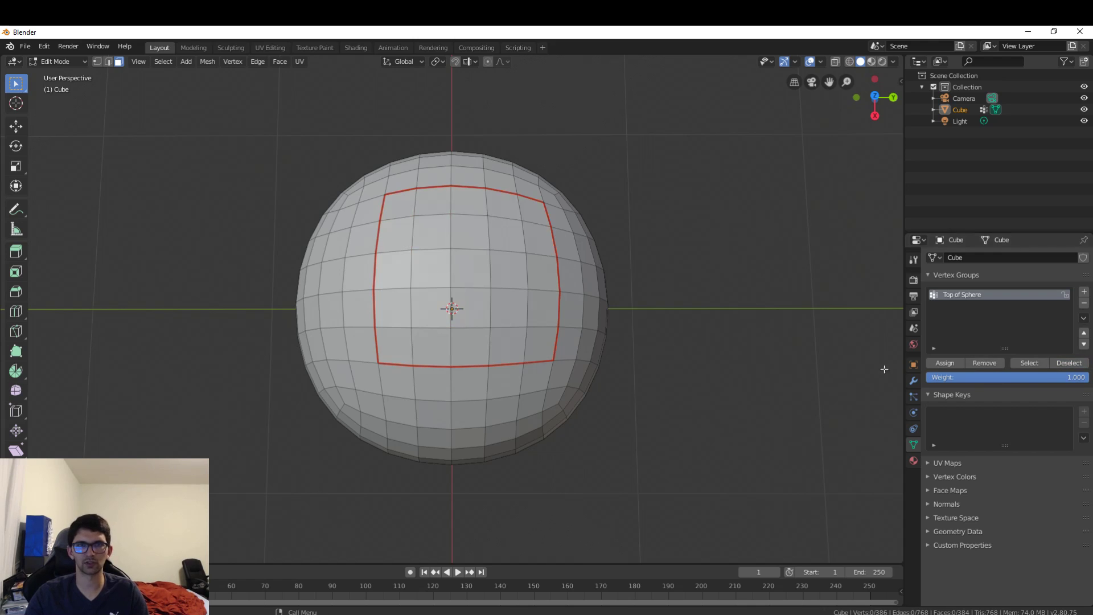
{"action": "left_click", "coordinate": [1040, 364]}
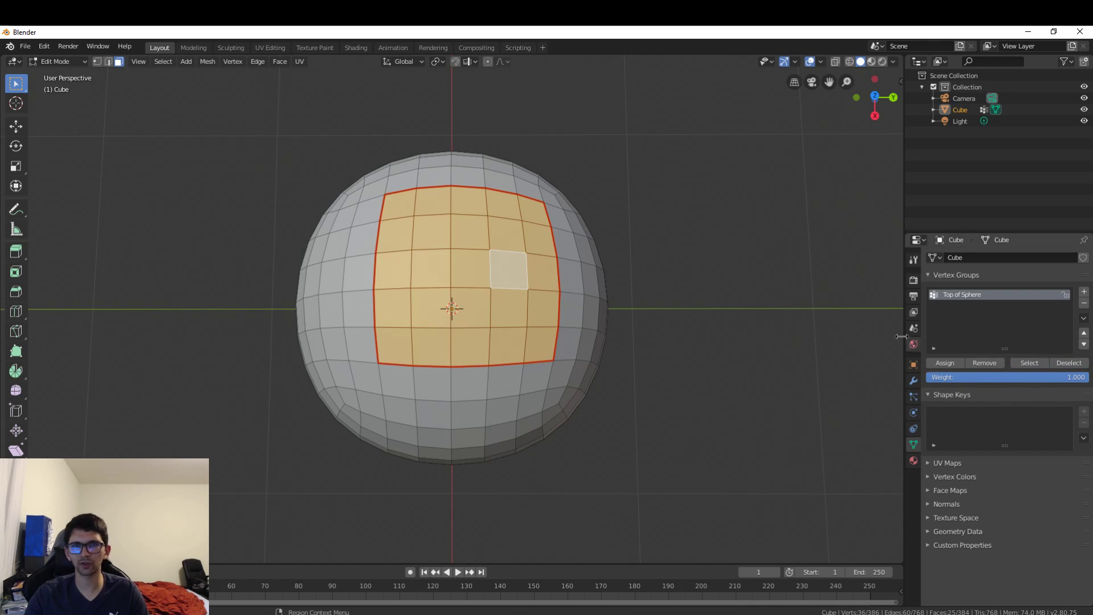
Step: Leave mesh editing of the sphere and return to Object Mode
{"action": "middle_click_drag", "start_coordinate": [679, 389], "coordinate": [660, 331]}
{"action": "middle_click_drag", "start_coordinate": [488, 175], "coordinate": [483, 213]}
{"action": "scroll", "coordinate": [470, 217], "scroll_direction": "down", "scroll_amount": 1}
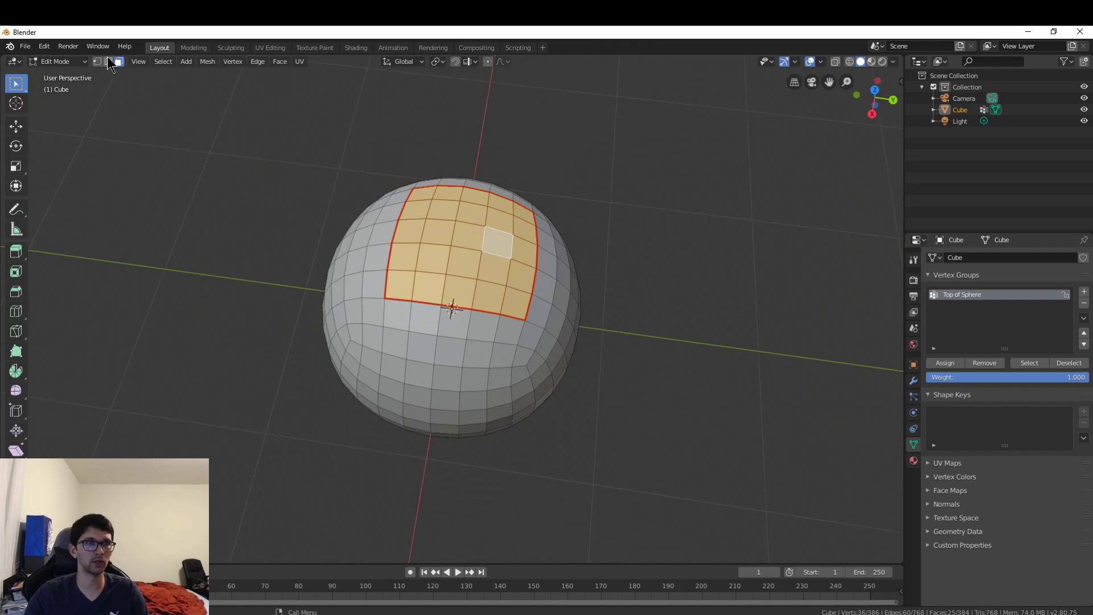
{"action": "left_click", "coordinate": [67, 62]}
{"action": "left_click", "coordinate": [72, 72]}
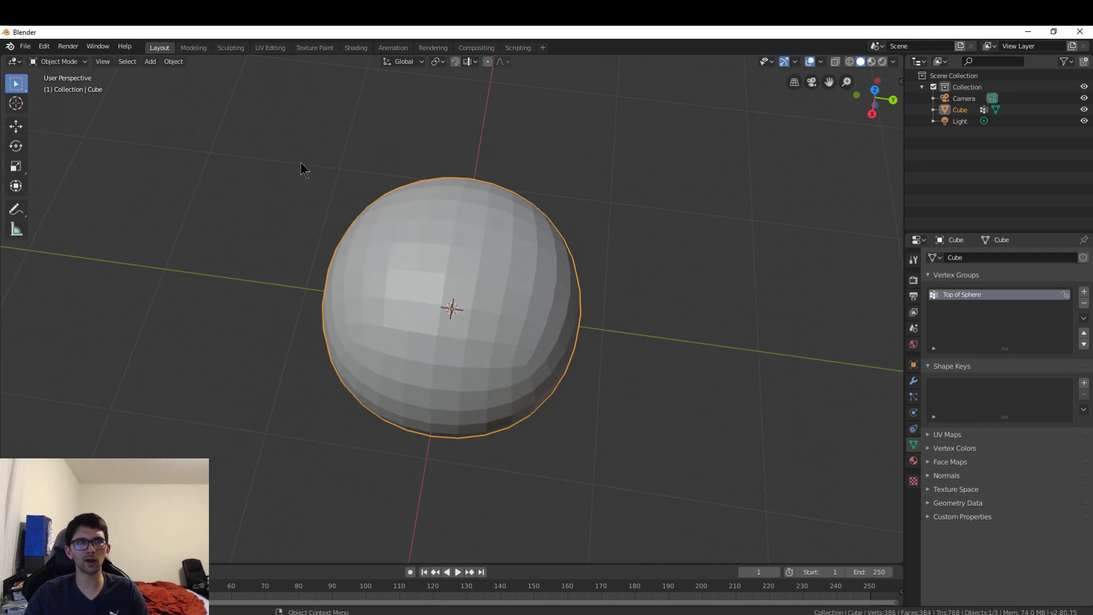
Step: Add an armature at the sphere's center and display the viewport in wireframe shading
{"action": "key", "text": "shift+a"}
{"action": "left_click", "coordinate": [543, 279]}
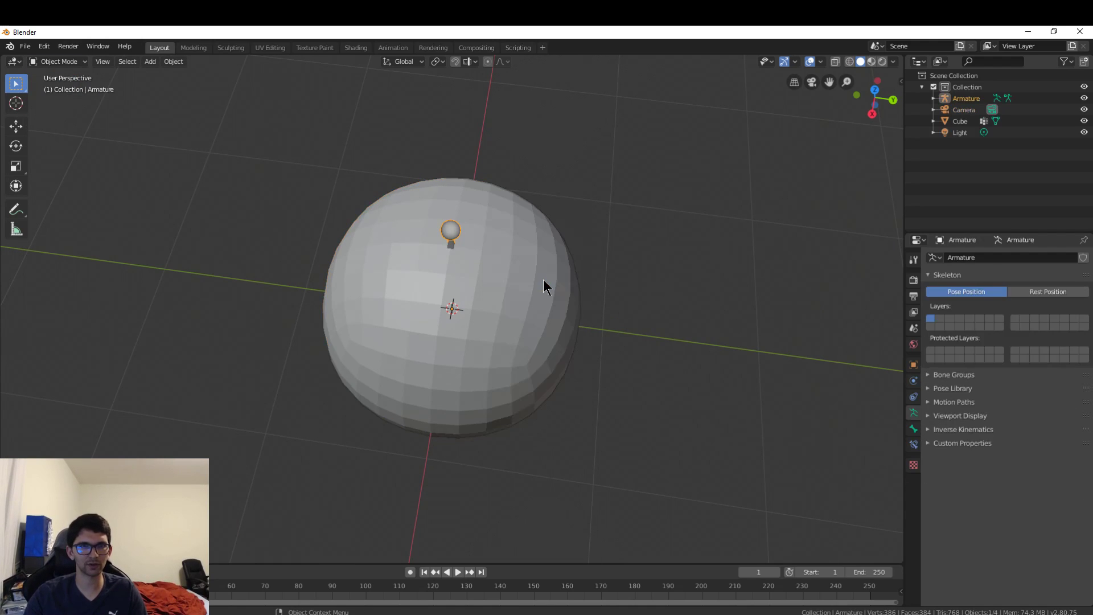
{"action": "key", "text": "z"}
{"action": "left_click", "coordinate": [543, 299]}
{"action": "mouse_move", "coordinate": [459, 313]}
{"action": "middle_mouse_down"}
{"action": "mouse_move", "coordinate": [564, 299]}
{"action": "mouse_move", "coordinate": [614, 254]}
{"action": "mouse_move", "coordinate": [658, 292]}
{"action": "mouse_move", "coordinate": [577, 317]}
{"action": "mouse_move", "coordinate": [544, 299]}
{"action": "mouse_move", "coordinate": [553, 279]}
{"action": "mouse_move", "coordinate": [568, 281]}
{"action": "middle_mouse_up"}
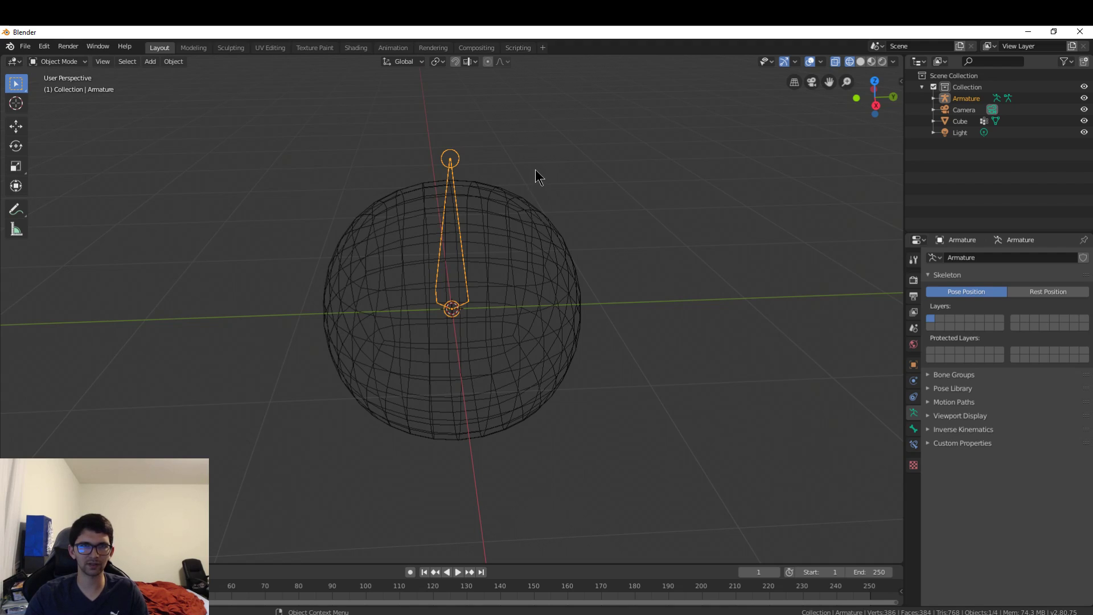
{"action": "key", "text": "s"}
{"action": "key", "text": "z"}
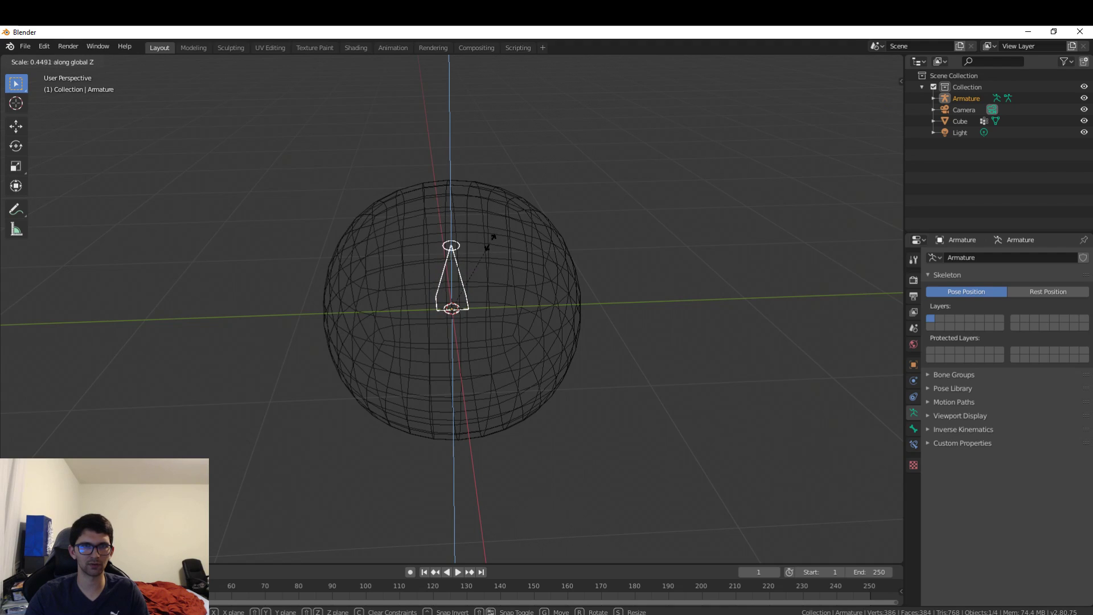
{"action": "key", "text": "Escape"}
Step: Scale the armature down uniformly to about 0.37 so its bone fits inside the sphere
{"action": "key", "text": "s"}
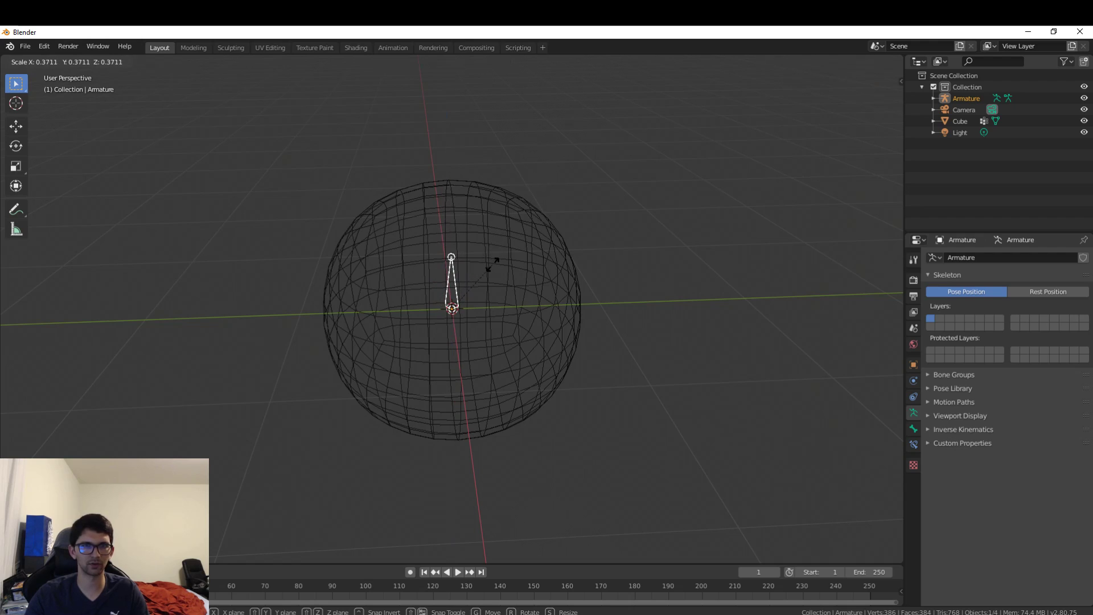
{"action": "left_click", "coordinate": [489, 262]}
{"action": "middle_click_drag", "start_coordinate": [534, 273], "coordinate": [615, 250]}
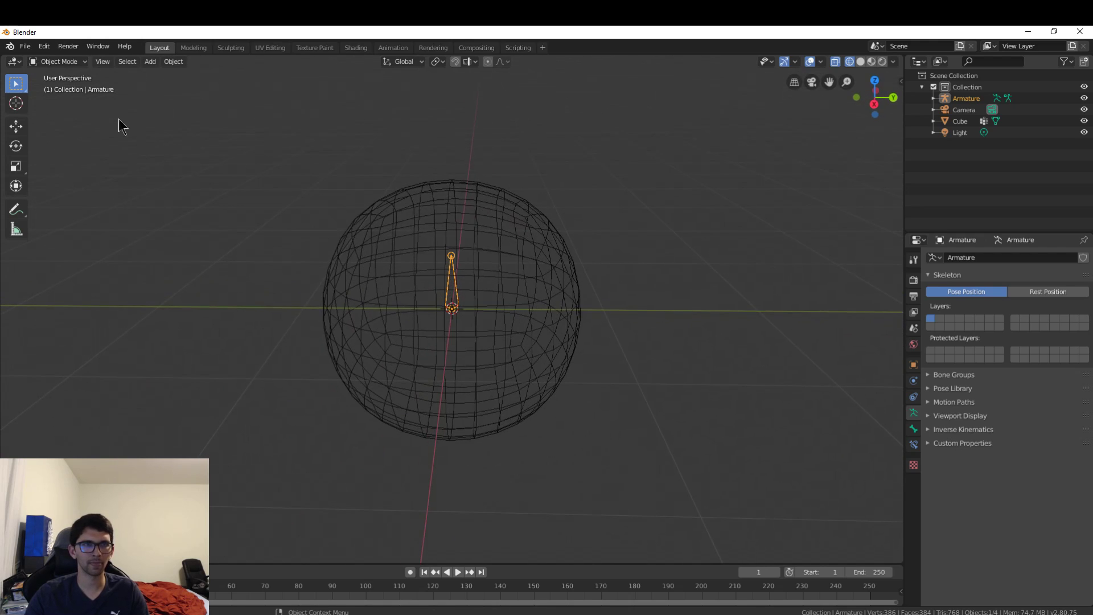
Step: In Edit Mode, extrude a second bone upward from the first bone's tip to just below the sphere's top
{"action": "left_click", "coordinate": [57, 61]}
{"action": "left_click", "coordinate": [54, 87]}
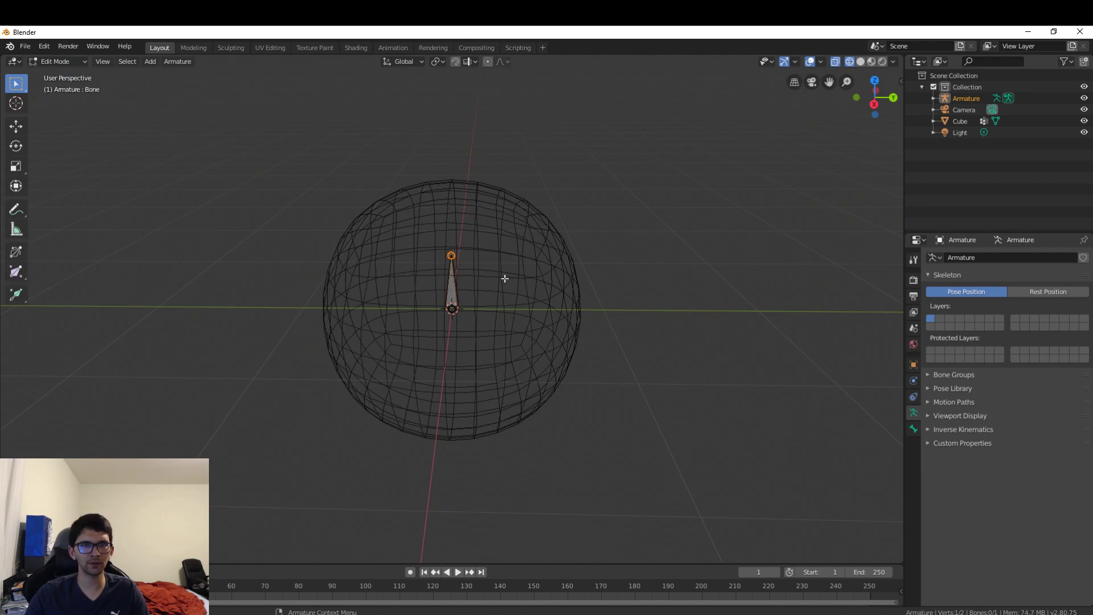
{"action": "key", "text": "e"}
{"action": "left_click", "coordinate": [460, 193]}
{"action": "middle_click_drag", "start_coordinate": [460, 193], "coordinate": [600, 254]}
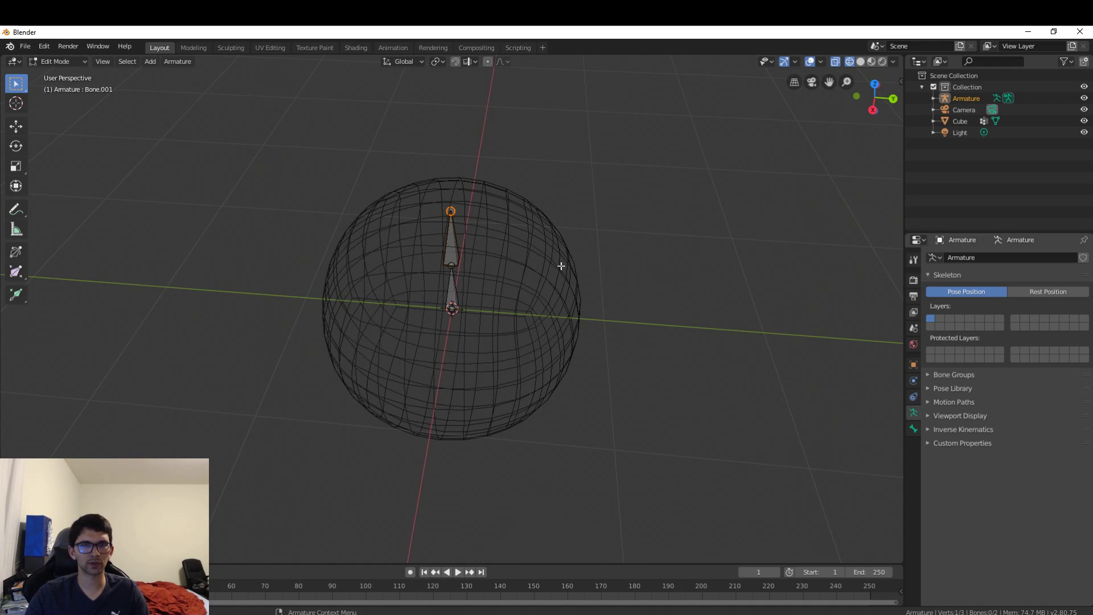
Step: Return the armature to Object Mode and select the sphere
{"action": "left_click", "coordinate": [58, 61]}
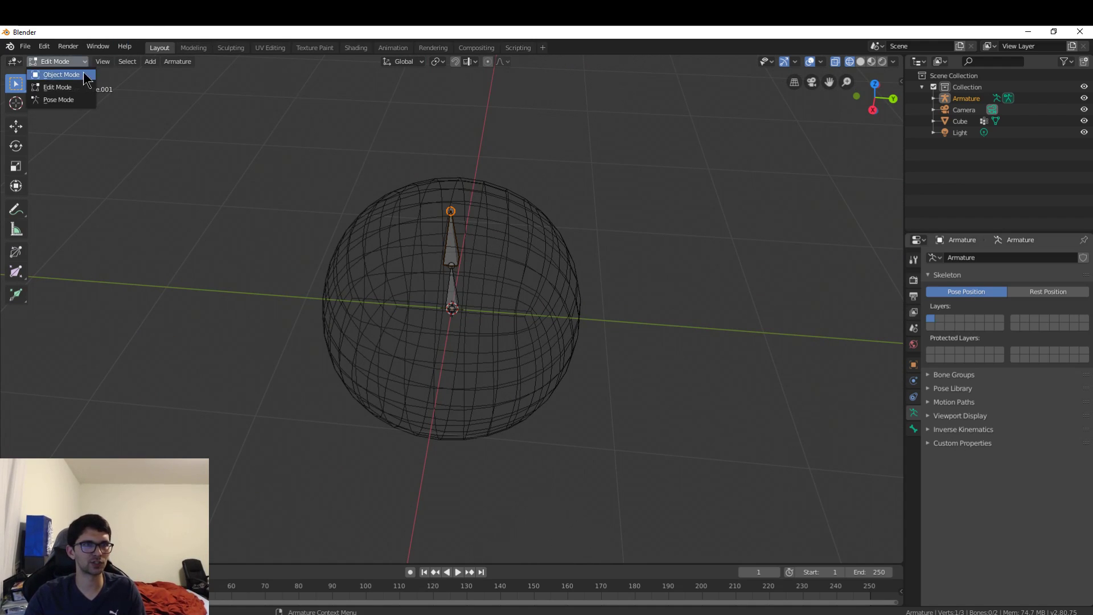
{"action": "left_click", "coordinate": [71, 75]}
{"action": "left_click", "coordinate": [541, 307]}
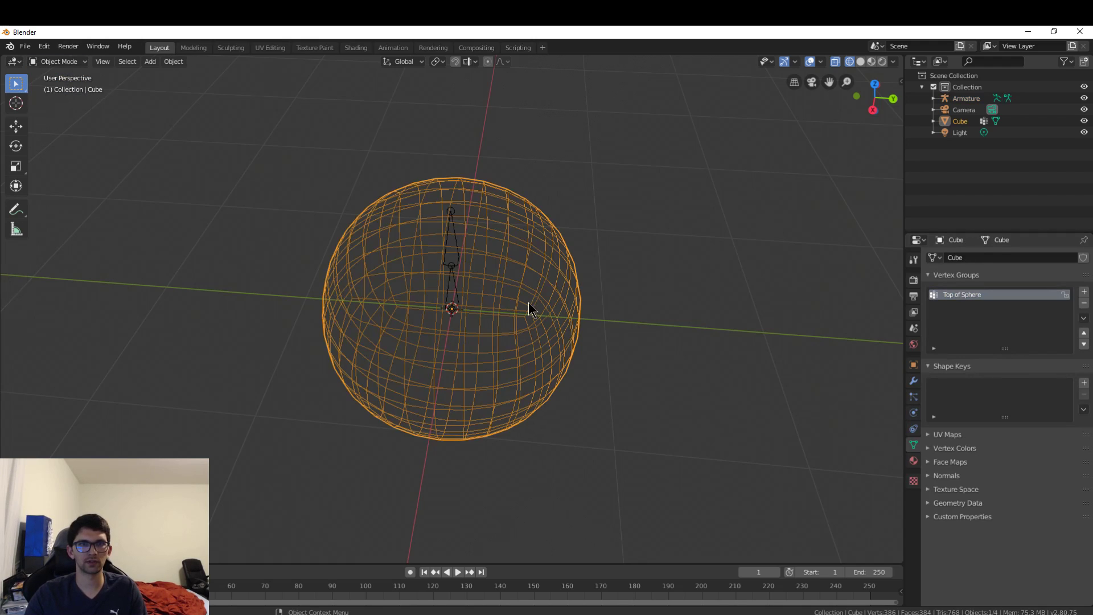
Step: Parent the sphere to the armature using Armature Deform With Automatic Weights
{"action": "left_click", "coordinate": [453, 290], "text": "shift"}
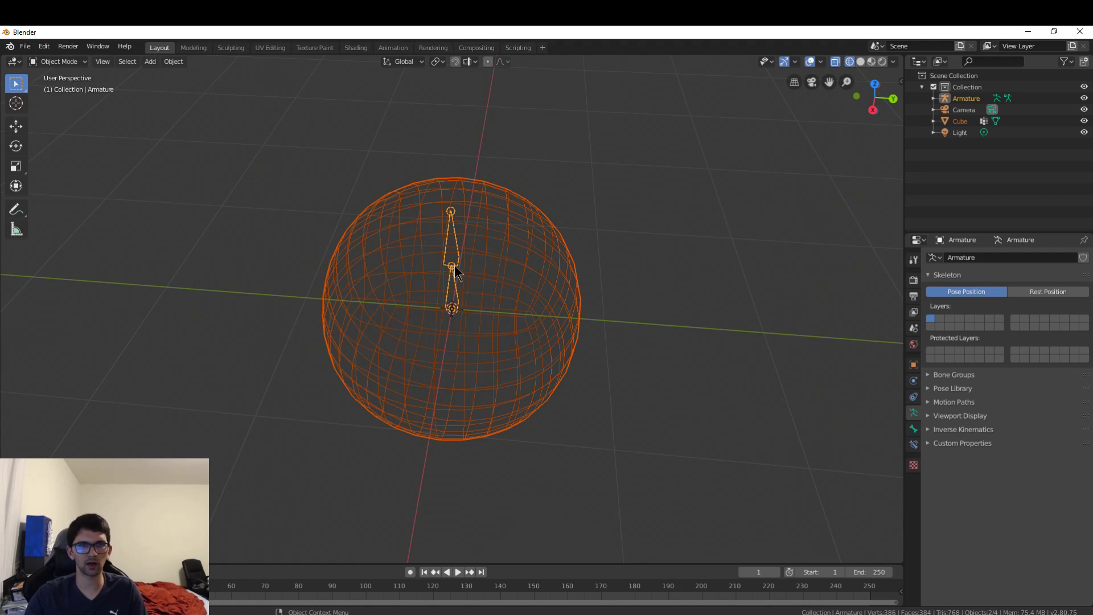
{"action": "key", "text": "ctrl+p"}
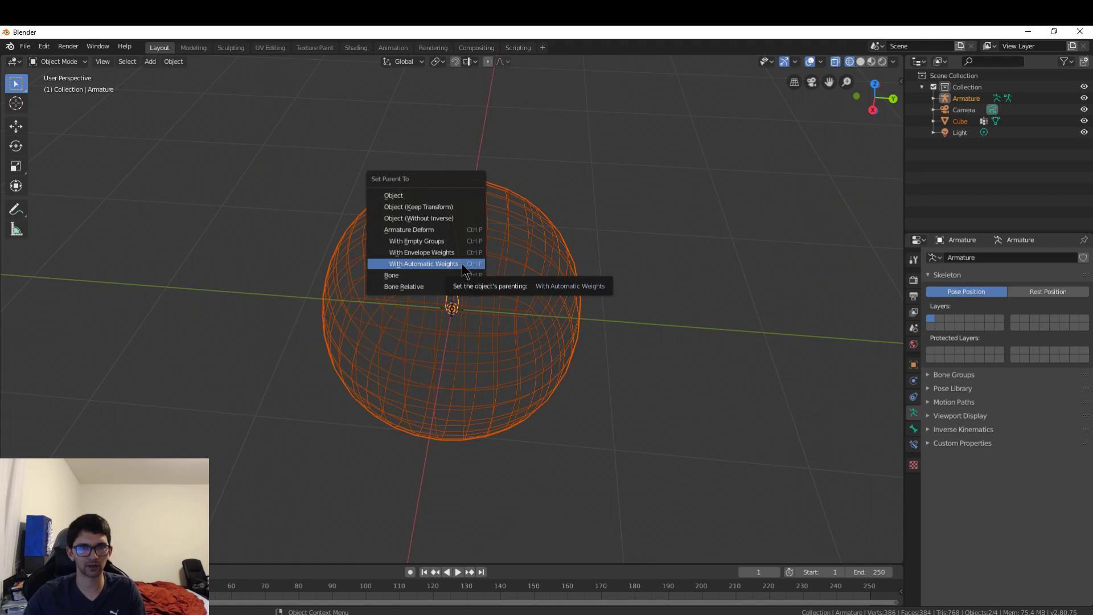
{"action": "left_click", "coordinate": [463, 266]}
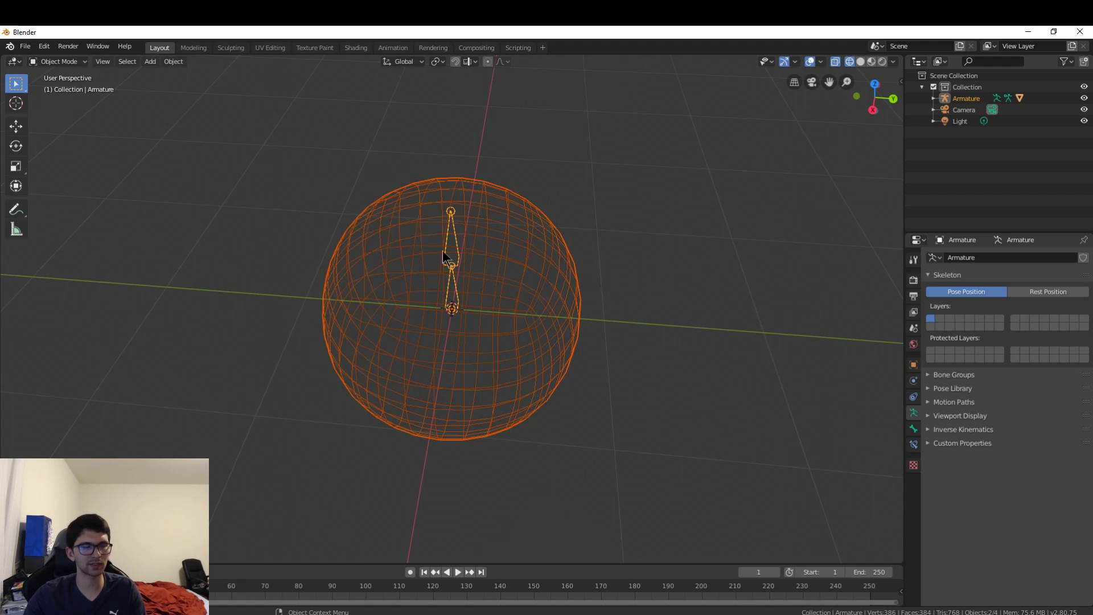
Step: Select the sphere alone and open it in Edit Mode
{"action": "left_click", "coordinate": [508, 334]}
{"action": "left_click", "coordinate": [78, 62]}
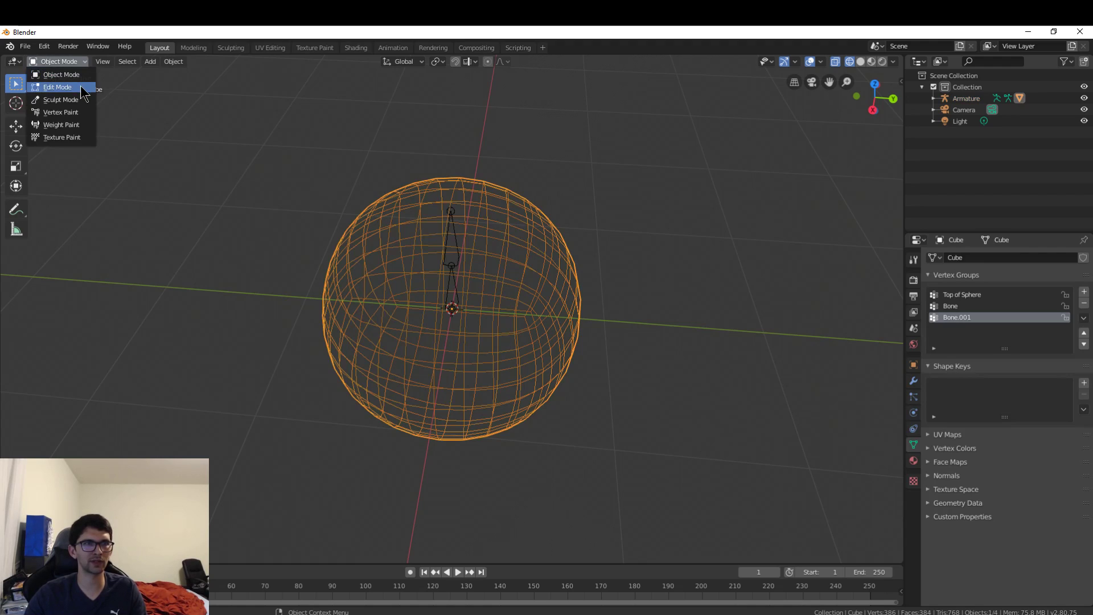
{"action": "left_click", "coordinate": [57, 87]}
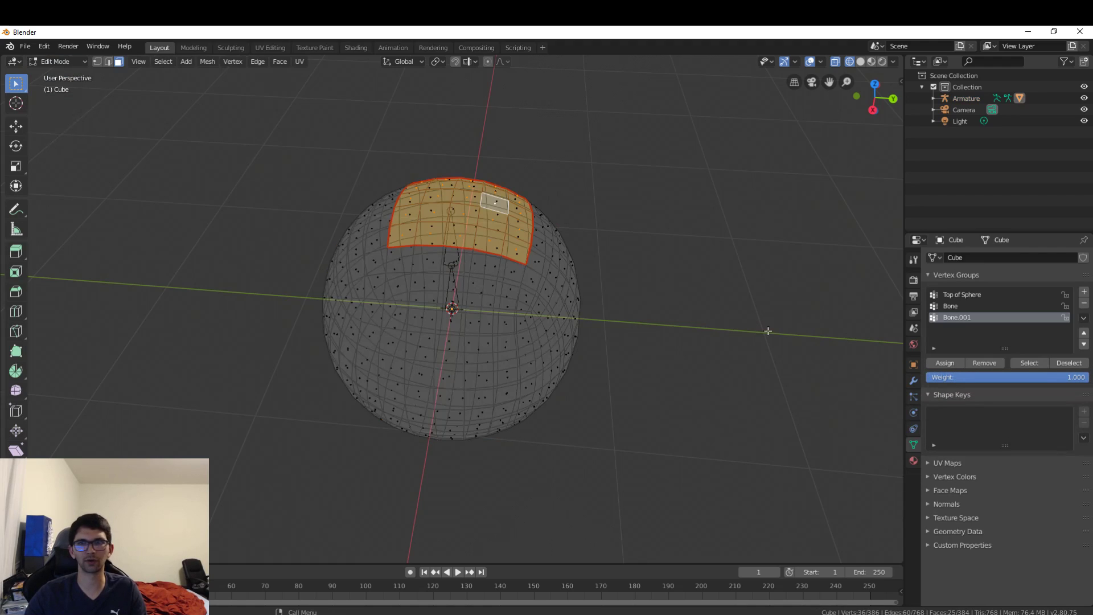
Step: Assign the selected seam-bounded top faces to the Bone.001 vertex group with weight 1.000
{"action": "left_click", "coordinate": [964, 306]}
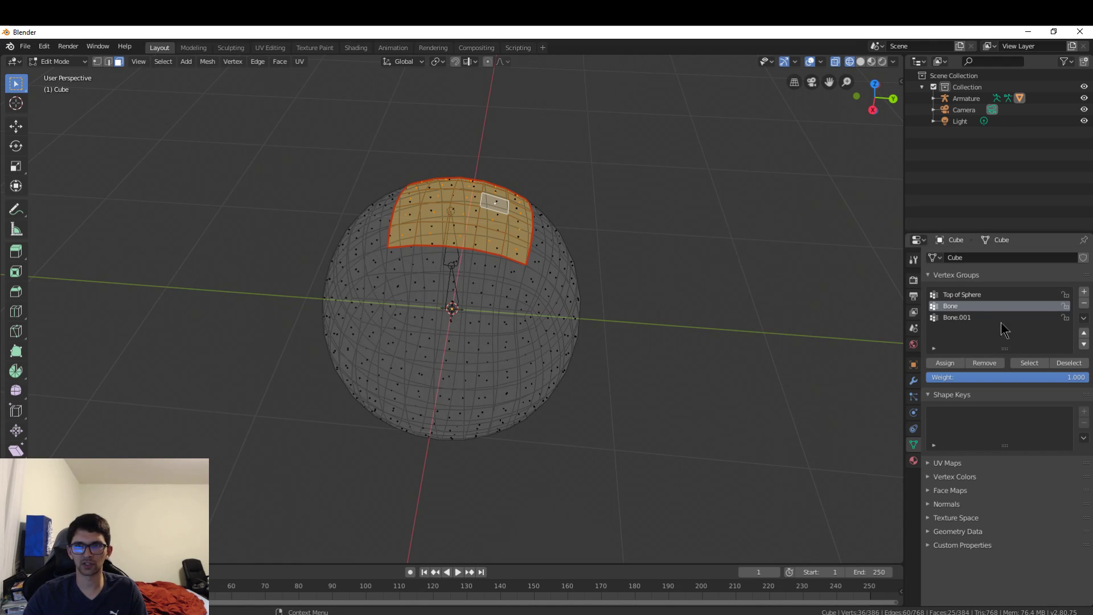
{"action": "left_click", "coordinate": [967, 317]}
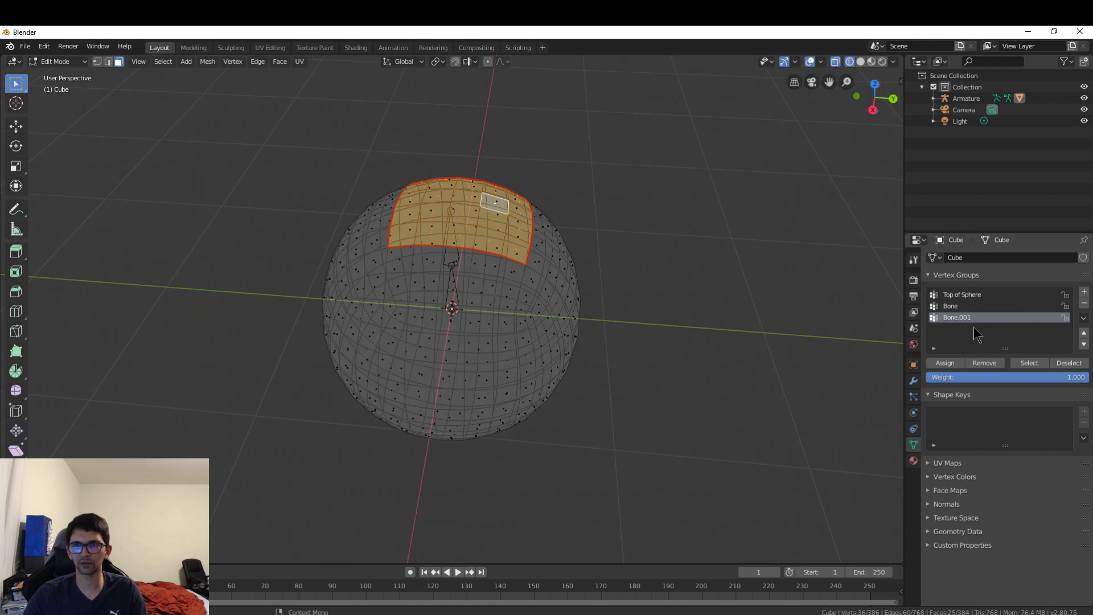
{"action": "left_click", "coordinate": [944, 363]}
{"action": "middle_click_drag", "start_coordinate": [626, 188], "coordinate": [556, 268]}
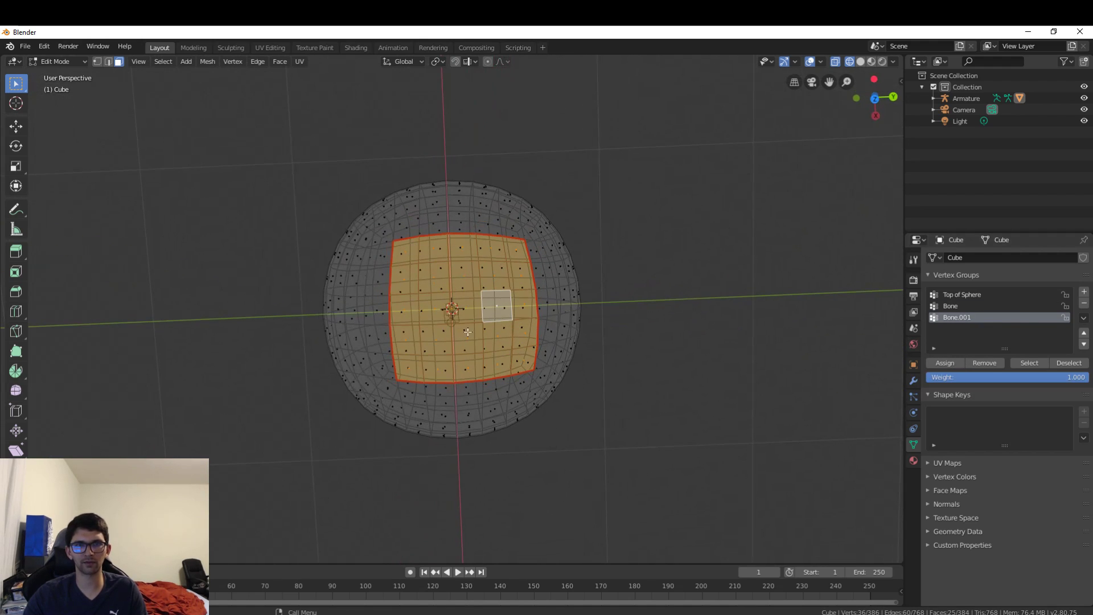
{"action": "left_click", "coordinate": [945, 364]}
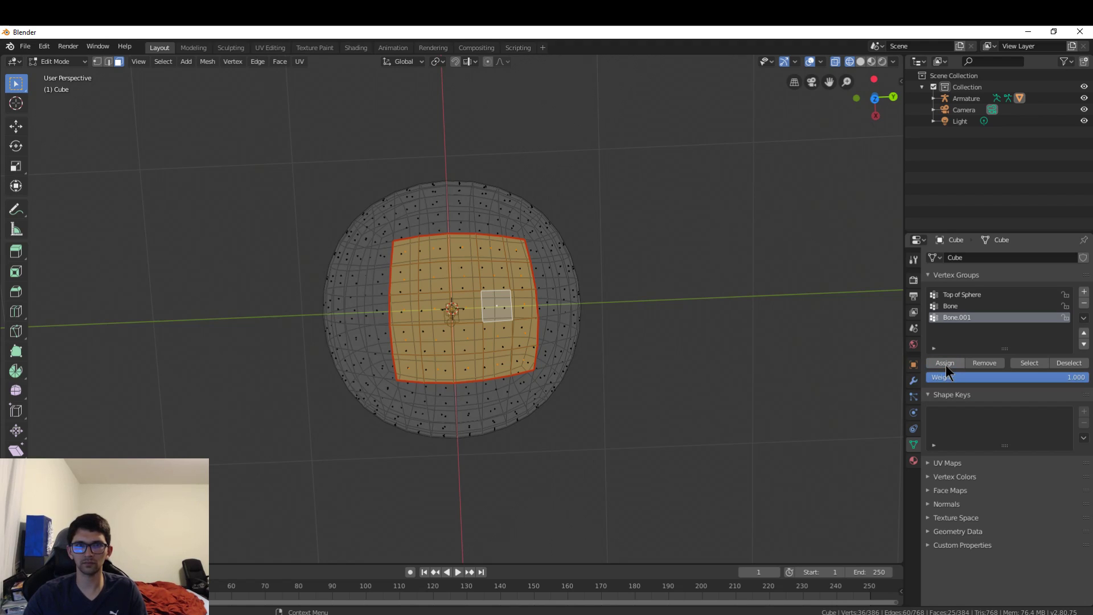
Step: Remove all of the sphere's vertices from the Bone.001 vertex group and clear the selection
{"action": "key", "text": "a"}
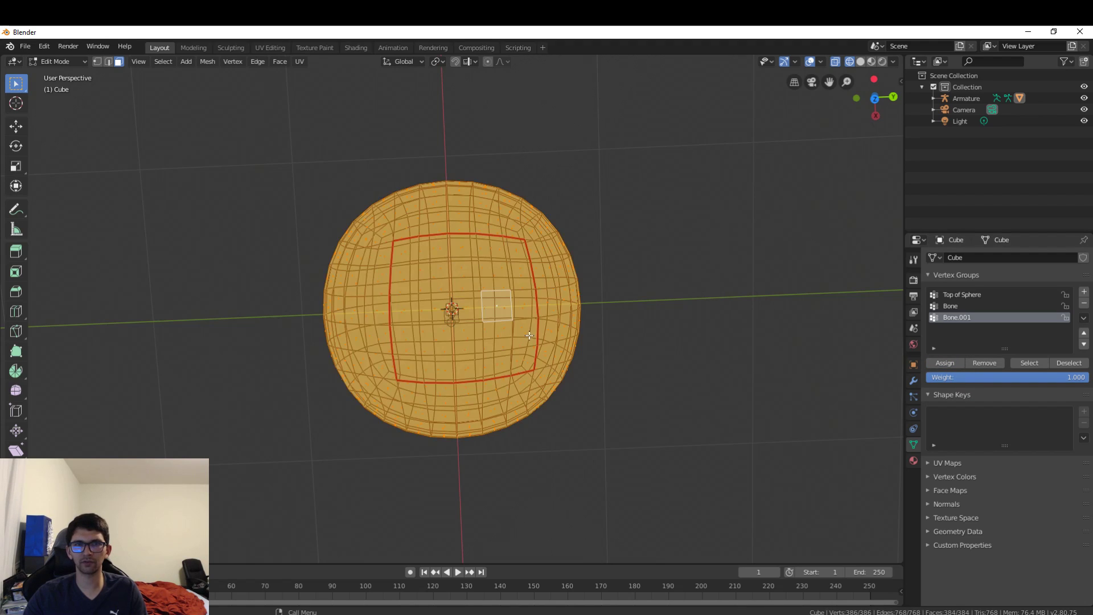
{"action": "left_click", "coordinate": [983, 365]}
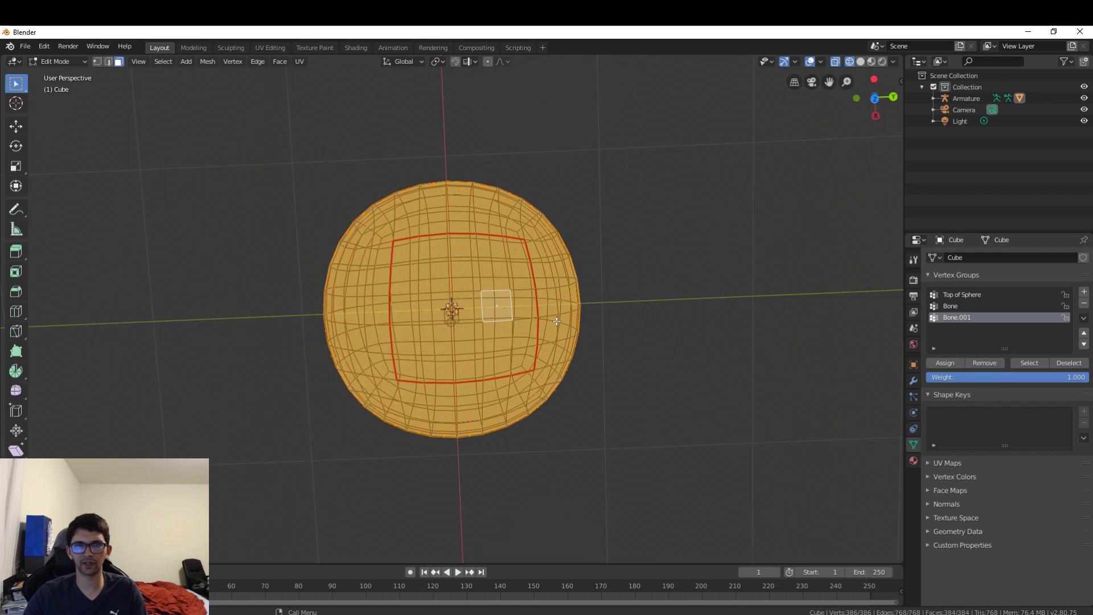
{"action": "key", "text": "alt+a"}
{"action": "key", "text": "a"}
{"action": "key", "text": "alt+a"}
Step: In solid shading, select the seam-bounded top patch and assign it to the Bone.001 vertex group with weight 1.000
{"action": "middle_click_drag", "start_coordinate": [725, 317], "coordinate": [720, 227]}
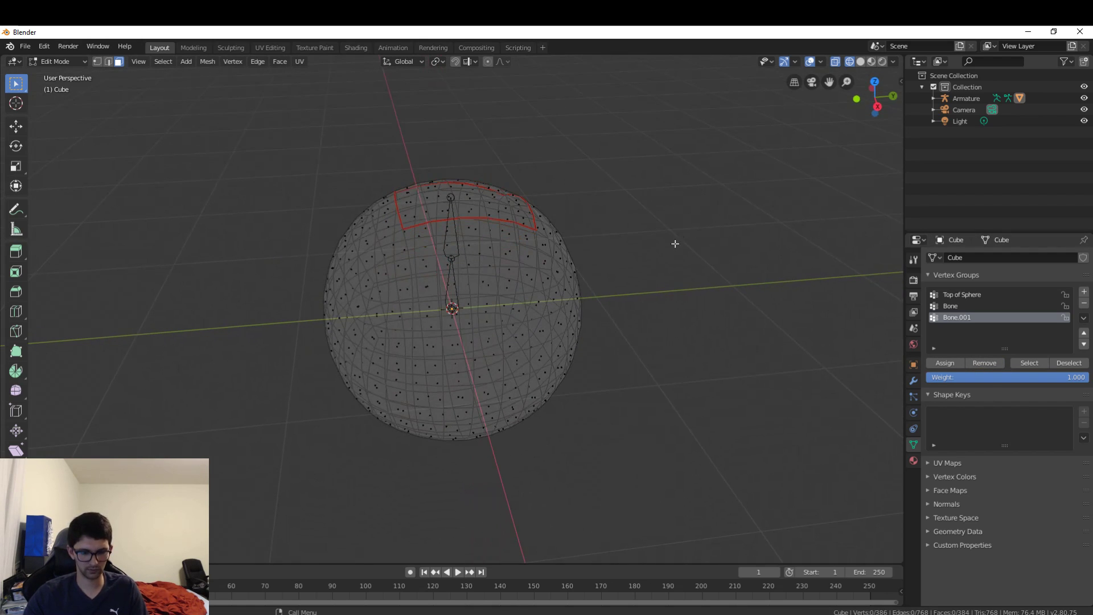
{"action": "key", "text": "z"}
{"action": "left_click", "coordinate": [692, 270]}
{"action": "mouse_move", "coordinate": [553, 234]}
{"action": "middle_mouse_down"}
{"action": "mouse_move", "coordinate": [555, 247]}
{"action": "mouse_move", "coordinate": [488, 292]}
{"action": "middle_mouse_up"}
{"action": "key", "text": "l"}
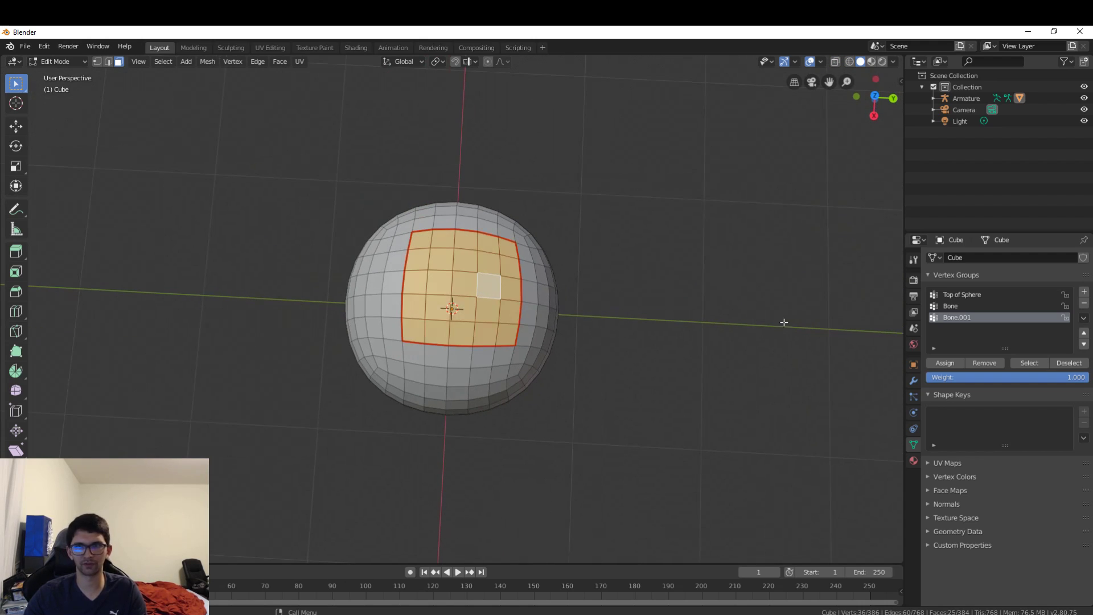
{"action": "left_click", "coordinate": [951, 365]}
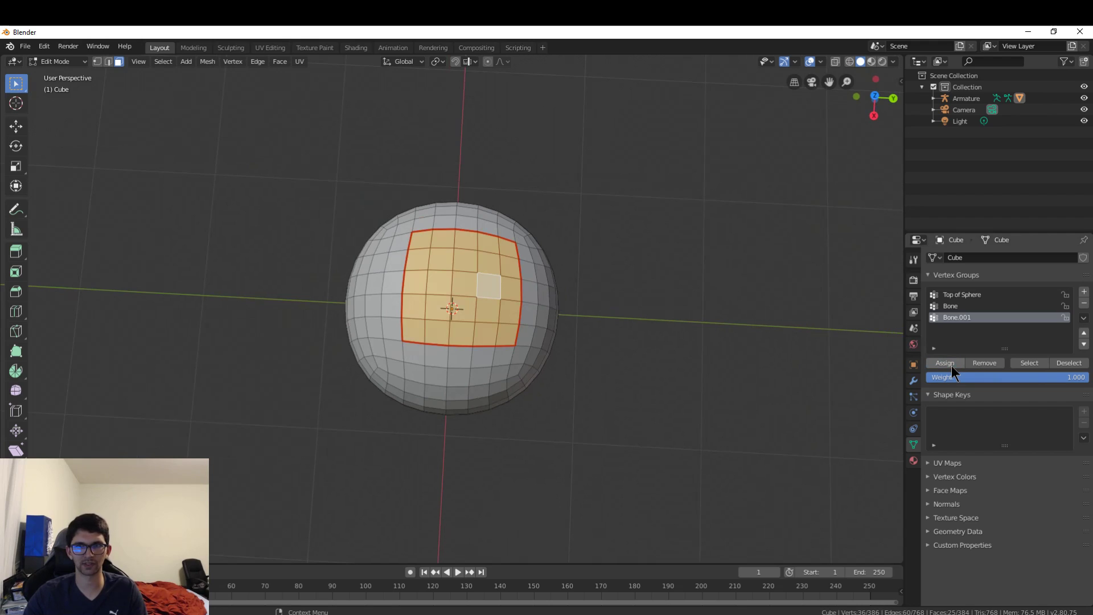
Step: Remove all of the sphere's vertices from the Bone vertex group and deselect everything
{"action": "left_click", "coordinate": [955, 306]}
{"action": "key", "text": "a"}
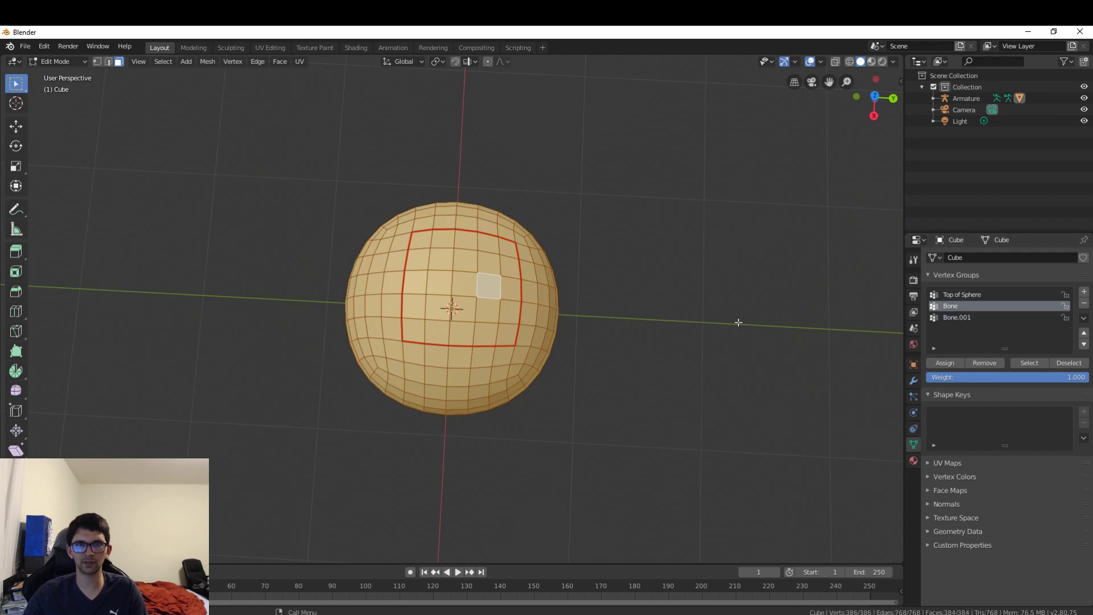
{"action": "left_click", "coordinate": [959, 364]}
{"action": "key", "text": "alt+a"}
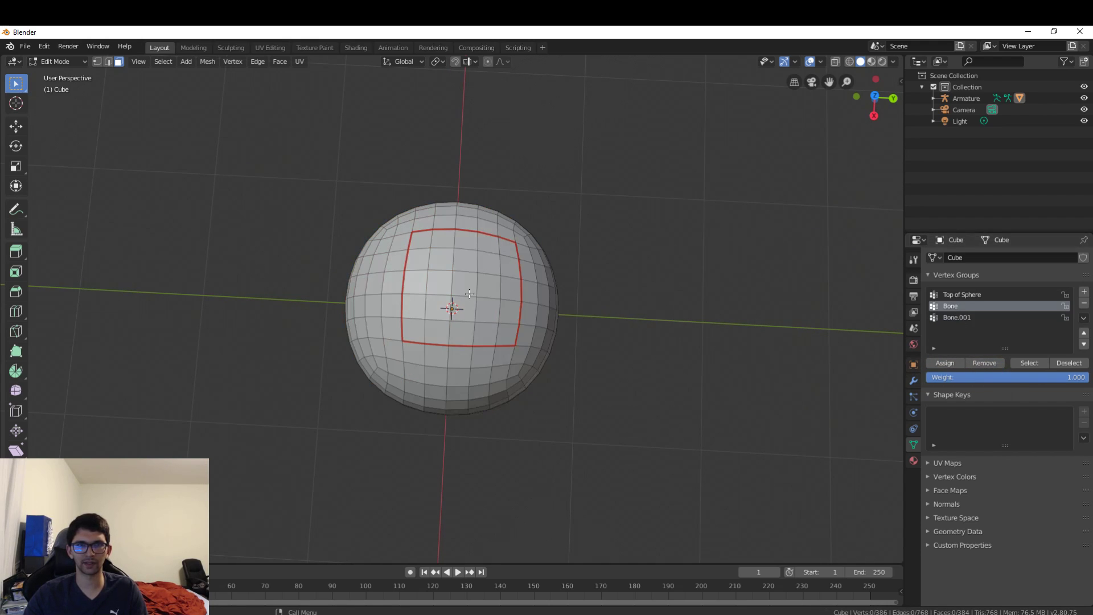
Step: Select the seam-bounded top patch and assign it to the Bone vertex group with weight 1.000
{"action": "key", "text": "l"}
{"action": "left_click", "coordinate": [949, 364]}
{"action": "middle_click_drag", "start_coordinate": [715, 319], "coordinate": [725, 227]}
{"action": "scroll", "coordinate": [535, 287], "scroll_direction": "down", "scroll_amount": 1}
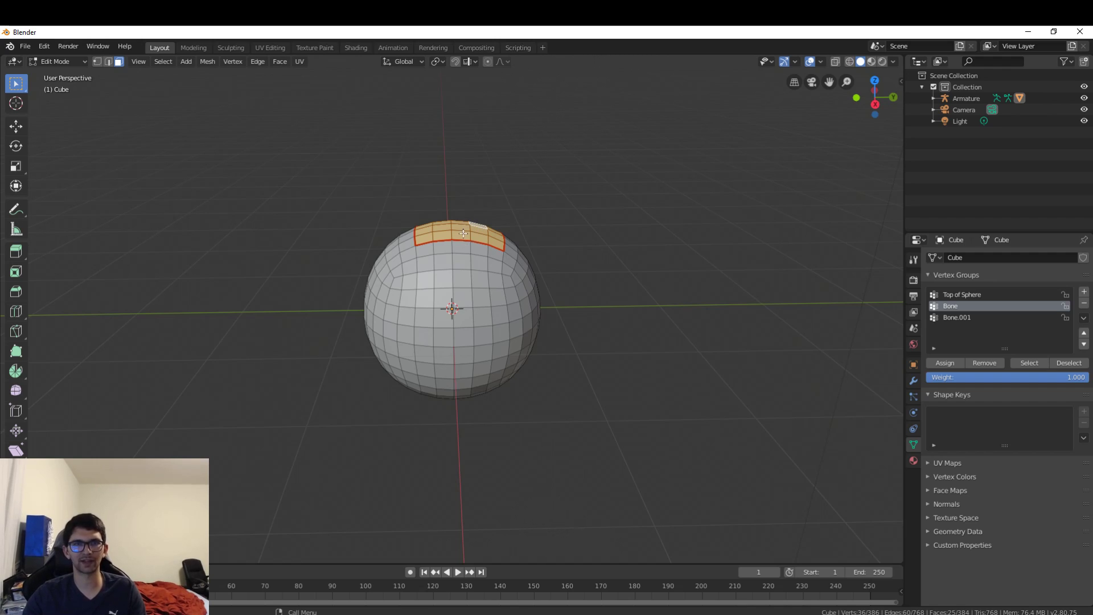
Step: Return the sphere to Object Mode, display wireframe shading, and put the armature into Pose Mode
{"action": "left_click", "coordinate": [57, 62]}
{"action": "left_click", "coordinate": [54, 73]}
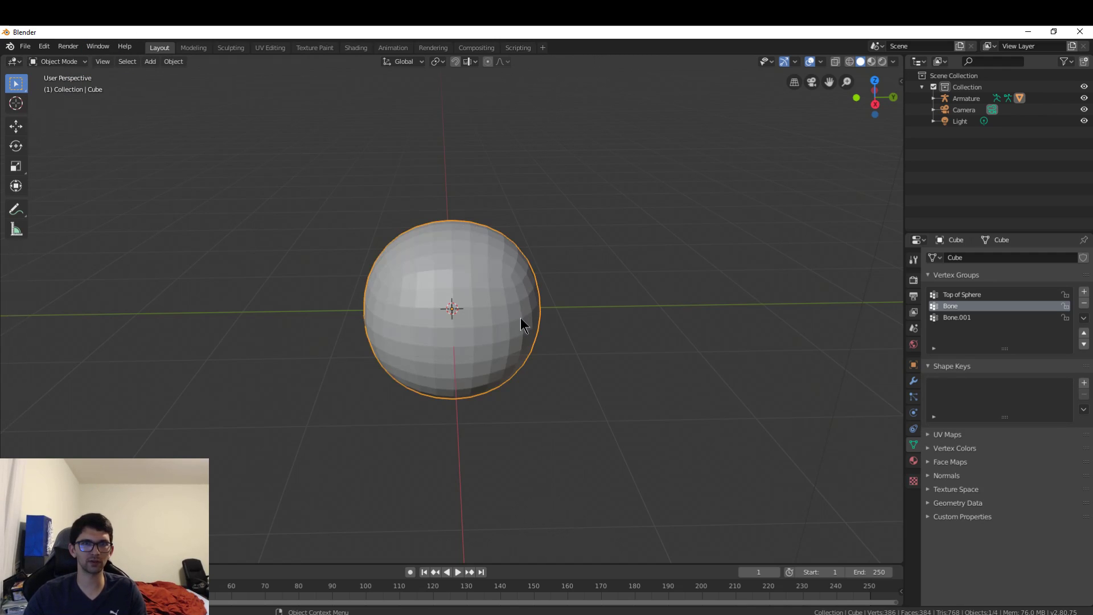
{"action": "key", "text": "shift+z"}
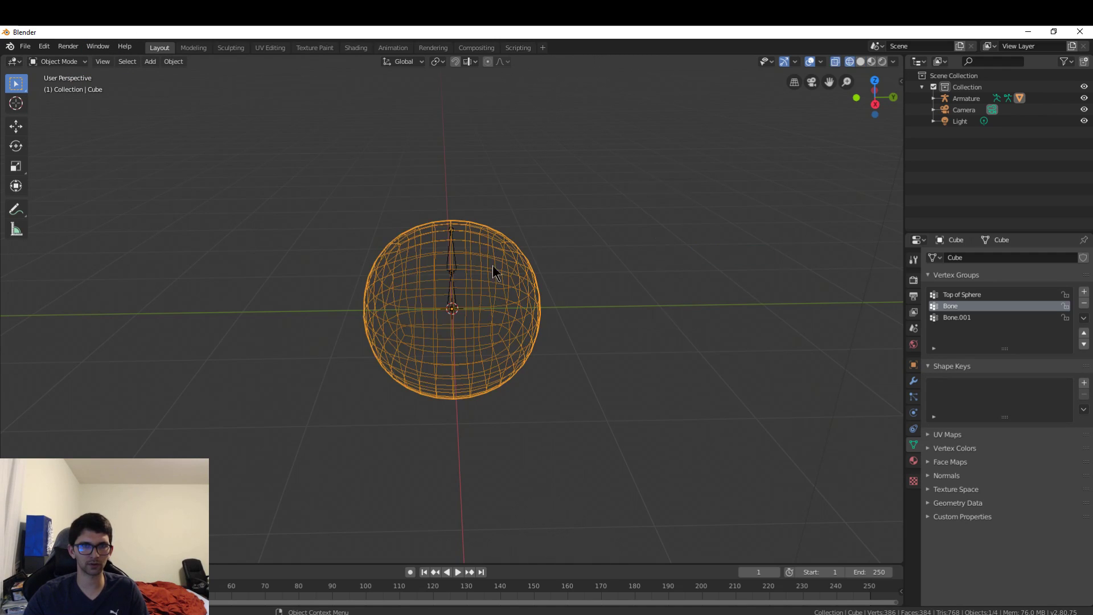
{"action": "left_click", "coordinate": [454, 279]}
{"action": "left_click", "coordinate": [57, 61]}
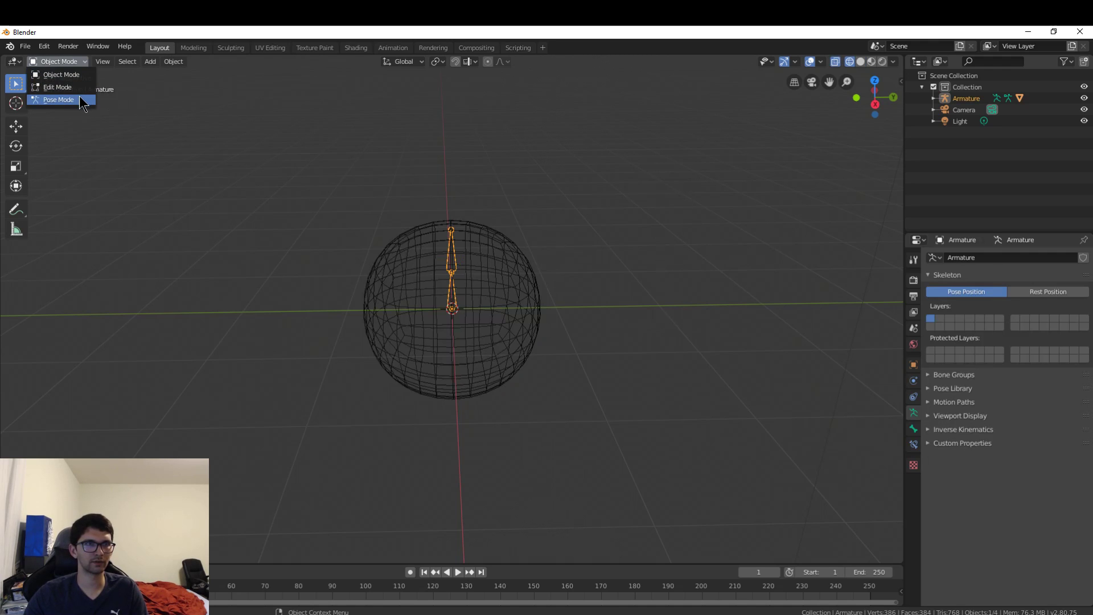
{"action": "left_click", "coordinate": [58, 100]}
Step: Select the upper bone and try rotating it to test its influence on the sphere
{"action": "middle_click_drag", "start_coordinate": [534, 234], "coordinate": [552, 269]}
{"action": "left_click", "coordinate": [454, 261]}
{"action": "scroll", "coordinate": [551, 268], "scroll_direction": "down", "scroll_amount": 3}
{"action": "scroll", "coordinate": [551, 268], "scroll_direction": "up", "scroll_amount": 3}
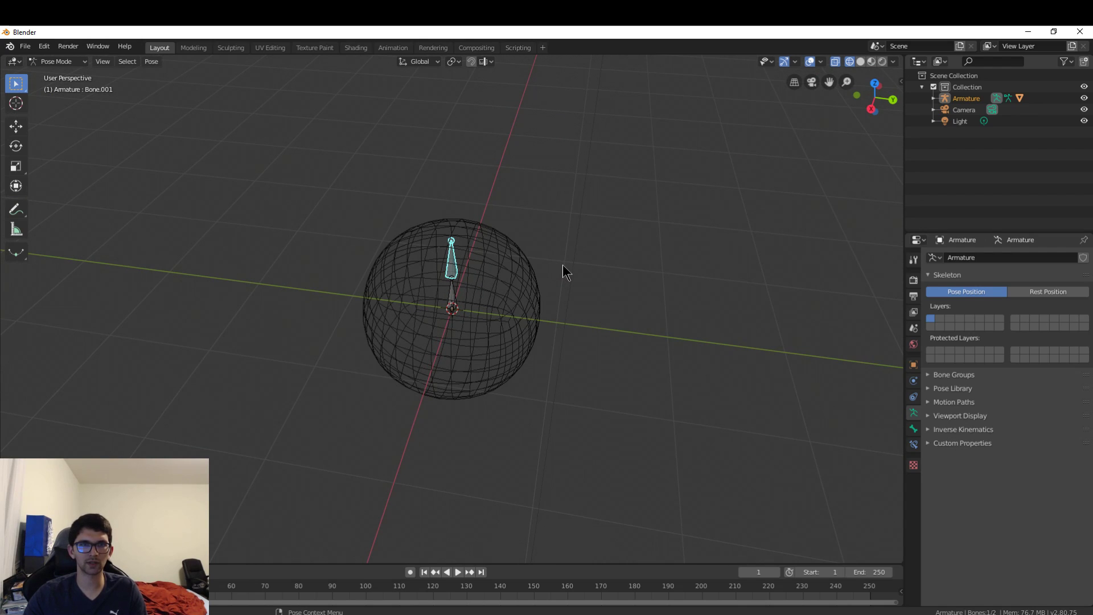
{"action": "key", "text": "r"}
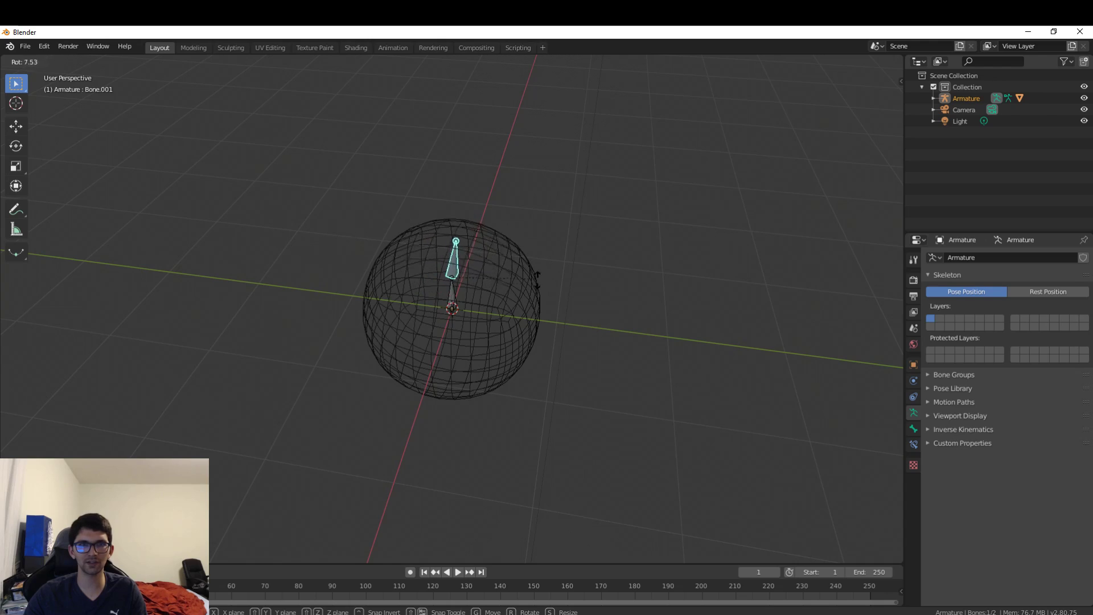
{"action": "left_click", "coordinate": [396, 315]}
{"action": "middle_click_drag", "start_coordinate": [396, 315], "coordinate": [594, 232]}
{"action": "middle_click_drag", "start_coordinate": [652, 251], "coordinate": [610, 209]}
{"action": "middle_click_drag", "start_coordinate": [564, 221], "coordinate": [615, 226]}
Step: Stretch the upper bone along global Z well past the sphere's top and display the deformation in solid shading
{"action": "key", "text": "s"}
{"action": "key", "text": "z"}
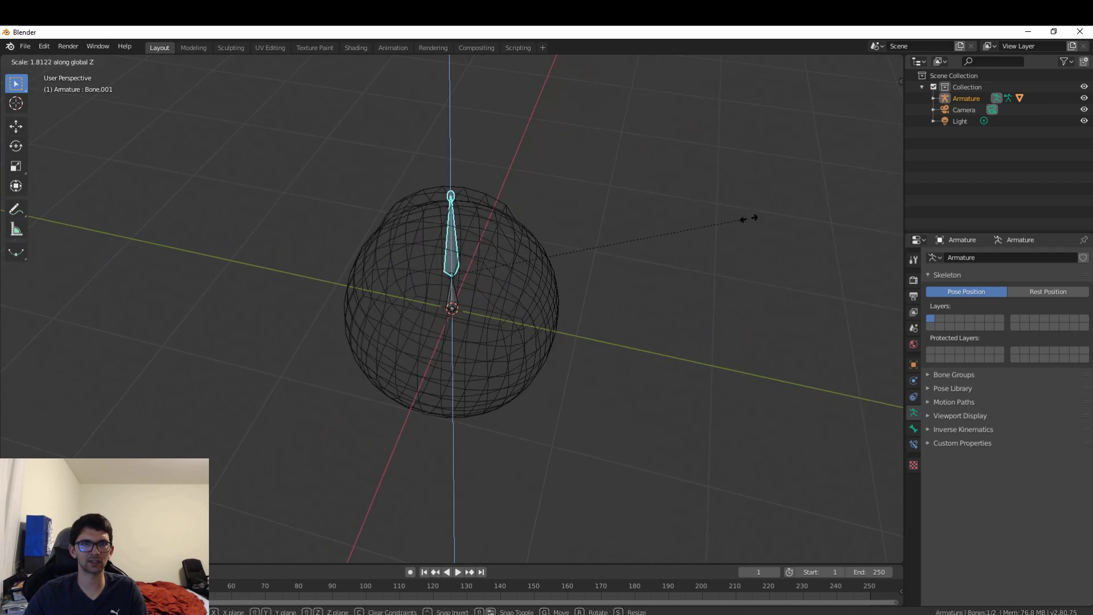
{"action": "left_click", "coordinate": [900, 211]}
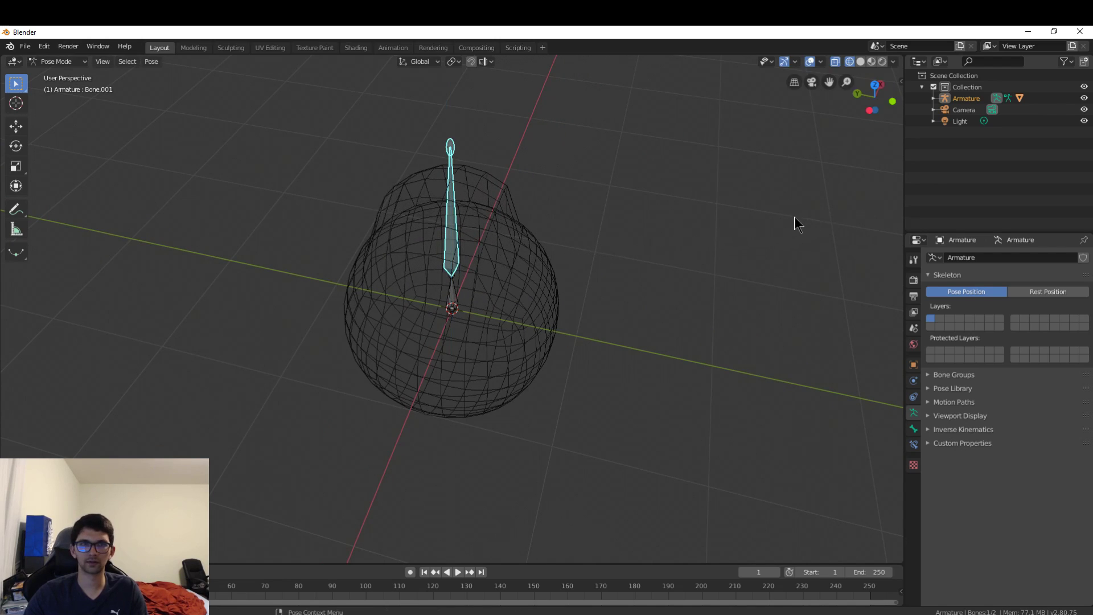
{"action": "key", "text": "z"}
{"action": "left_click", "coordinate": [876, 224]}
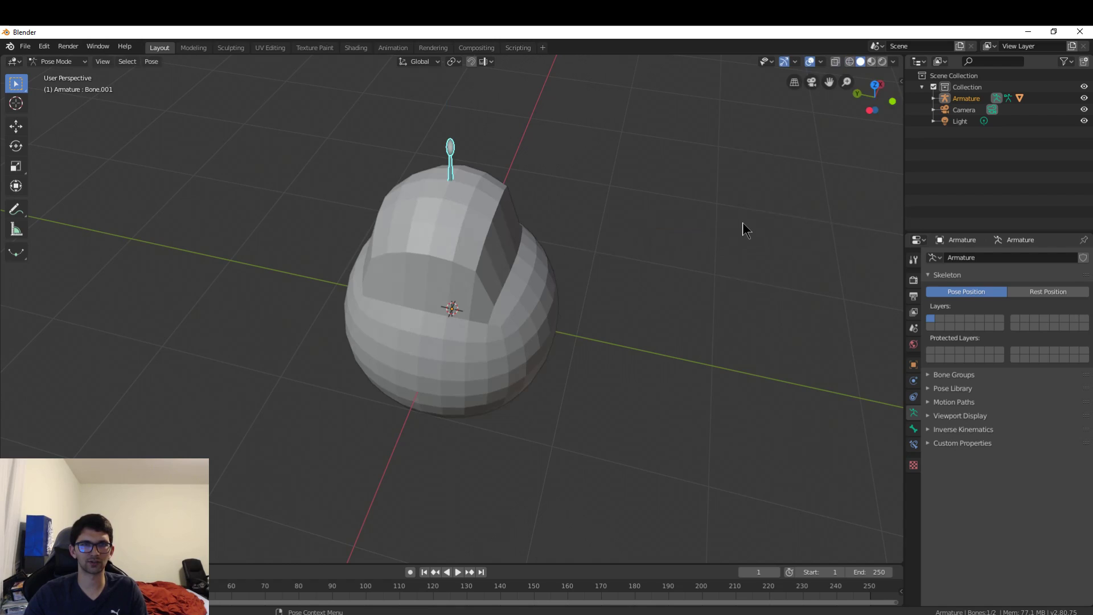
Step: Scale the upper bone once more along global Z and check the deformed top patch
{"action": "key", "text": "s"}
{"action": "key", "text": "z"}
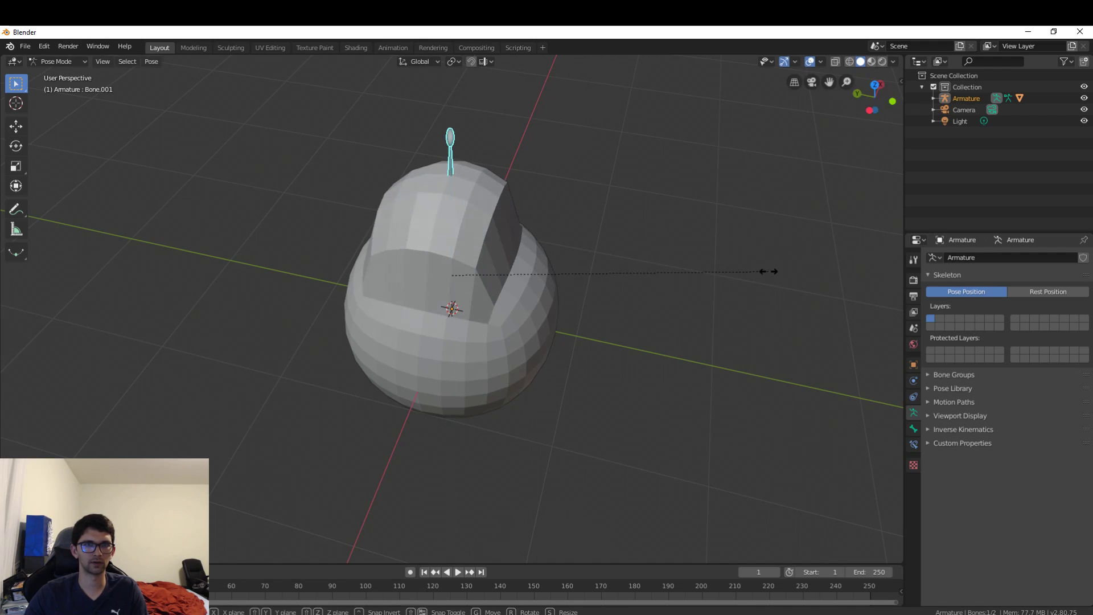
{"action": "key", "text": "z"}
{"action": "left_click", "coordinate": [557, 252]}
{"action": "middle_click_drag", "start_coordinate": [558, 277], "coordinate": [616, 237]}
Step: Undo the upper bone's pose changes and switch the viewport back to wireframe shading
{"action": "key", "text": "ctrl+z"}
{"action": "key", "text": "ctrl+z"}
{"action": "key", "text": "ctrl+z"}
{"action": "key", "text": "ctrl+z"}
{"action": "key", "text": "ctrl+z"}
{"action": "key", "text": "ctrl+z"}
{"action": "mouse_move", "coordinate": [633, 248]}
{"action": "middle_mouse_down"}
{"action": "mouse_move", "coordinate": [485, 247]}
{"action": "mouse_move", "coordinate": [563, 288]}
{"action": "mouse_move", "coordinate": [517, 267]}
{"action": "mouse_move", "coordinate": [550, 241]}
{"action": "mouse_move", "coordinate": [575, 265]}
{"action": "mouse_move", "coordinate": [493, 241]}
{"action": "mouse_move", "coordinate": [544, 249]}
{"action": "middle_mouse_up"}
{"action": "key", "text": "z"}
{"action": "left_click", "coordinate": [393, 254]}
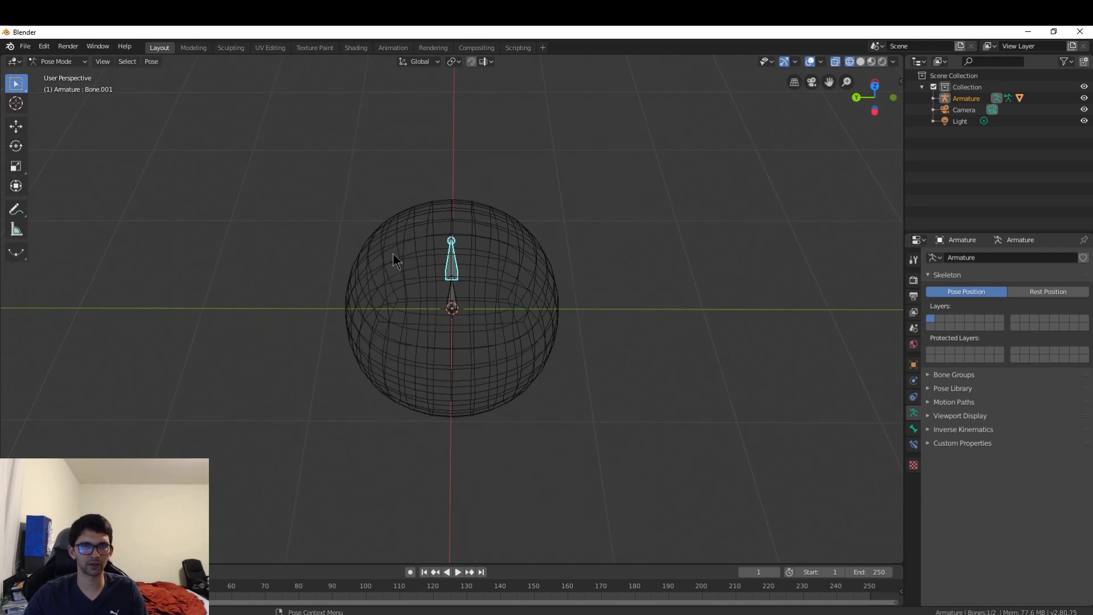
Step: Select the lower bone, display solid shading, and move the bone upward along global Z
{"action": "left_click", "coordinate": [452, 297]}
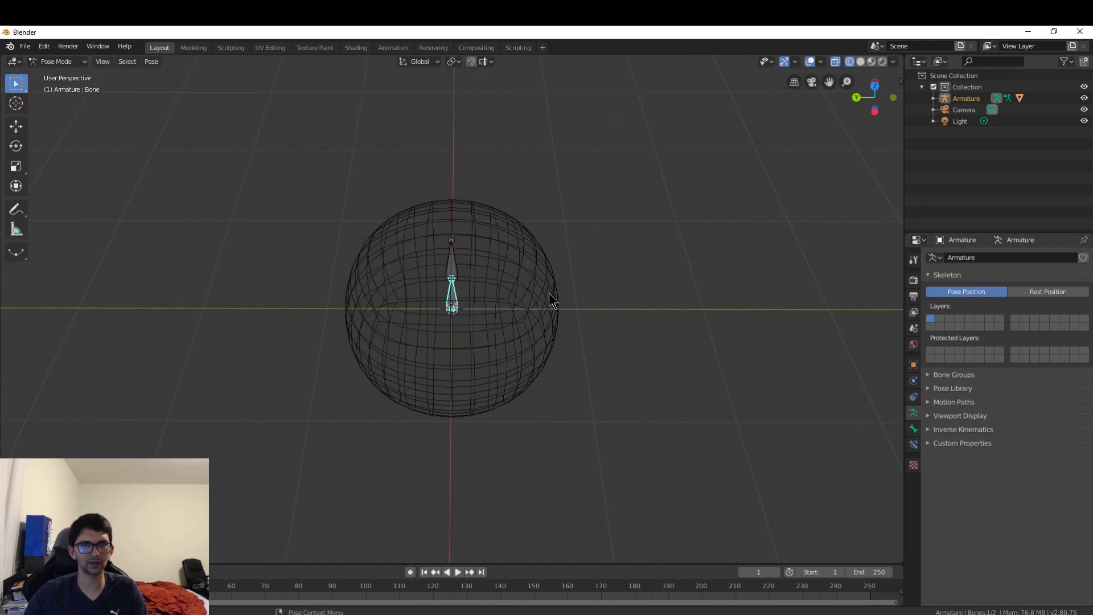
{"action": "key", "text": "z"}
{"action": "left_click", "coordinate": [656, 293]}
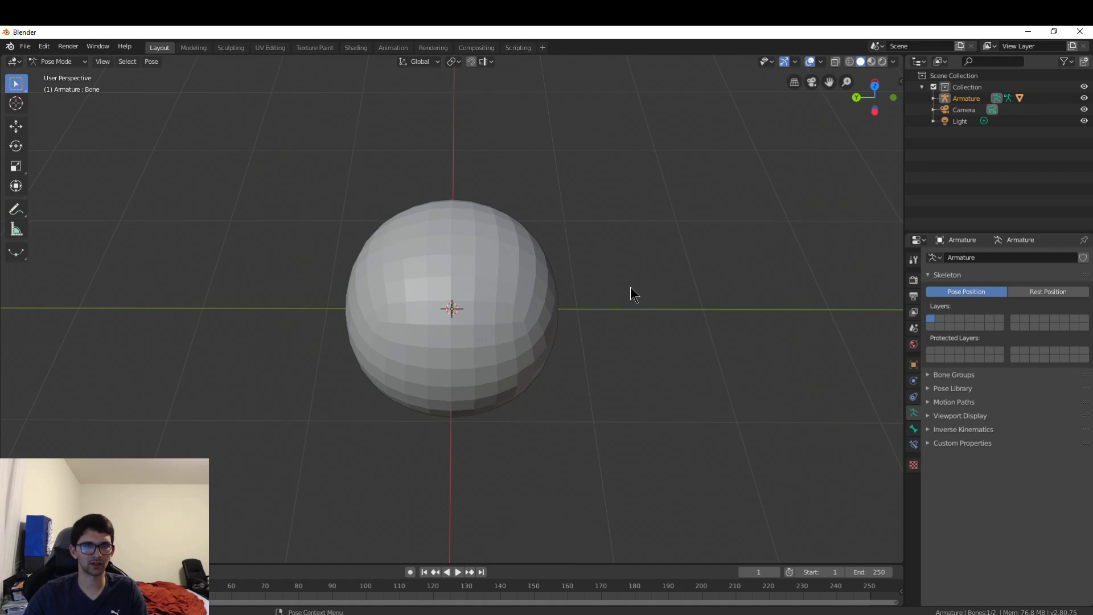
{"action": "key", "text": "g"}
{"action": "key", "text": "z"}
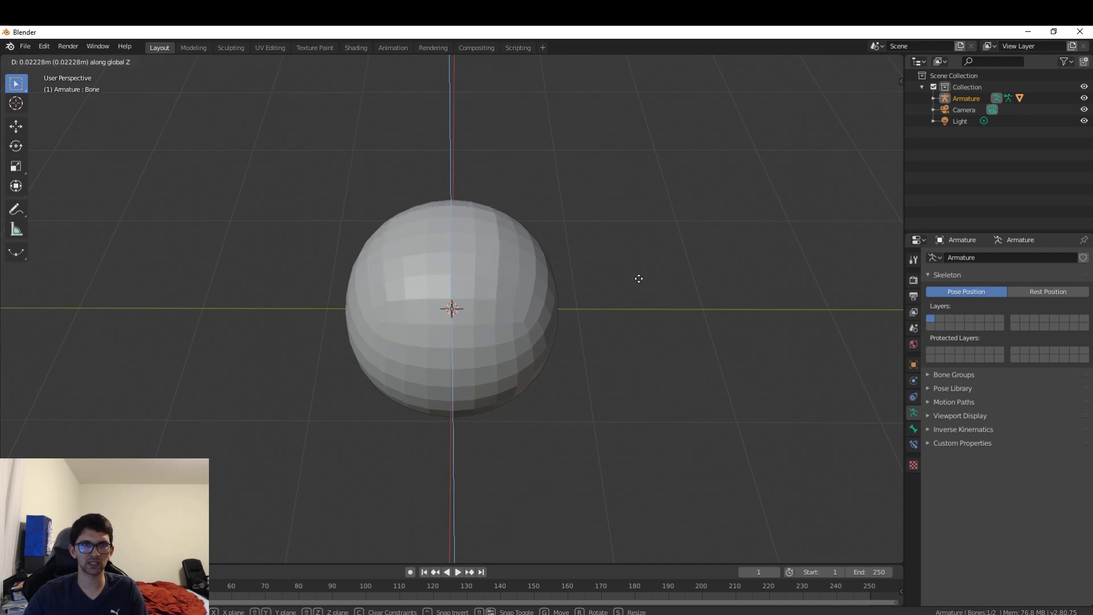
{"action": "left_click", "coordinate": [643, 252]}
Step: Move the lower bone partway back down along global Z
{"action": "key", "text": "g"}
{"action": "key", "text": "z"}
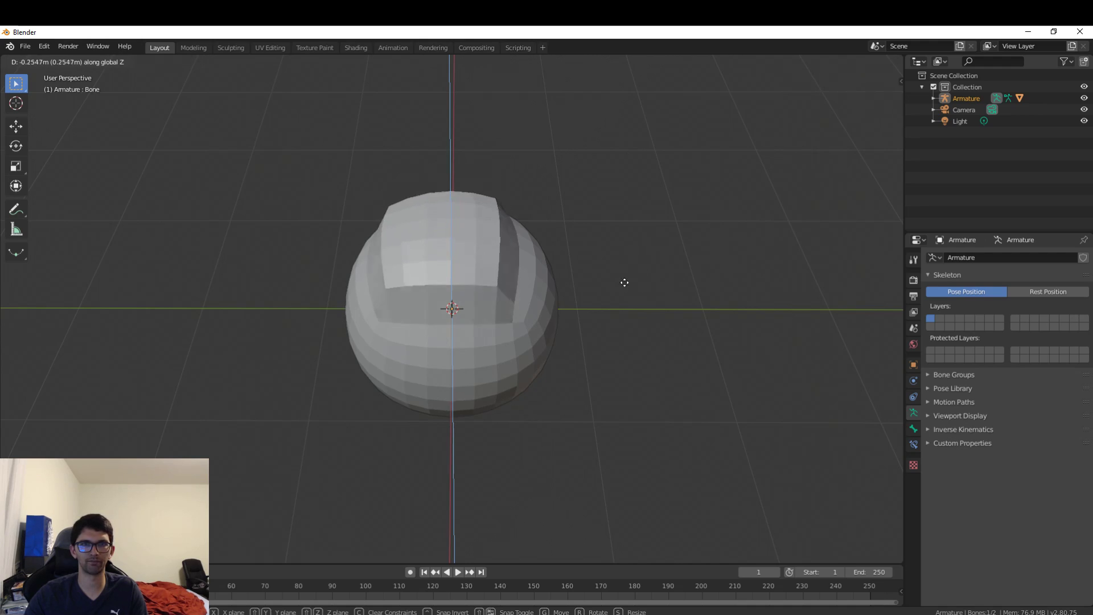
{"action": "left_click", "coordinate": [640, 277]}
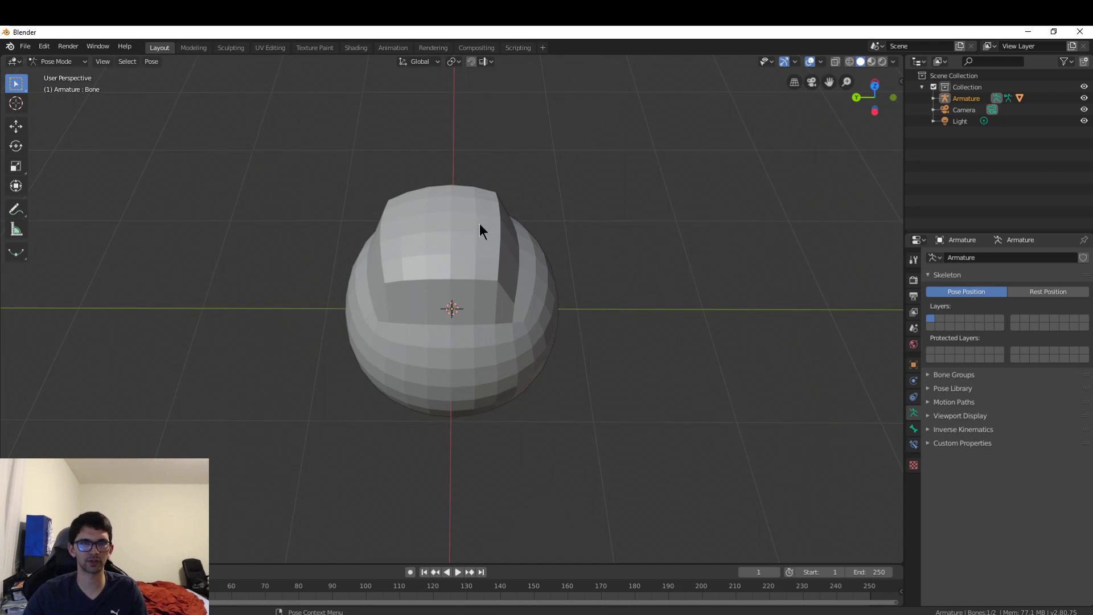
Step: Undo both lower-bone moves and display the viewport in wireframe shading
{"action": "key", "text": "ctrl+z"}
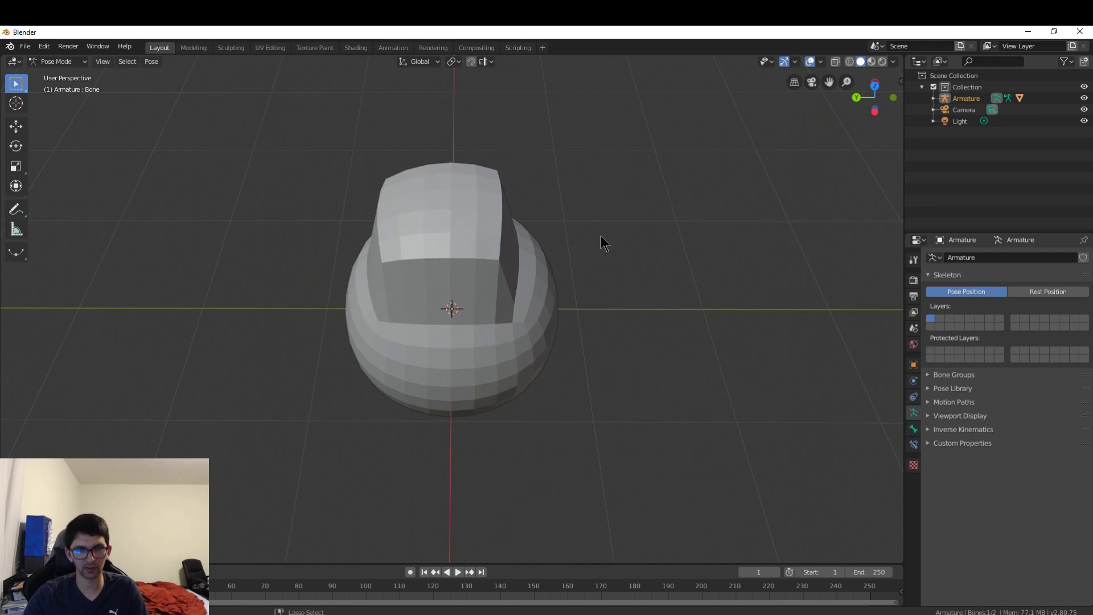
{"action": "key", "text": "ctrl+z"}
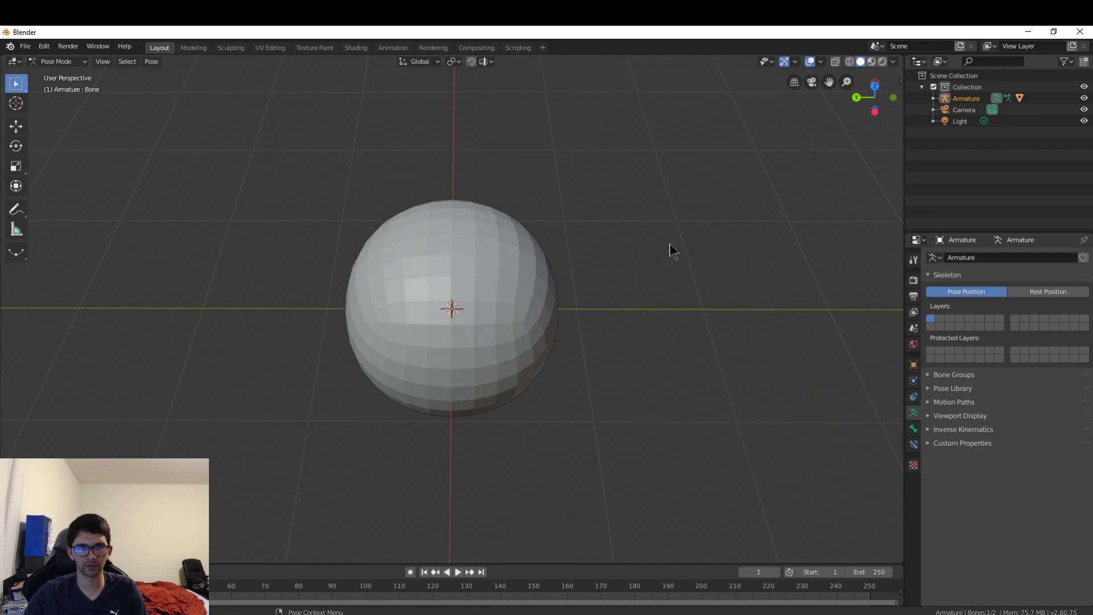
{"action": "key", "text": "z"}
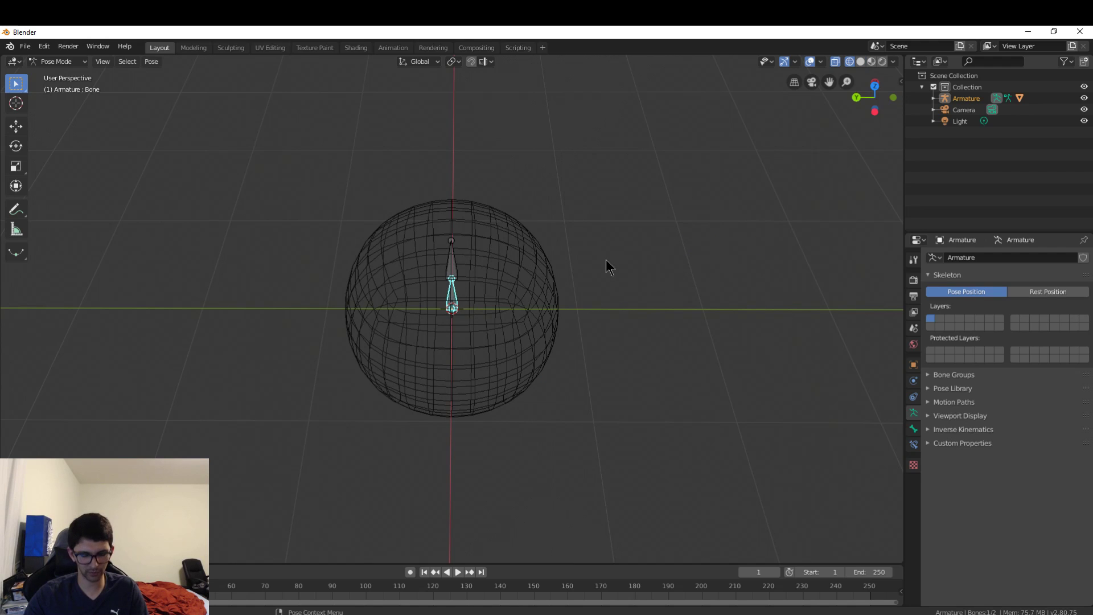
Step: Rotate the lower bone about the global X axis to test how the sphere deforms
{"action": "middle_click_drag", "start_coordinate": [606, 258], "coordinate": [575, 215]}
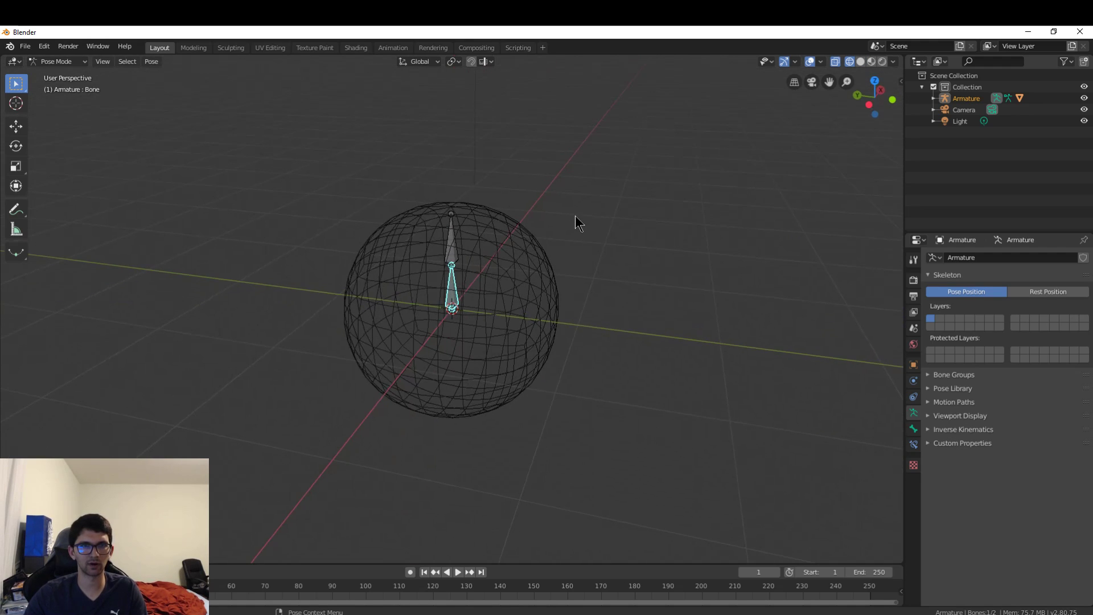
{"action": "key", "text": "r"}
{"action": "key", "text": "x"}
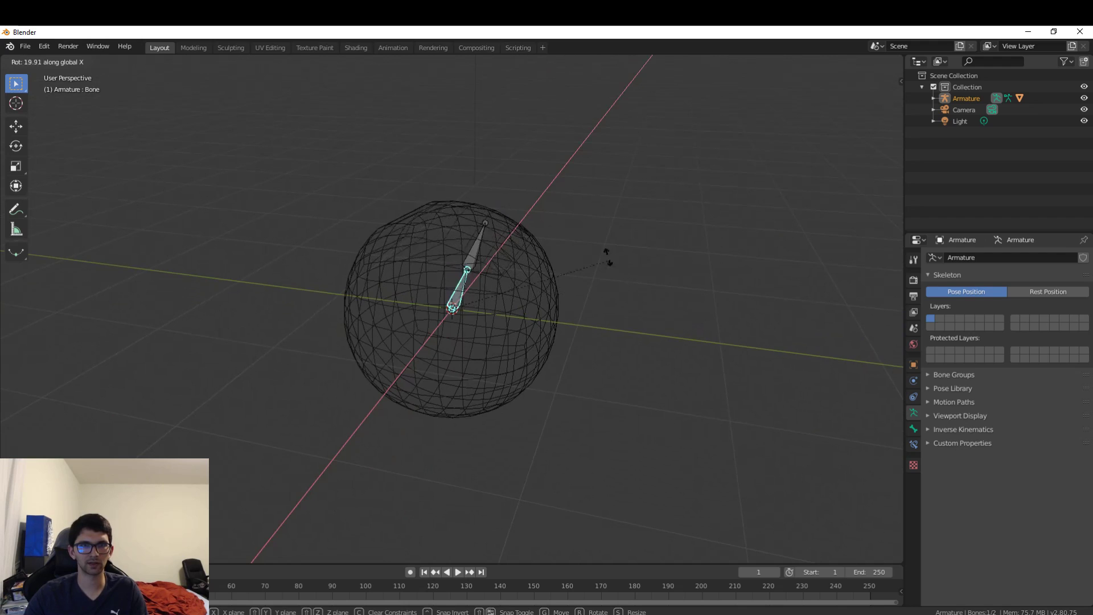
{"action": "left_click", "coordinate": [529, 238]}
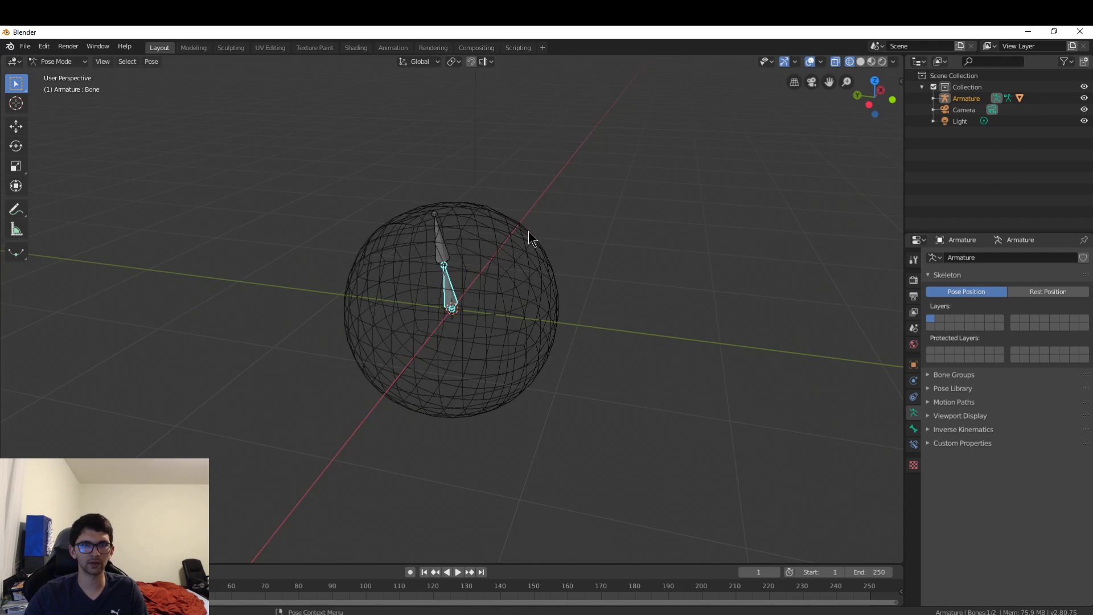
Step: Display solid shading and rotate the lower bone about the global X axis again
{"action": "key", "text": "z"}
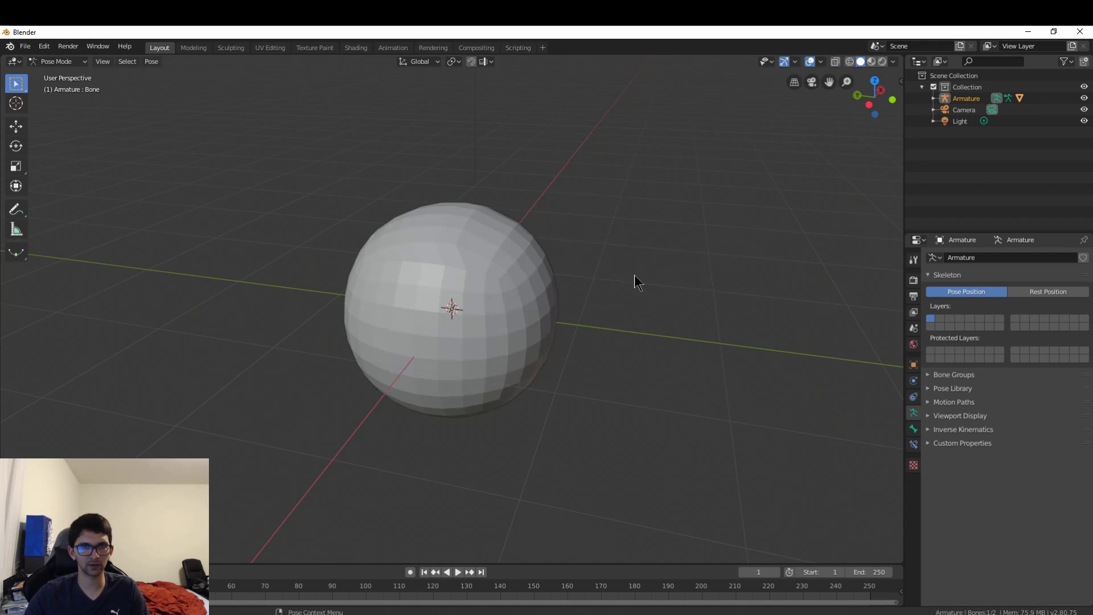
{"action": "key", "text": "r"}
{"action": "key", "text": "x"}
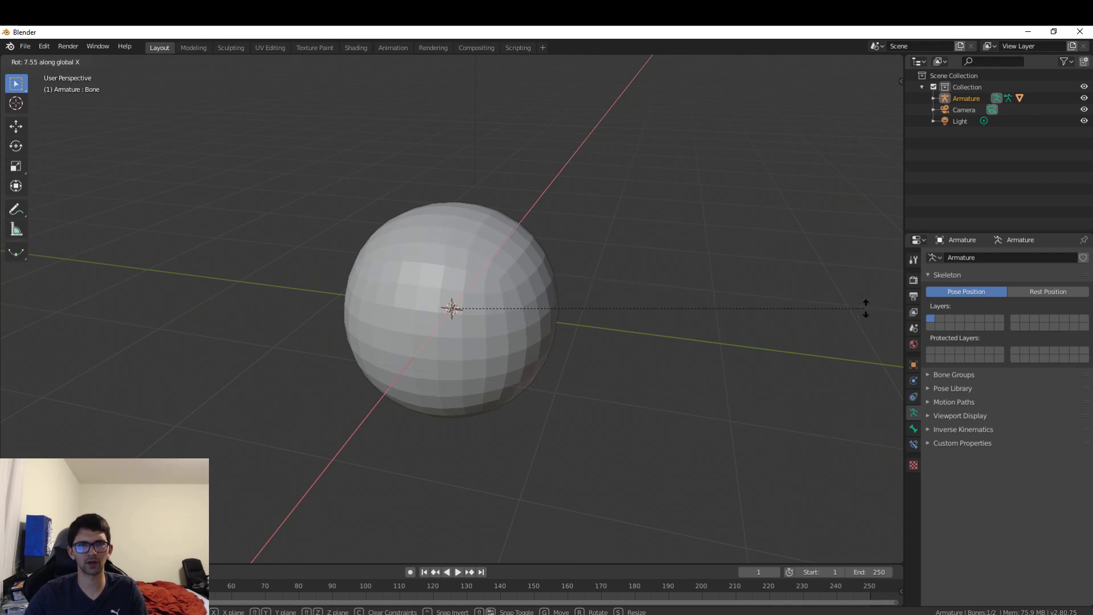
{"action": "left_click", "coordinate": [859, 308]}
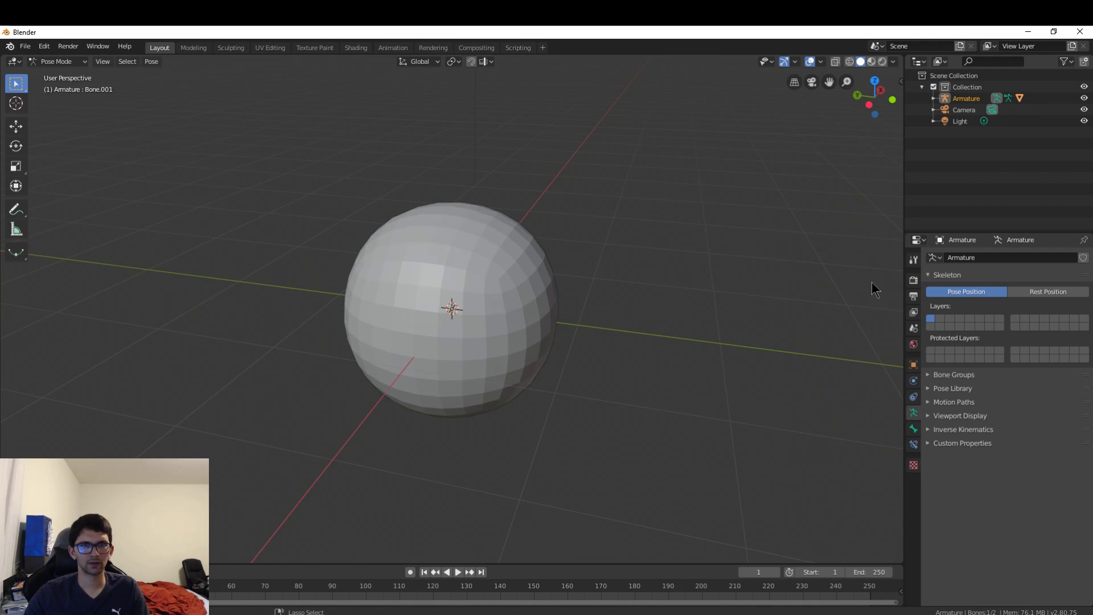
Step: Display wireframe shading and examine the upper bone's placement inside the sphere from several angles
{"action": "key", "text": "z"}
{"action": "left_click", "coordinate": [342, 278]}
{"action": "mouse_move", "coordinate": [357, 272]}
{"action": "middle_mouse_down"}
{"action": "mouse_move", "coordinate": [428, 237]}
{"action": "mouse_move", "coordinate": [511, 248]}
{"action": "mouse_move", "coordinate": [342, 236]}
{"action": "mouse_move", "coordinate": [347, 297]}
{"action": "mouse_move", "coordinate": [443, 283]}
{"action": "mouse_move", "coordinate": [377, 242]}
{"action": "mouse_move", "coordinate": [207, 230]}
{"action": "mouse_move", "coordinate": [114, 241]}
{"action": "mouse_move", "coordinate": [36, 254]}
{"action": "mouse_move", "coordinate": [35, 316]}
{"action": "mouse_move", "coordinate": [215, 254]}
{"action": "mouse_move", "coordinate": [339, 242]}
{"action": "middle_mouse_up"}
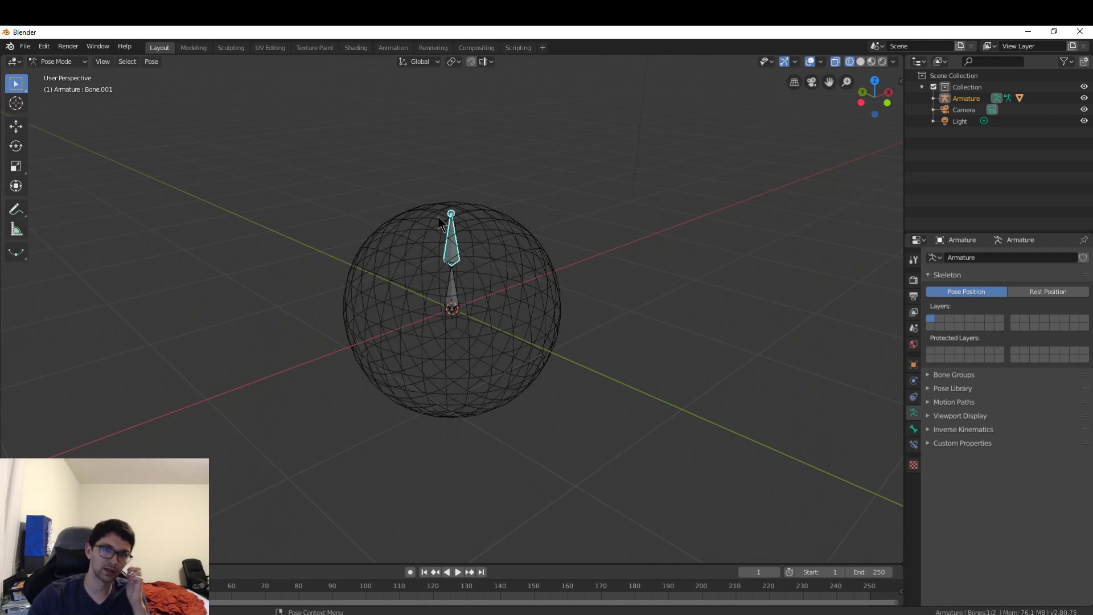
{"action": "middle_click_drag", "start_coordinate": [581, 239], "coordinate": [428, 279]}
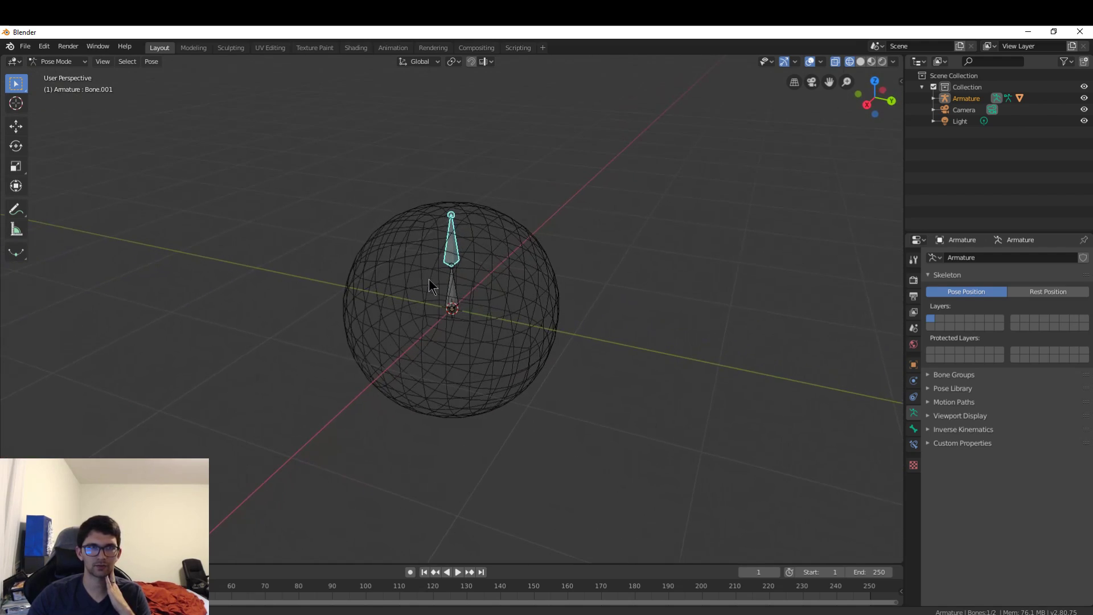
{"action": "middle_click_drag", "start_coordinate": [522, 223], "coordinate": [600, 265]}
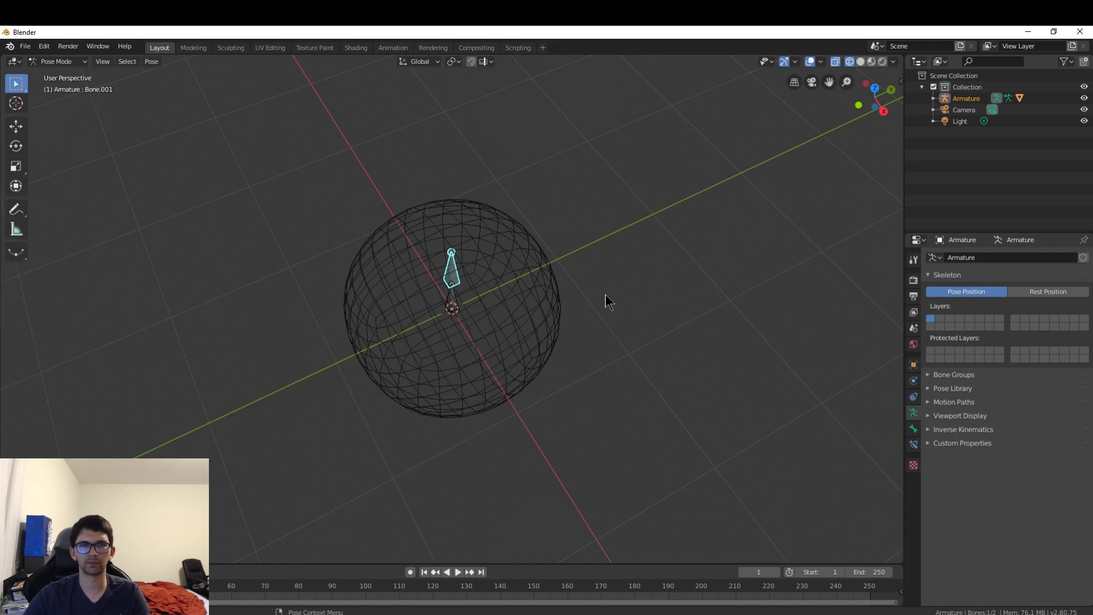
{"action": "scroll", "coordinate": [486, 231], "scroll_direction": "up", "scroll_amount": 6}
{"action": "scroll", "coordinate": [591, 197], "scroll_direction": "down", "scroll_amount": 4}
{"action": "middle_click_drag", "start_coordinate": [590, 197], "coordinate": [464, 198]}
{"action": "scroll", "coordinate": [453, 222], "scroll_direction": "down", "scroll_amount": 1}
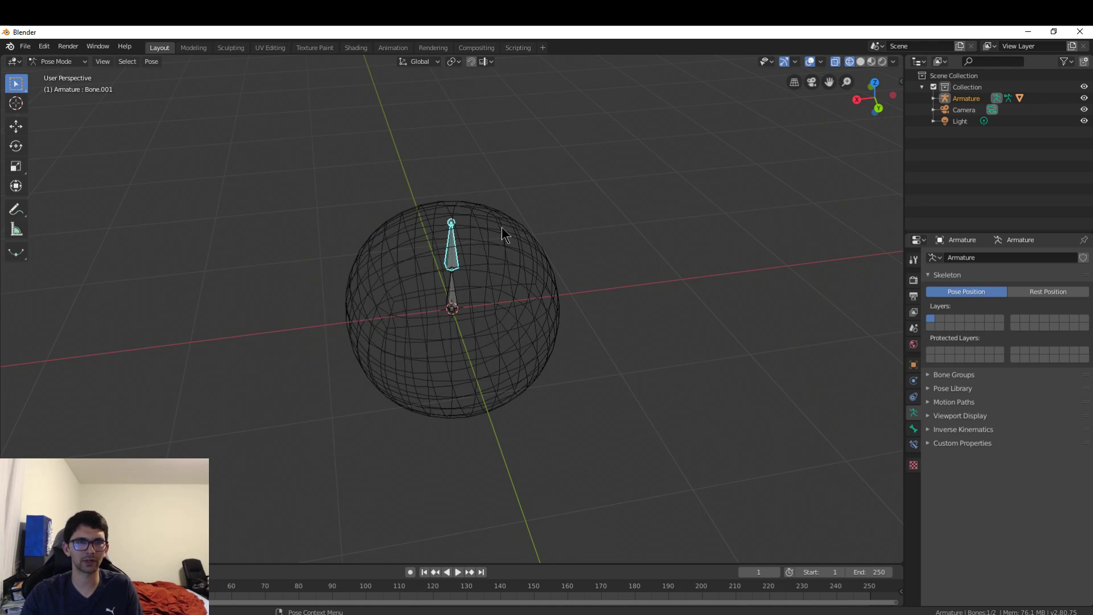
Step: Alternate between solid and wireframe shading to compare the sphere's surface with the bones inside, finishing in solid shading
{"action": "key", "text": "z"}
{"action": "left_click", "coordinate": [580, 228]}
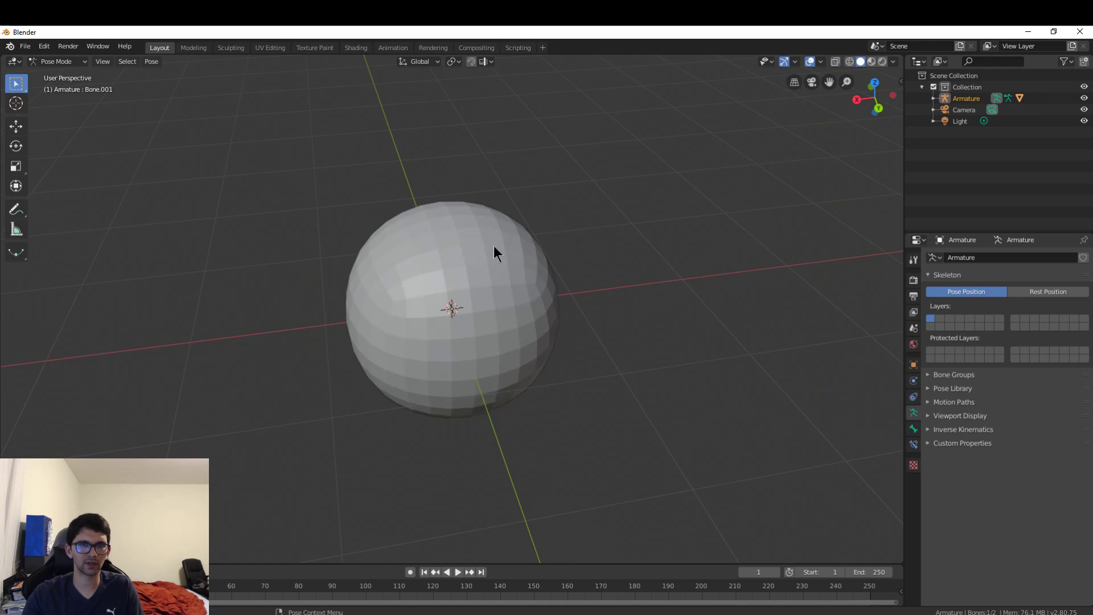
{"action": "key", "text": "z"}
{"action": "left_click", "coordinate": [397, 246]}
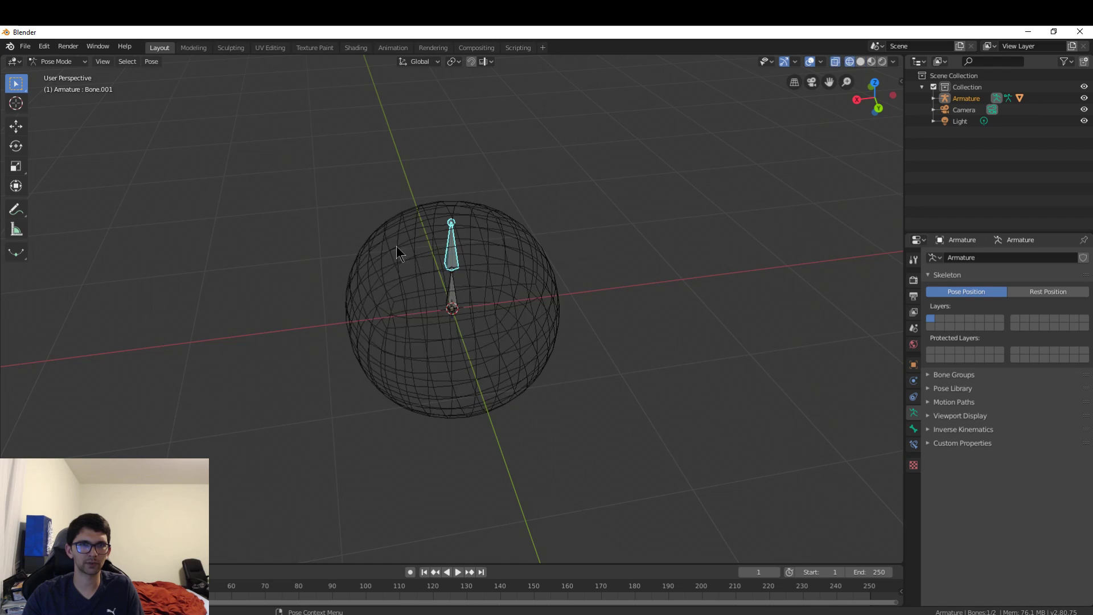
{"action": "key", "text": "z"}
{"action": "left_click", "coordinate": [560, 250]}
{"action": "key", "text": "z"}
{"action": "left_click", "coordinate": [468, 245]}
{"action": "key", "text": "z"}
{"action": "left_click", "coordinate": [734, 254]}
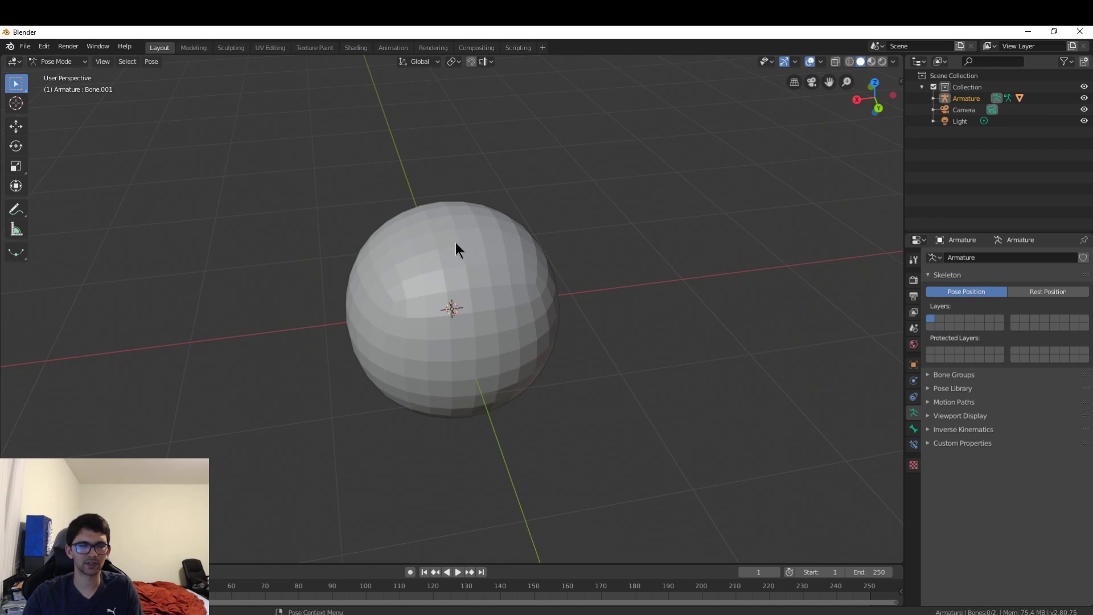
{"action": "key", "text": "z"}
{"action": "left_click", "coordinate": [360, 254]}
{"action": "key", "text": "z"}
{"action": "left_click", "coordinate": [668, 261]}
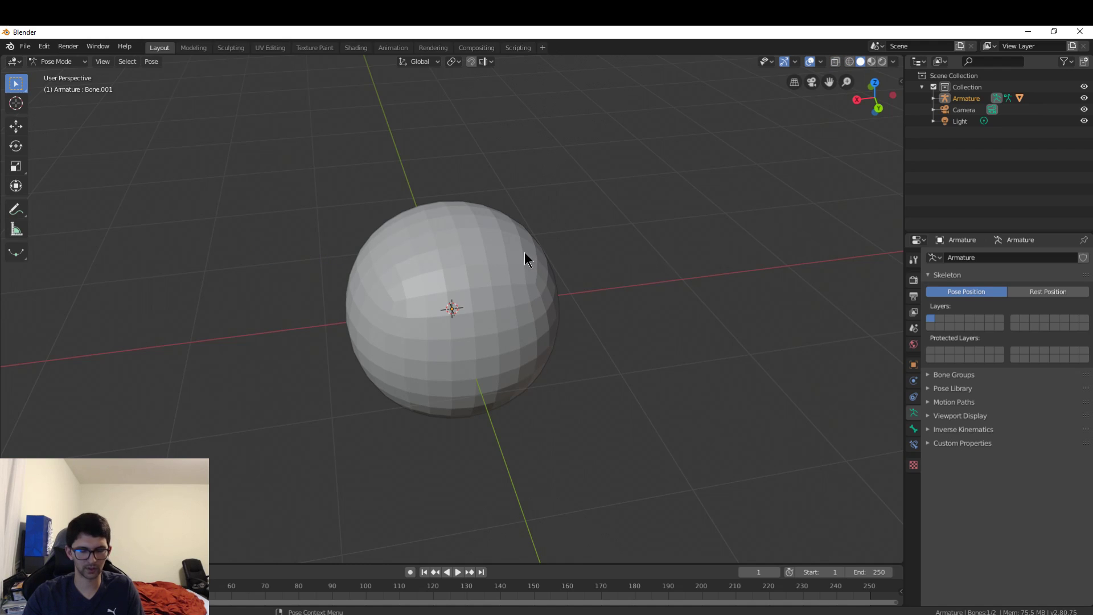
Step: Stretch the upper bone along global Z to test the deformation, and undo the scaling
{"action": "key", "text": "s"}
{"action": "key", "text": "z"}
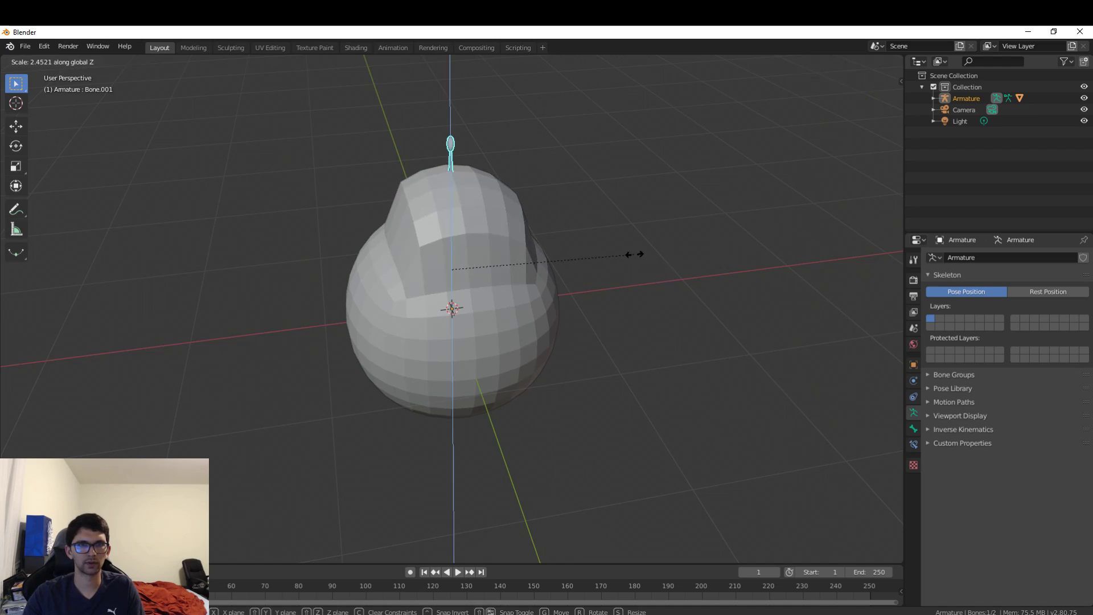
{"action": "left_click", "coordinate": [672, 254]}
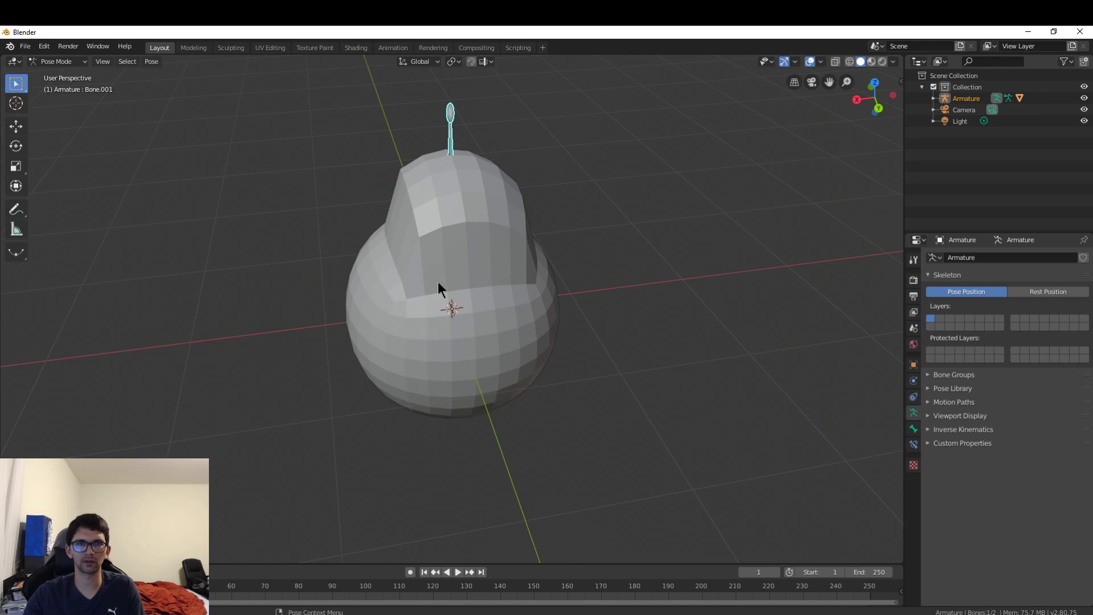
{"action": "key", "text": "ctrl+z"}
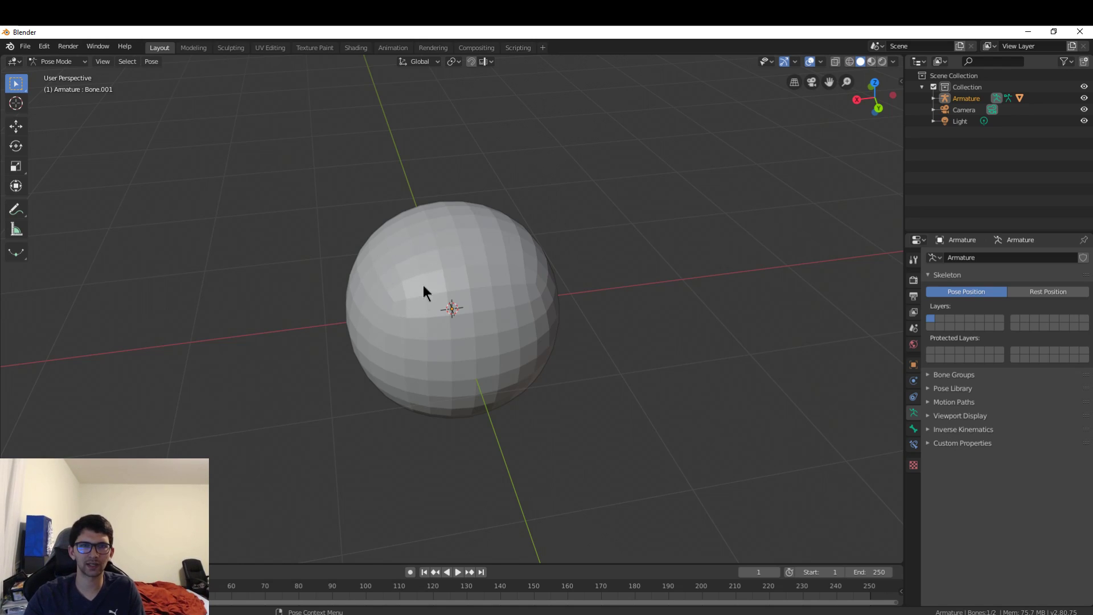
Step: Switch to Object Mode and add a mesh cube at the 3D cursor
{"action": "middle_click_drag", "start_coordinate": [471, 303], "coordinate": [363, 245]}
{"action": "scroll", "coordinate": [385, 241], "scroll_direction": "down", "scroll_amount": 5}
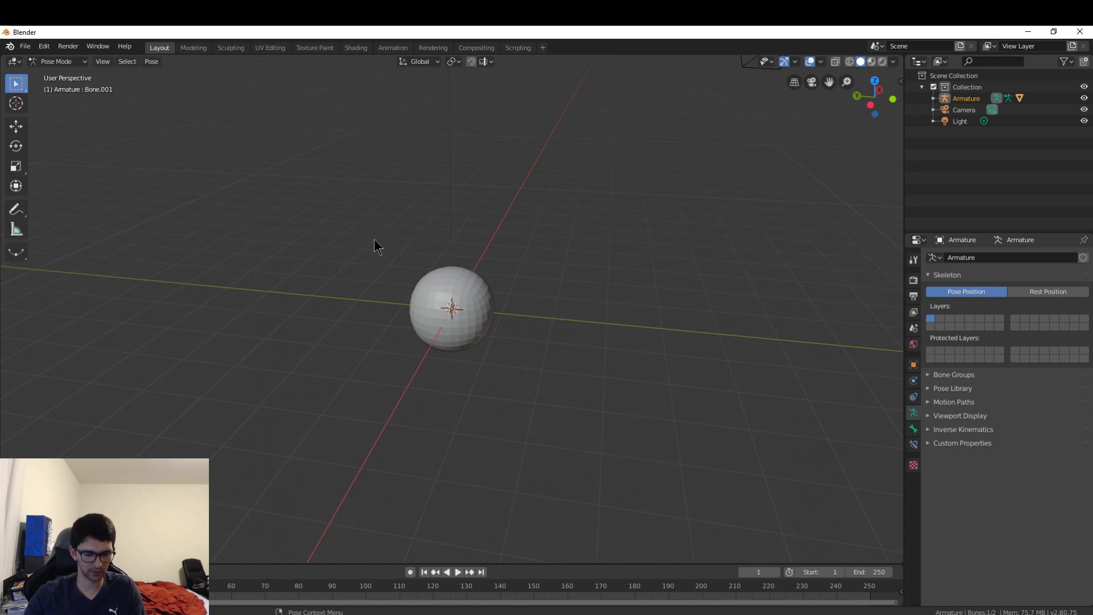
{"action": "left_click", "coordinate": [57, 61]}
{"action": "left_click", "coordinate": [45, 72]}
{"action": "key", "text": "shift+a"}
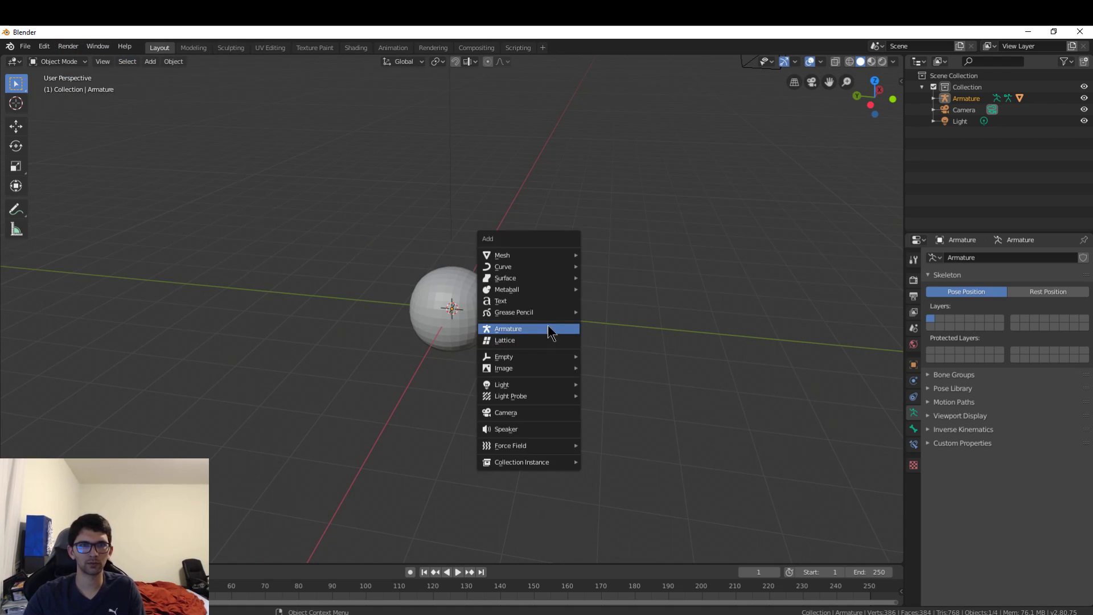
{"action": "mouse_move", "coordinate": [532, 261]}
{"action": "left_click", "coordinate": [615, 268]}
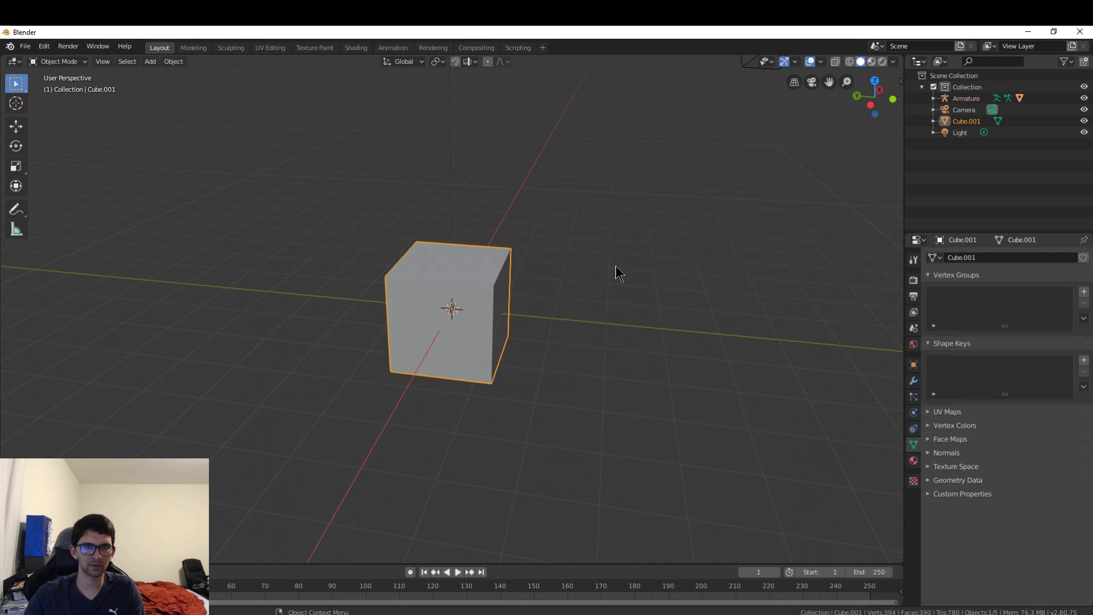
Step: Move the new cube along the global X axis, clear of the existing sphere
{"action": "key", "text": "g"}
{"action": "key", "text": "z"}
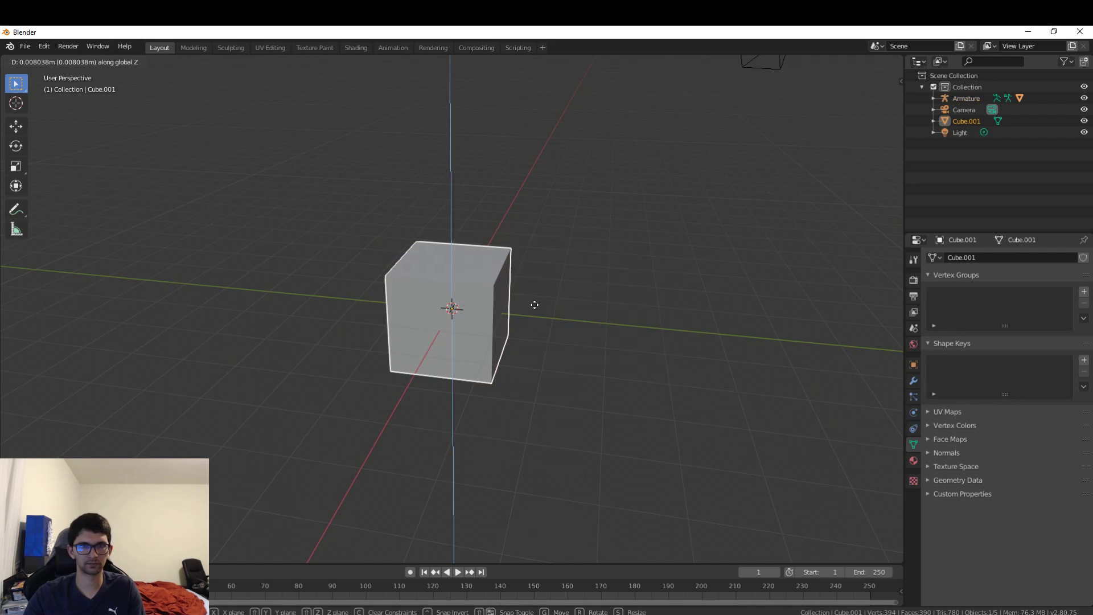
{"action": "key", "text": "x"}
{"action": "left_click", "coordinate": [616, 275]}
Step: Add a Subdivision Surface modifier to the cube with viewport and render levels of 3, and apply it
{"action": "middle_click_drag", "start_coordinate": [624, 278], "coordinate": [538, 261]}
{"action": "left_click", "coordinate": [913, 380]}
{"action": "left_click", "coordinate": [947, 260]}
{"action": "left_click", "coordinate": [871, 446]}
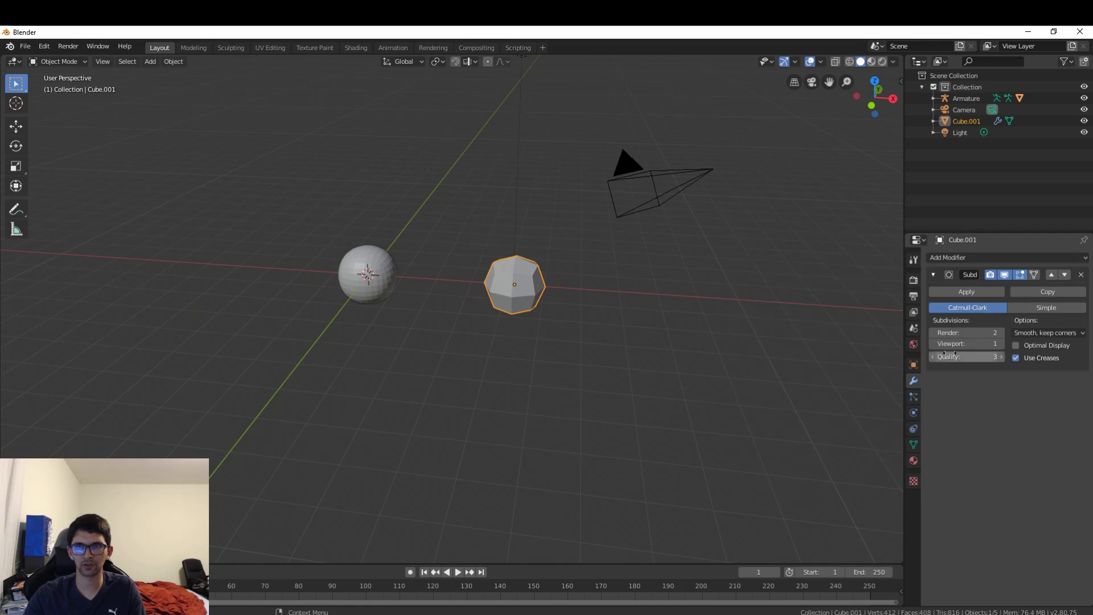
{"action": "double_click", "coordinate": [1001, 344]}
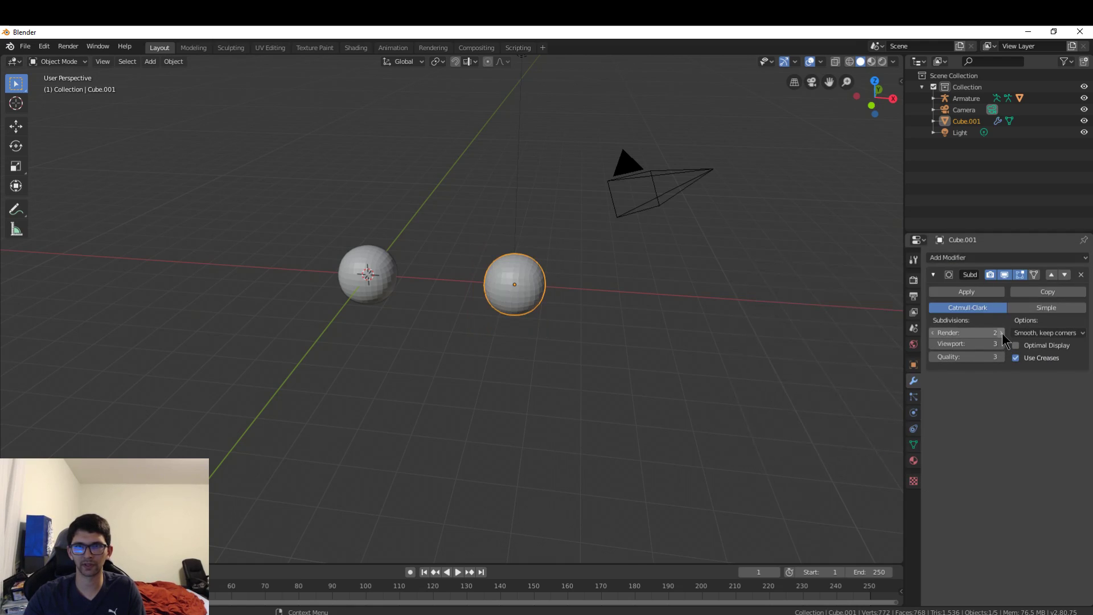
{"action": "left_click", "coordinate": [933, 334]}
{"action": "scroll", "coordinate": [630, 284], "scroll_direction": "up", "scroll_amount": 3}
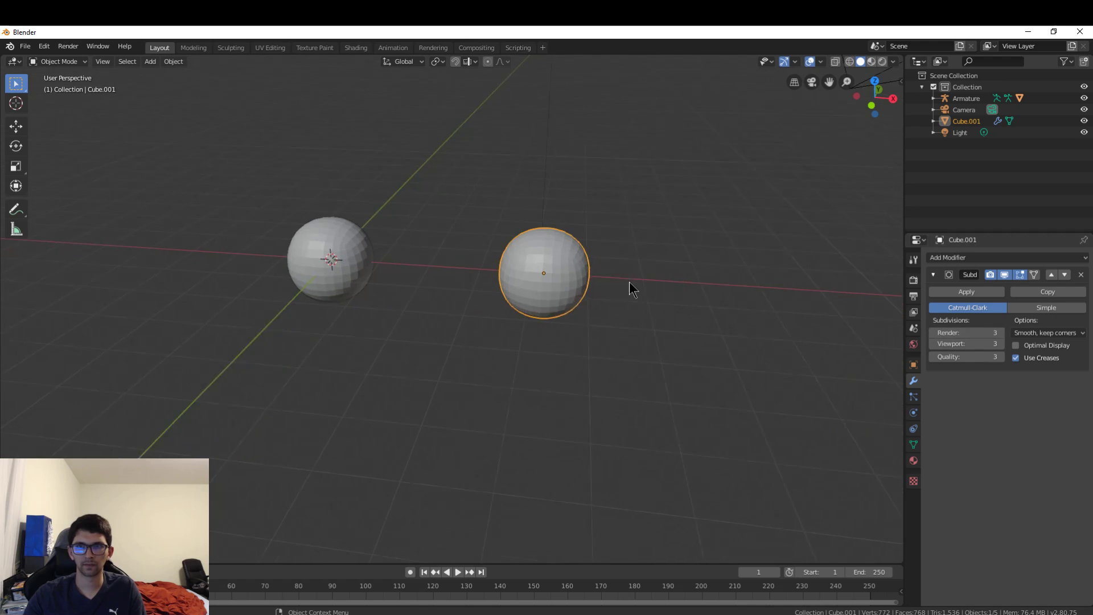
{"action": "middle_click_drag", "start_coordinate": [648, 264], "coordinate": [717, 276]}
{"action": "left_click", "coordinate": [962, 292]}
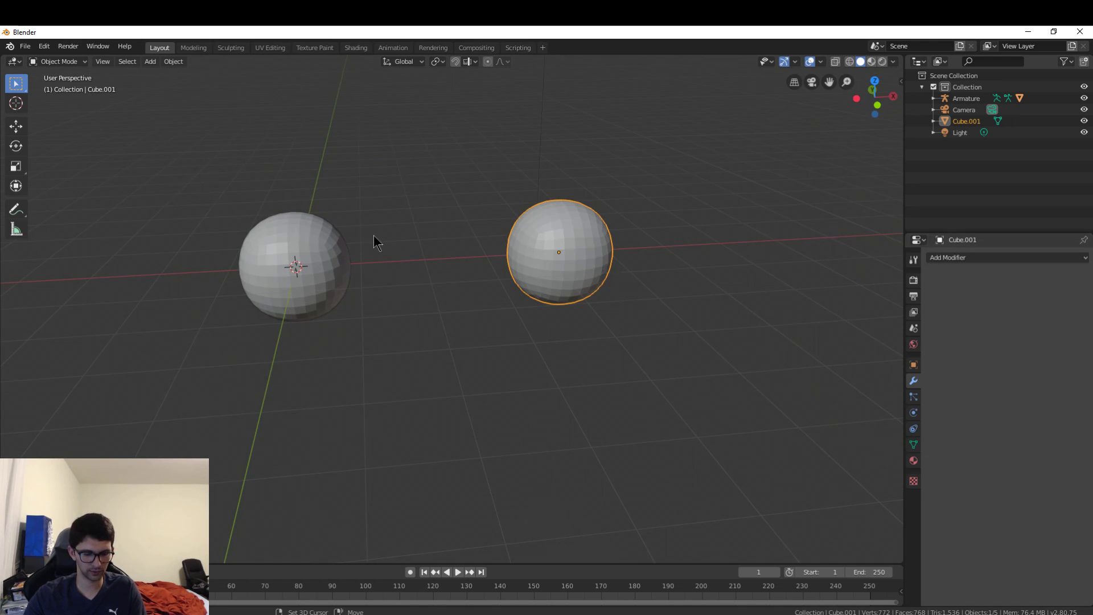
Step: Add an armature and move it along global X to about 4.15 m, inside the new sphere
{"action": "key", "text": "shift+a"}
{"action": "mouse_move", "coordinate": [387, 244]}
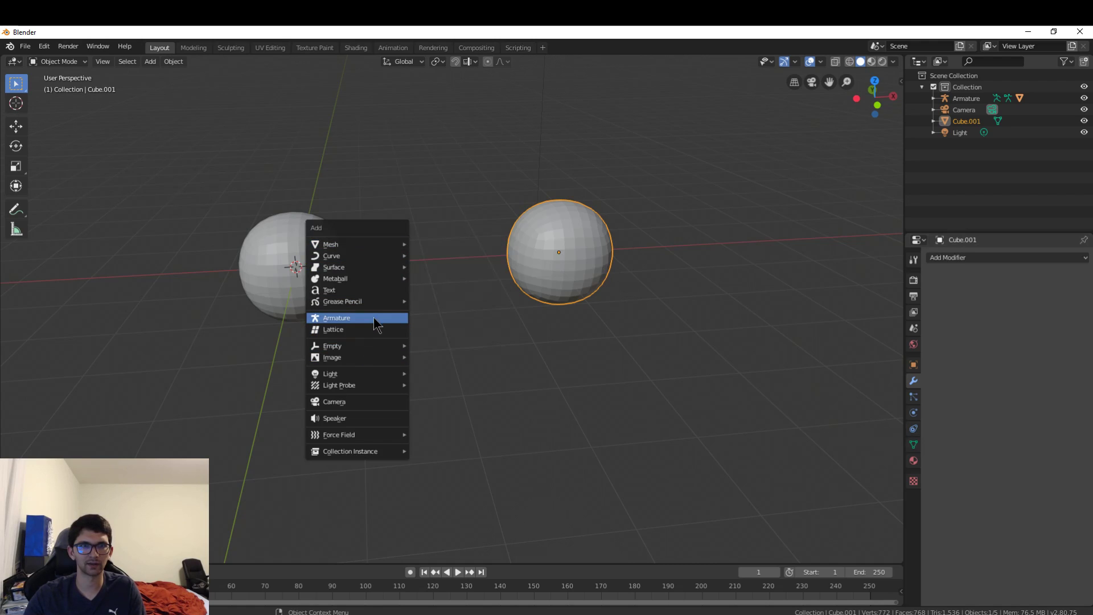
{"action": "left_click", "coordinate": [381, 319]}
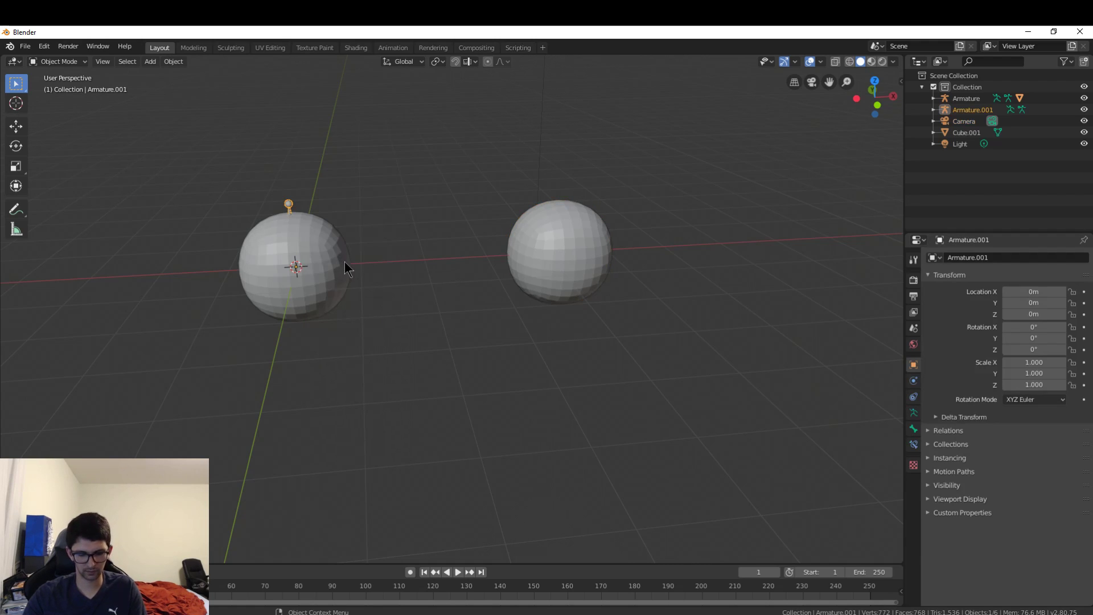
{"action": "key", "text": "g"}
{"action": "key", "text": "x"}
{"action": "left_click", "coordinate": [609, 287]}
Step: Scale the new armature uniformly to about 0.38 and display wireframe shading
{"action": "middle_click_drag", "start_coordinate": [610, 292], "coordinate": [663, 300]}
{"action": "key", "text": "s"}
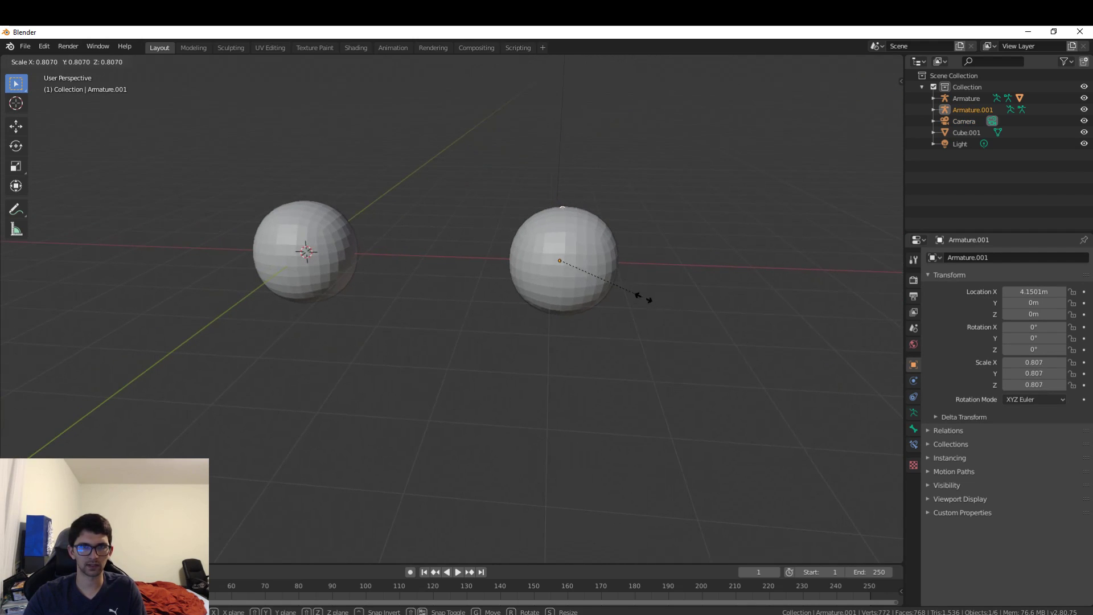
{"action": "left_click", "coordinate": [587, 294]}
{"action": "key", "text": "shift+z"}
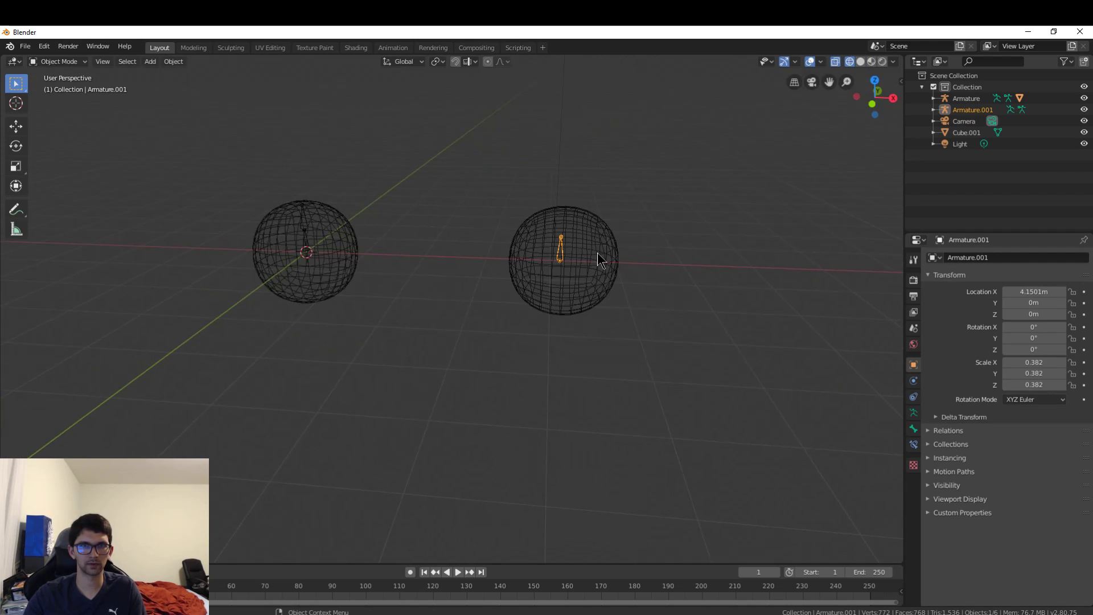
Step: In Edit Mode, extrude a second bone along Z to just below the new sphere's top, and return to Object Mode
{"action": "left_click", "coordinate": [59, 61]}
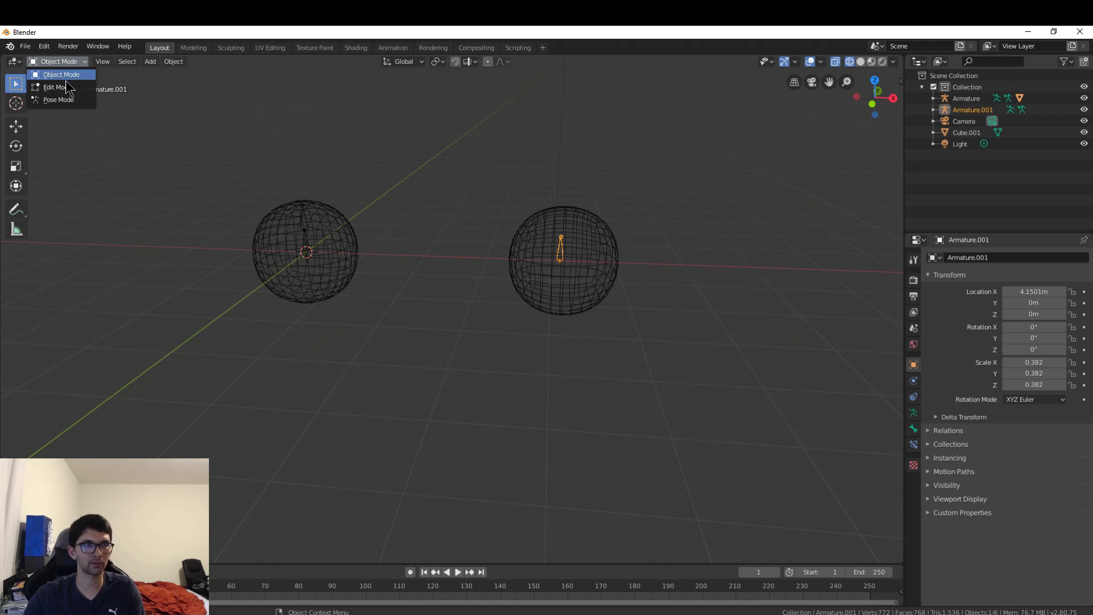
{"action": "left_click", "coordinate": [59, 62]}
{"action": "left_click", "coordinate": [55, 87]}
{"action": "key", "text": "g"}
{"action": "key", "text": "z"}
{"action": "left_click", "coordinate": [585, 207]}
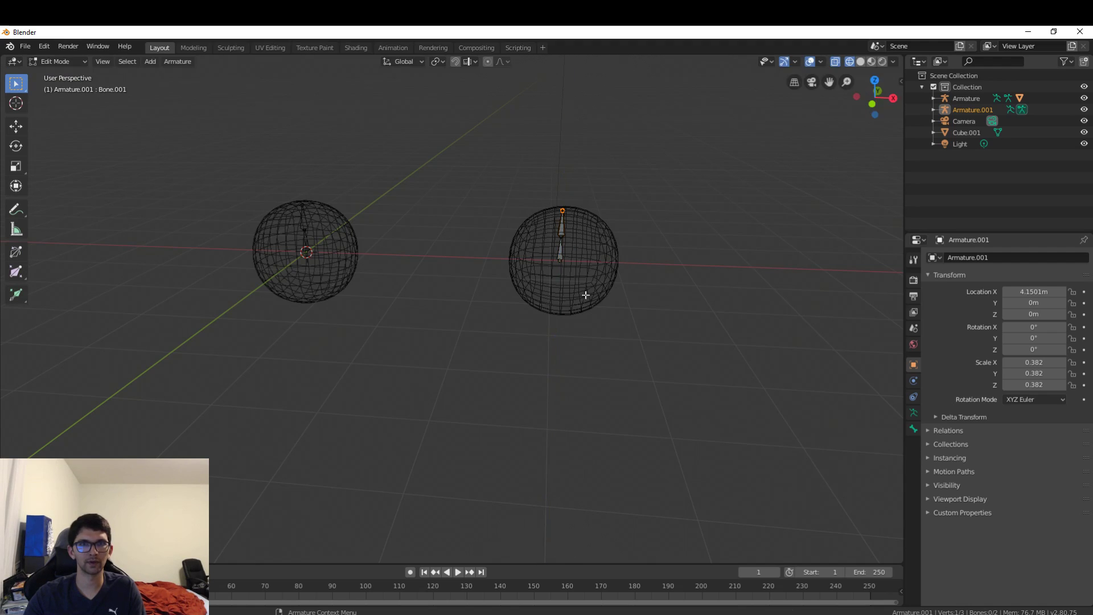
{"action": "left_click", "coordinate": [59, 62]}
{"action": "left_click", "coordinate": [56, 74]}
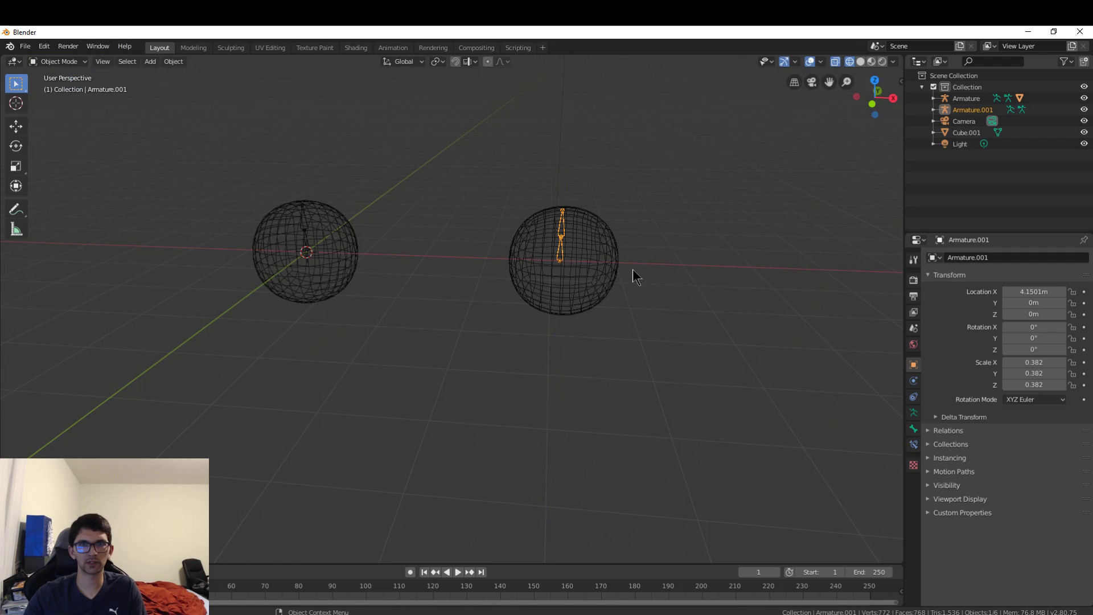
Step: Select the new sphere and its two-bone armature, and parent the sphere to the armature
{"action": "left_click", "coordinate": [588, 263]}
{"action": "left_click", "coordinate": [561, 248], "text": "shift"}
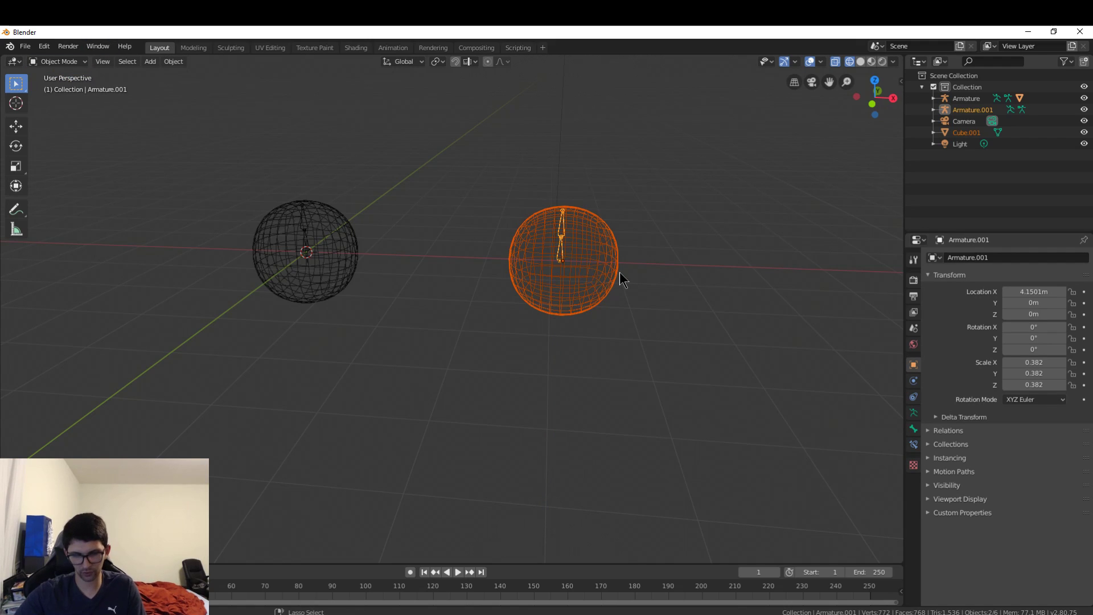
{"action": "key", "text": "ctrl+p"}
{"action": "left_click", "coordinate": [608, 274]}
{"action": "scroll", "coordinate": [600, 211], "scroll_direction": "up", "scroll_amount": 4}
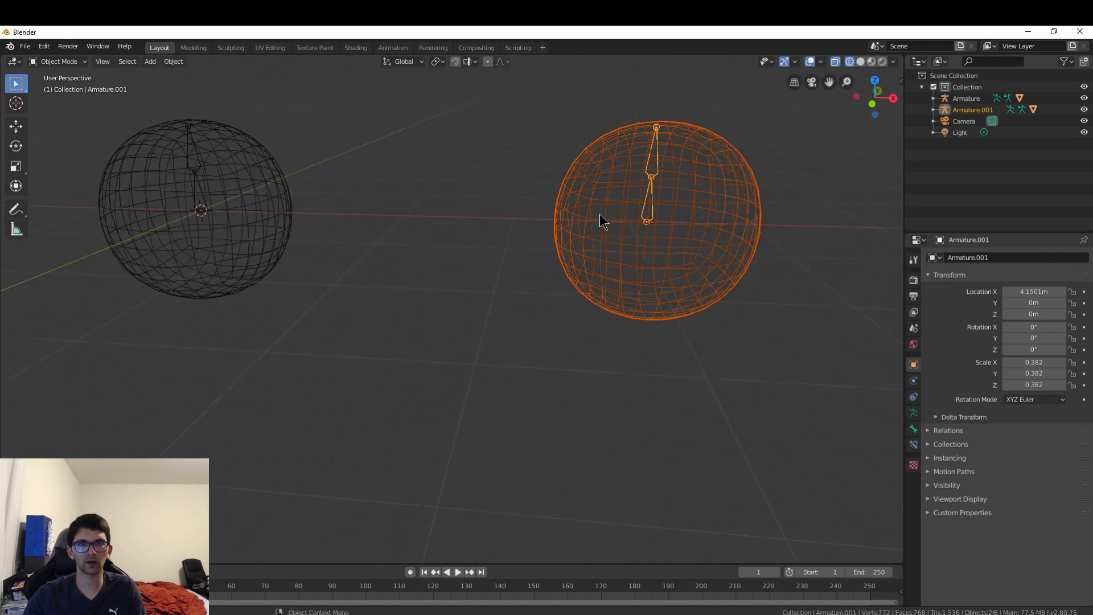
{"action": "middle_click_drag", "start_coordinate": [718, 203], "coordinate": [616, 289], "text": "shift"}
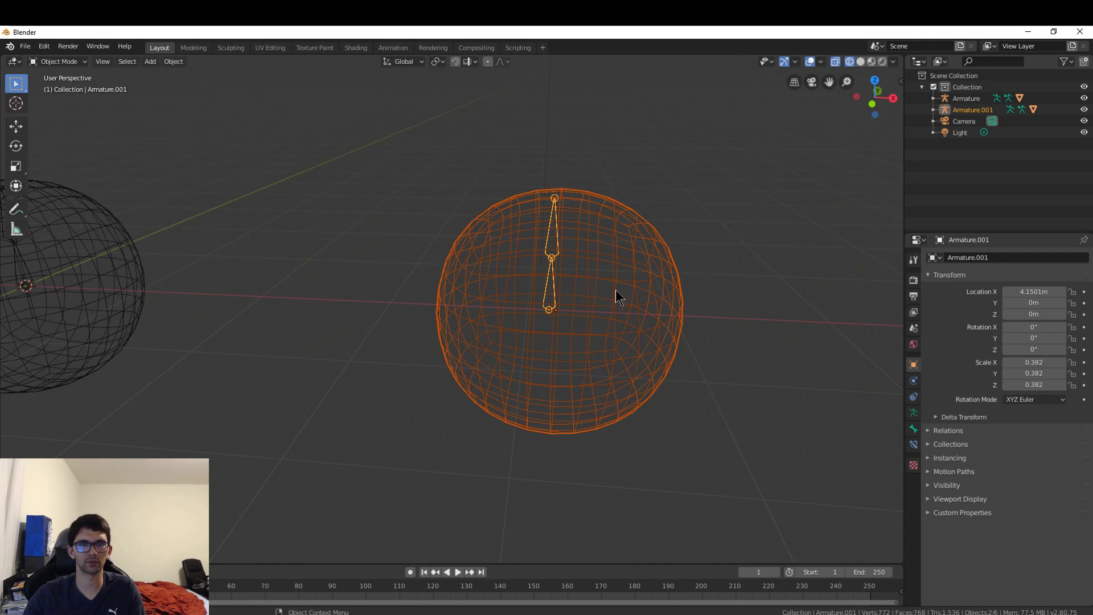
Step: Enter Pose Mode with the second sphere's armature and display solid shading
{"action": "left_click", "coordinate": [552, 239]}
{"action": "left_click", "coordinate": [62, 61]}
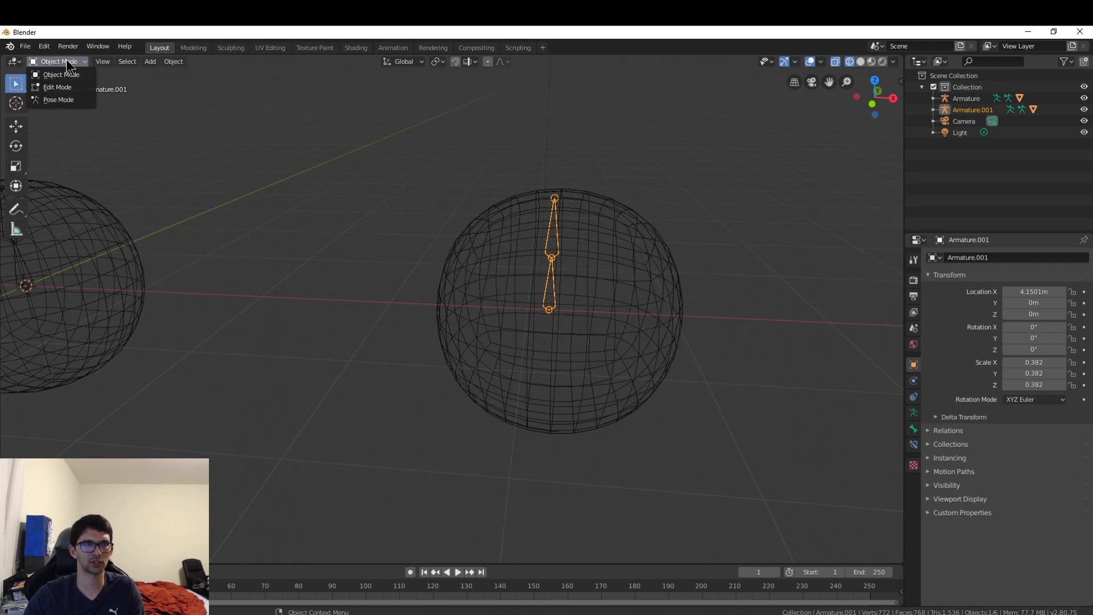
{"action": "left_click", "coordinate": [68, 101]}
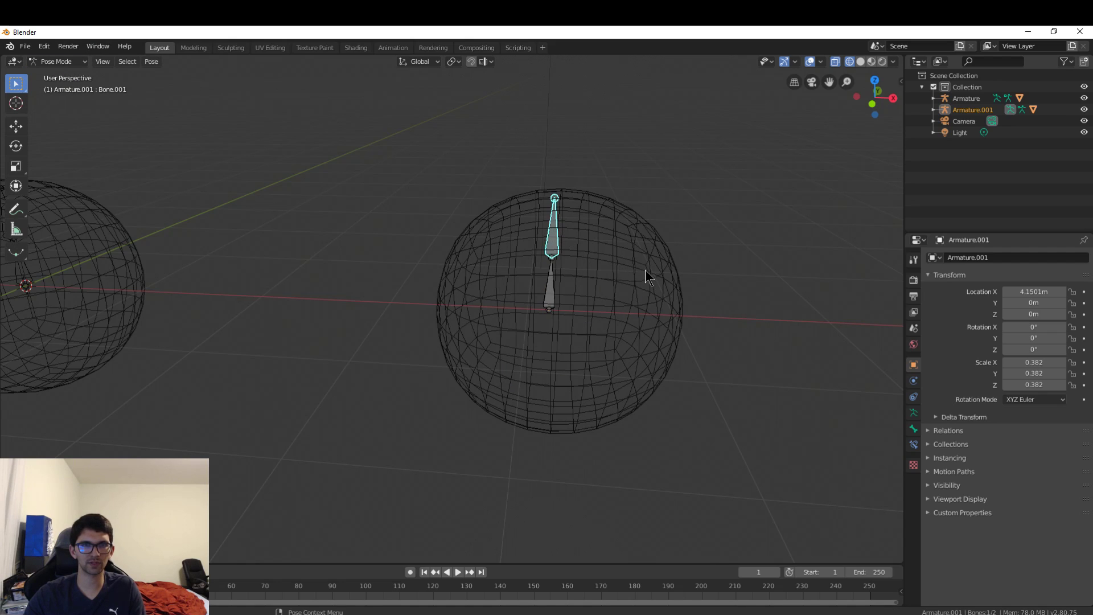
{"action": "scroll", "coordinate": [657, 220], "scroll_direction": "down", "scroll_amount": 3}
{"action": "key", "text": "z"}
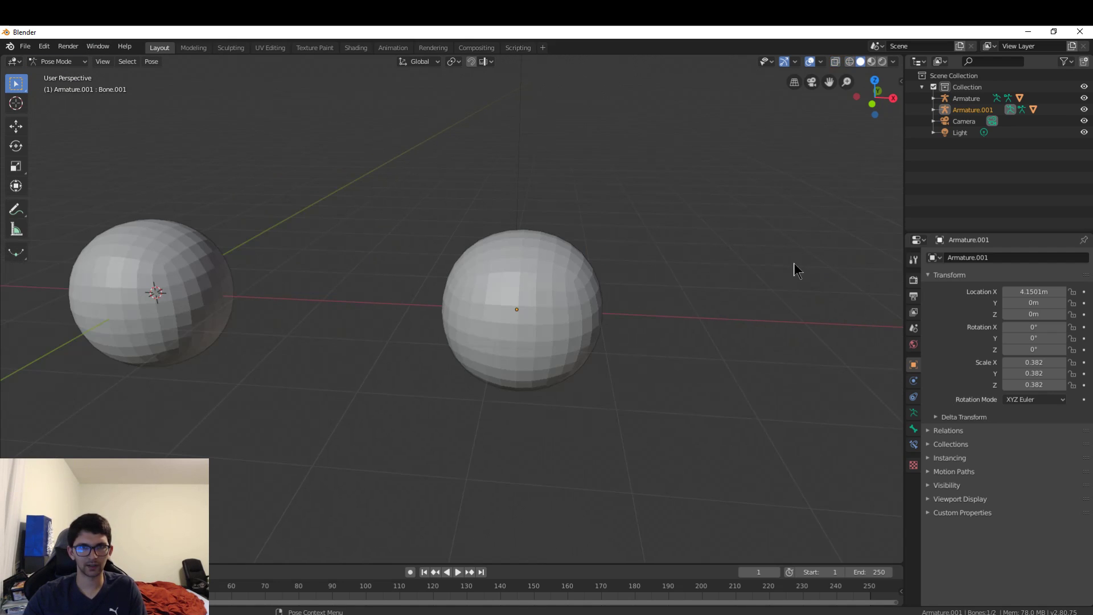
Step: Try rotating the second armature's upper bone, and undo the rotation
{"action": "middle_click_drag", "start_coordinate": [664, 258], "coordinate": [640, 285]}
{"action": "key", "text": "r"}
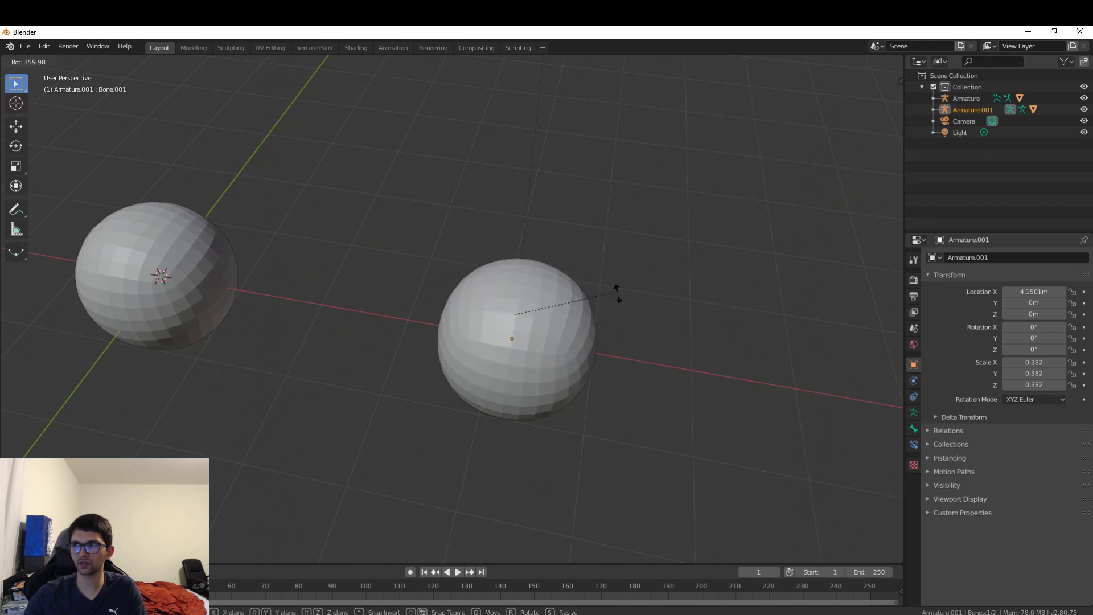
{"action": "left_click", "coordinate": [493, 339]}
{"action": "middle_click_drag", "start_coordinate": [725, 357], "coordinate": [645, 275]}
{"action": "key", "text": "ctrl+z"}
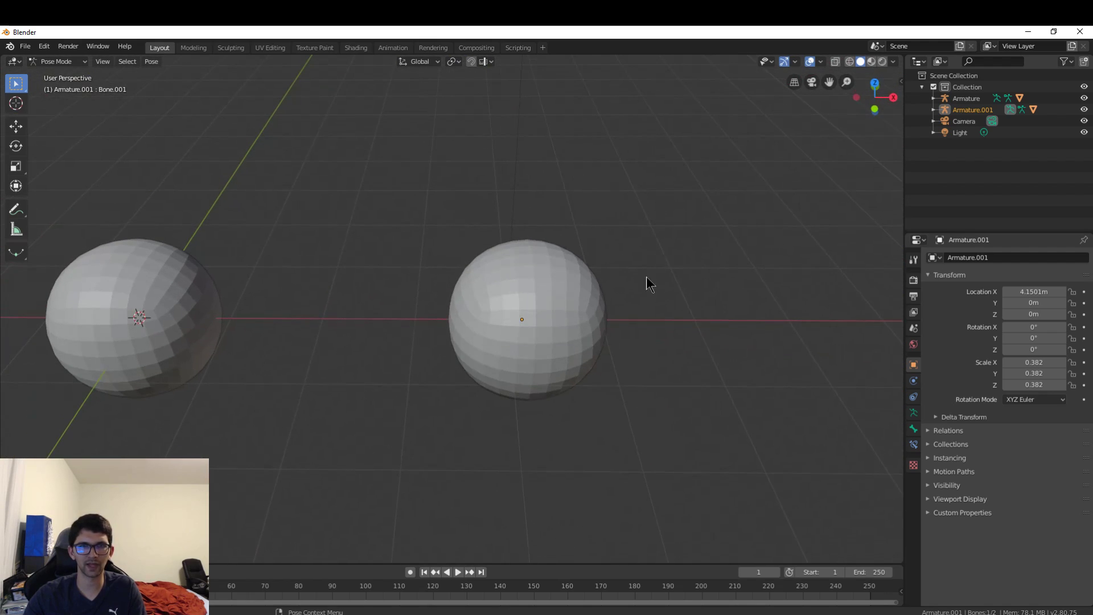
Step: Scale the second armature's upper bone up along global Z to stretch its sphere into a teardrop
{"action": "key", "text": "shift+z"}
{"action": "key", "text": "z"}
{"action": "left_click", "coordinate": [603, 279]}
{"action": "key", "text": "s"}
{"action": "key", "text": "z"}
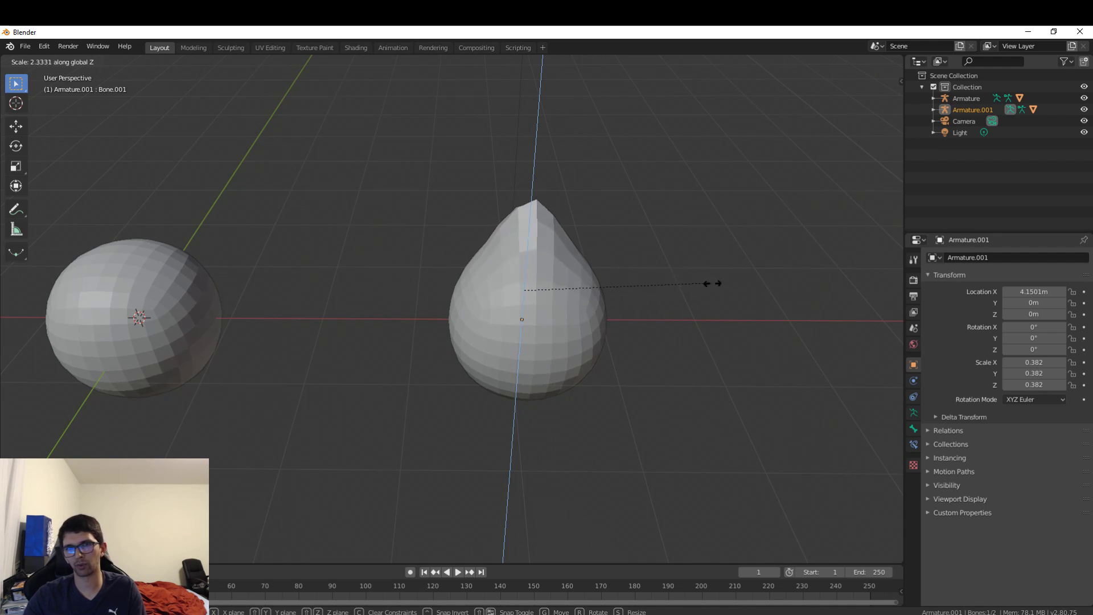
{"action": "left_click", "coordinate": [775, 316]}
{"action": "middle_click_drag", "start_coordinate": [776, 319], "coordinate": [496, 281]}
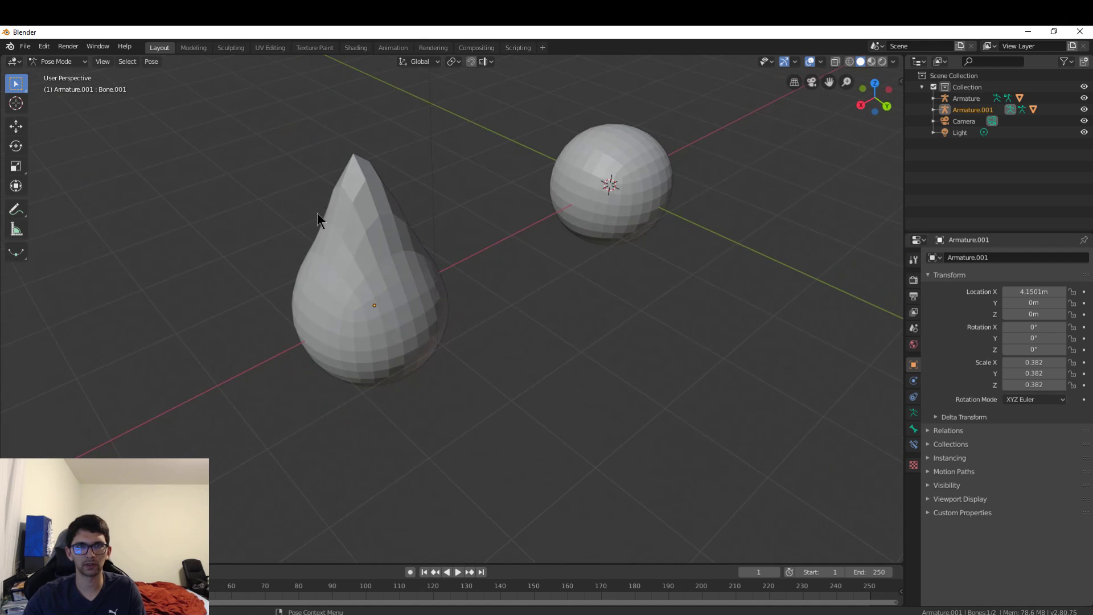
{"action": "middle_click_drag", "start_coordinate": [374, 303], "coordinate": [473, 241]}
Step: Display wireframe shading, return to Object Mode, and enter Pose Mode with the first sphere's armature
{"action": "key", "text": "z"}
{"action": "left_click", "coordinate": [620, 307]}
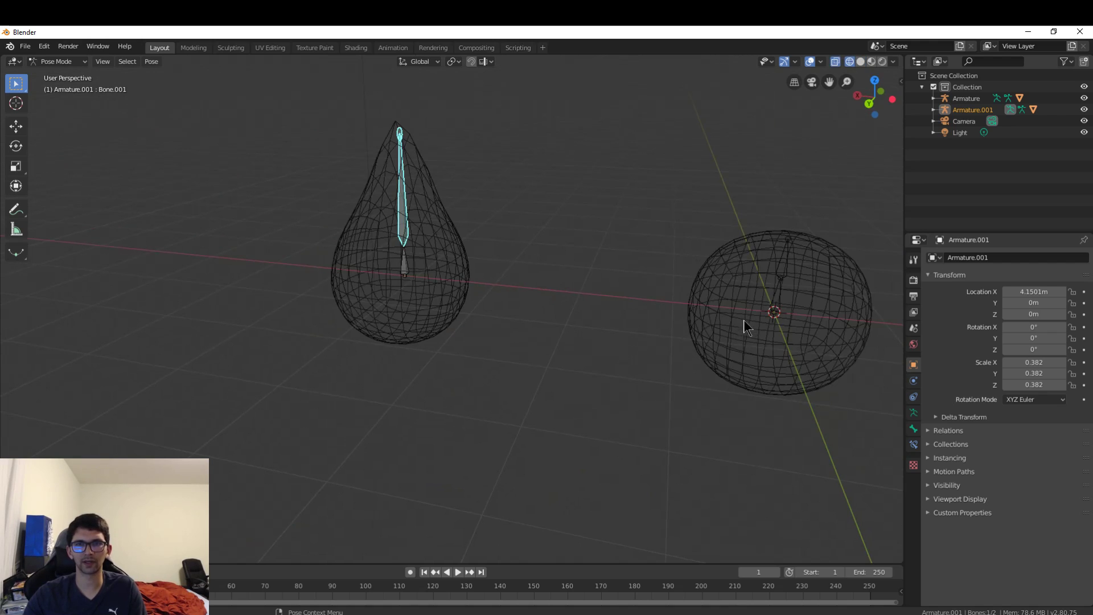
{"action": "left_click", "coordinate": [787, 268]}
{"action": "left_click", "coordinate": [63, 61]}
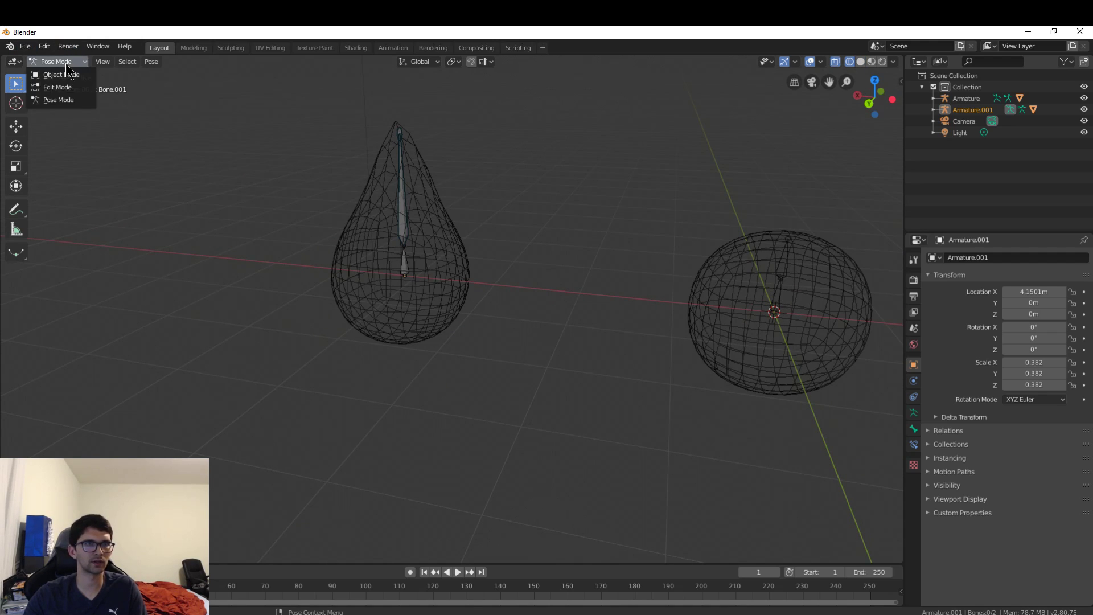
{"action": "left_click", "coordinate": [59, 75]}
{"action": "left_click", "coordinate": [781, 268]}
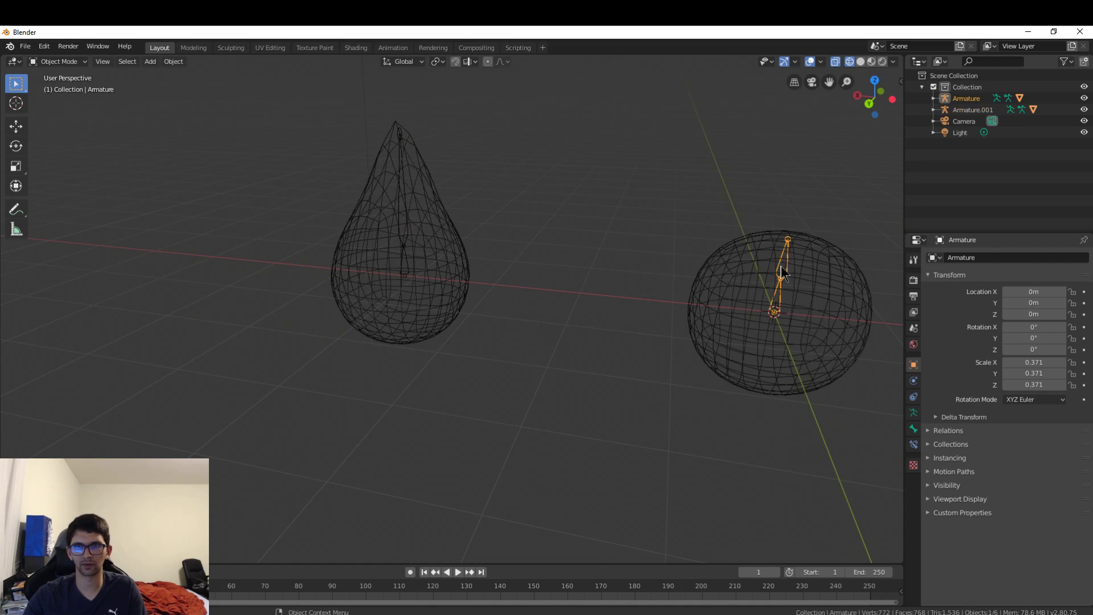
{"action": "left_click", "coordinate": [57, 62]}
{"action": "left_click", "coordinate": [54, 100]}
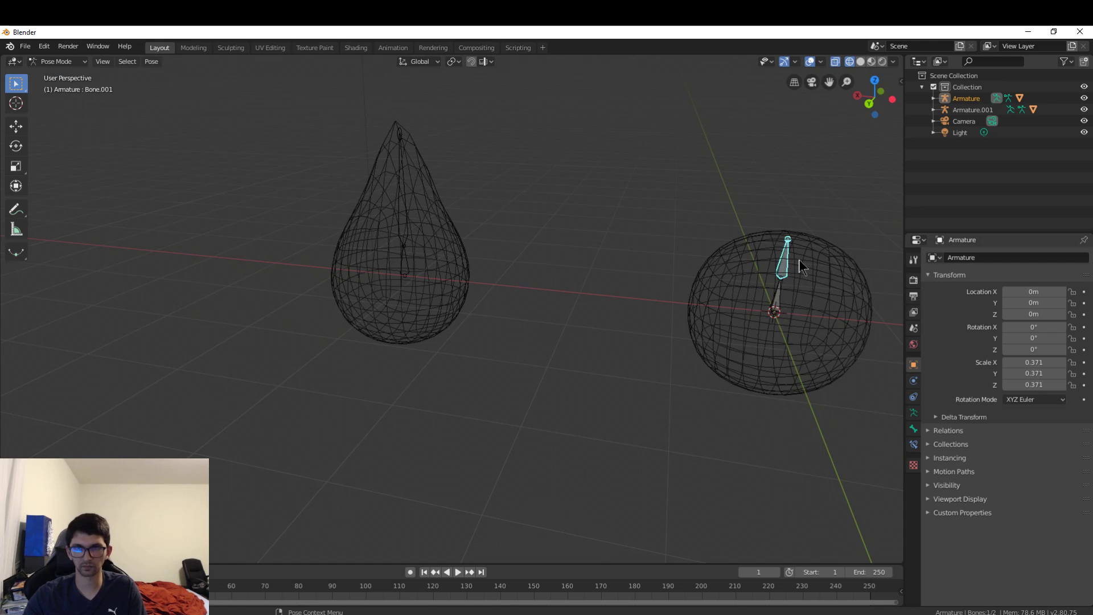
Step: Scale the first armature's upper bone up along global Z and display the deformed sphere in solid shading
{"action": "key", "text": "s"}
{"action": "key", "text": "z"}
{"action": "left_click", "coordinate": [858, 216]}
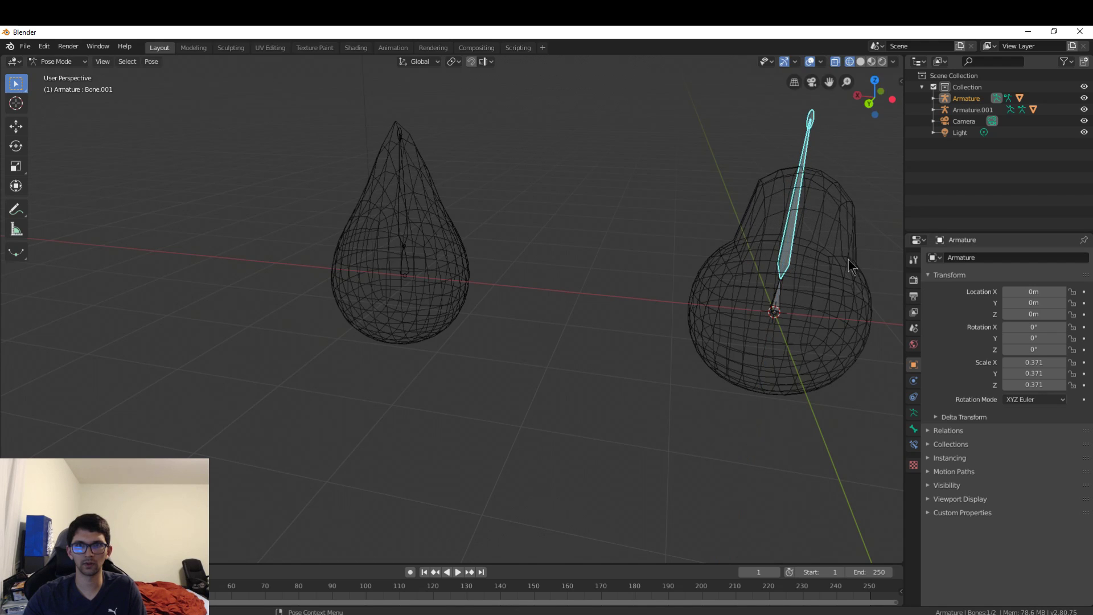
{"action": "key", "text": "shift+z"}
{"action": "mouse_move", "coordinate": [784, 282]}
{"action": "middle_mouse_down"}
{"action": "mouse_move", "coordinate": [539, 285]}
{"action": "mouse_move", "coordinate": [539, 276]}
{"action": "mouse_move", "coordinate": [794, 273]}
{"action": "middle_mouse_up"}
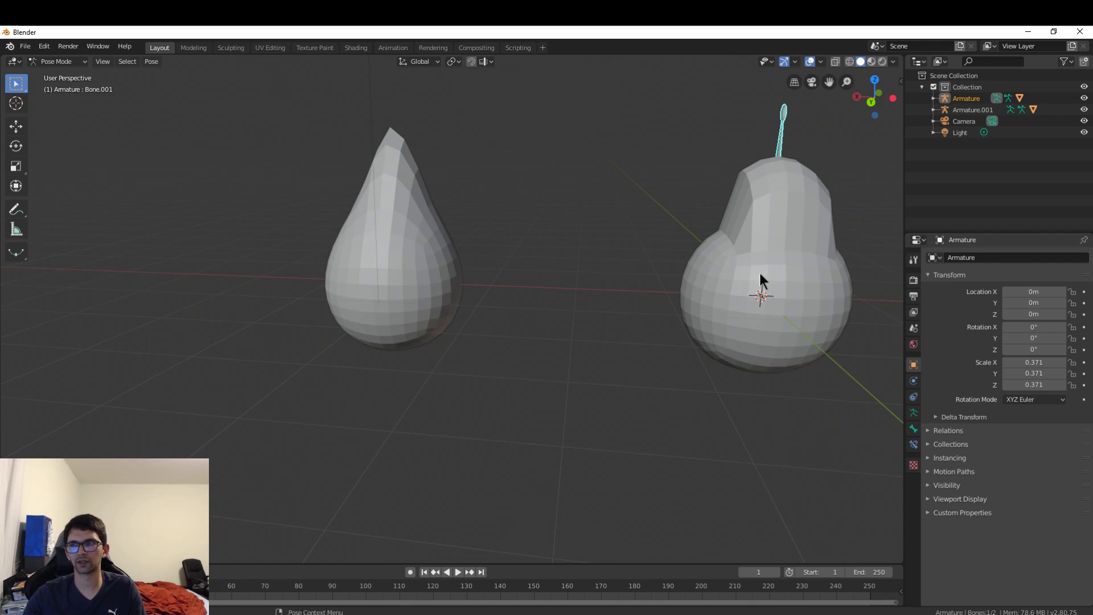
{"action": "middle_click_drag", "start_coordinate": [814, 192], "coordinate": [681, 253]}
Step: Undo the bone scaling on both spheres and display wireframe shading
{"action": "key", "text": "ctrl+z"}
{"action": "key", "text": "ctrl+z"}
{"action": "key", "text": "ctrl+z"}
{"action": "key", "text": "ctrl+z"}
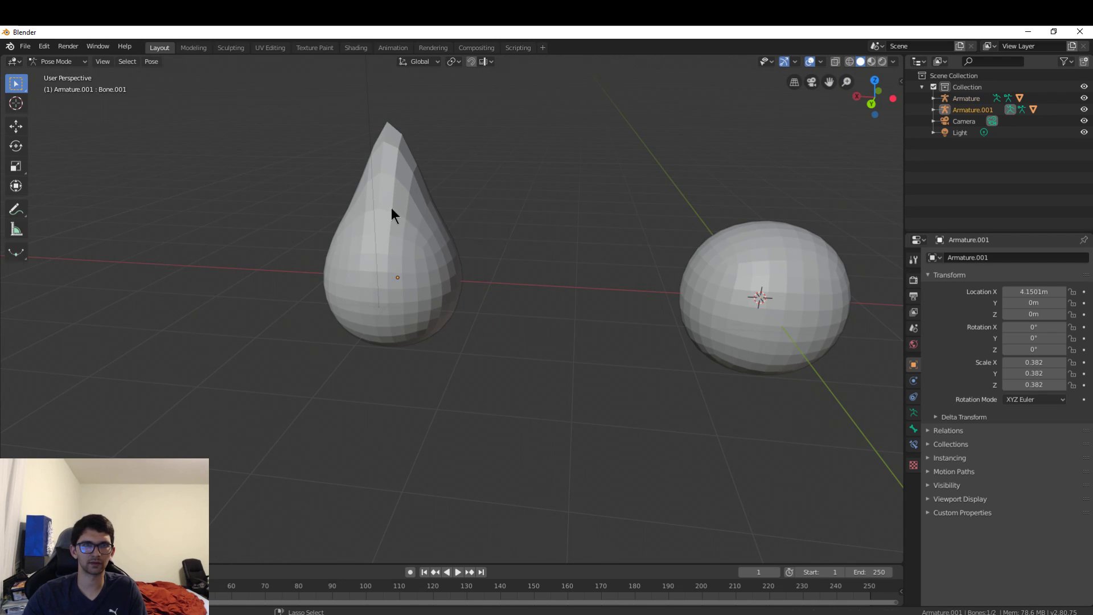
{"action": "key", "text": "ctrl+z"}
{"action": "key", "text": "shift+z"}
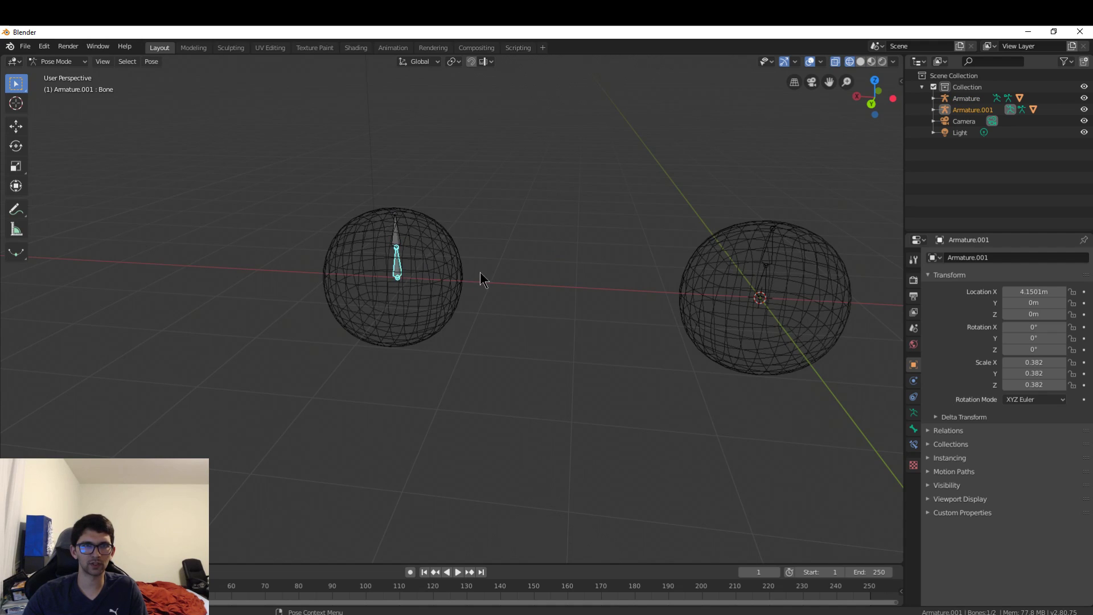
Step: Try moving the second armature's lower bone upward along global Z
{"action": "key", "text": "g"}
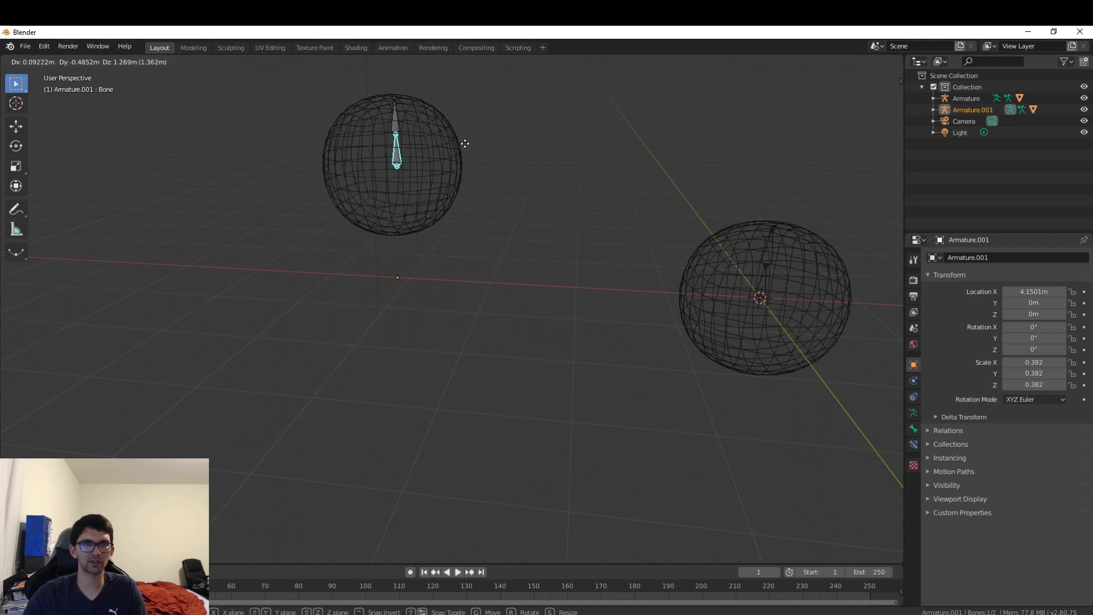
{"action": "key", "text": "z"}
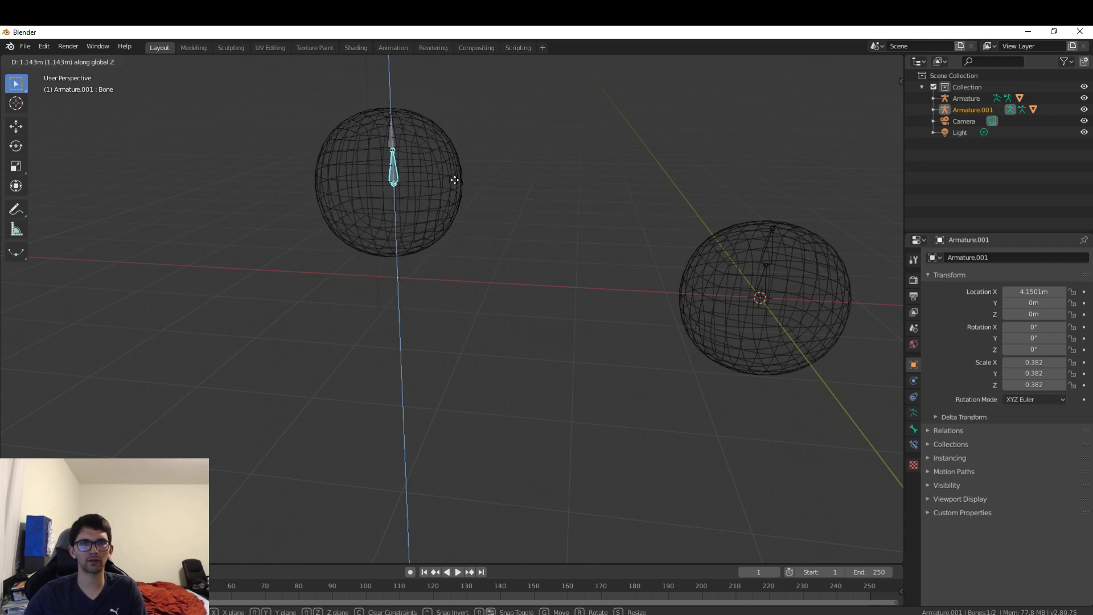
{"action": "left_click", "coordinate": [468, 199]}
{"action": "middle_click_drag", "start_coordinate": [560, 239], "coordinate": [462, 264]}
{"action": "scroll", "coordinate": [450, 255], "scroll_direction": "down", "scroll_amount": 4}
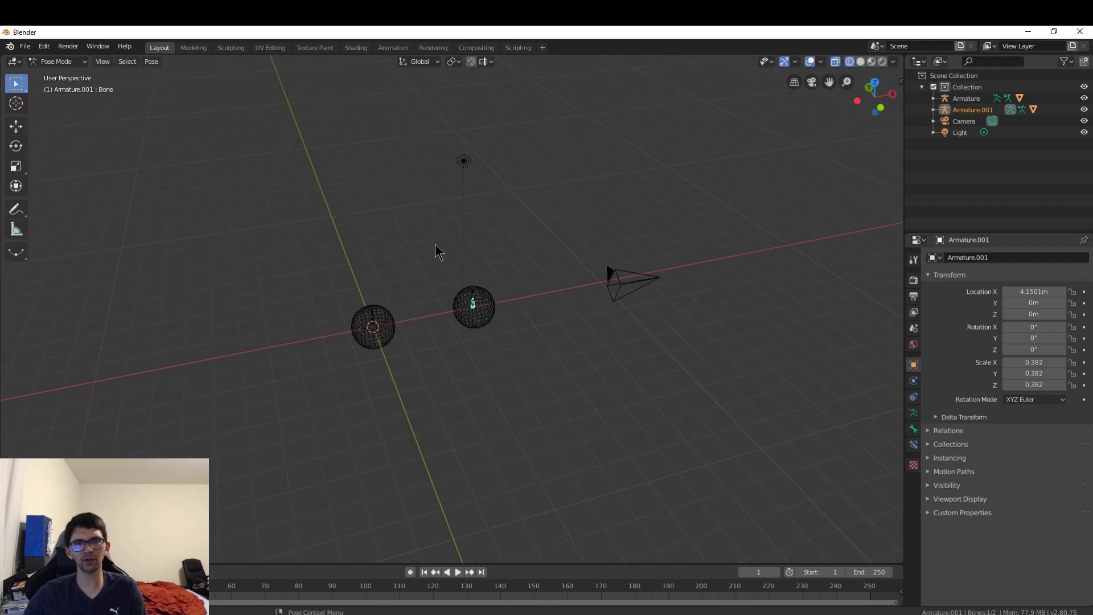
Step: Return to Object Mode and select the first sphere's mesh
{"action": "left_click", "coordinate": [63, 60]}
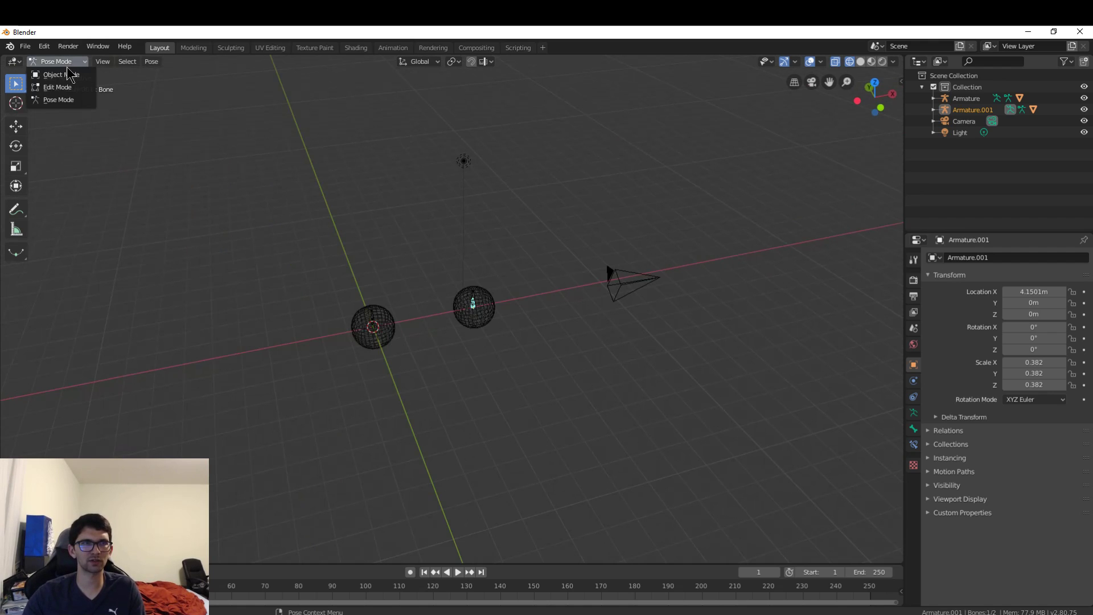
{"action": "left_click", "coordinate": [71, 75]}
{"action": "middle_click_drag", "start_coordinate": [403, 320], "coordinate": [555, 298]}
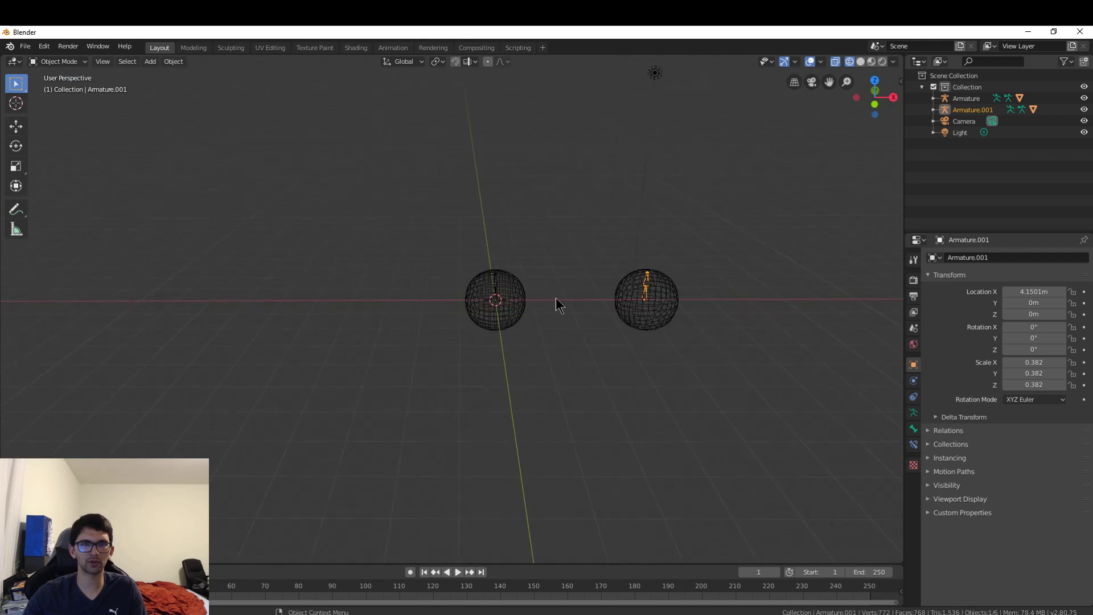
{"action": "scroll", "coordinate": [556, 298], "scroll_direction": "up", "scroll_amount": 5}
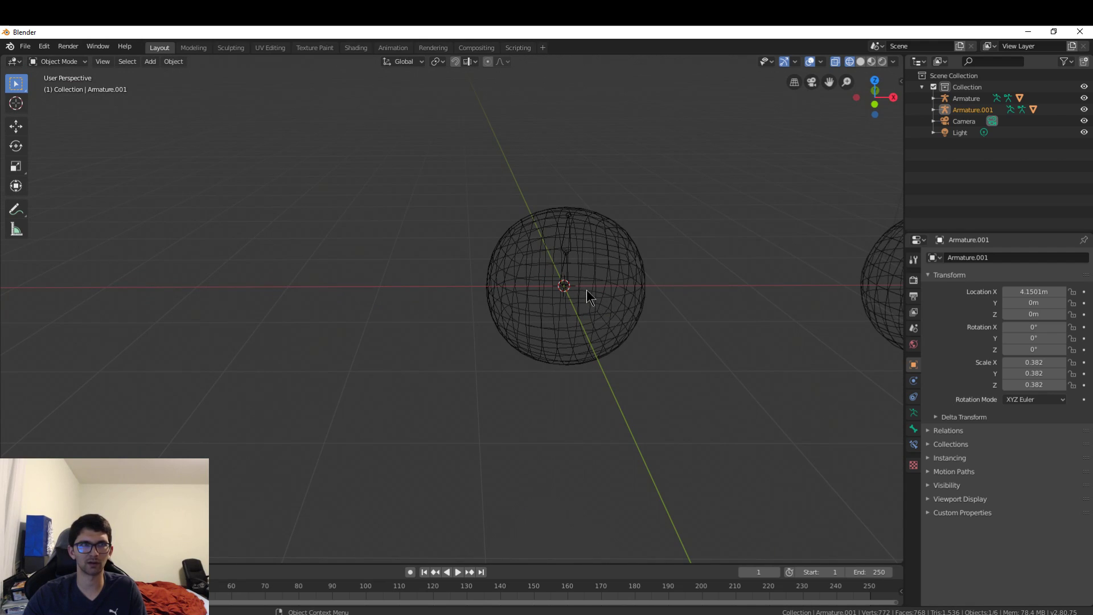
{"action": "left_click", "coordinate": [607, 302]}
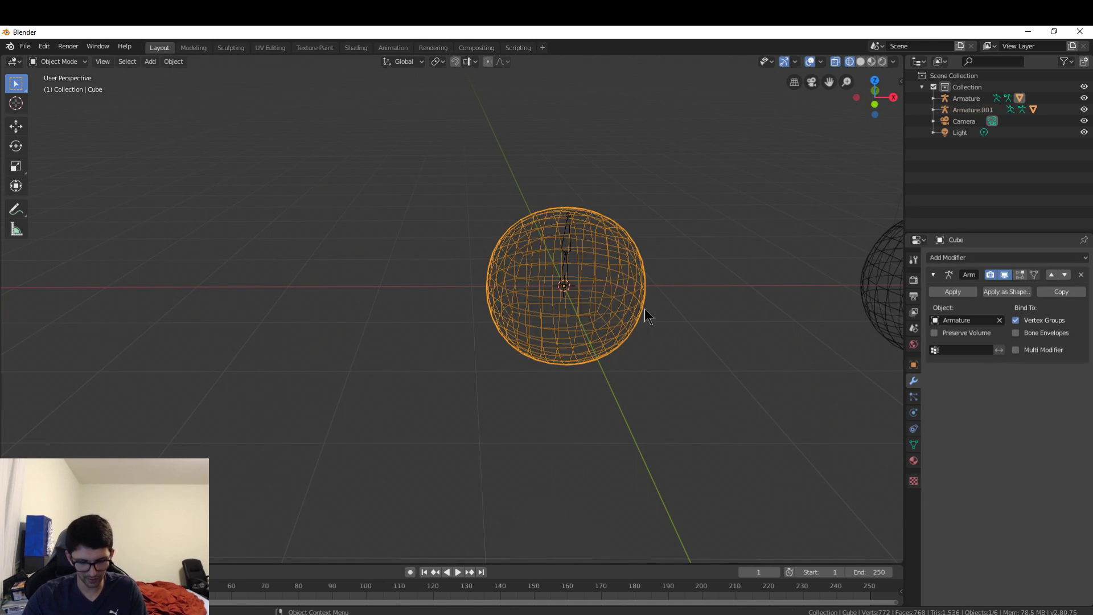
Step: Add a third armature and move it to about 0.38 m on X and -0.61 m on Z inside the first sphere
{"action": "key", "text": "shift+a"}
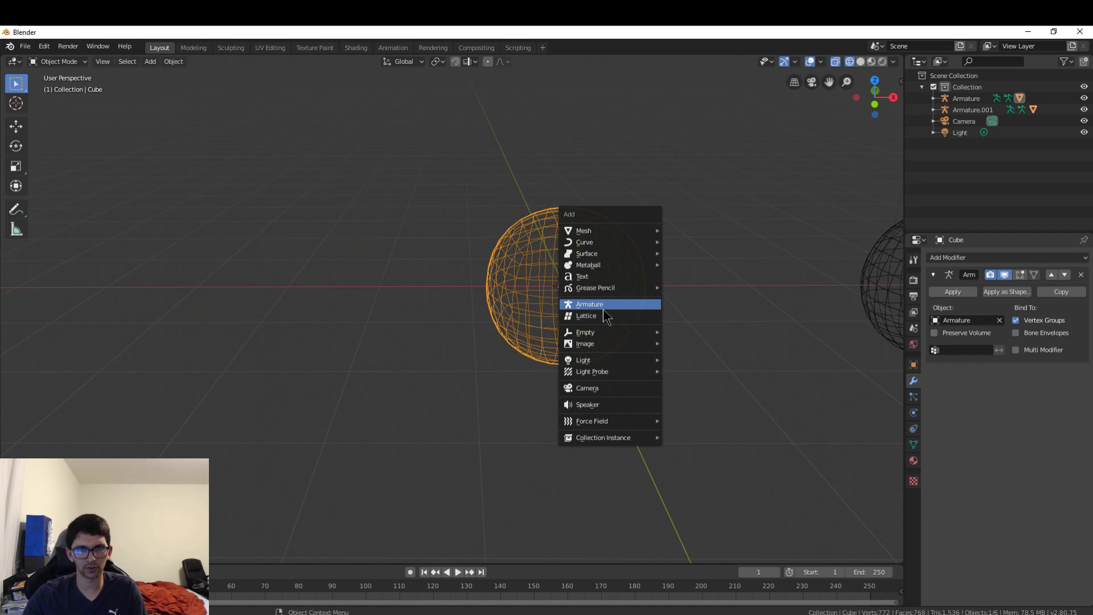
{"action": "left_click", "coordinate": [602, 309]}
{"action": "key", "text": "s"}
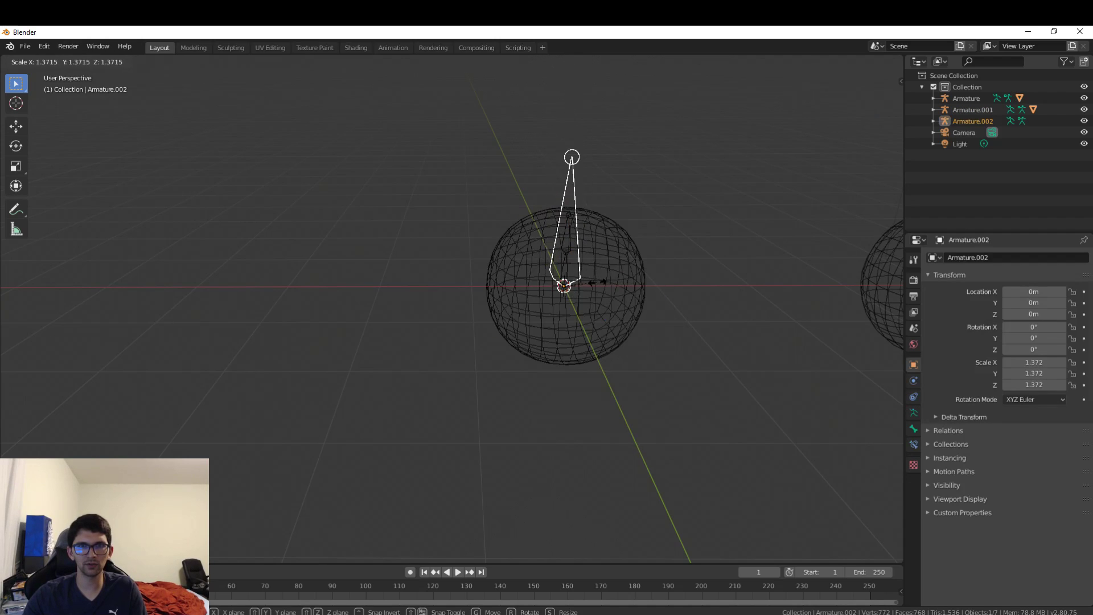
{"action": "key", "text": "Escape"}
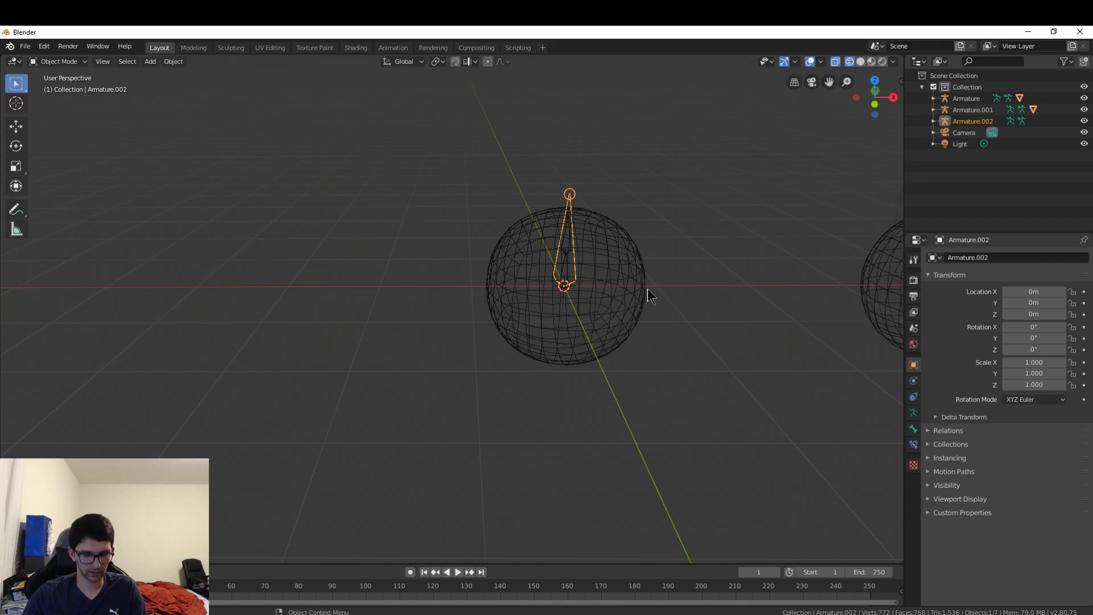
{"action": "key", "text": "g"}
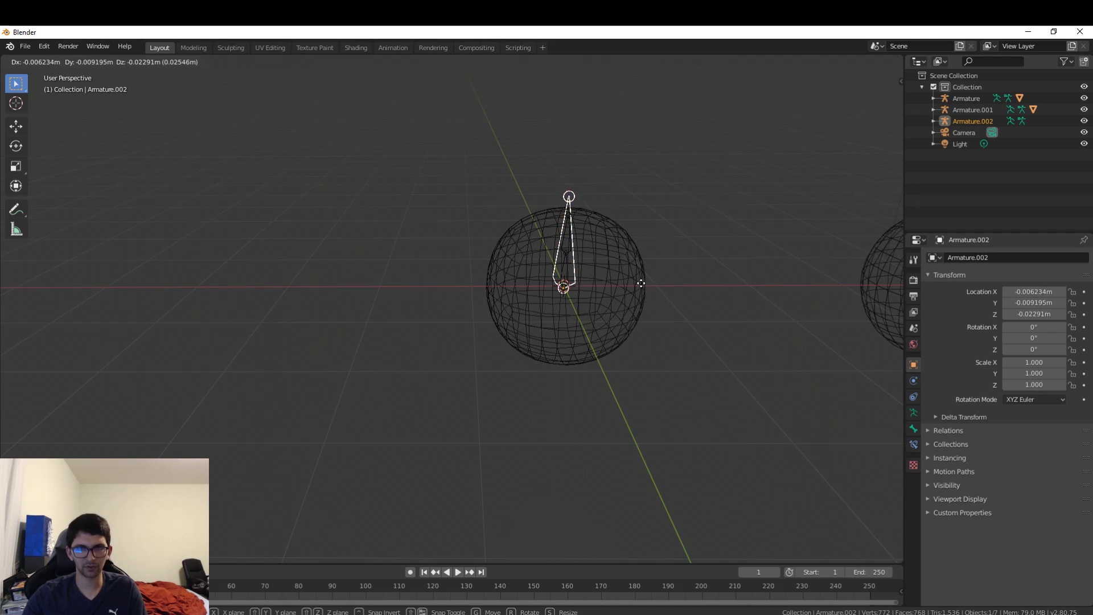
{"action": "key", "text": "x"}
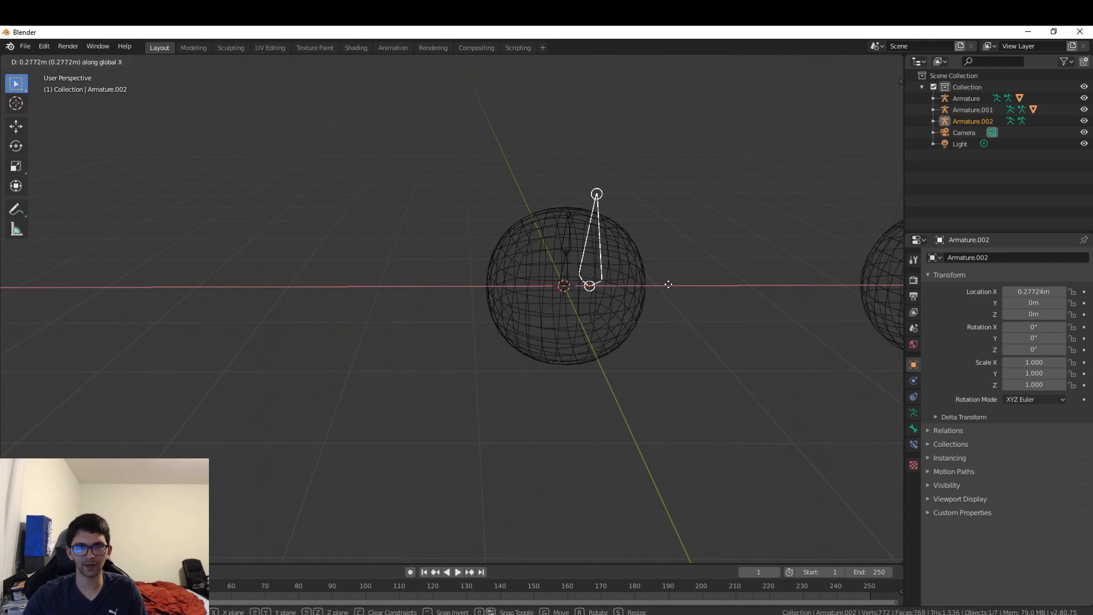
{"action": "left_click", "coordinate": [677, 285]}
{"action": "key", "text": "g"}
{"action": "key", "text": "z"}
{"action": "left_click", "coordinate": [673, 320]}
Step: Scale the third armature uniformly to about 0.26
{"action": "middle_click_drag", "start_coordinate": [670, 313], "coordinate": [643, 258]}
{"action": "scroll", "coordinate": [643, 257], "scroll_direction": "up", "scroll_amount": 3}
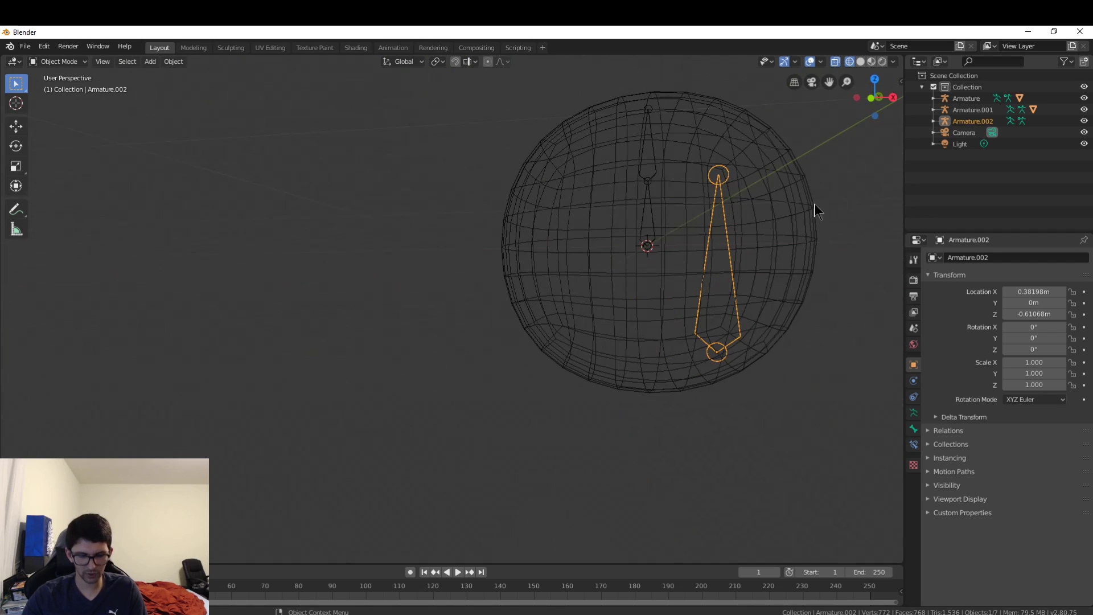
{"action": "key", "text": "s"}
{"action": "left_click", "coordinate": [755, 302]}
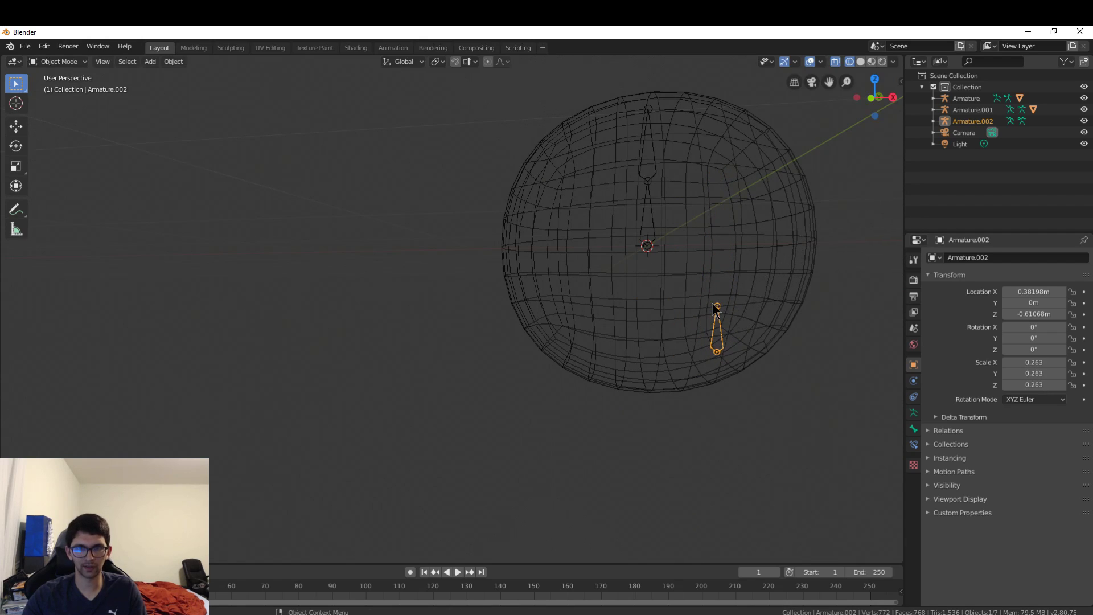
Step: In Edit Mode, extrude three more bones from the tip in a zigzag chain inside the sphere, and return to Object Mode
{"action": "left_click", "coordinate": [56, 61]}
{"action": "left_click", "coordinate": [67, 90]}
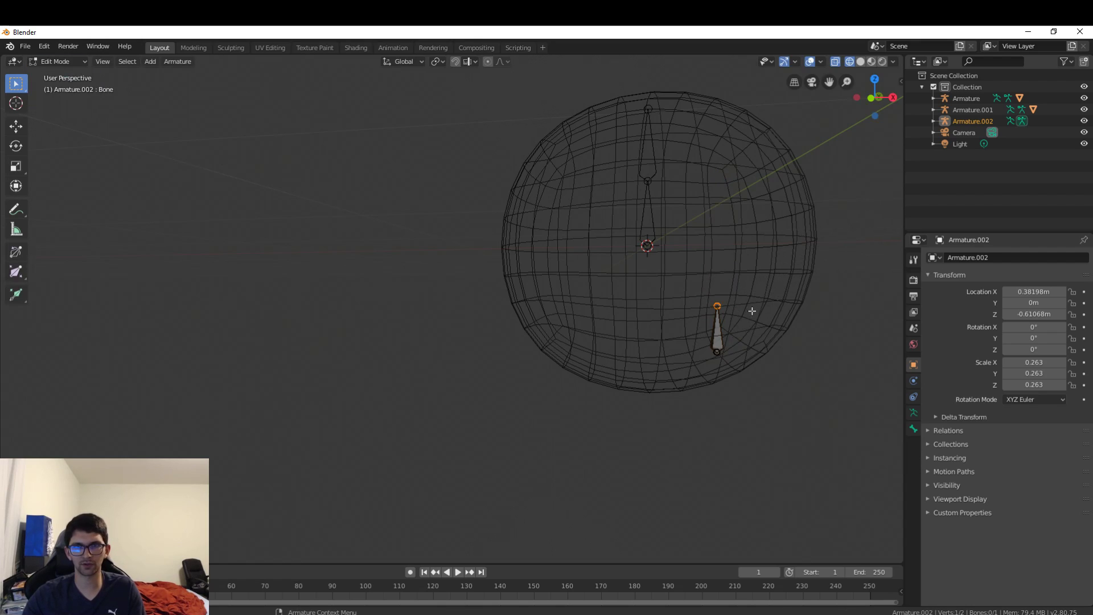
{"action": "key", "text": "e"}
{"action": "left_click", "coordinate": [613, 303]}
{"action": "key", "text": "e"}
{"action": "left_click", "coordinate": [579, 190]}
{"action": "key", "text": "e"}
{"action": "left_click", "coordinate": [770, 202]}
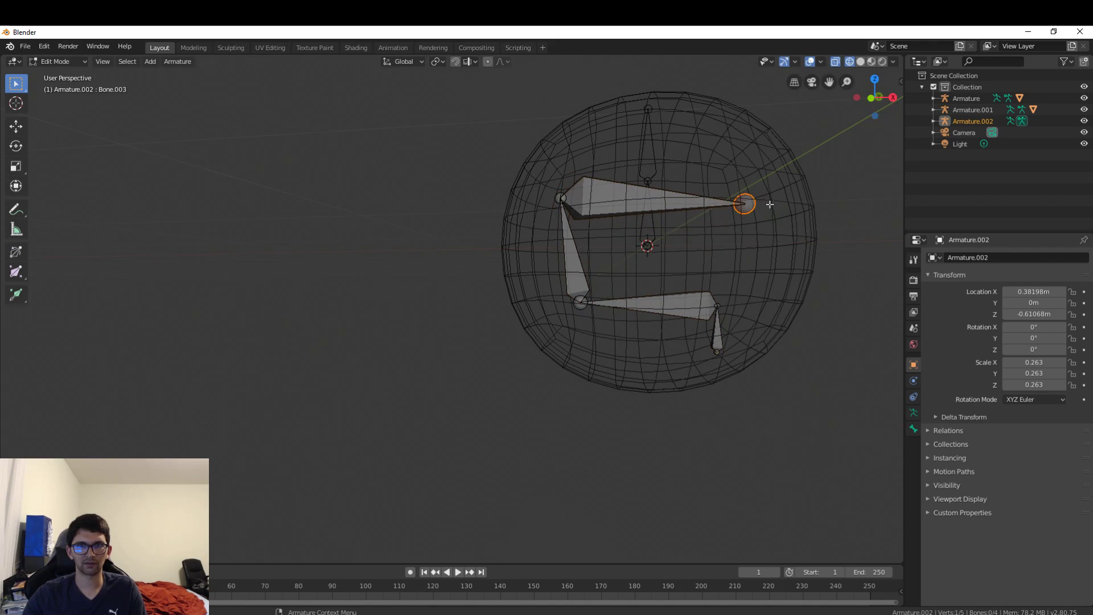
{"action": "left_click", "coordinate": [57, 61]}
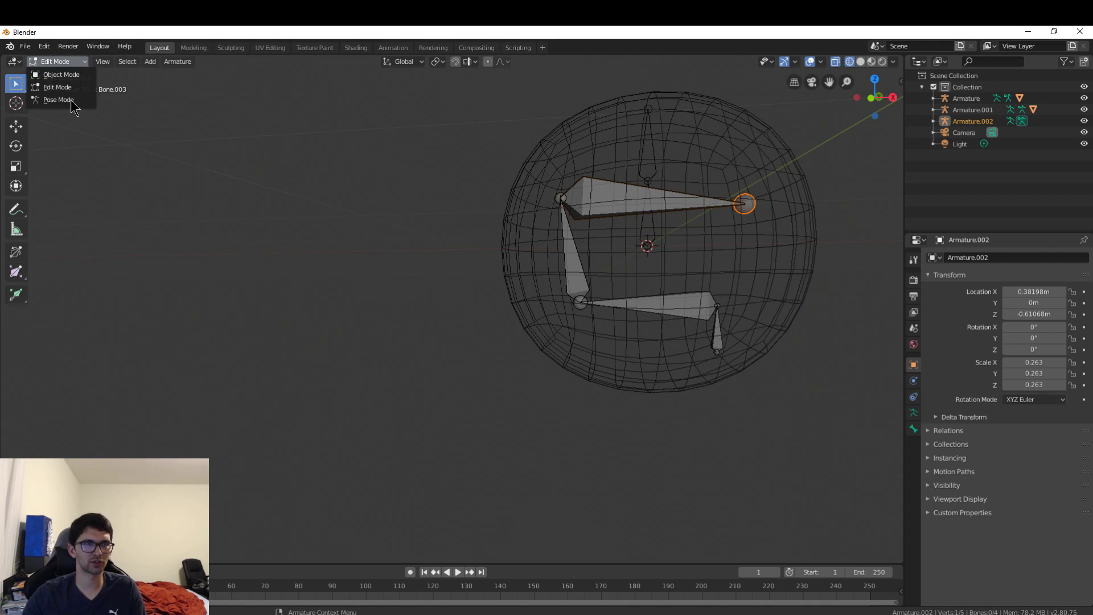
{"action": "left_click", "coordinate": [72, 74]}
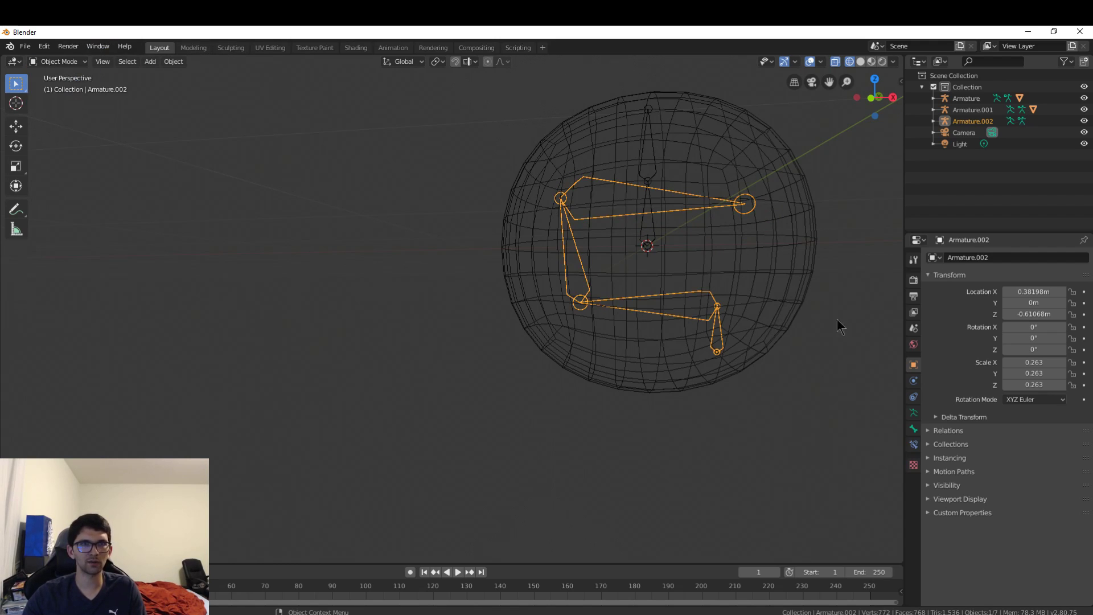
Step: Deselect all objects in the scene
{"action": "left_click", "coordinate": [743, 256]}
{"action": "key", "text": "alt+a"}
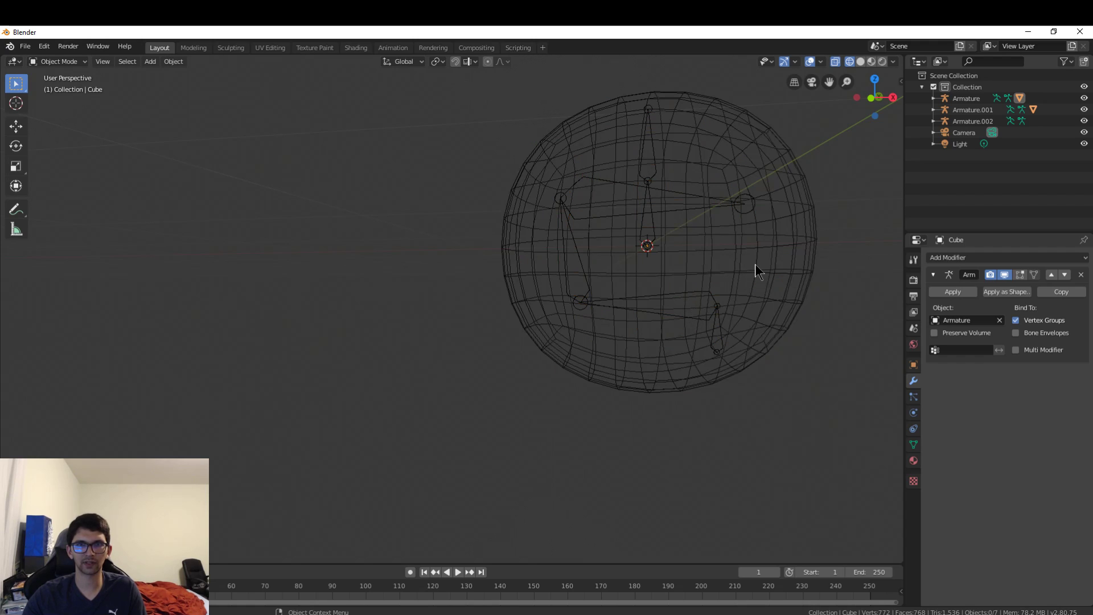
{"action": "left_click", "coordinate": [717, 324]}
{"action": "key", "text": "alt+a"}
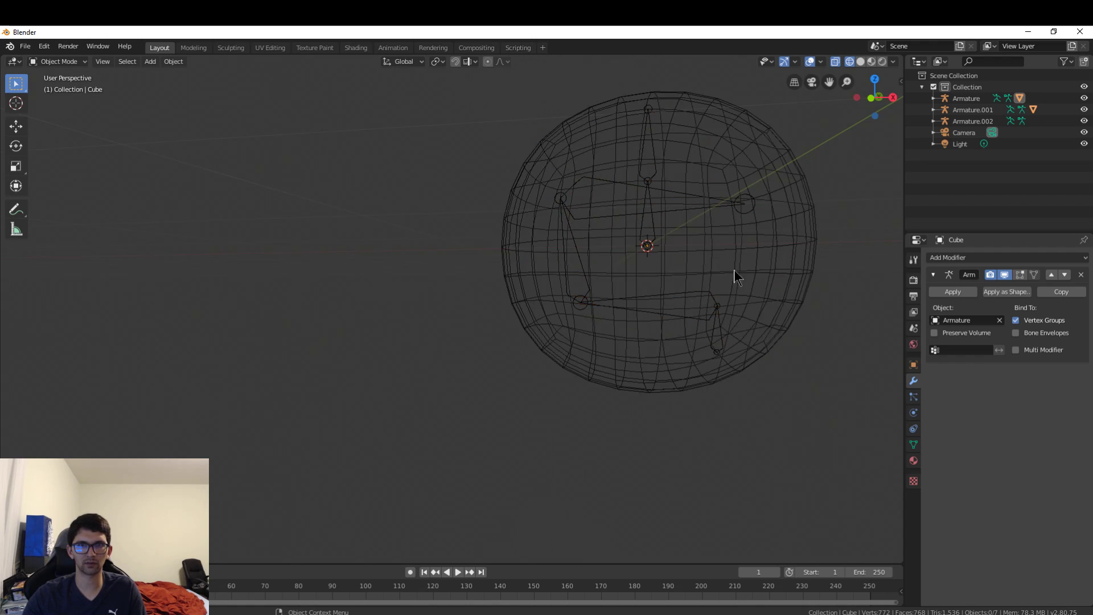
Step: Parent the first sphere to the third armature inside it using Armature Deform With Automatic Weights
{"action": "left_click", "coordinate": [729, 268]}
{"action": "middle_click_drag", "start_coordinate": [729, 269], "coordinate": [583, 249]}
{"action": "key", "text": "alt+a"}
{"action": "left_click", "coordinate": [745, 288]}
{"action": "key", "text": "alt+a"}
{"action": "middle_click_drag", "start_coordinate": [736, 330], "coordinate": [443, 336]}
{"action": "left_click", "coordinate": [443, 337]}
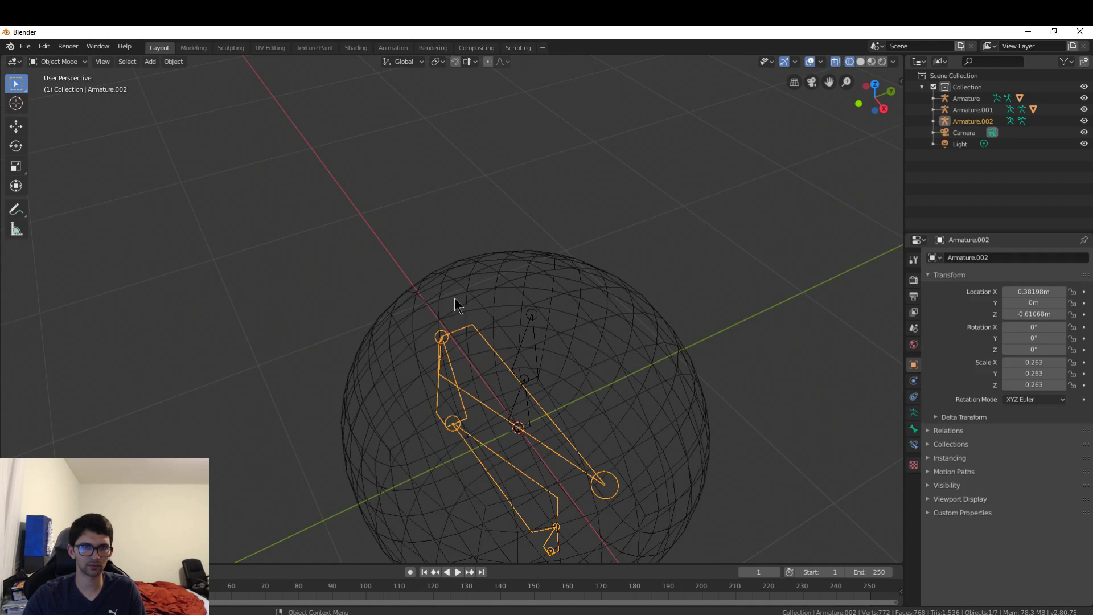
{"action": "left_click", "coordinate": [448, 340]}
{"action": "left_click", "coordinate": [440, 337], "text": "shift"}
{"action": "middle_click_drag", "start_coordinate": [544, 359], "coordinate": [631, 306]}
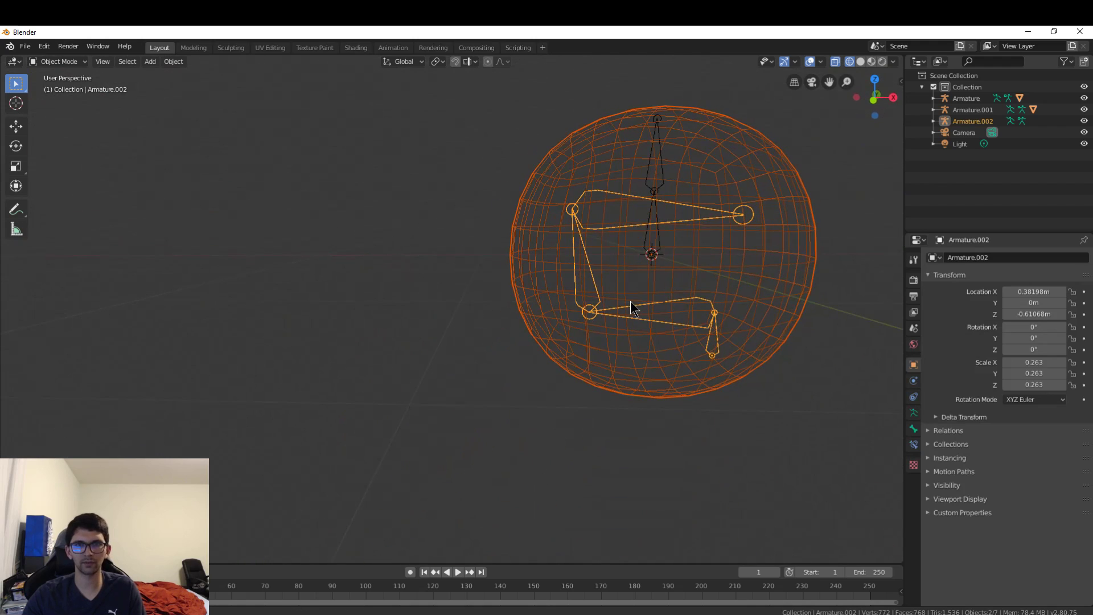
{"action": "key", "text": "ctrl+p"}
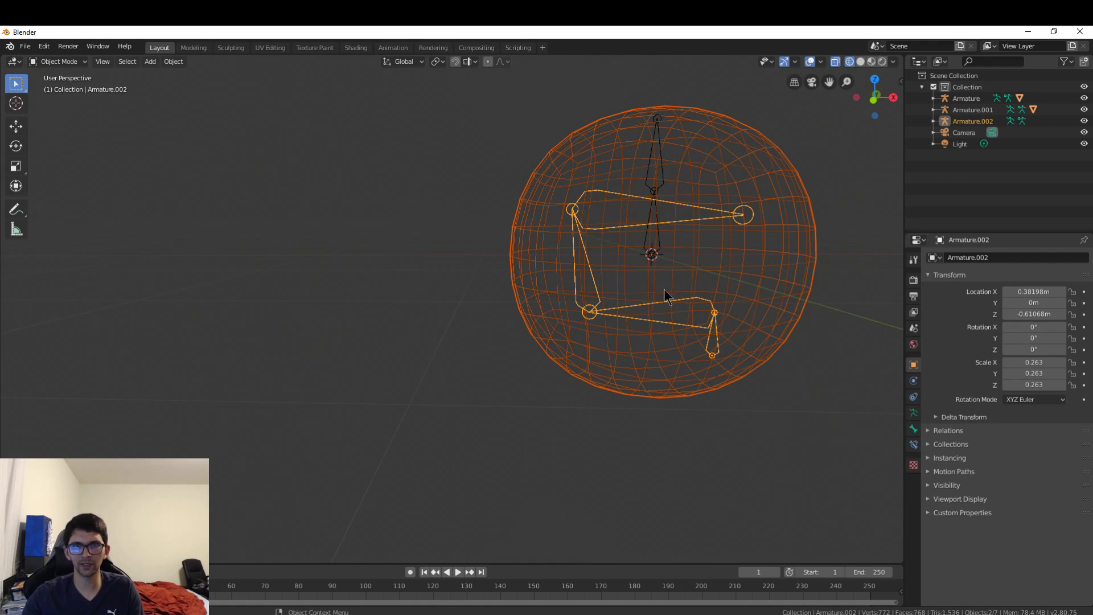
{"action": "key", "text": "ctrl+p"}
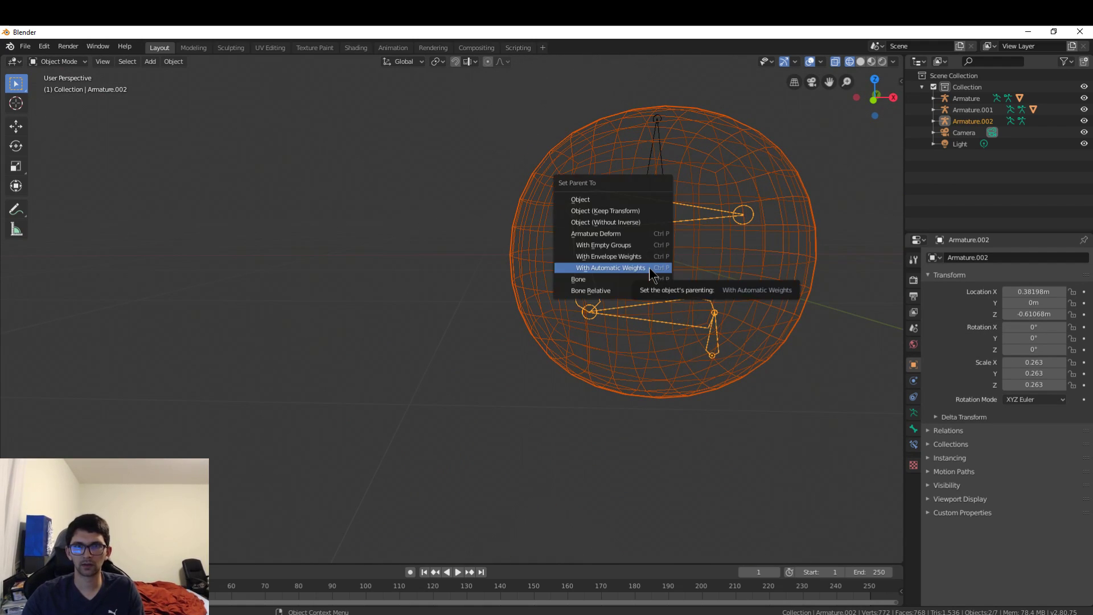
{"action": "left_click", "coordinate": [649, 268]}
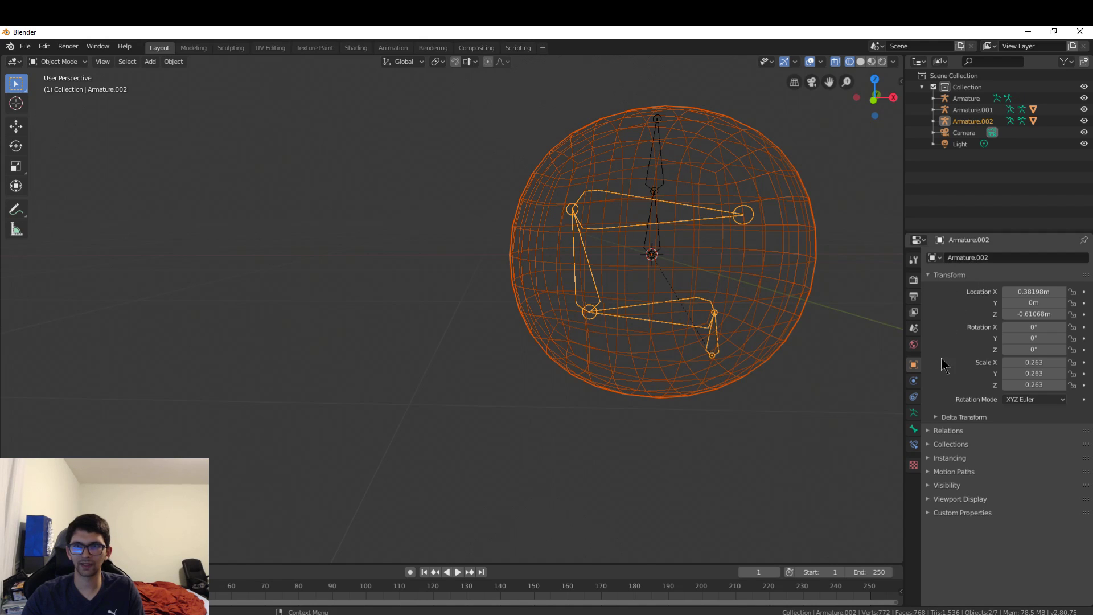
Step: Select the sphere and review its vertex groups Bone, Bone.001, Bone.002 and Bone.003
{"action": "left_click", "coordinate": [598, 210]}
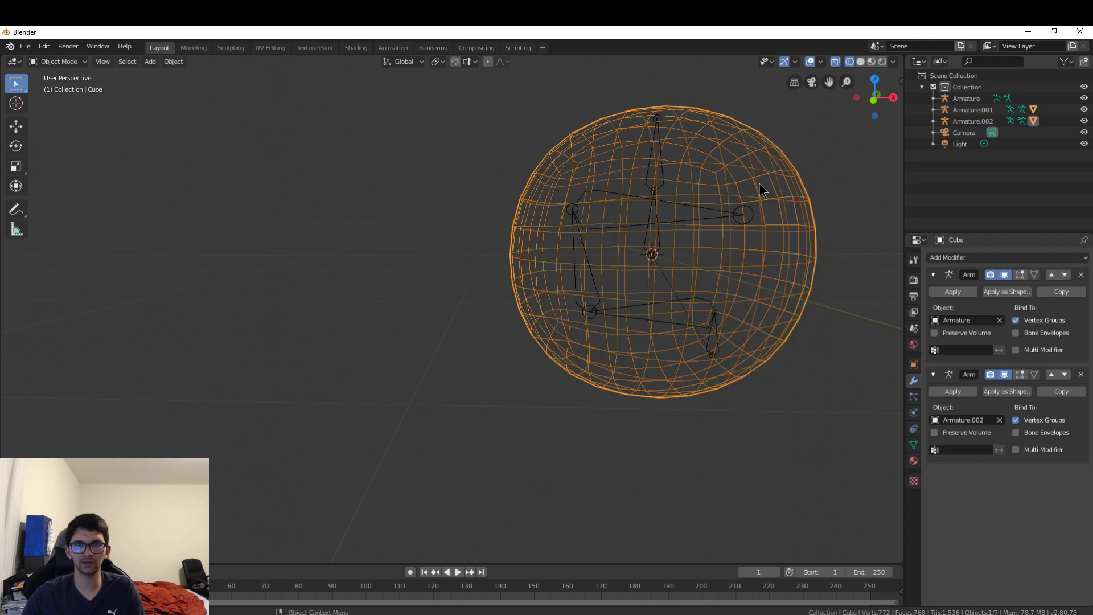
{"action": "left_click", "coordinate": [914, 444]}
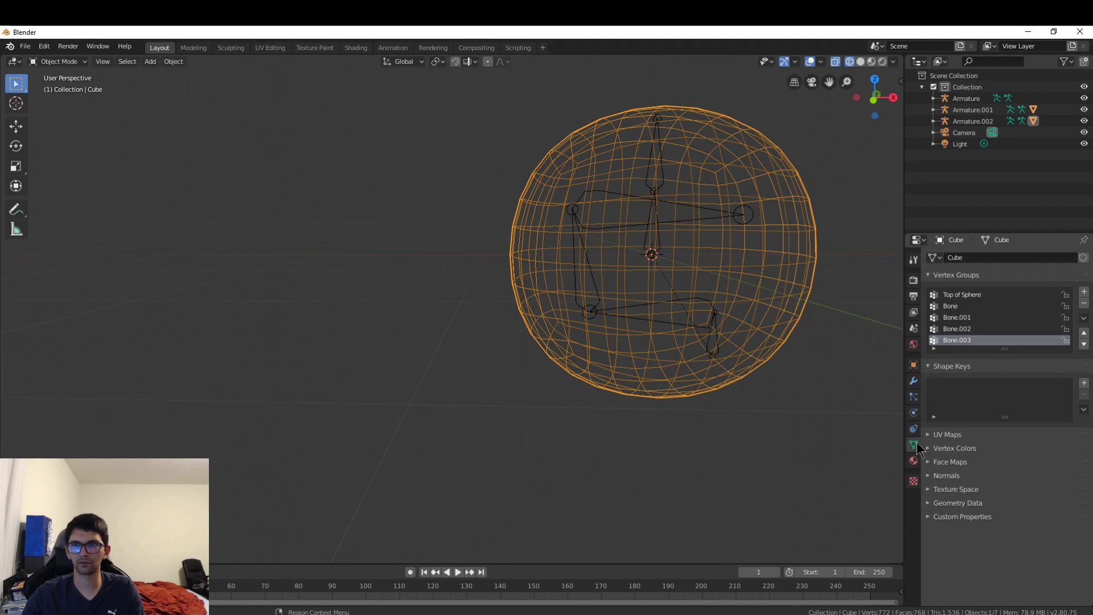
{"action": "left_click", "coordinate": [971, 305]}
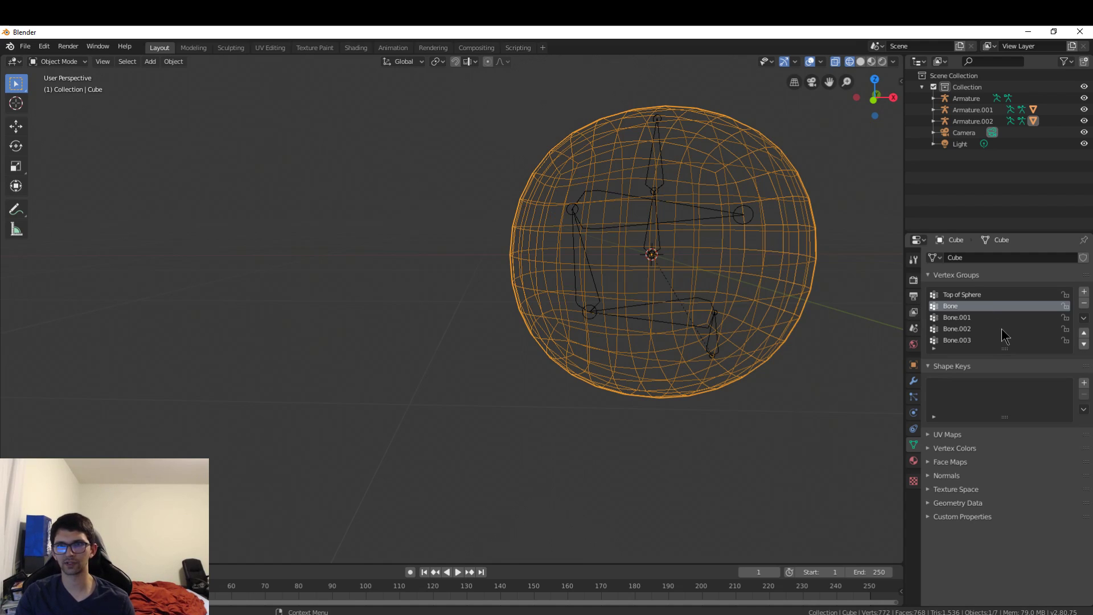
{"action": "left_click", "coordinate": [964, 317]}
{"action": "left_click", "coordinate": [967, 329]}
{"action": "left_click", "coordinate": [968, 341]}
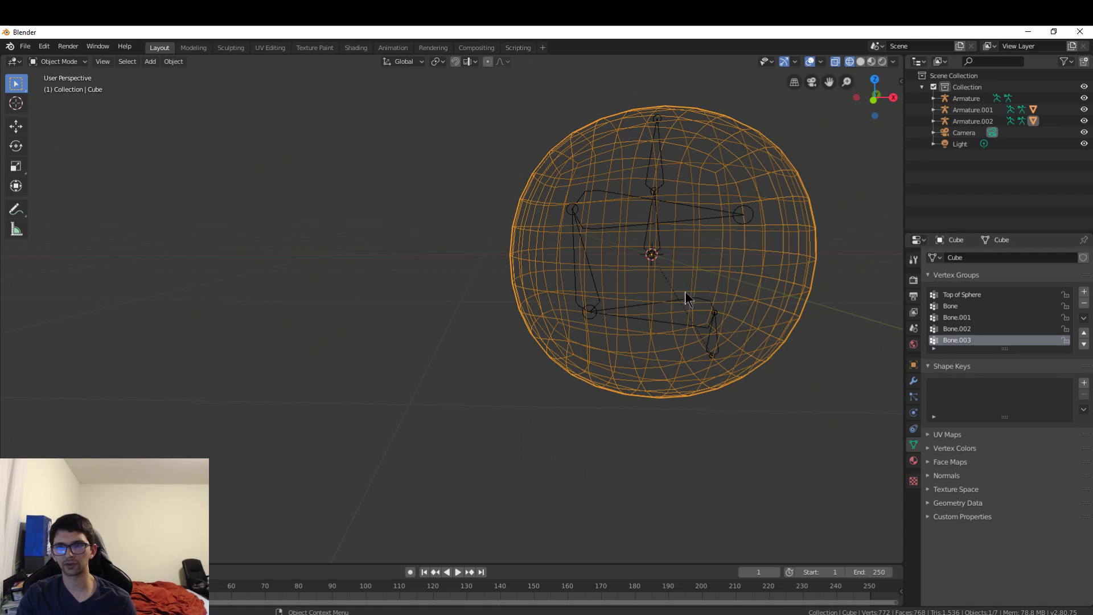
Step: Open the sphere's mesh in Edit Mode
{"action": "scroll", "coordinate": [679, 271], "scroll_direction": "down", "scroll_amount": 2}
{"action": "scroll", "coordinate": [672, 267], "scroll_direction": "up", "scroll_amount": 4}
{"action": "middle_click_drag", "start_coordinate": [764, 266], "coordinate": [648, 296], "text": "shift"}
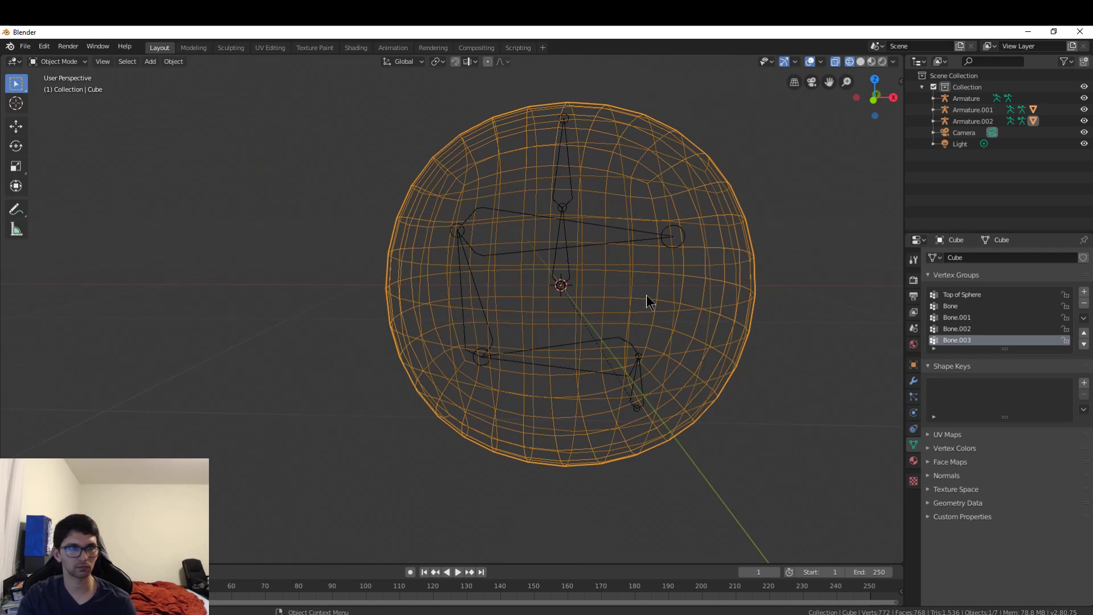
{"action": "left_click", "coordinate": [57, 60]}
{"action": "left_click", "coordinate": [56, 85]}
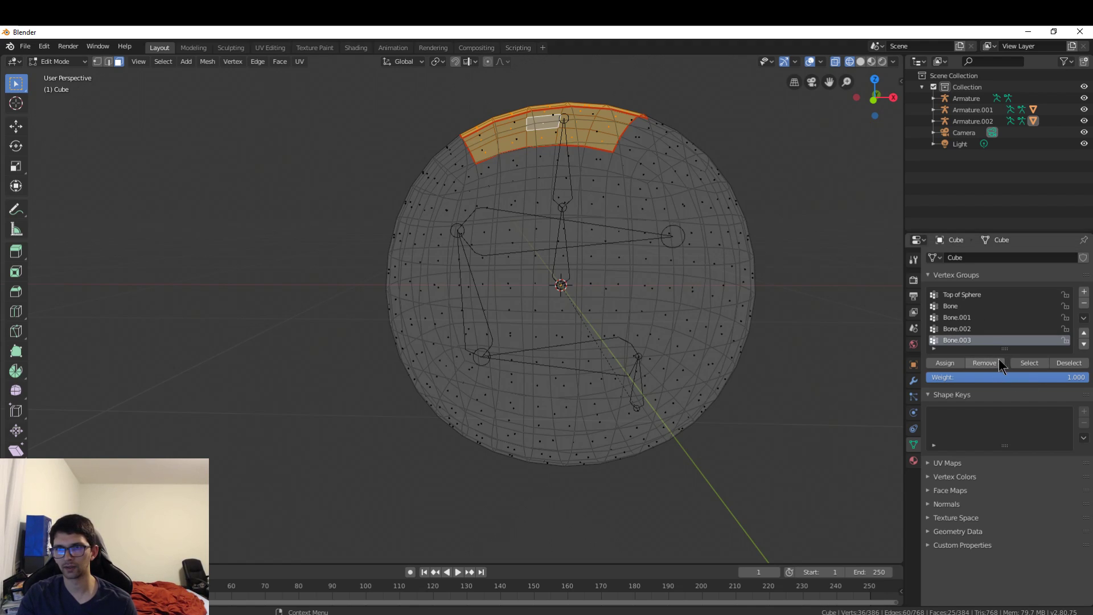
{"action": "left_click", "coordinate": [595, 234]}
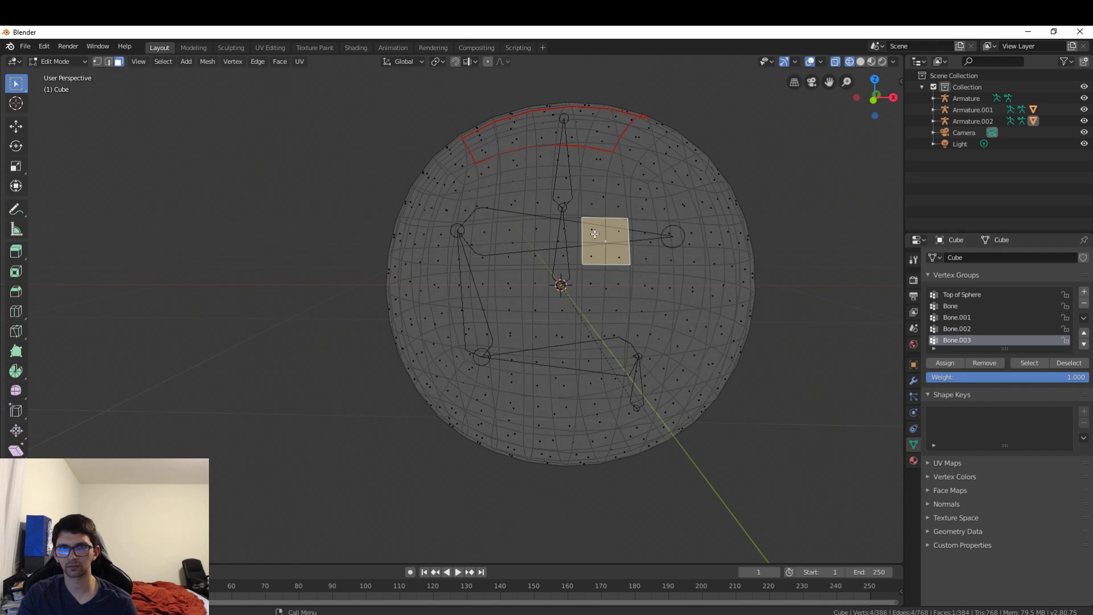
{"action": "middle_click_drag", "start_coordinate": [671, 182], "coordinate": [671, 284]}
{"action": "key", "text": "z"}
{"action": "left_click", "coordinate": [637, 321]}
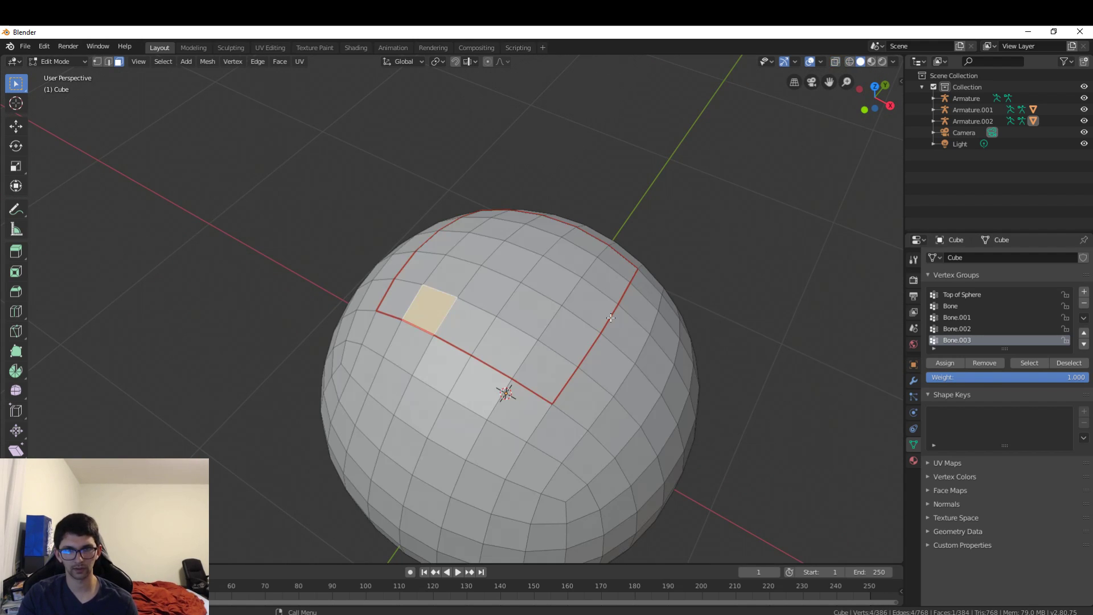
{"action": "key", "text": "ctrl+z"}
{"action": "middle_click_drag", "start_coordinate": [552, 322], "coordinate": [644, 281]}
{"action": "key", "text": "z"}
{"action": "left_click", "coordinate": [572, 313]}
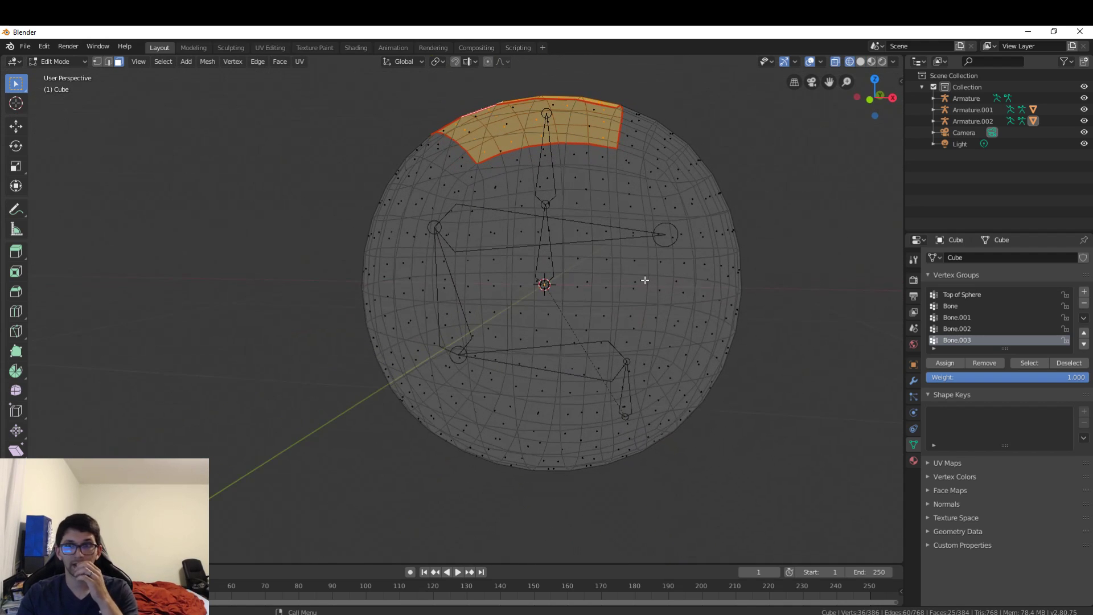
Step: Assign the selected faces at the top of the sphere to the Bone vertex group with weight 1.000 and return to Object Mode
{"action": "left_click", "coordinate": [961, 307]}
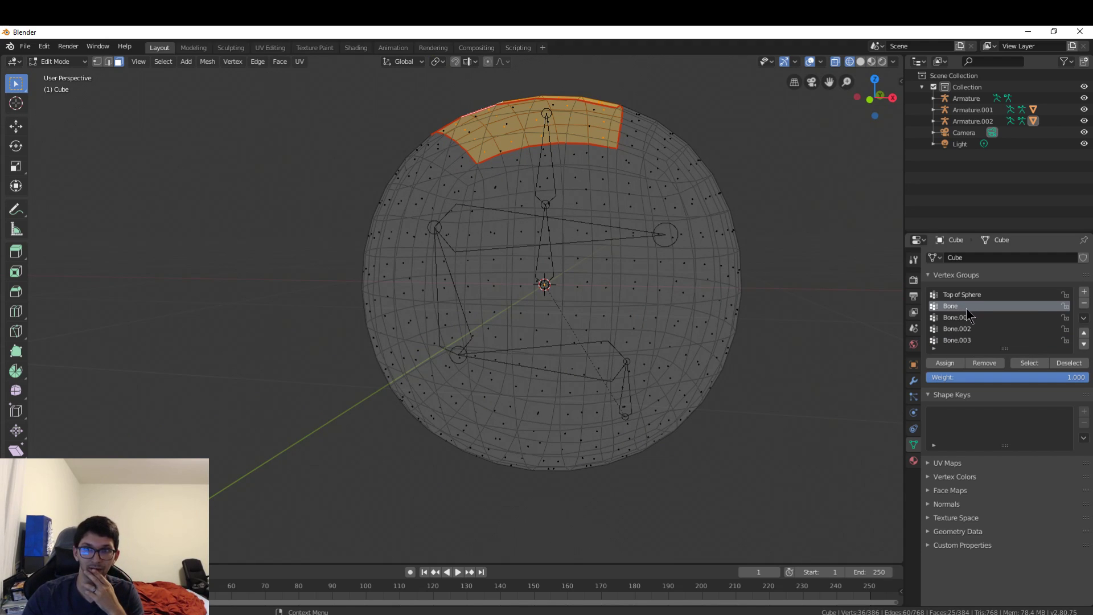
{"action": "left_click", "coordinate": [951, 361]}
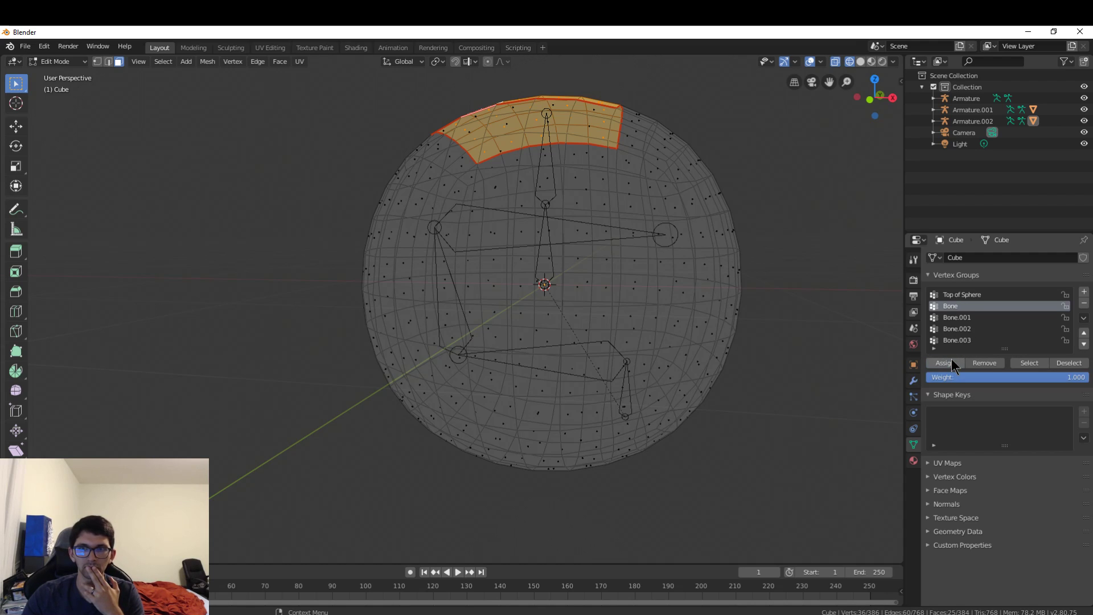
{"action": "left_click", "coordinate": [57, 62]}
{"action": "left_click", "coordinate": [60, 74]}
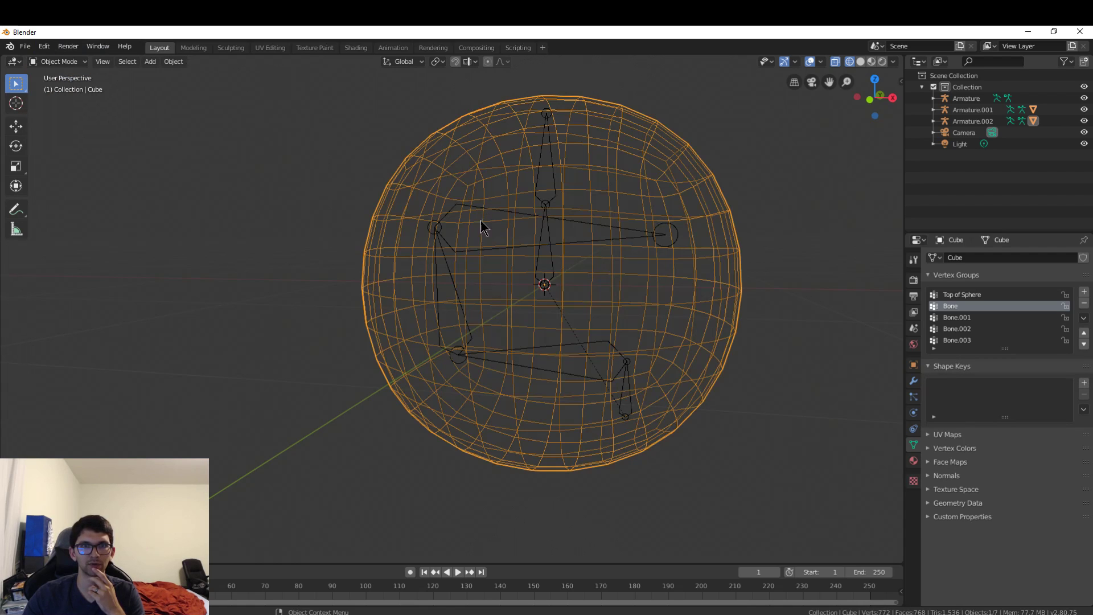
Step: Put the third armature in Pose Mode, try rotating its uppermost bone, Bone.003, and undo the rotation
{"action": "left_click", "coordinate": [433, 228]}
{"action": "left_click", "coordinate": [56, 62]}
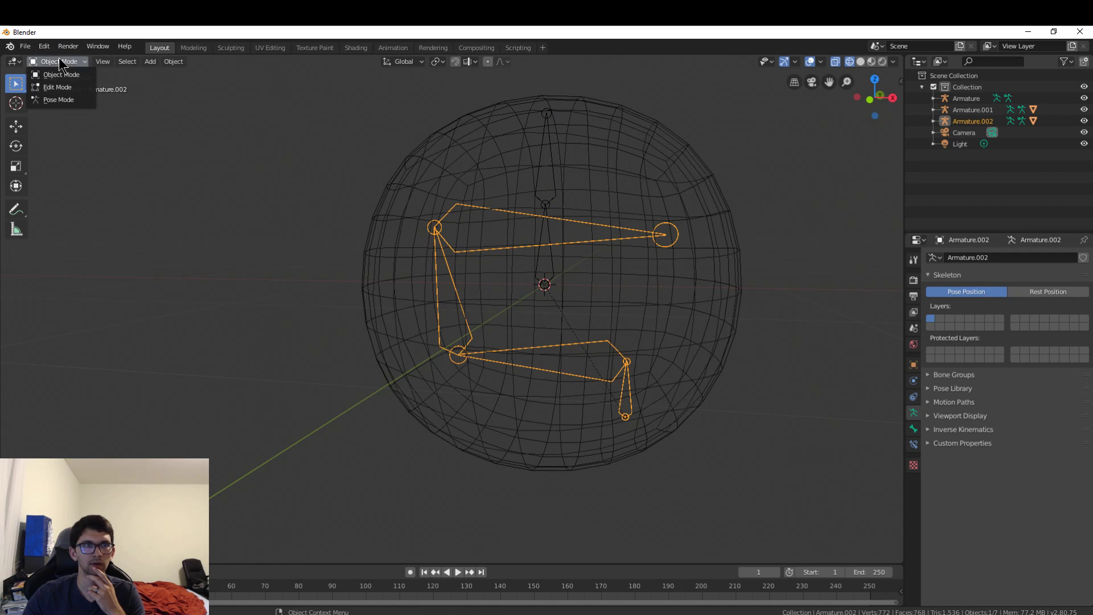
{"action": "left_click", "coordinate": [79, 101]}
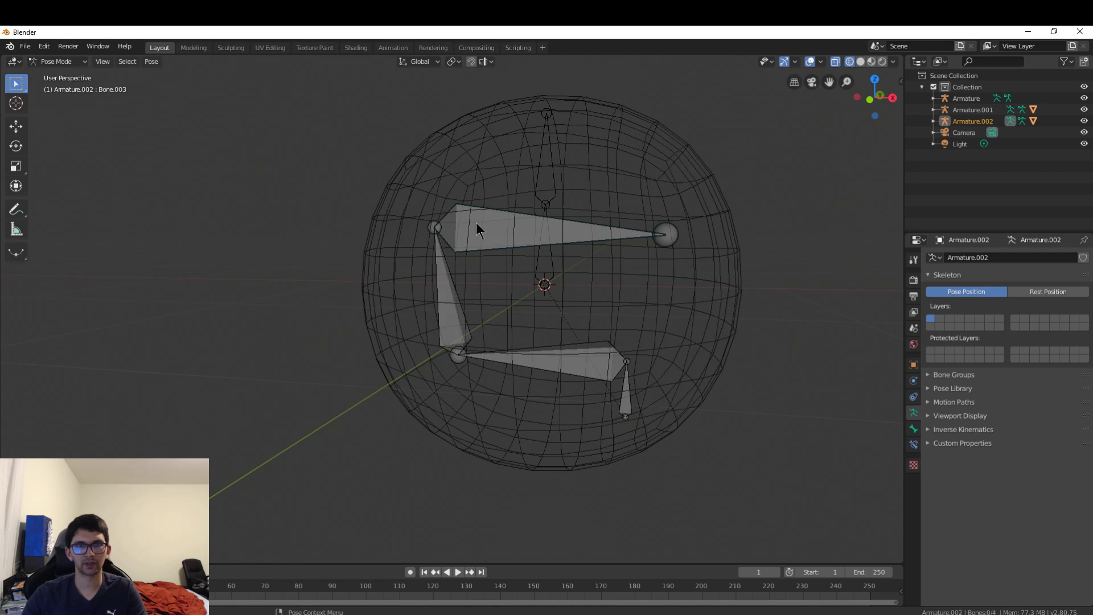
{"action": "left_click", "coordinate": [668, 238]}
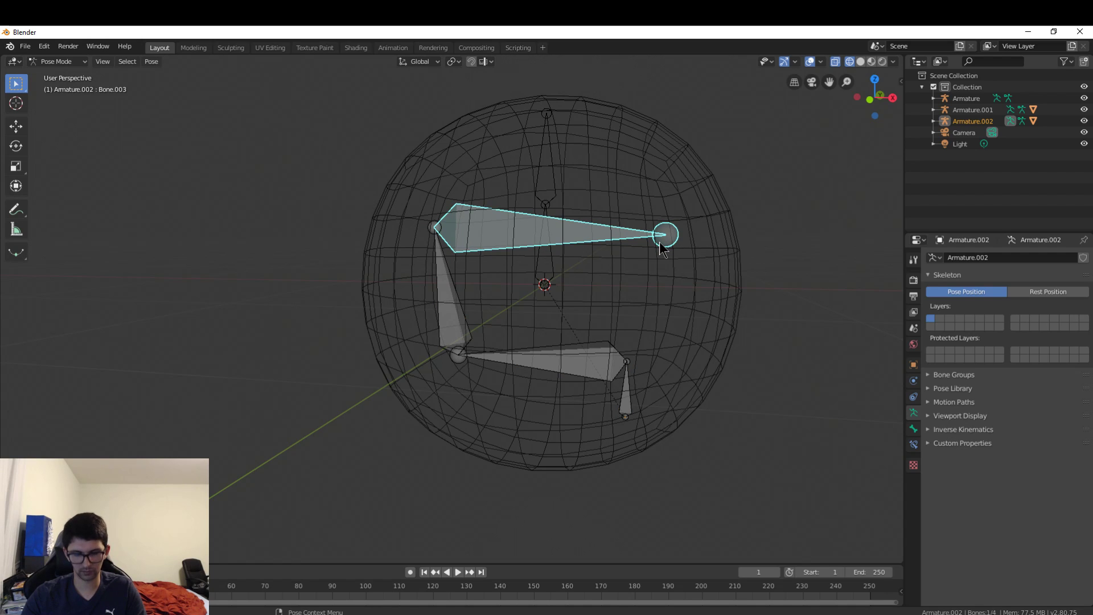
{"action": "key", "text": "r"}
{"action": "key", "text": "ctrl+z"}
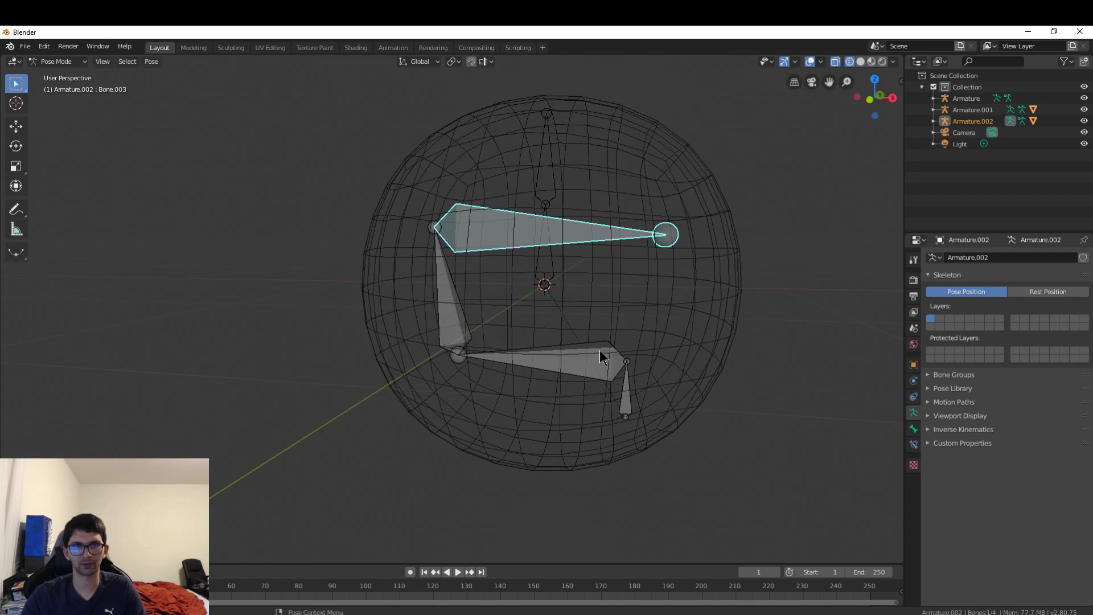
Step: Try moving the third armature's small root bone upward, and undo the move
{"action": "left_click", "coordinate": [627, 399]}
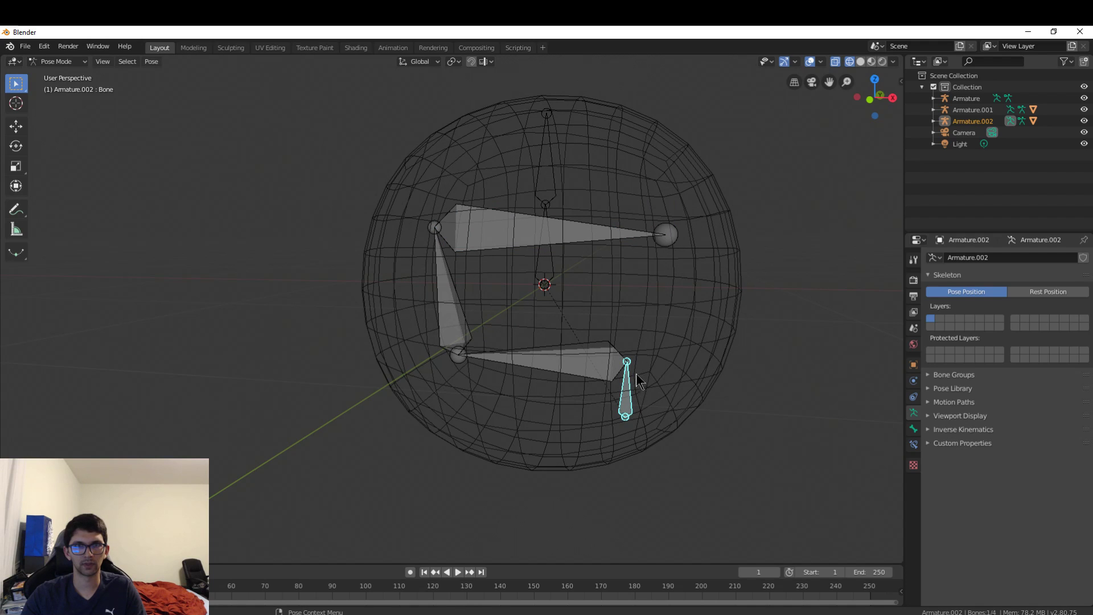
{"action": "key", "text": "g"}
{"action": "left_click", "coordinate": [640, 328]}
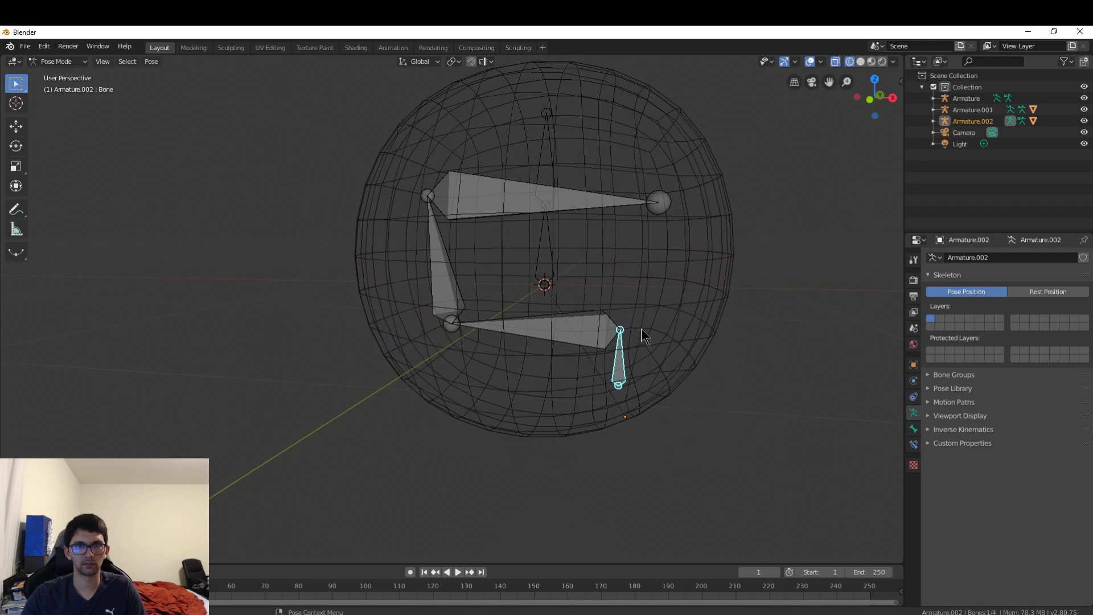
{"action": "key", "text": "ctrl+z"}
Step: Return to Object Mode, make Bone.003 the active vertex group in the sphere's Edit Mode, and leave Edit Mode
{"action": "left_click", "coordinate": [57, 61]}
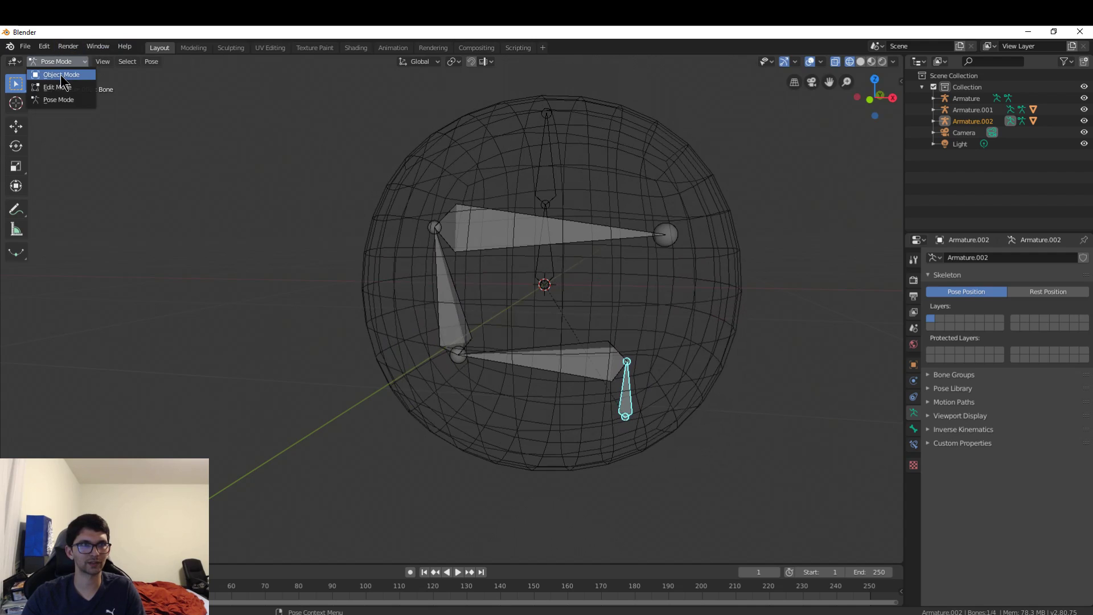
{"action": "left_click", "coordinate": [634, 156]}
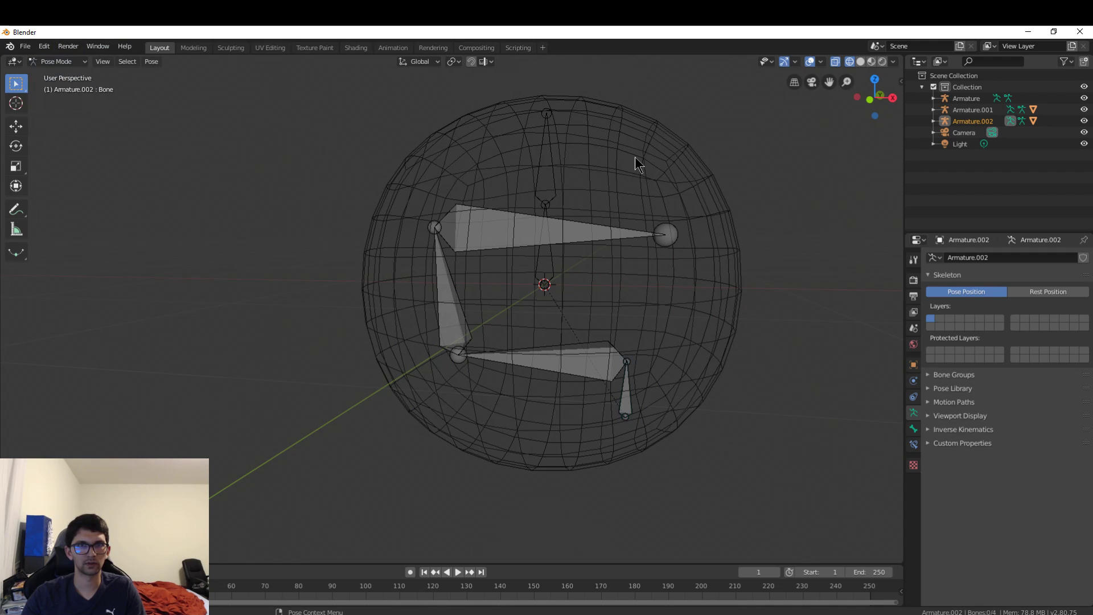
{"action": "left_click", "coordinate": [56, 61]}
{"action": "left_click", "coordinate": [56, 74]}
{"action": "left_click", "coordinate": [489, 145]}
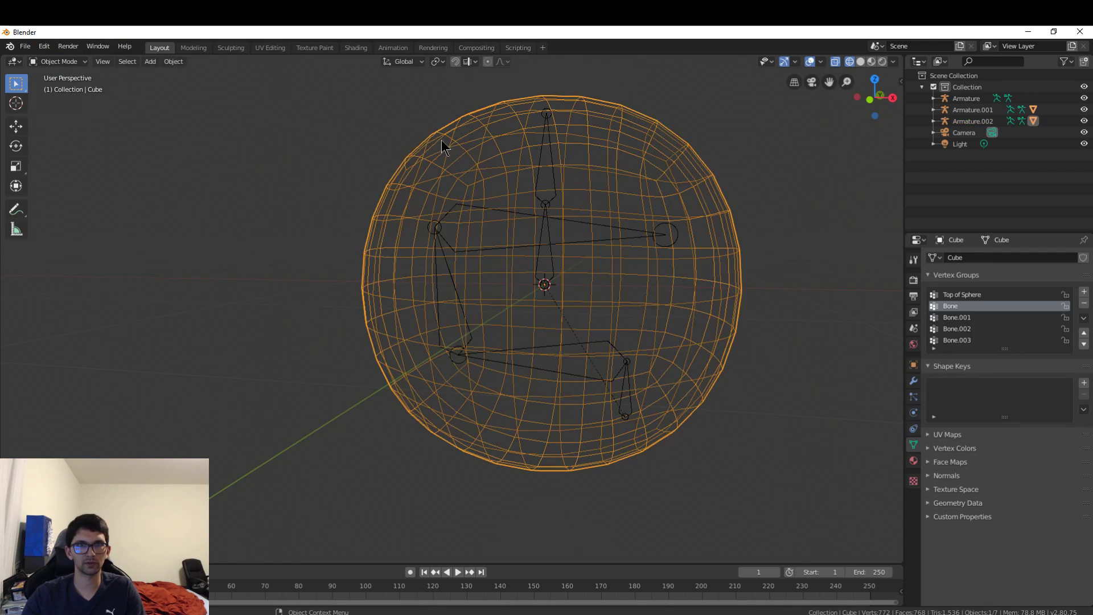
{"action": "left_click", "coordinate": [57, 61]}
{"action": "left_click", "coordinate": [57, 88]}
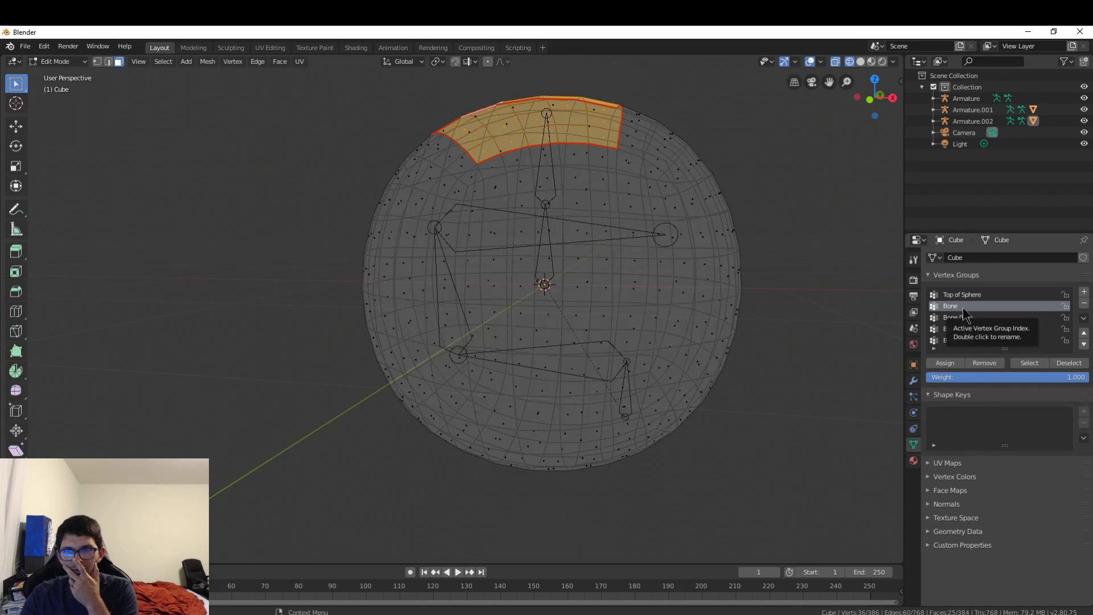
{"action": "left_click", "coordinate": [966, 339]}
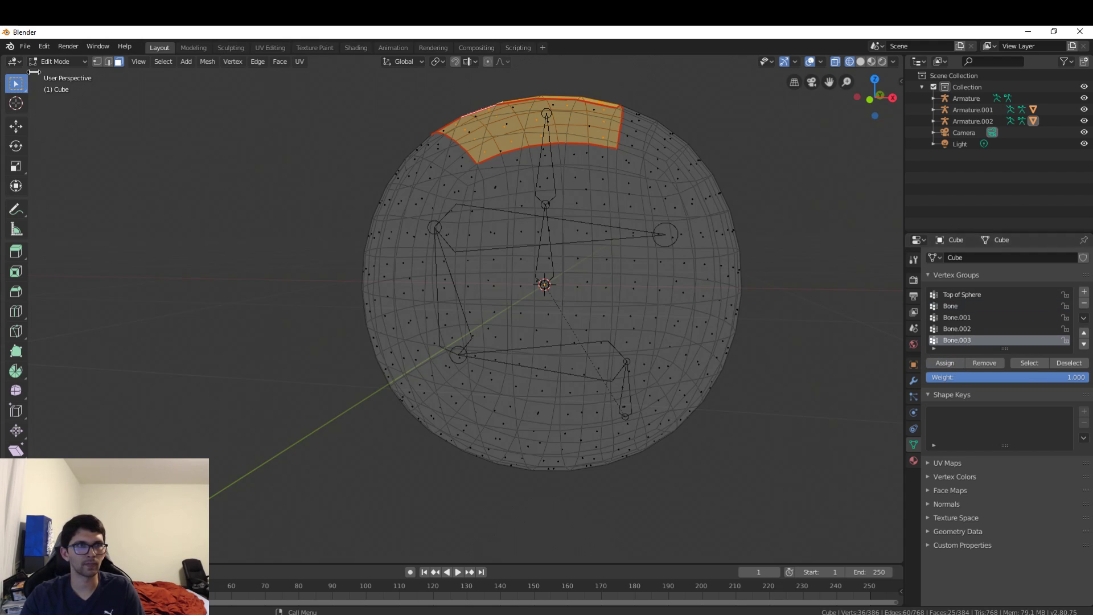
{"action": "left_click", "coordinate": [57, 62]}
{"action": "left_click", "coordinate": [54, 72]}
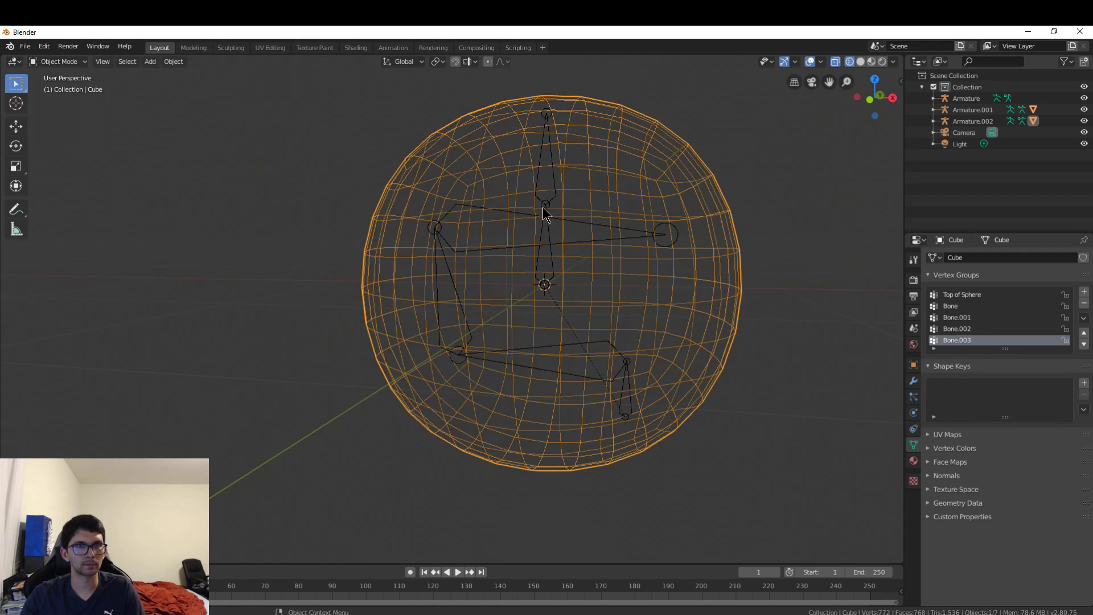
Step: Rotate Bone.003 of the third armature in Pose Mode to test how it deforms the sphere, and undo it
{"action": "left_click", "coordinate": [448, 222]}
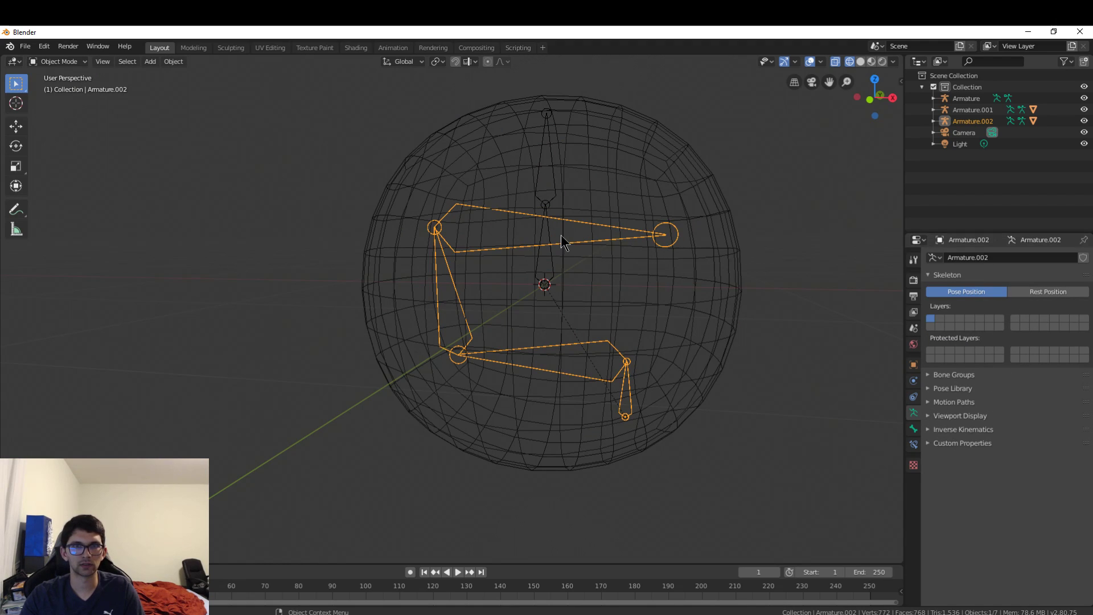
{"action": "left_click", "coordinate": [64, 60]}
{"action": "left_click", "coordinate": [51, 97]}
{"action": "left_click", "coordinate": [592, 239]}
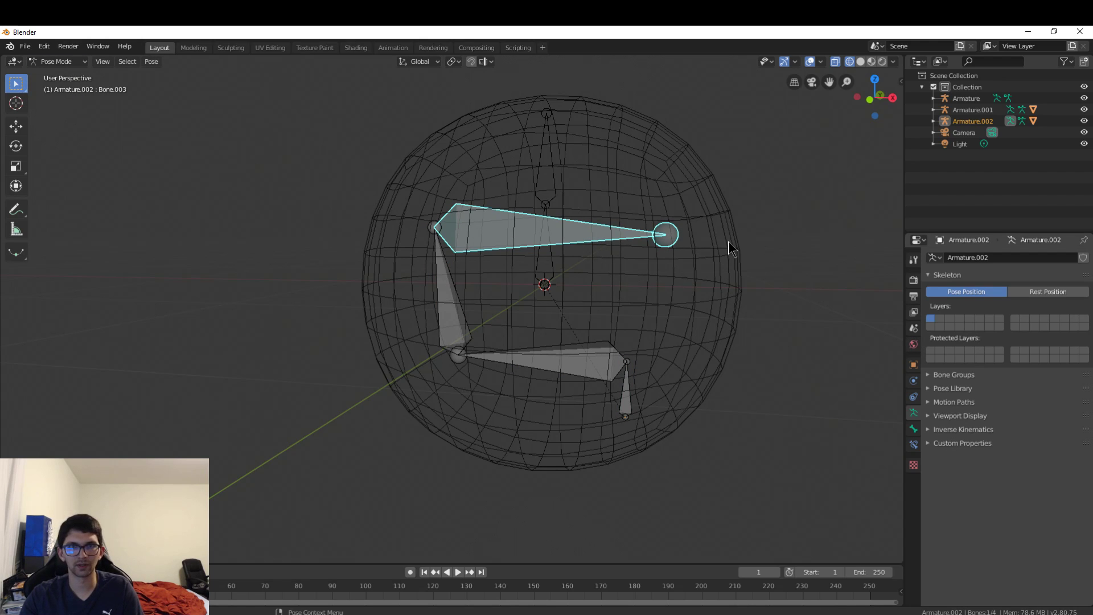
{"action": "key", "text": "r"}
{"action": "left_click", "coordinate": [683, 85]}
{"action": "middle_click_drag", "start_coordinate": [671, 211], "coordinate": [696, 234]}
{"action": "key", "text": "ctrl+z"}
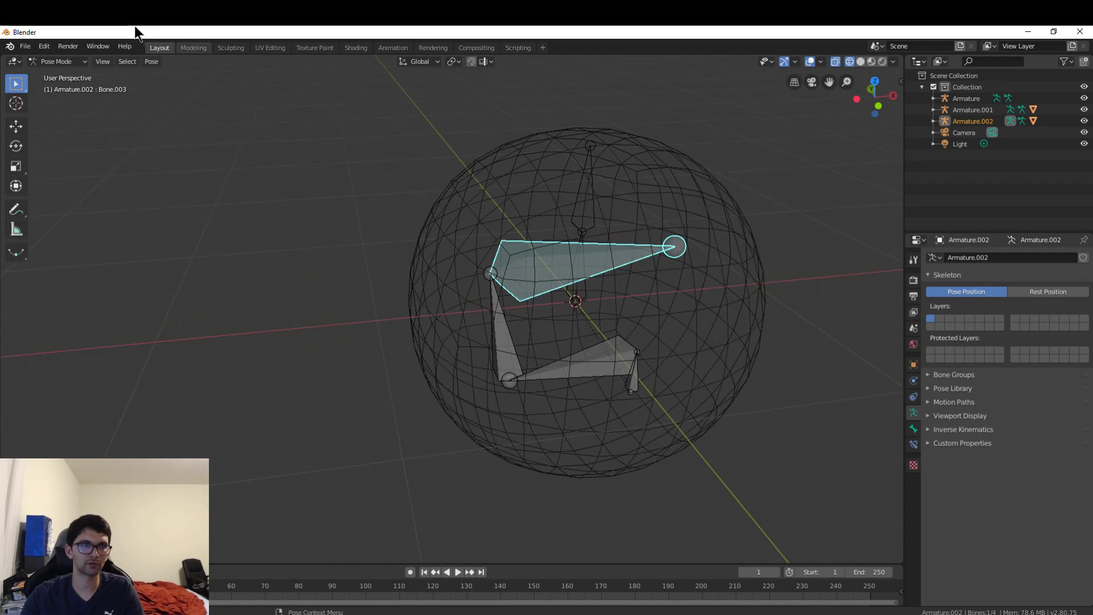
Step: Return the third armature to Object Mode, open the sphere in Edit Mode, and deselect all its faces
{"action": "left_click", "coordinate": [62, 61]}
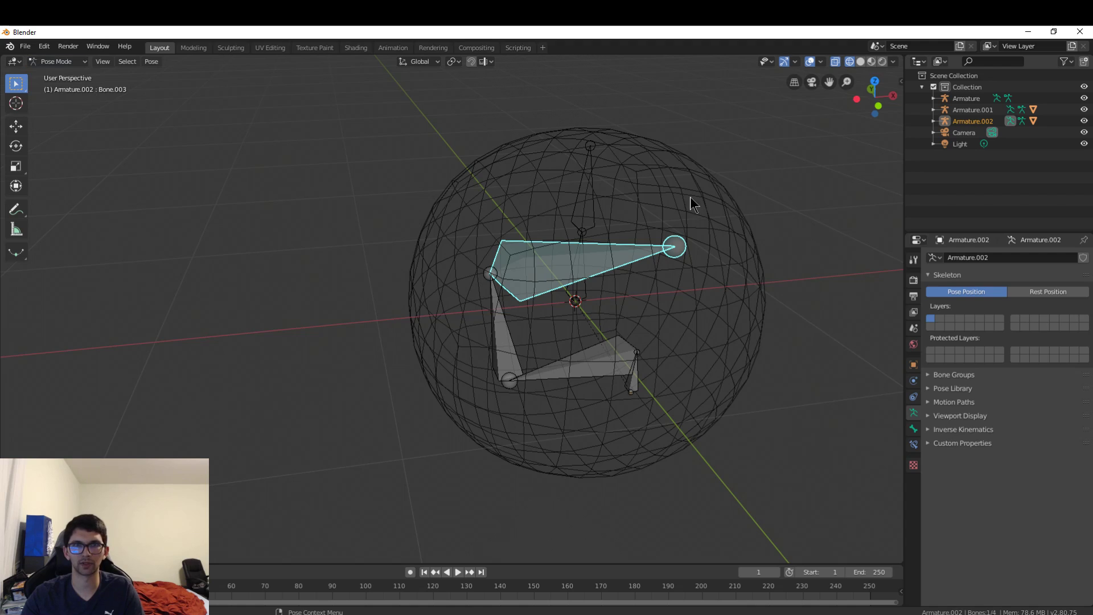
{"action": "left_click", "coordinate": [689, 194]}
{"action": "left_click", "coordinate": [63, 61]}
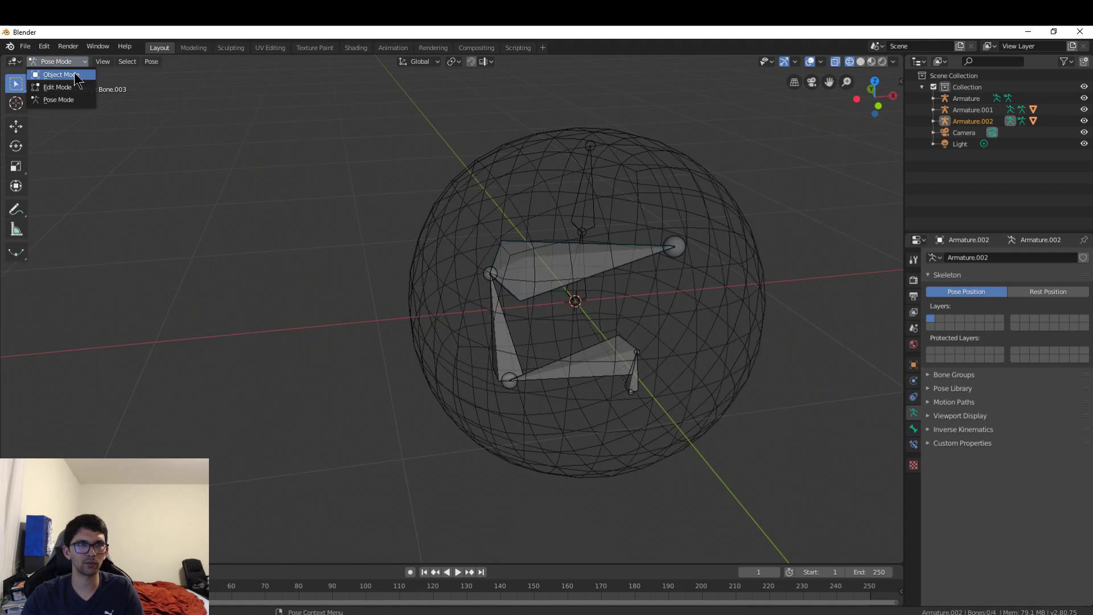
{"action": "left_click", "coordinate": [57, 75]}
{"action": "left_click", "coordinate": [661, 173]}
{"action": "left_click", "coordinate": [58, 62]}
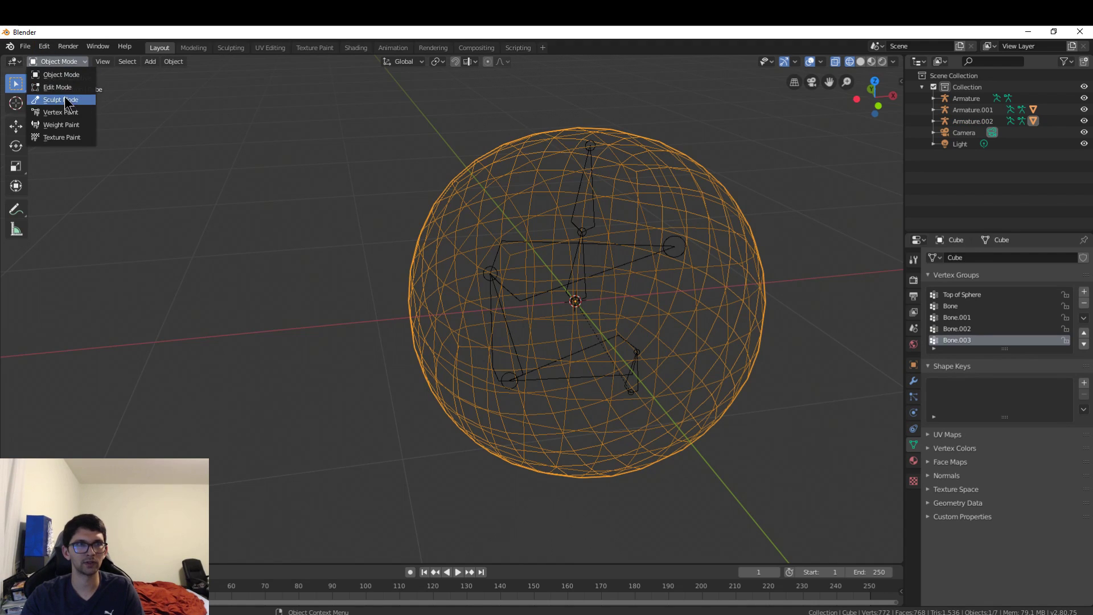
{"action": "left_click", "coordinate": [67, 87]}
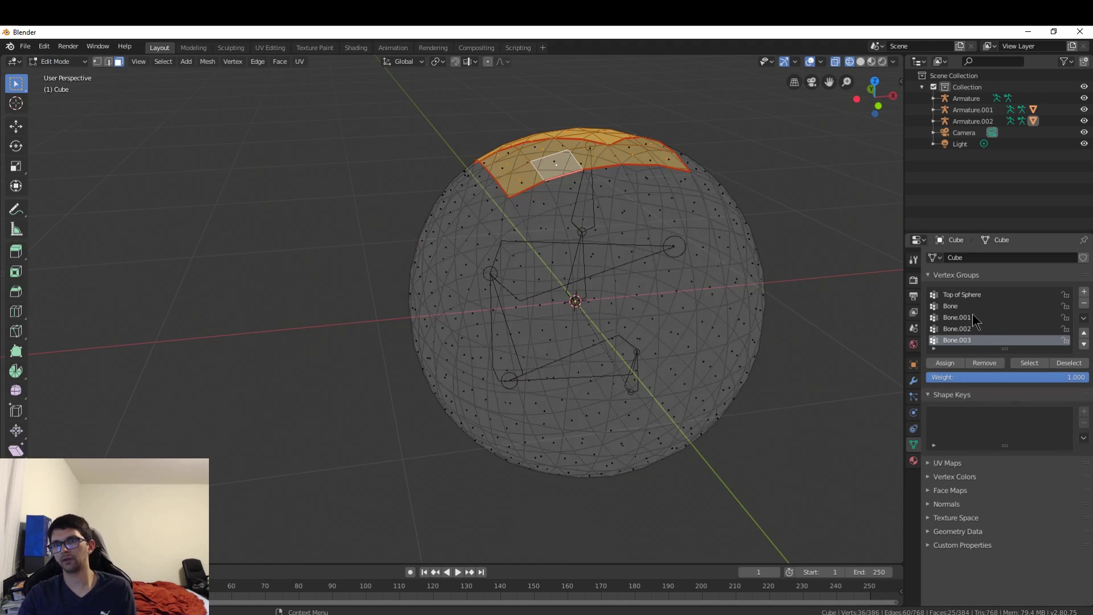
{"action": "key", "text": "alt+a"}
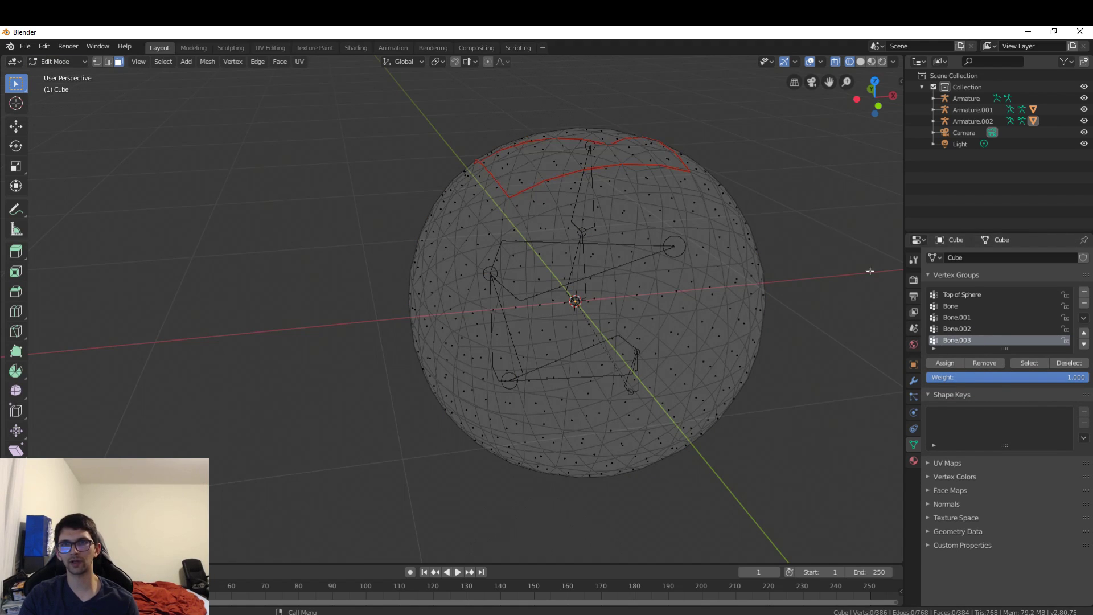
Step: Go through the sphere's vertex groups Bone.002, Bone.001 and Bone, making each active in turn
{"action": "left_click", "coordinate": [975, 329]}
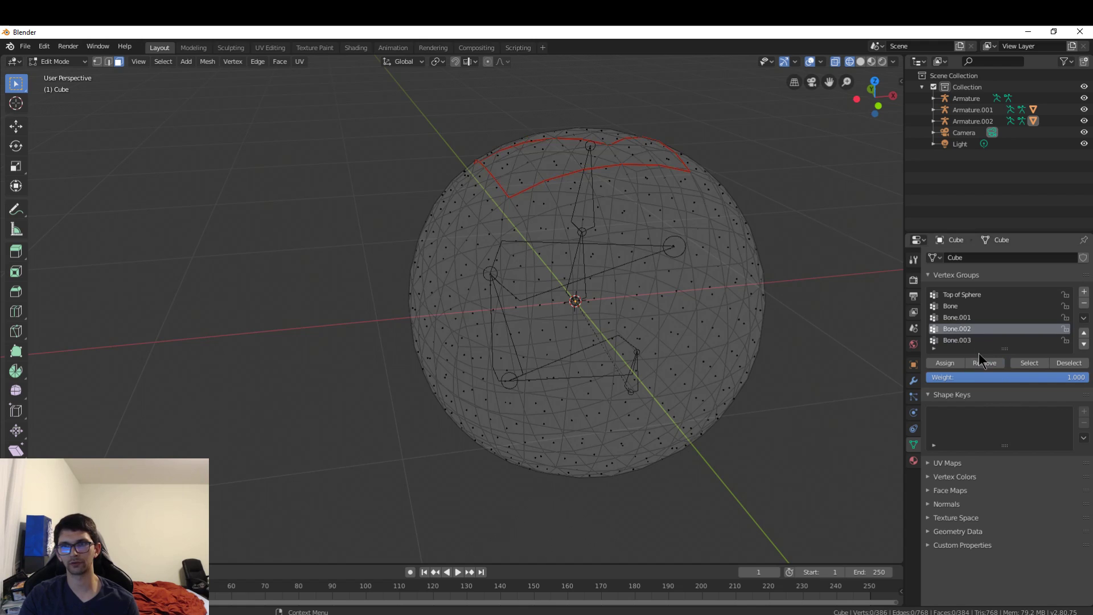
{"action": "left_click", "coordinate": [965, 318]}
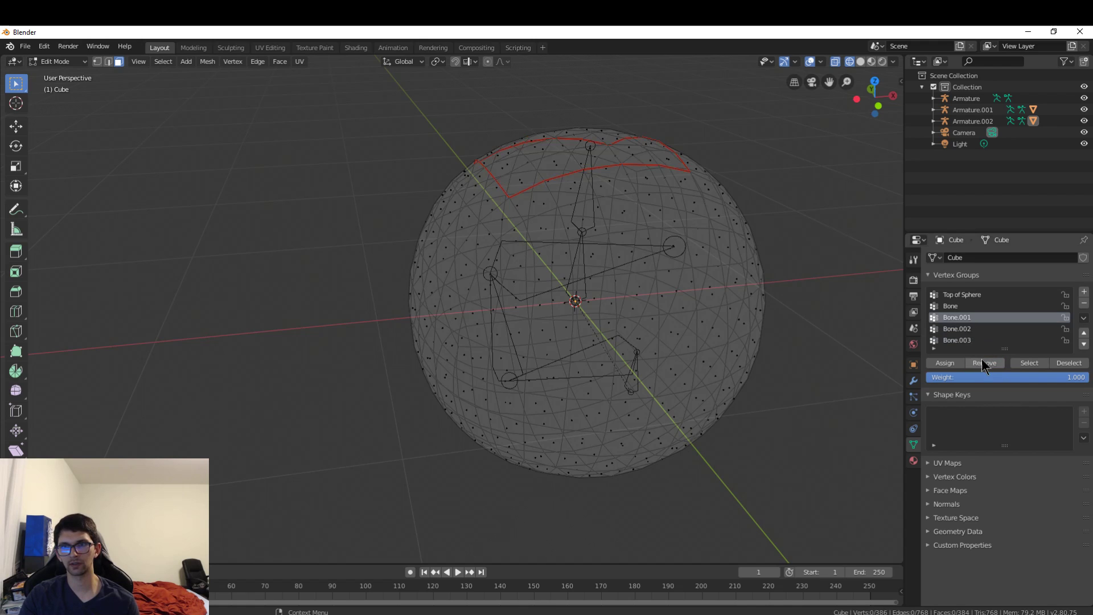
{"action": "left_click", "coordinate": [972, 308]}
Step: Show the sphere in solid shading, make Bone.003 the active group, and select the faces outside the seam-bounded top patch
{"action": "middle_click_drag", "start_coordinate": [692, 149], "coordinate": [700, 202]}
{"action": "key", "text": "z"}
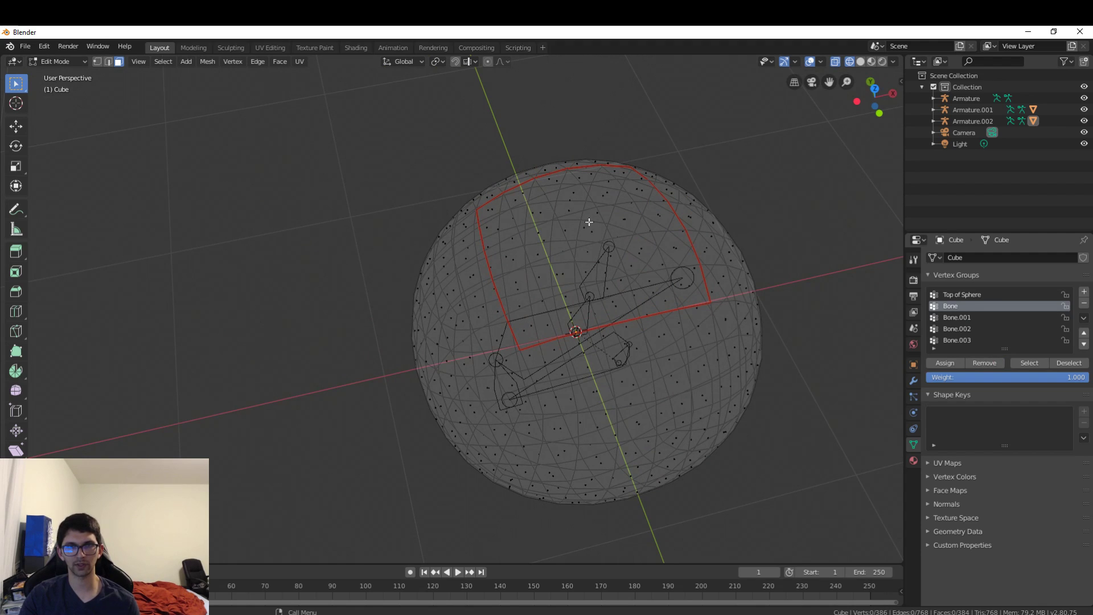
{"action": "key", "text": "z"}
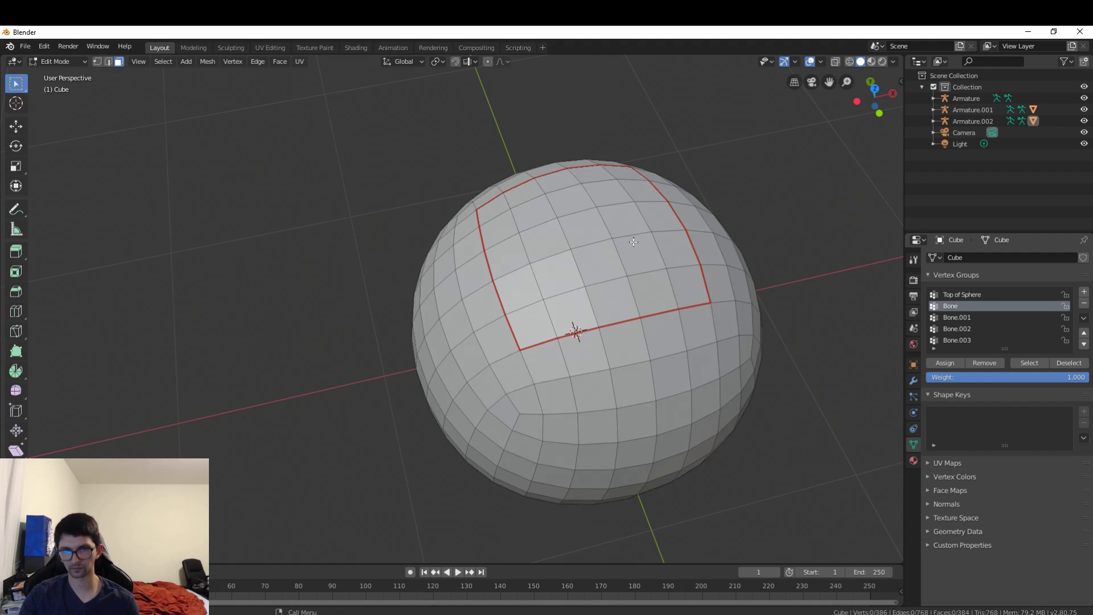
{"action": "key", "text": "l"}
{"action": "left_click", "coordinate": [969, 340]}
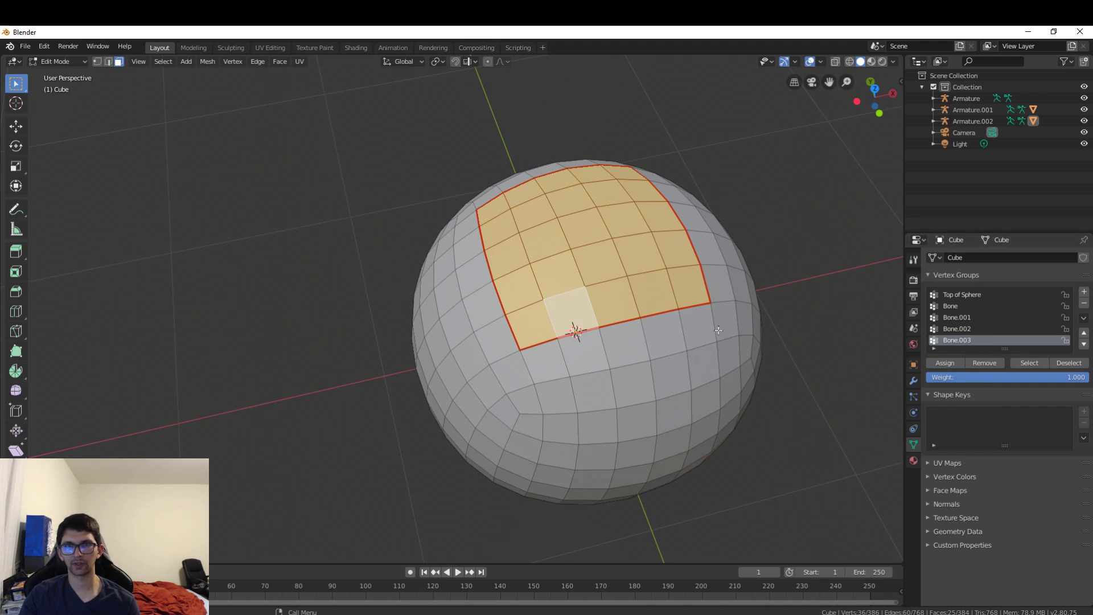
{"action": "left_click", "coordinate": [837, 244]}
{"action": "key", "text": "l"}
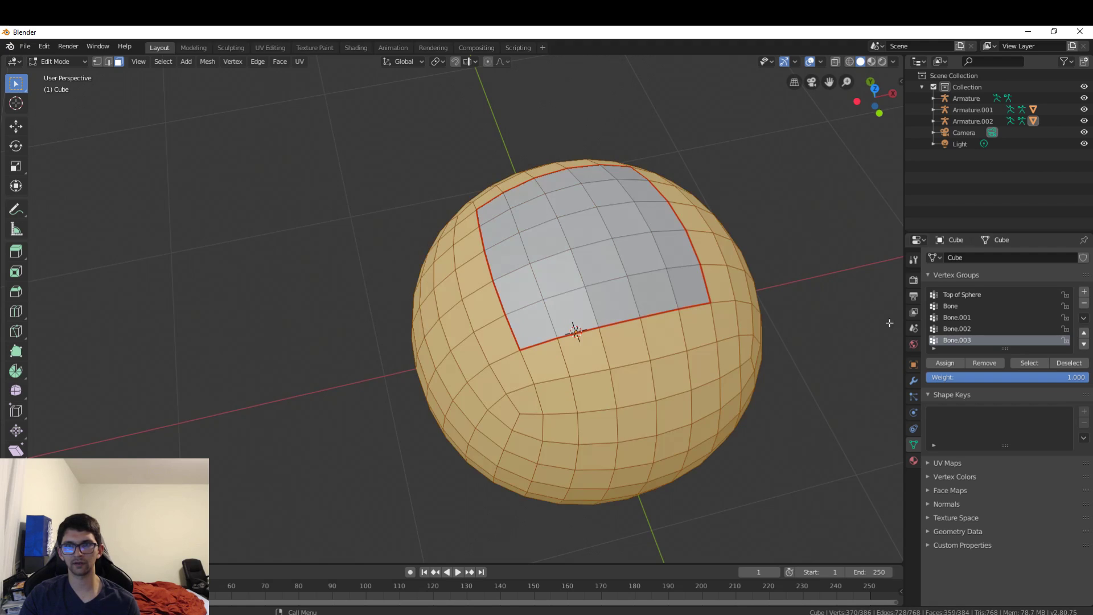
Step: With the faces selected, step back through groups Bone.002 and Bone.001, leaving Bone as the active vertex group
{"action": "left_click", "coordinate": [971, 325]}
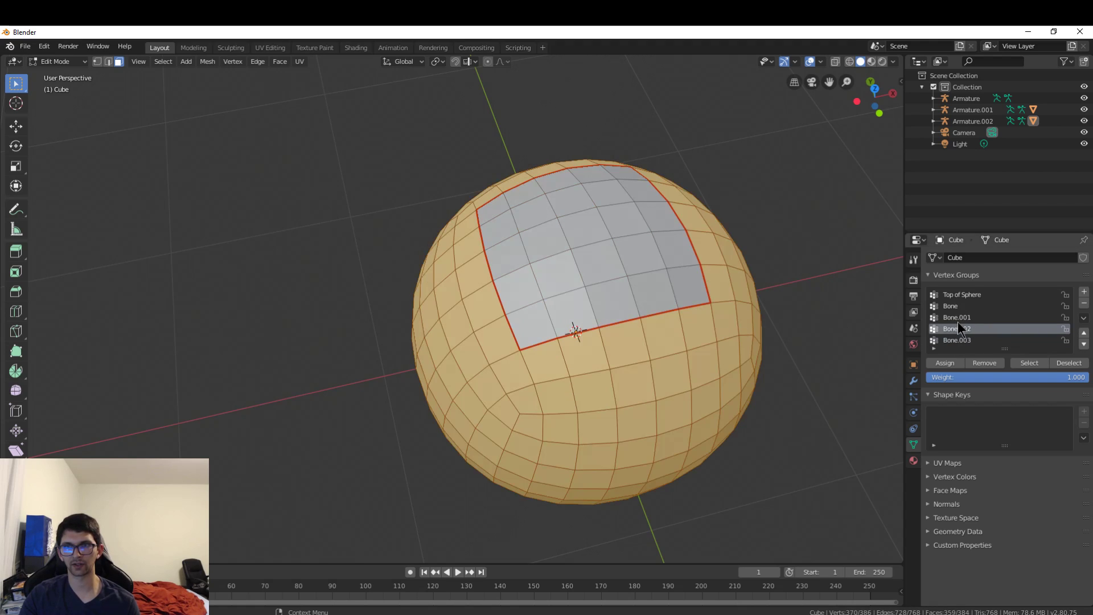
{"action": "left_click", "coordinate": [969, 321]}
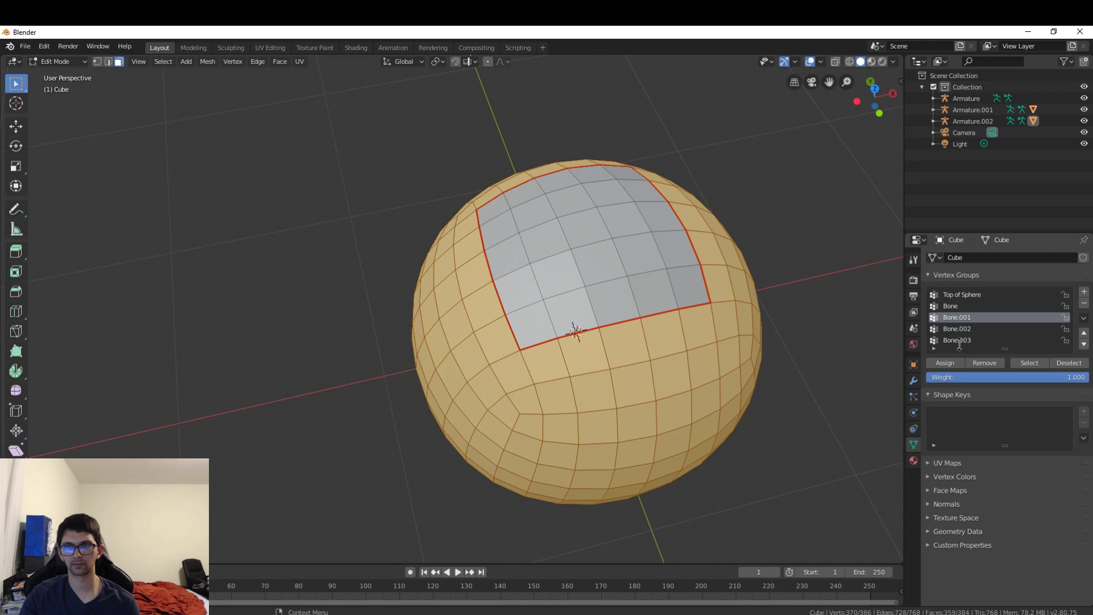
{"action": "left_click", "coordinate": [961, 307]}
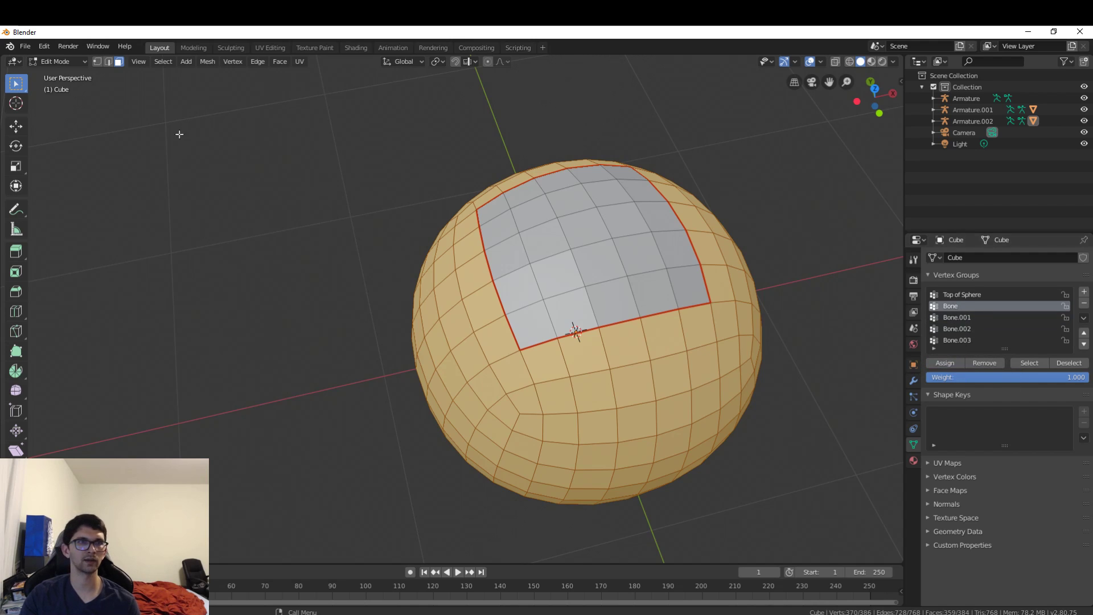
Step: Leave the sphere's Edit Mode for Object Mode and display the scene in wireframe
{"action": "left_click", "coordinate": [57, 62]}
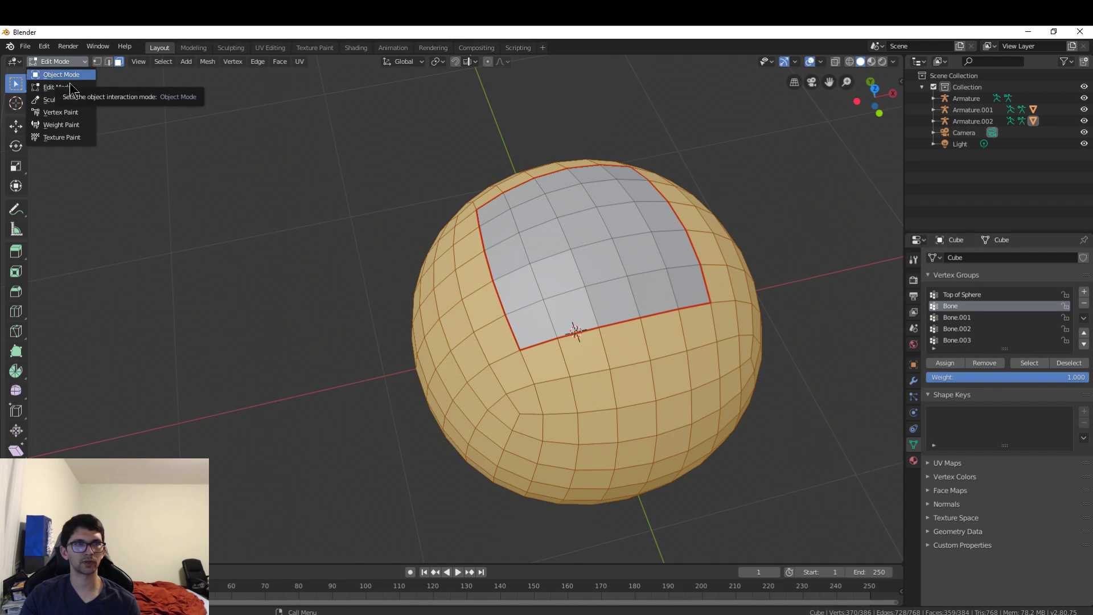
{"action": "left_click", "coordinate": [71, 86]}
{"action": "left_click", "coordinate": [62, 66]}
{"action": "left_click", "coordinate": [66, 74]}
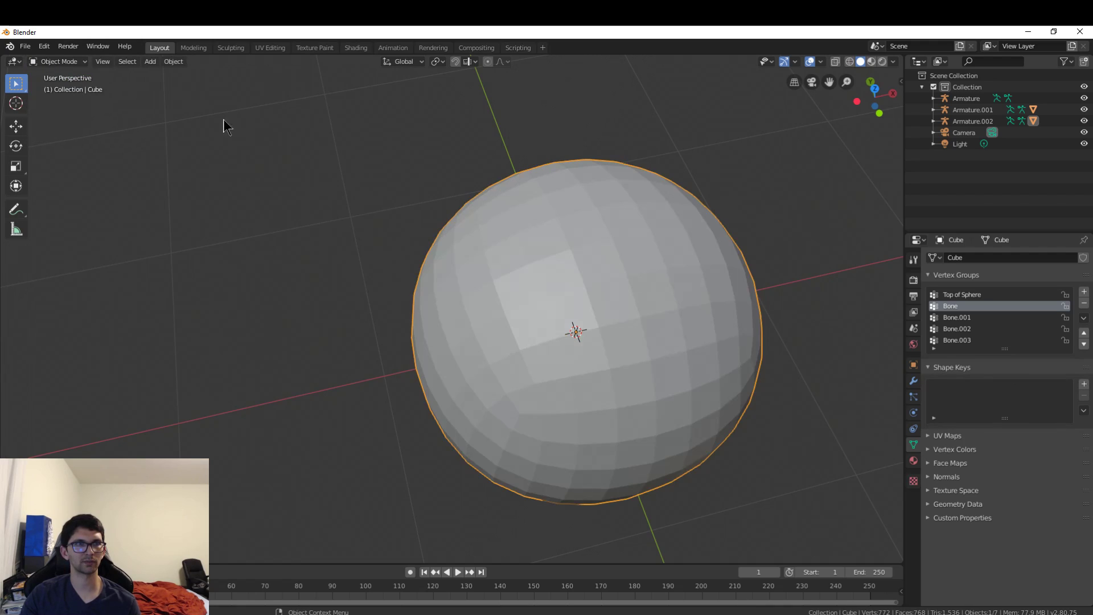
{"action": "key", "text": "shift+z"}
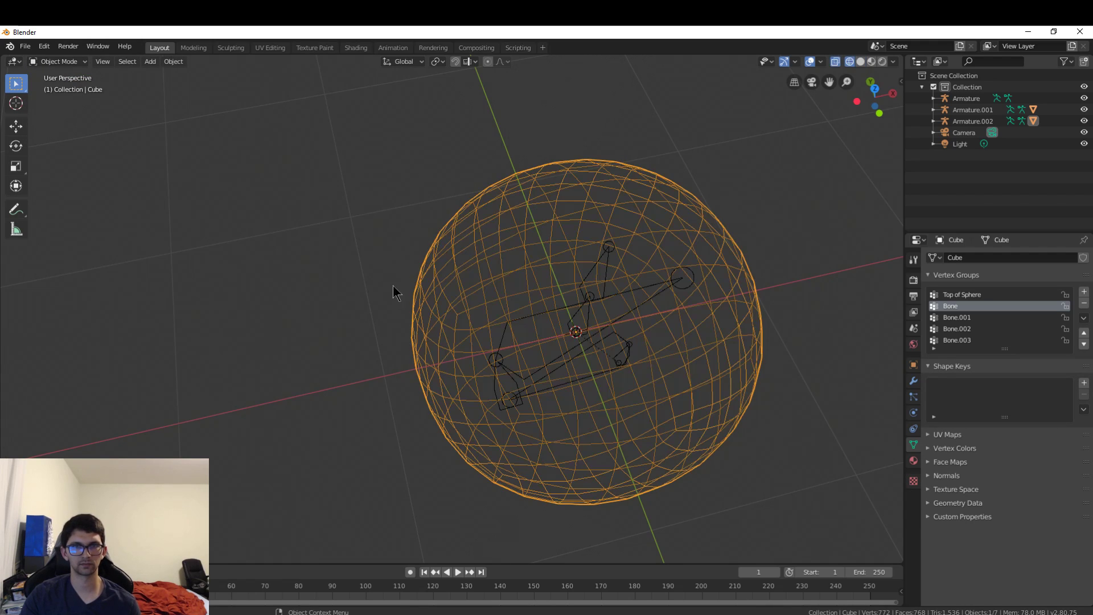
Step: Select the third armature inside the sphere and put it in Pose Mode
{"action": "left_click", "coordinate": [593, 289]}
{"action": "left_click", "coordinate": [541, 337]}
{"action": "left_click", "coordinate": [497, 363]}
{"action": "middle_click_drag", "start_coordinate": [496, 367], "coordinate": [267, 33]}
{"action": "left_click", "coordinate": [69, 65]}
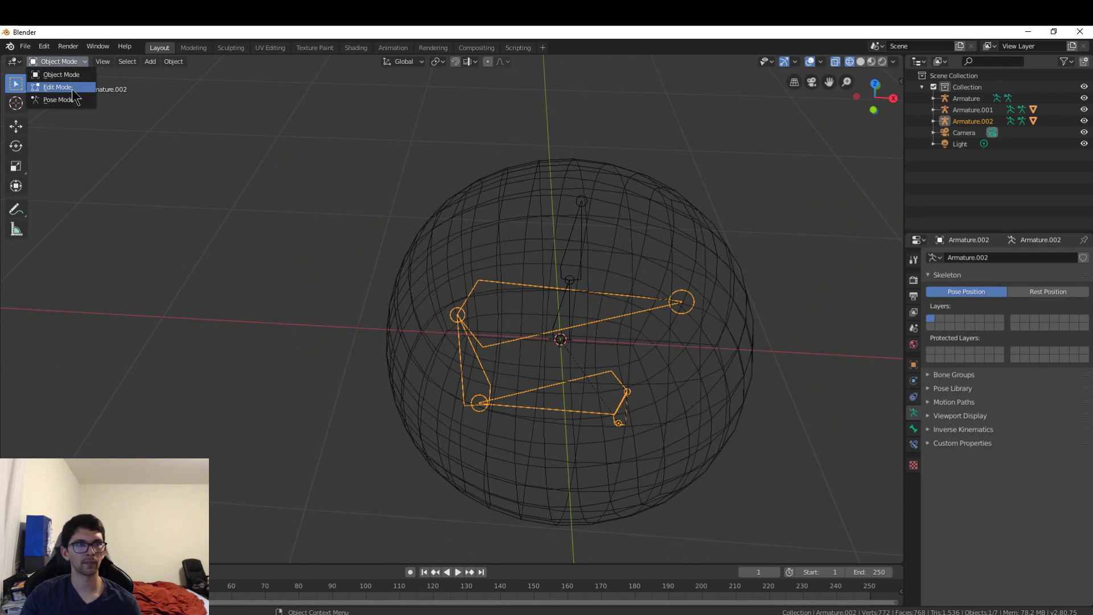
{"action": "left_click", "coordinate": [73, 100]}
Step: Try rotating the uppermost bone, Bone.003, by about 89° to test the sphere's deformation, and revert the rotation
{"action": "right_click", "coordinate": [500, 305]}
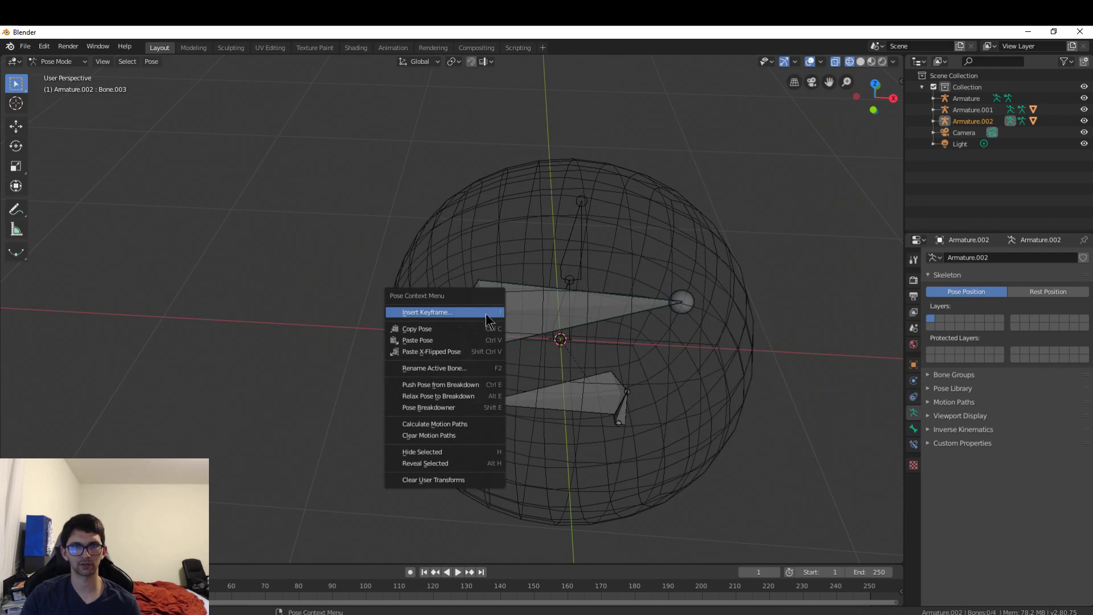
{"action": "left_click", "coordinate": [590, 309]}
{"action": "middle_click_drag", "start_coordinate": [534, 321], "coordinate": [564, 281]}
{"action": "key", "text": "r"}
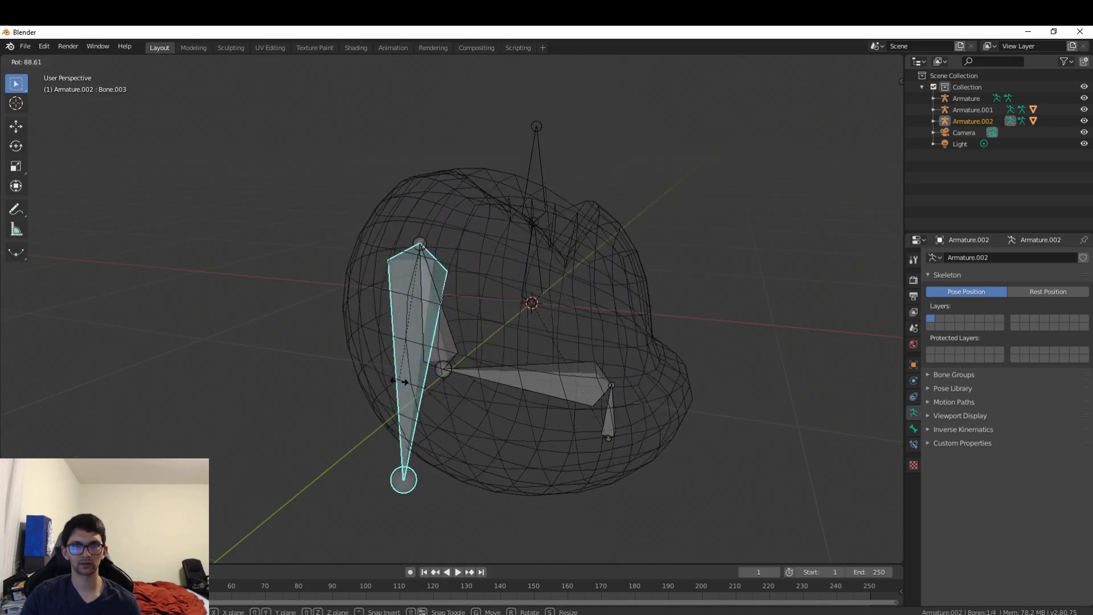
{"action": "left_click", "coordinate": [549, 272]}
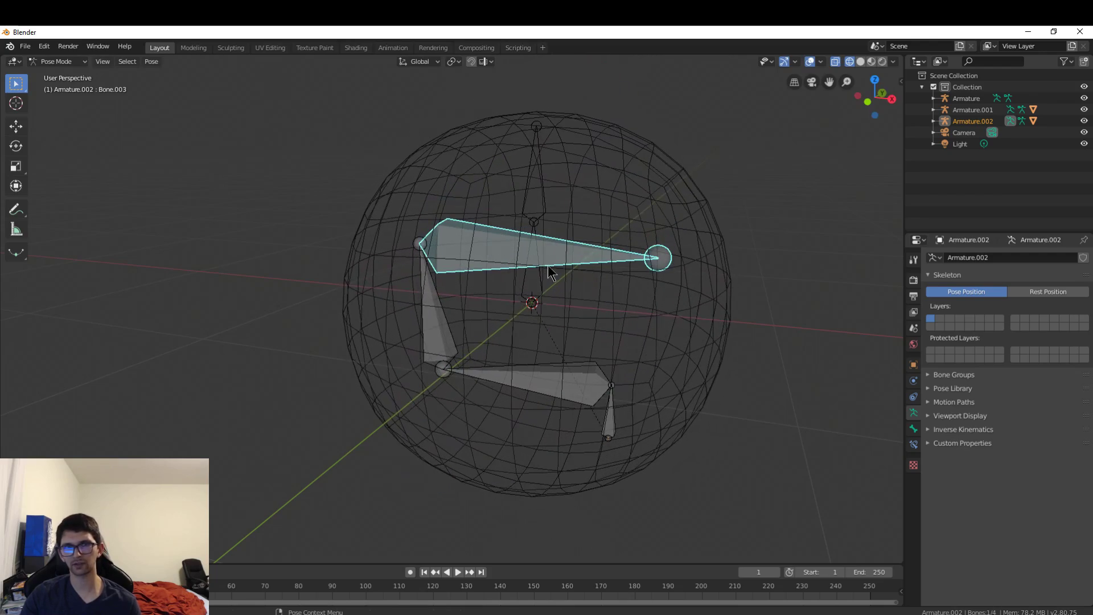
Step: Try rotating the small root bone of the third armature, and undo the rotation
{"action": "left_click", "coordinate": [609, 413]}
{"action": "key", "text": "r"}
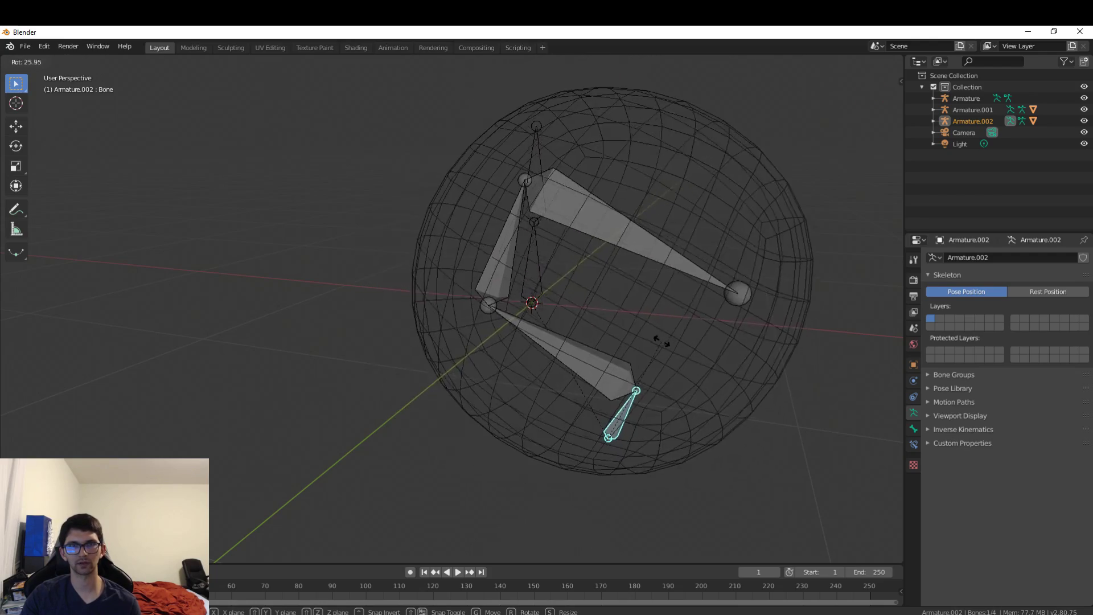
{"action": "left_click", "coordinate": [583, 360]}
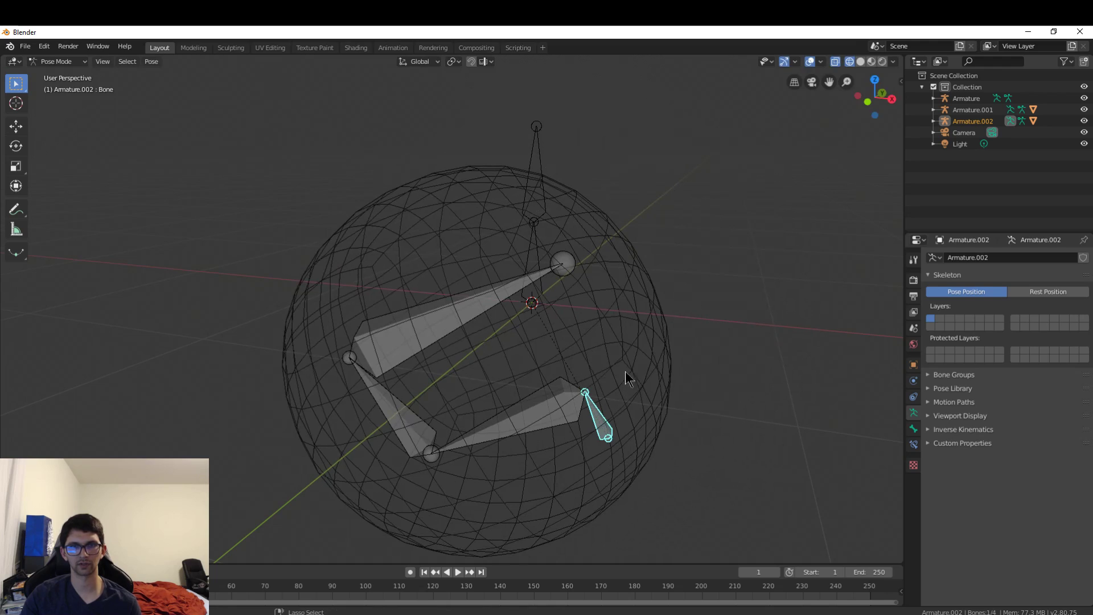
{"action": "key", "text": "ctrl+z"}
{"action": "key", "text": "ctrl+z"}
Step: Rotate Bone.001 by about -31° to test how it deforms the sphere, and undo the rotation
{"action": "left_click", "coordinate": [523, 379]}
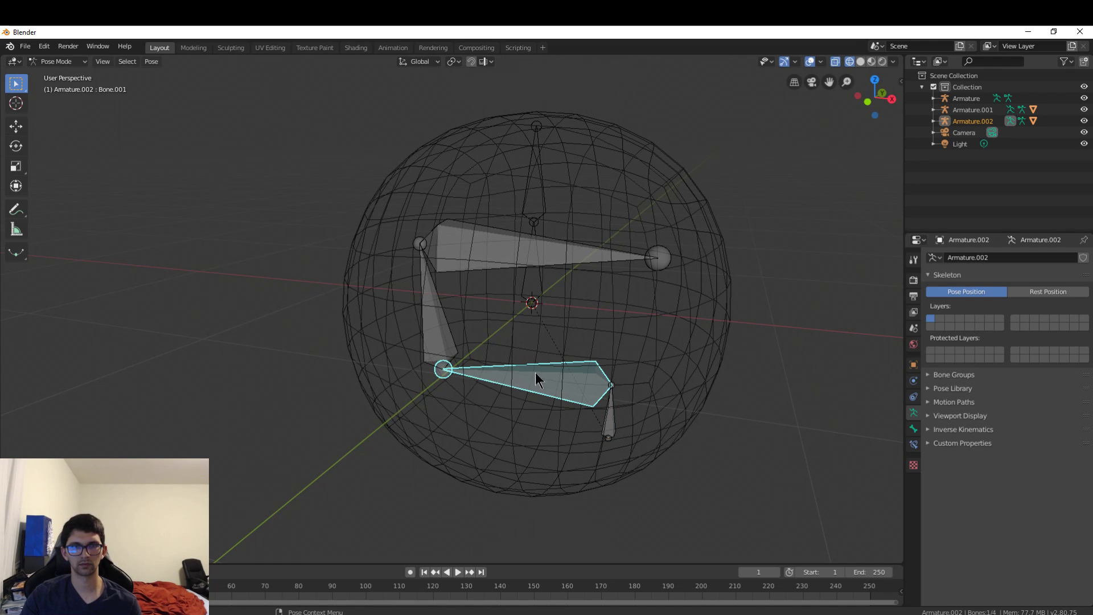
{"action": "key", "text": "r"}
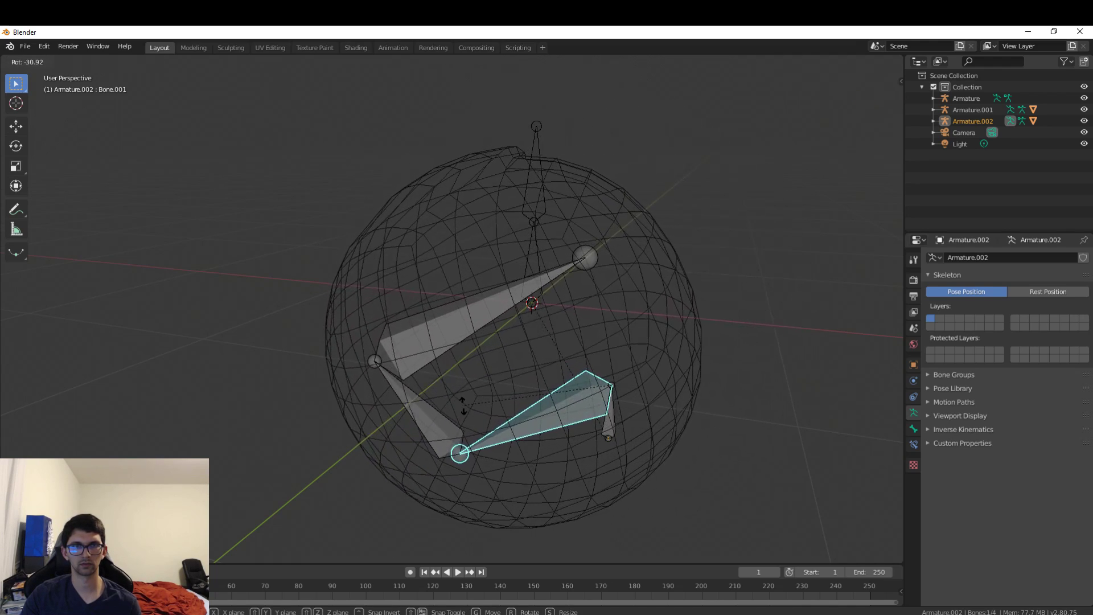
{"action": "left_click", "coordinate": [462, 406]}
{"action": "mouse_move", "coordinate": [520, 302]}
{"action": "middle_mouse_down"}
{"action": "mouse_move", "coordinate": [564, 289]}
{"action": "mouse_move", "coordinate": [608, 317]}
{"action": "mouse_move", "coordinate": [551, 280]}
{"action": "mouse_move", "coordinate": [519, 296]}
{"action": "middle_mouse_up"}
{"action": "scroll", "coordinate": [459, 149], "scroll_direction": "down", "scroll_amount": 1}
{"action": "key", "text": "ctrl+z"}
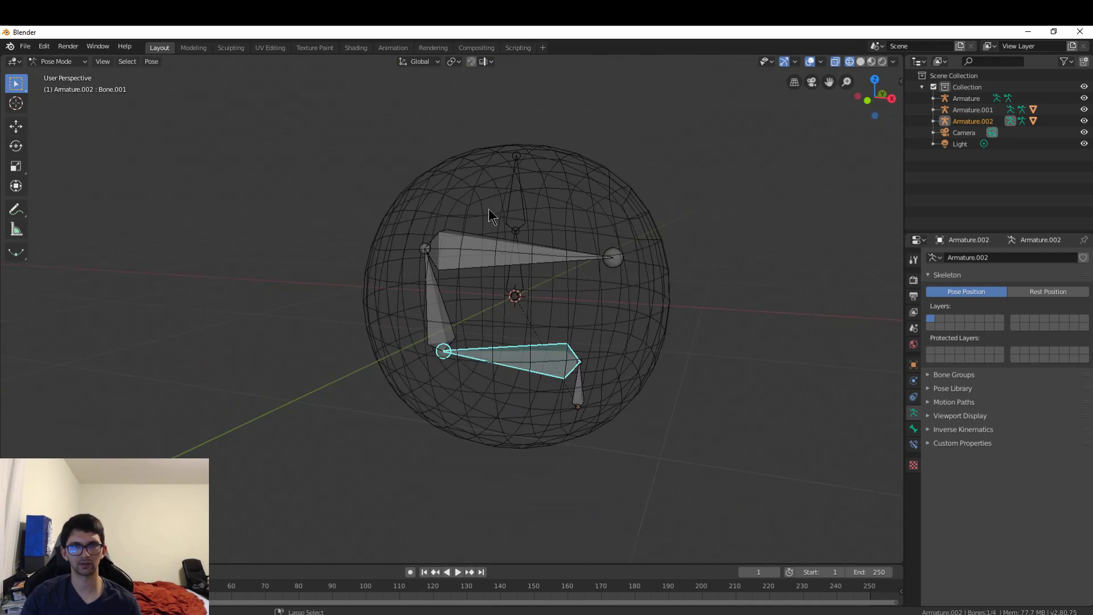
Step: Try rotating Bone.002 by about -35° to test its influence on the sphere, and revert the rotation
{"action": "left_click", "coordinate": [432, 315]}
{"action": "key", "text": "r"}
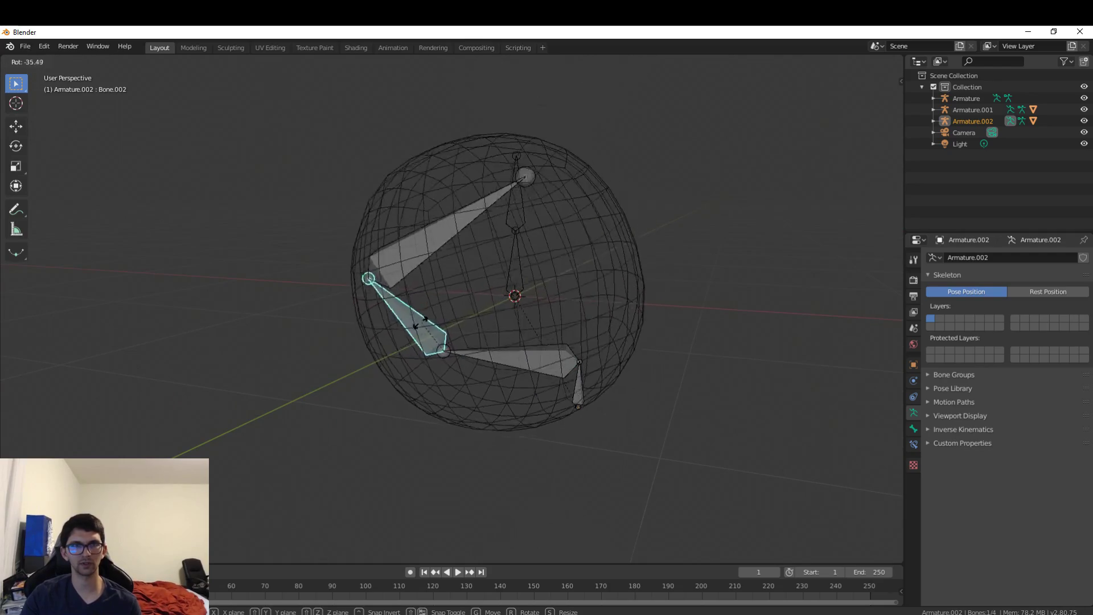
{"action": "left_click", "coordinate": [632, 262]}
{"action": "middle_click_drag", "start_coordinate": [632, 261], "coordinate": [558, 294]}
Step: Tilt Bone.003 slightly upward to test its influence on the sphere, and undo the rotation
{"action": "left_click", "coordinate": [575, 280]}
{"action": "key", "text": "r"}
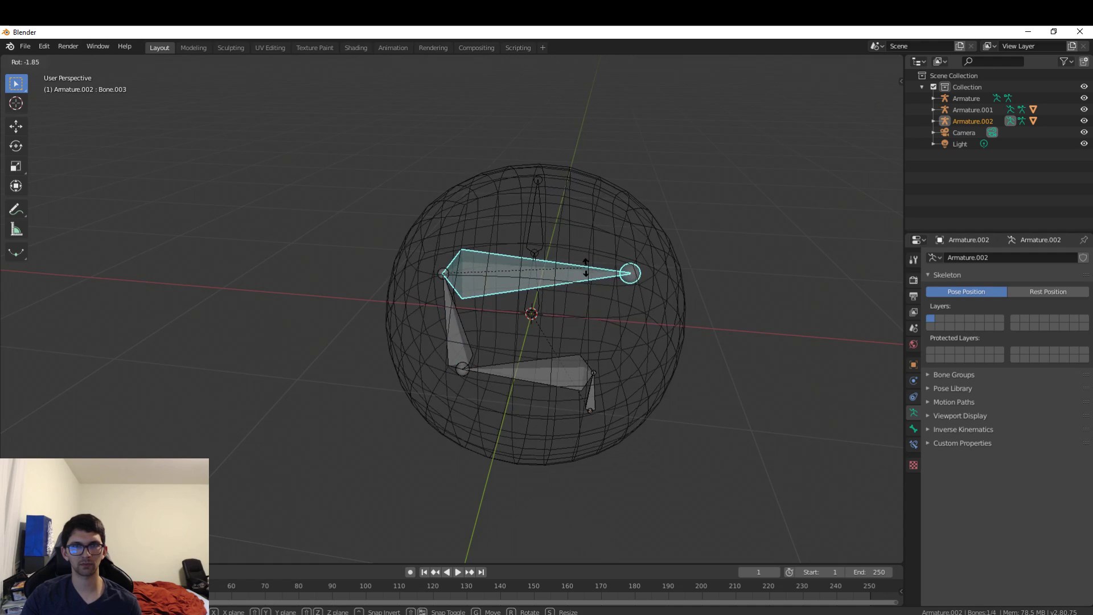
{"action": "left_click", "coordinate": [588, 242]}
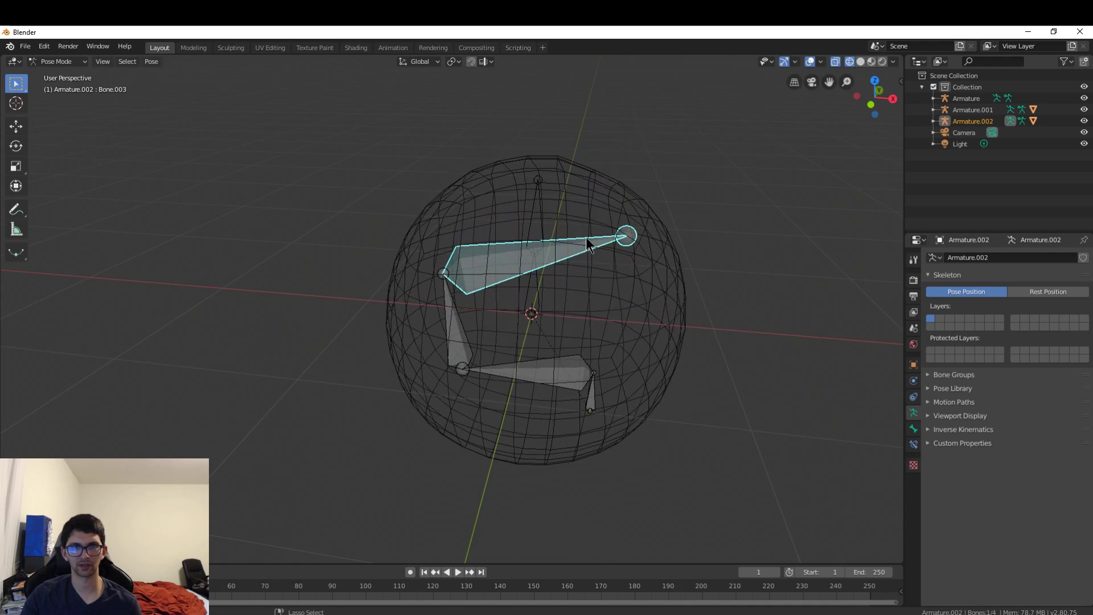
{"action": "key", "text": "ctrl+z"}
Step: Scale Bone.003 up until it extends well beyond the sphere, and examine the resulting mesh deformation from several angles
{"action": "key", "text": "s"}
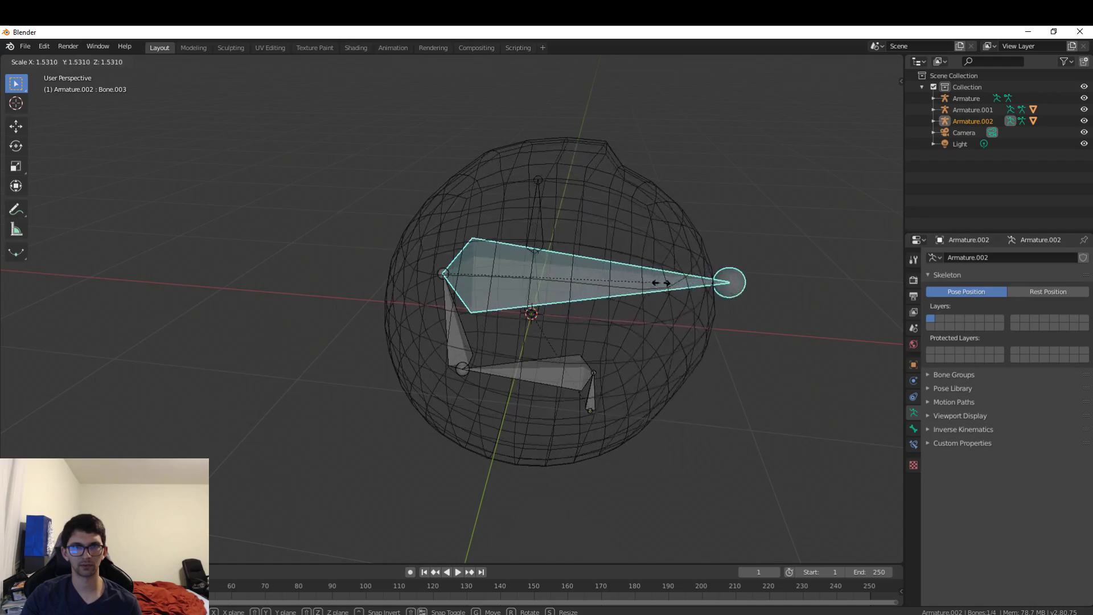
{"action": "left_click", "coordinate": [762, 288]}
{"action": "middle_click_drag", "start_coordinate": [763, 288], "coordinate": [707, 300]}
{"action": "scroll", "coordinate": [678, 282], "scroll_direction": "up", "scroll_amount": 2}
{"action": "scroll", "coordinate": [678, 282], "scroll_direction": "up", "scroll_amount": 1}
{"action": "middle_click_drag", "start_coordinate": [637, 199], "coordinate": [512, 194]}
{"action": "scroll", "coordinate": [668, 227], "scroll_direction": "down", "scroll_amount": 1}
{"action": "scroll", "coordinate": [668, 226], "scroll_direction": "down", "scroll_amount": 1}
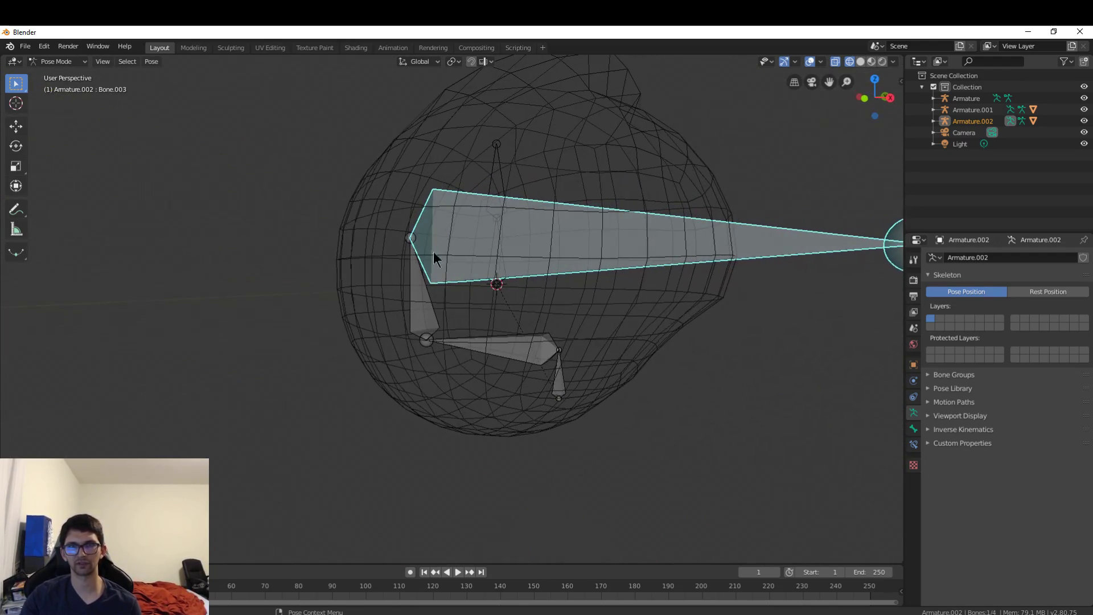
{"action": "mouse_move", "coordinate": [540, 262]}
{"action": "middle_mouse_down"}
{"action": "mouse_move", "coordinate": [590, 256]}
{"action": "mouse_move", "coordinate": [557, 257]}
{"action": "middle_mouse_up"}
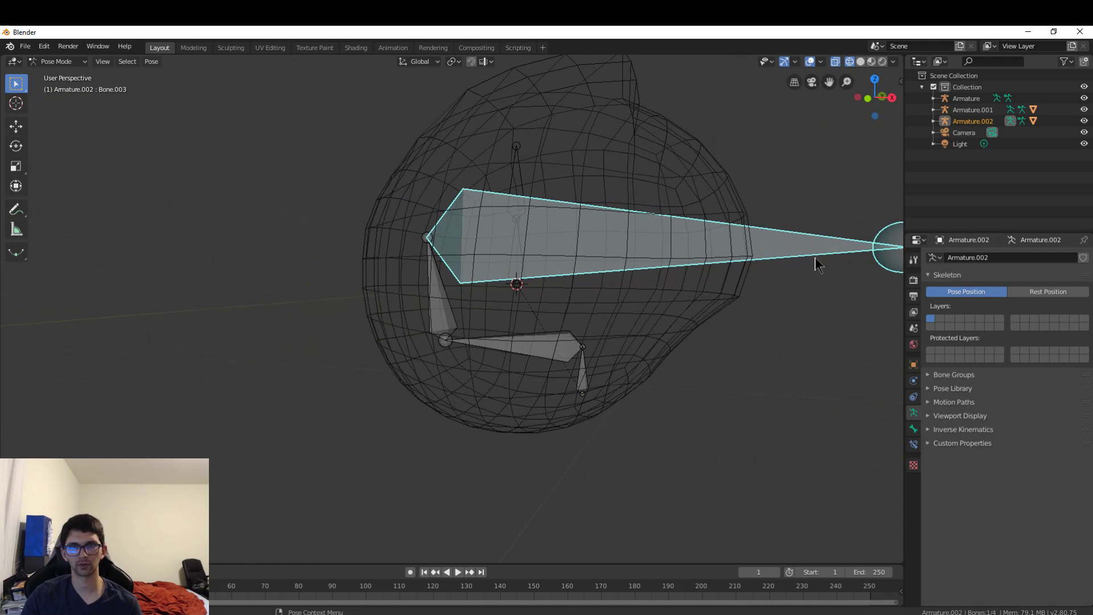
Step: Scale Bone.003 down by a factor of about 0.39 so it fits within the sphere, and deselect all bones
{"action": "key", "text": "s"}
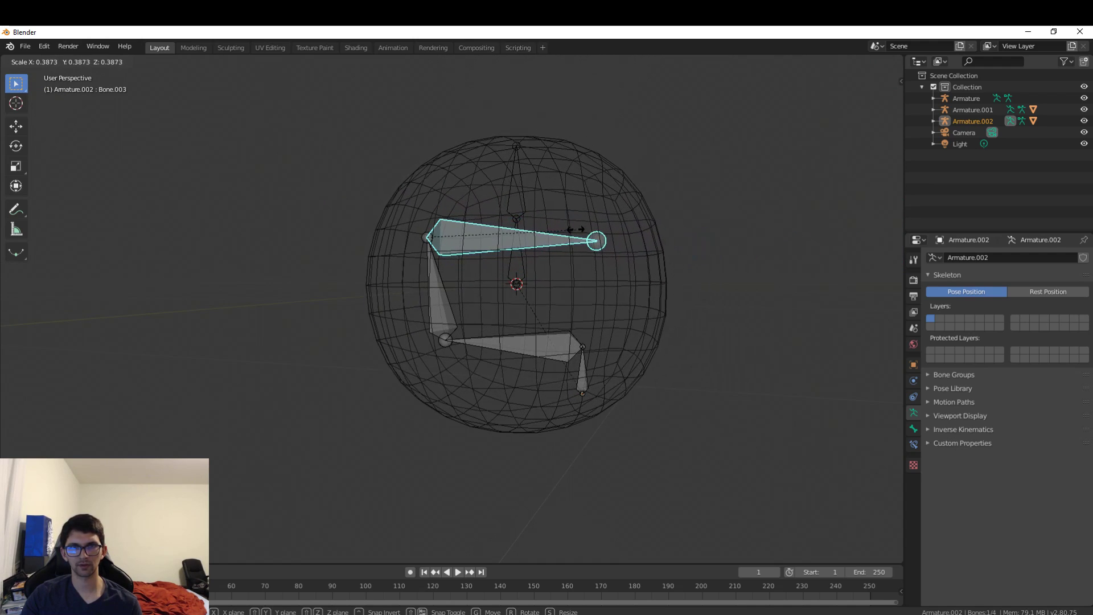
{"action": "left_click", "coordinate": [565, 233]}
{"action": "key", "text": "ctrl+z"}
{"action": "key", "text": "ctrl+shift+z"}
{"action": "middle_click_drag", "start_coordinate": [630, 241], "coordinate": [643, 262]}
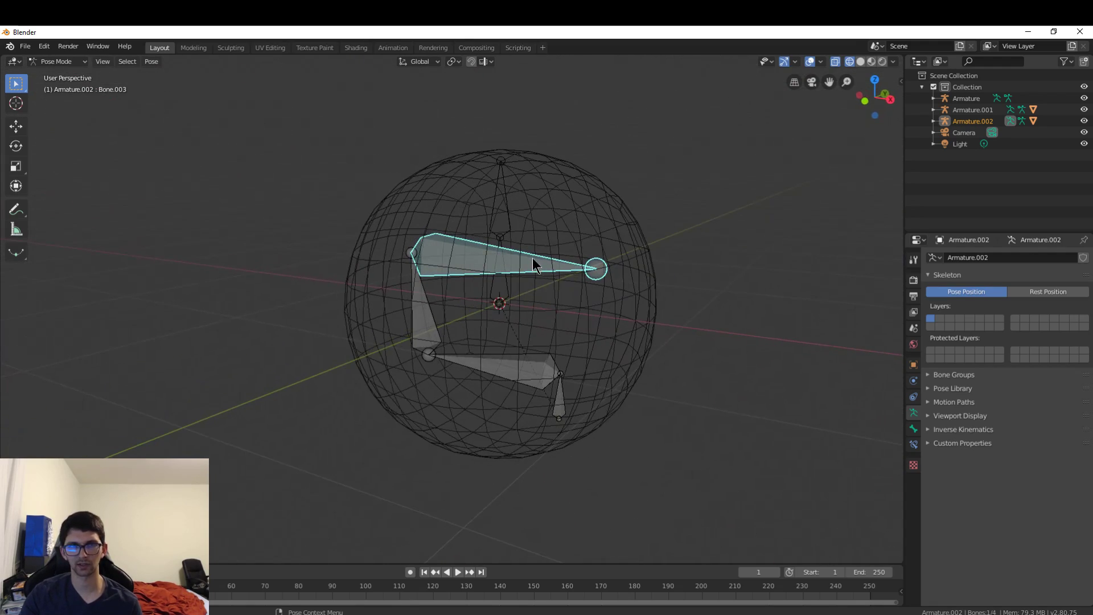
{"action": "key", "text": "alt+a"}
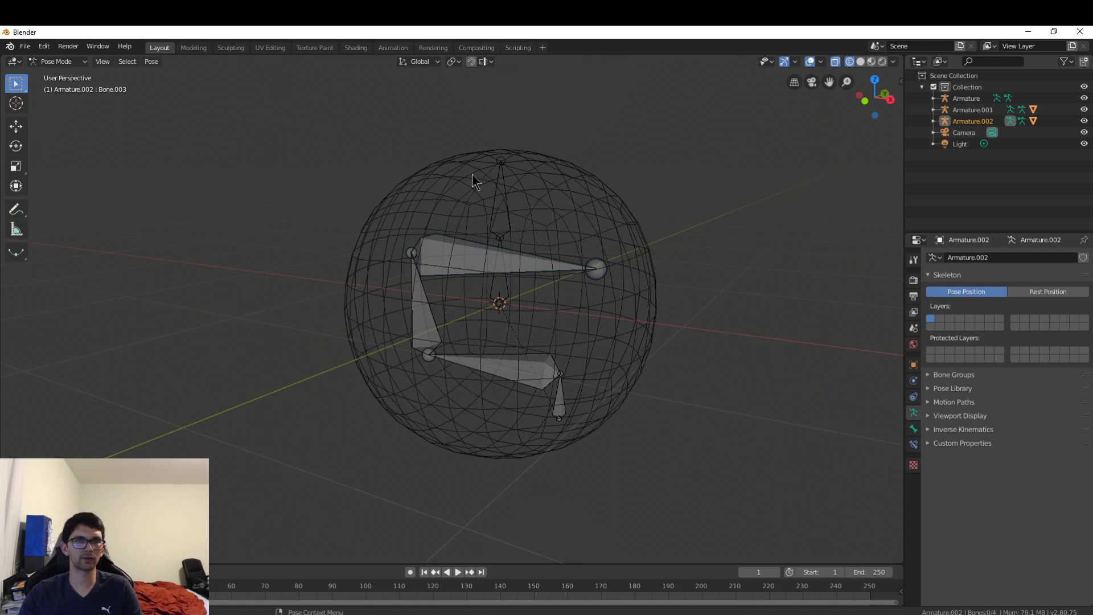
Step: Leave Pose Mode on the third armature and switch the vertical two-bone armature into Pose Mode
{"action": "left_click", "coordinate": [56, 62]}
{"action": "left_click", "coordinate": [61, 74]}
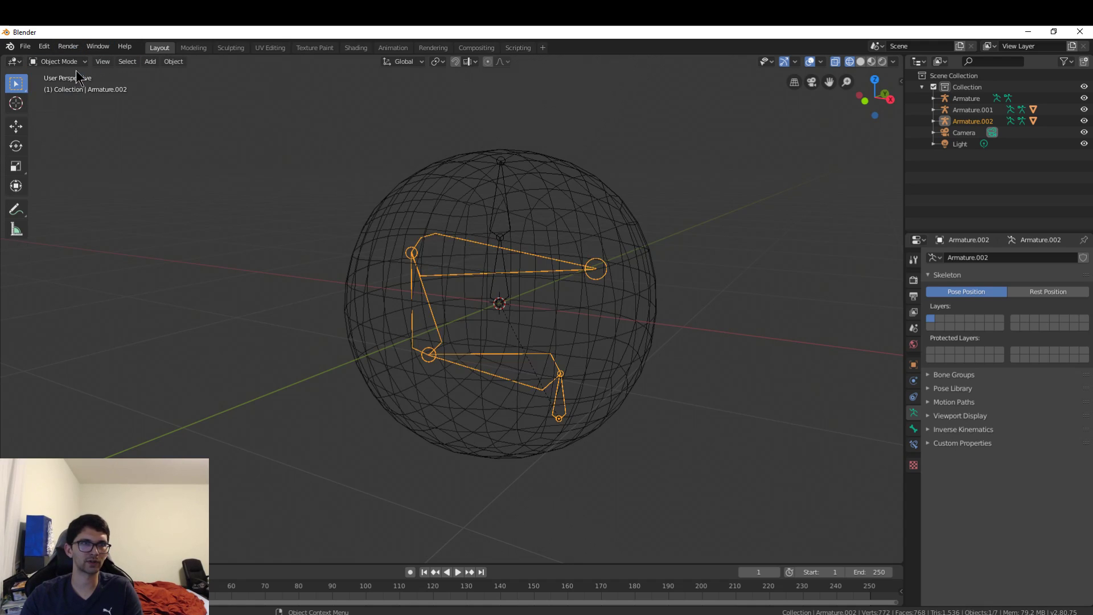
{"action": "left_click", "coordinate": [501, 209]}
{"action": "left_click", "coordinate": [493, 216]}
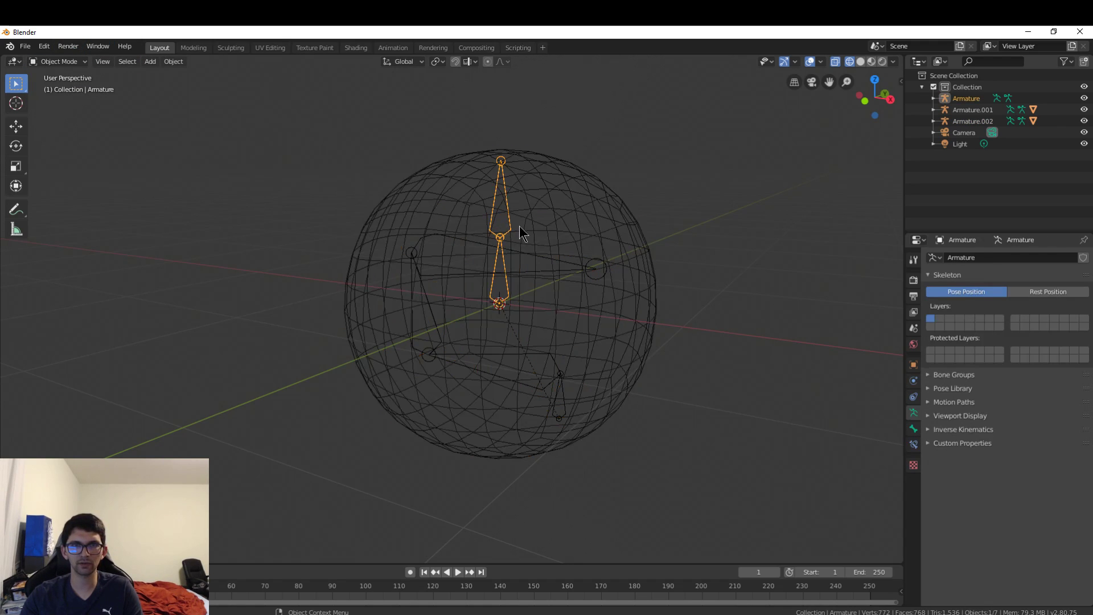
{"action": "left_click", "coordinate": [82, 63]}
{"action": "left_click", "coordinate": [80, 100]}
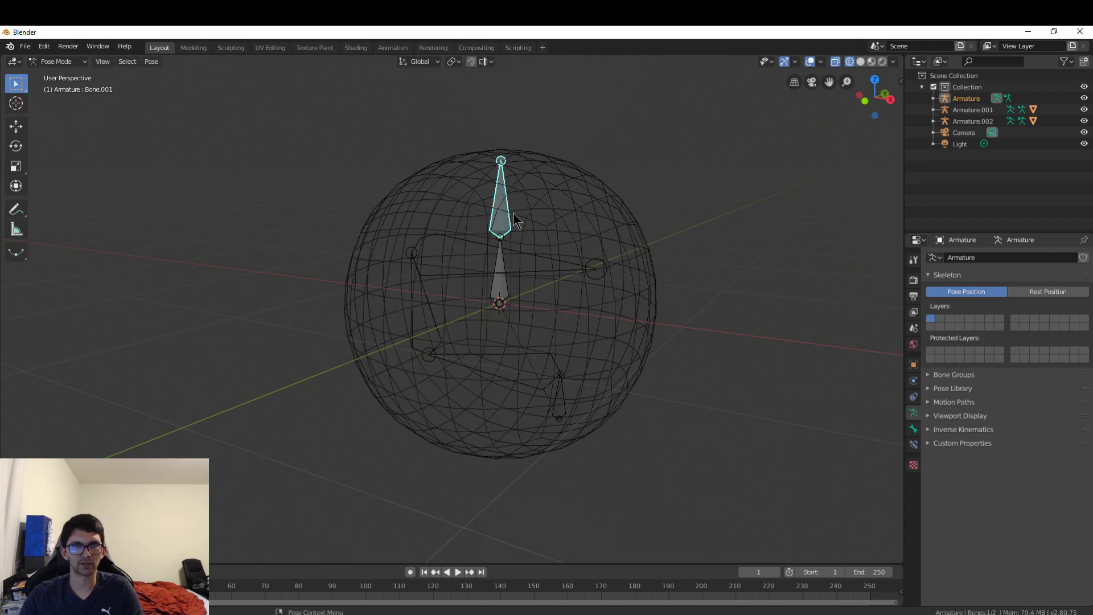
Step: Try scaling Bone.001 up by a factor of about 1.84 to test its influence on the sphere, and undo the scaling
{"action": "key", "text": "s"}
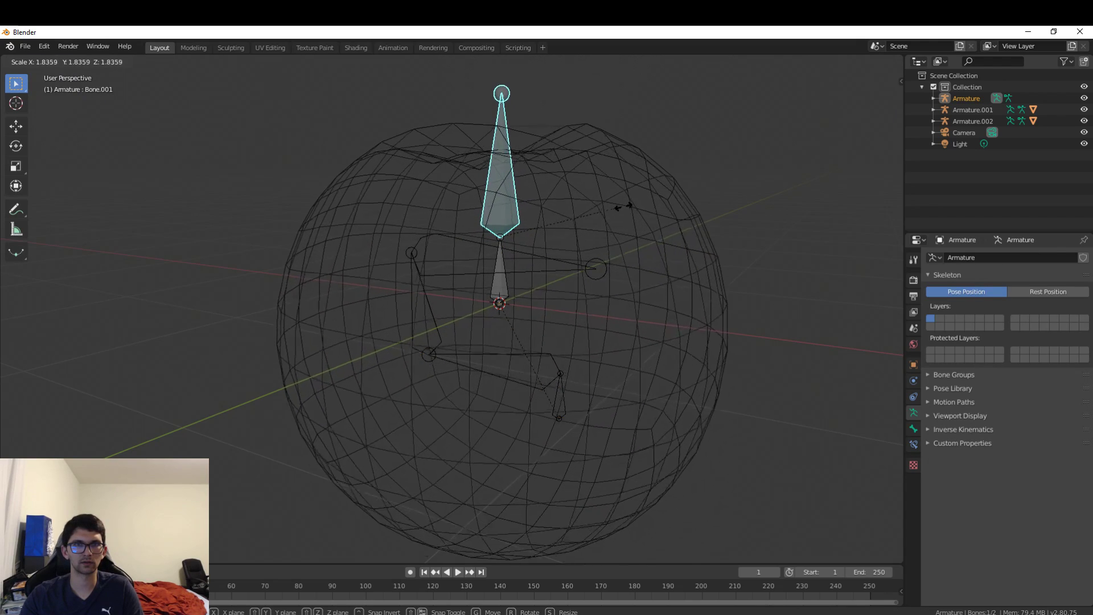
{"action": "left_click", "coordinate": [626, 206]}
{"action": "middle_click_drag", "start_coordinate": [633, 206], "coordinate": [783, 269]}
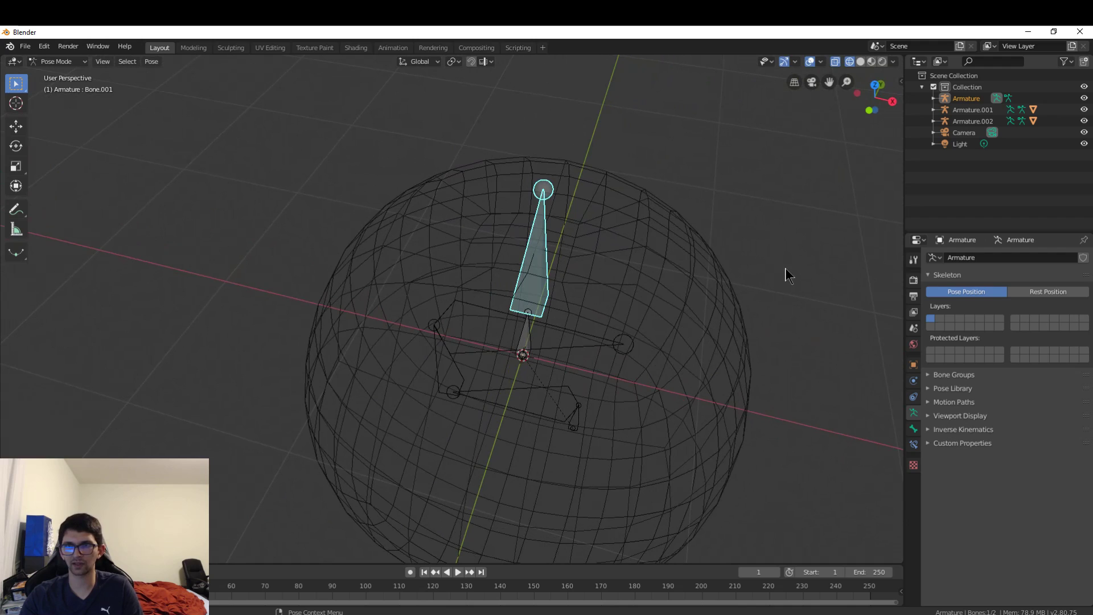
{"action": "key", "text": "ctrl+z"}
Step: Try rotating Bone.001 of the two-bone armature to test its influence on the sphere, and revert the rotation
{"action": "left_click", "coordinate": [525, 335]}
{"action": "left_click", "coordinate": [531, 291]}
{"action": "key", "text": "r"}
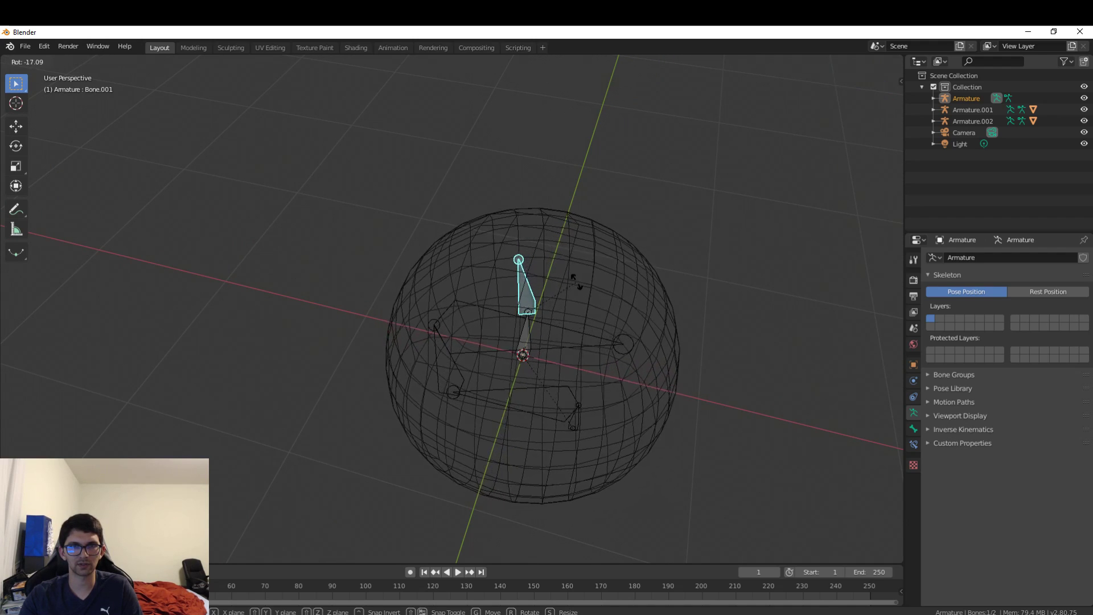
{"action": "left_click", "coordinate": [442, 170]}
{"action": "middle_click_drag", "start_coordinate": [599, 299], "coordinate": [689, 267]}
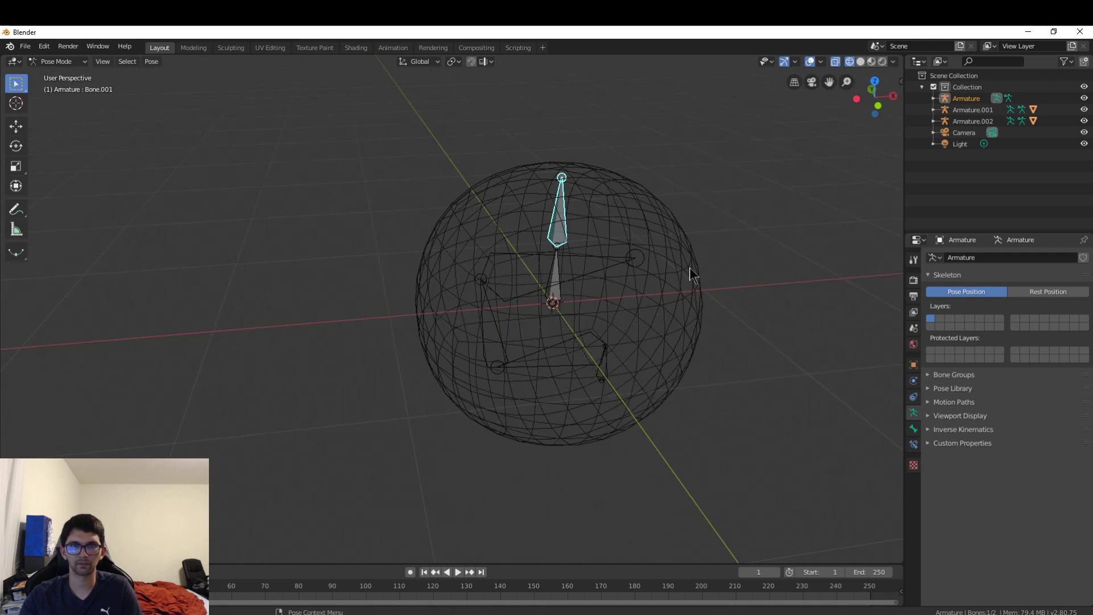
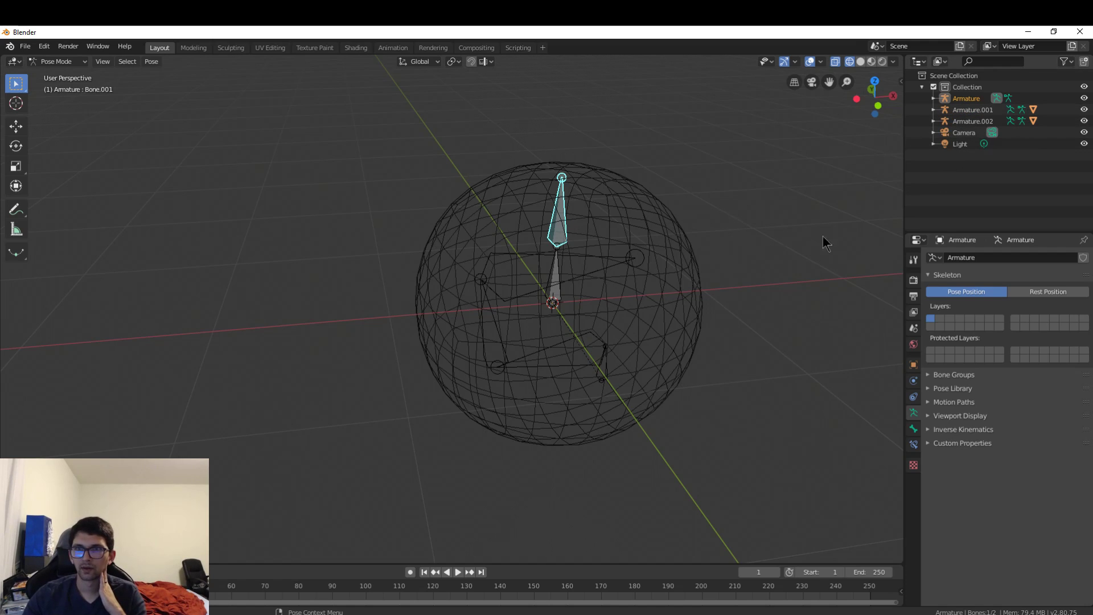
Step: Show the two-bone armature's object properties and return it to Object Mode
{"action": "left_click", "coordinate": [913, 394]}
{"action": "left_click", "coordinate": [914, 364]}
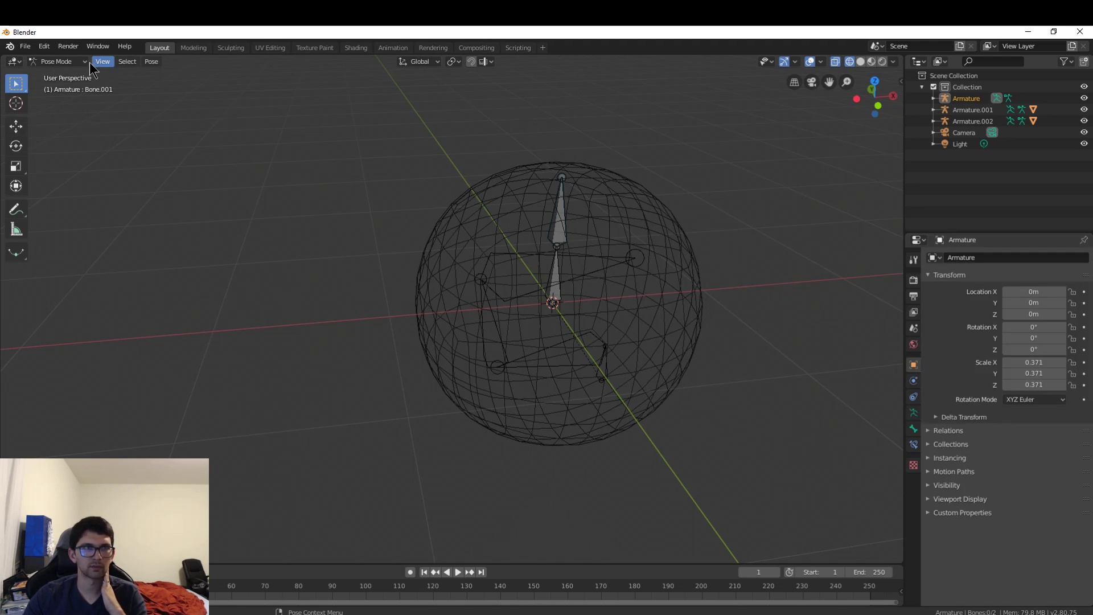
{"action": "left_click", "coordinate": [57, 61]}
{"action": "left_click", "coordinate": [68, 76]}
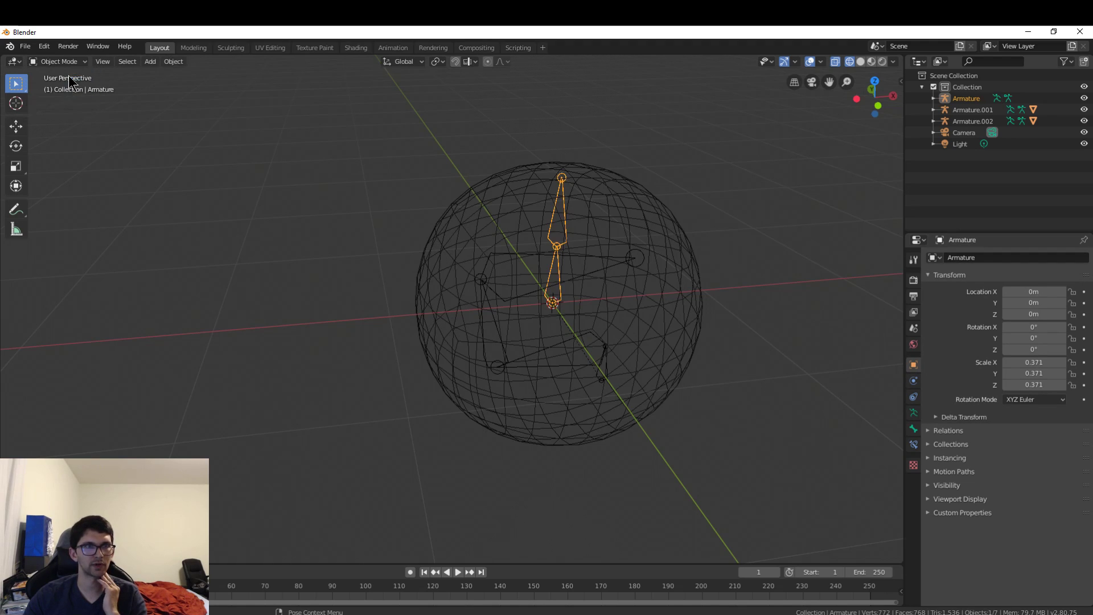
Step: Select the sphere and check its parent and collection settings in the object properties
{"action": "left_click", "coordinate": [485, 210]}
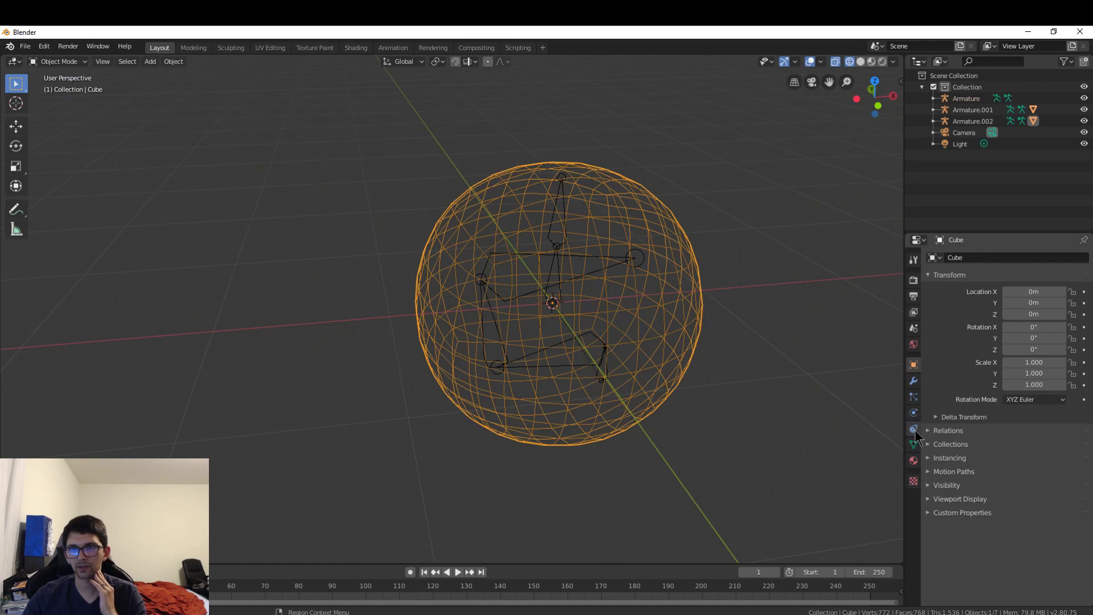
{"action": "left_click", "coordinate": [954, 432]}
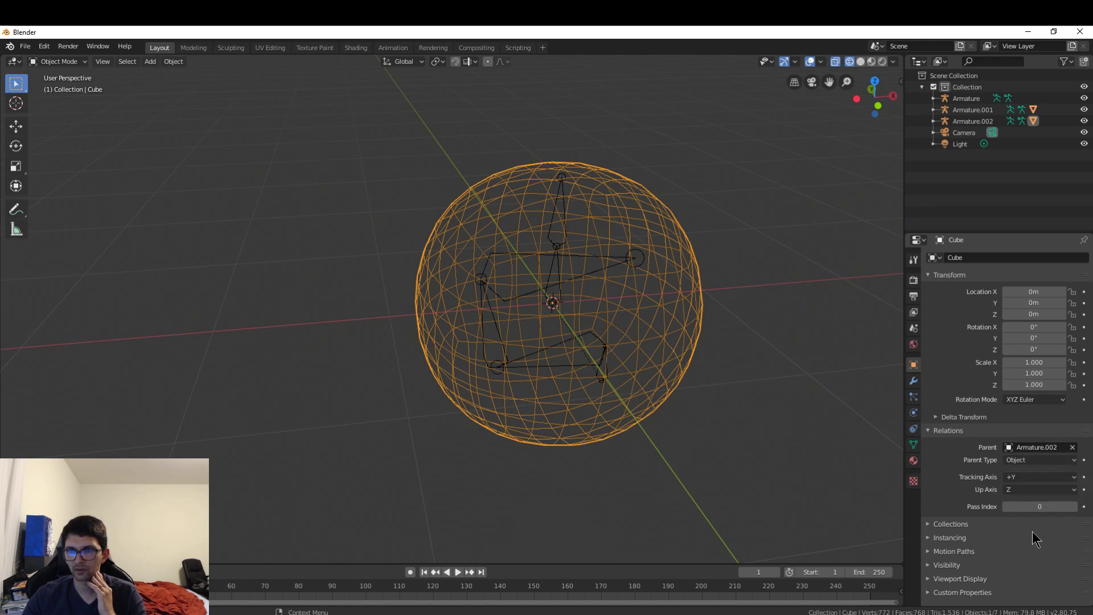
{"action": "left_click", "coordinate": [942, 524]}
{"action": "left_click", "coordinate": [941, 525]}
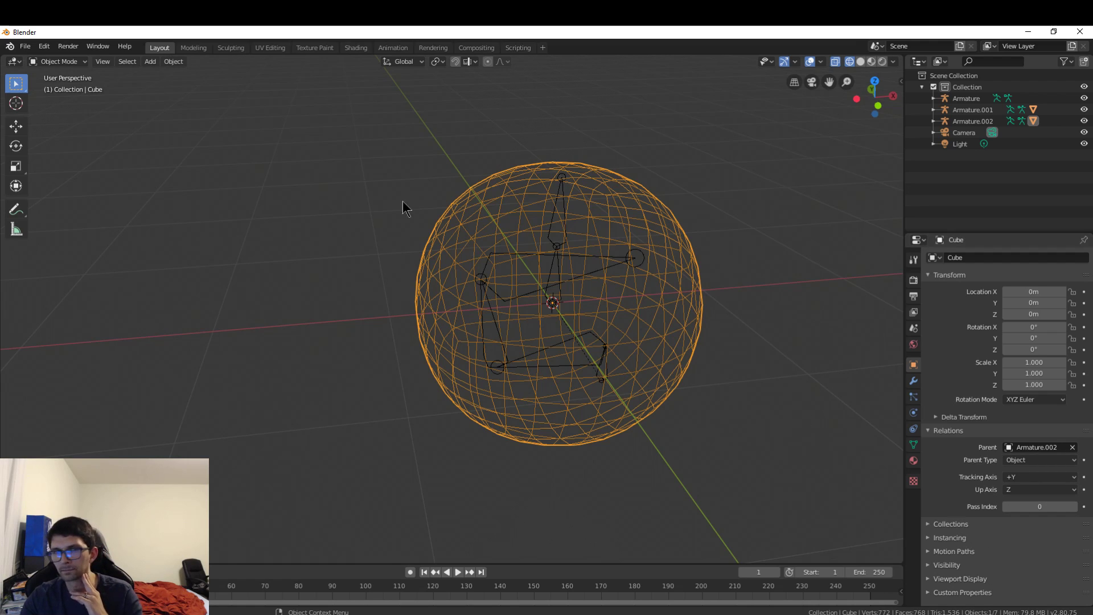
Step: Examine the two-bone armature's bone settings, bone groups and parent relation to find its link to the sphere
{"action": "left_click", "coordinate": [559, 243]}
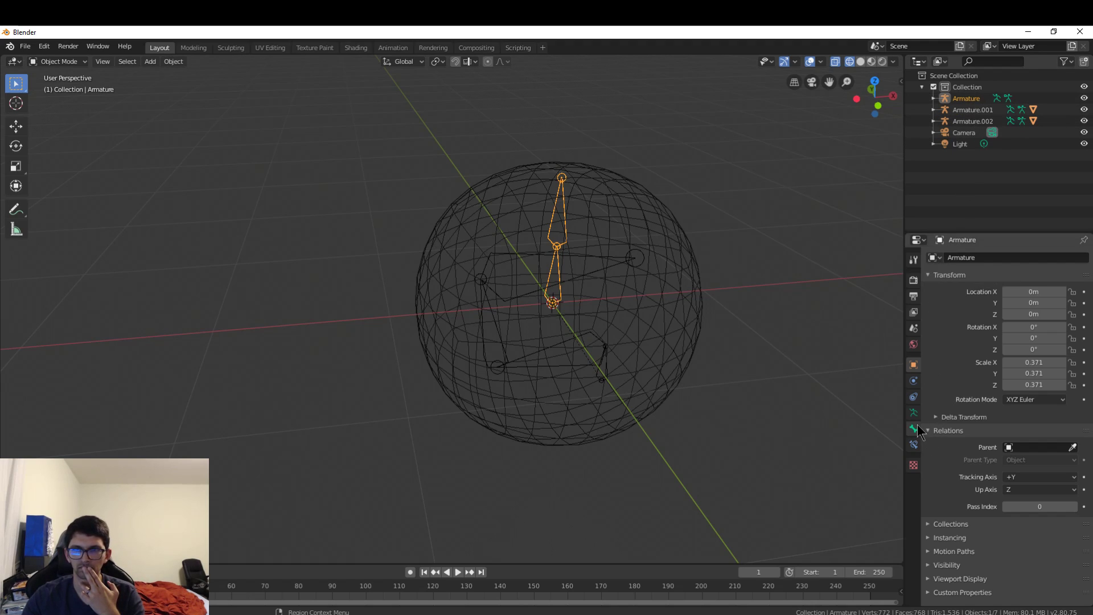
{"action": "left_click", "coordinate": [912, 445]}
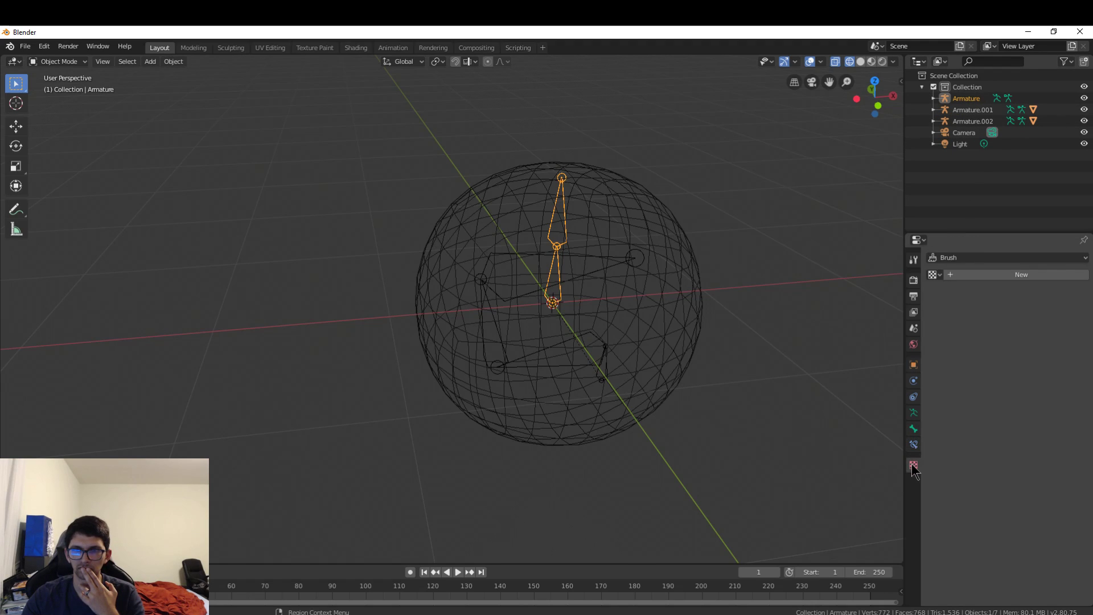
{"action": "left_click", "coordinate": [912, 430]}
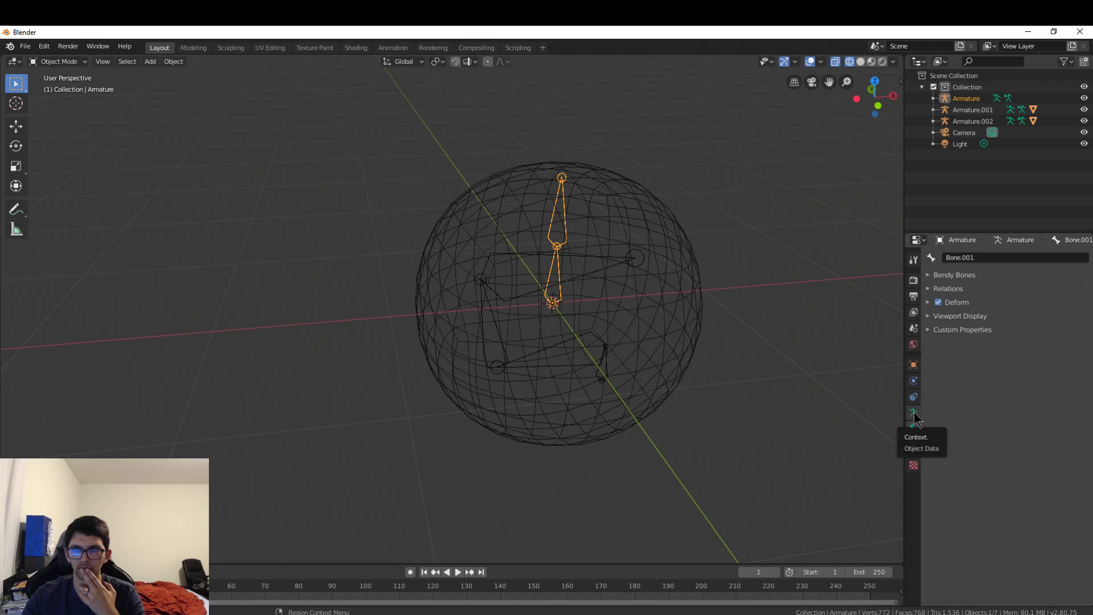
{"action": "left_click", "coordinate": [914, 414]}
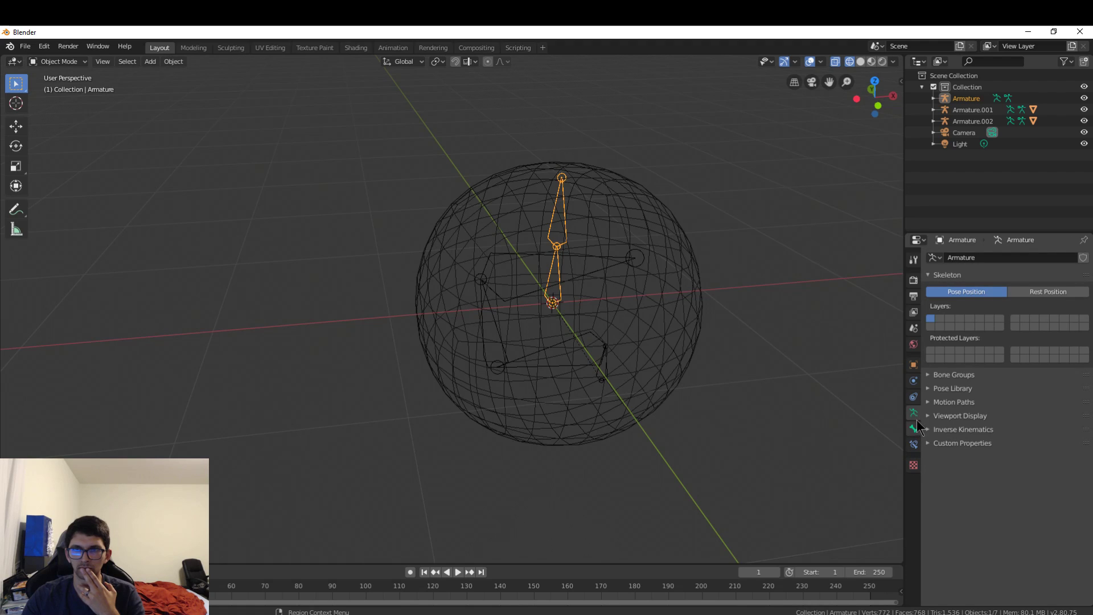
{"action": "left_click", "coordinate": [962, 375]}
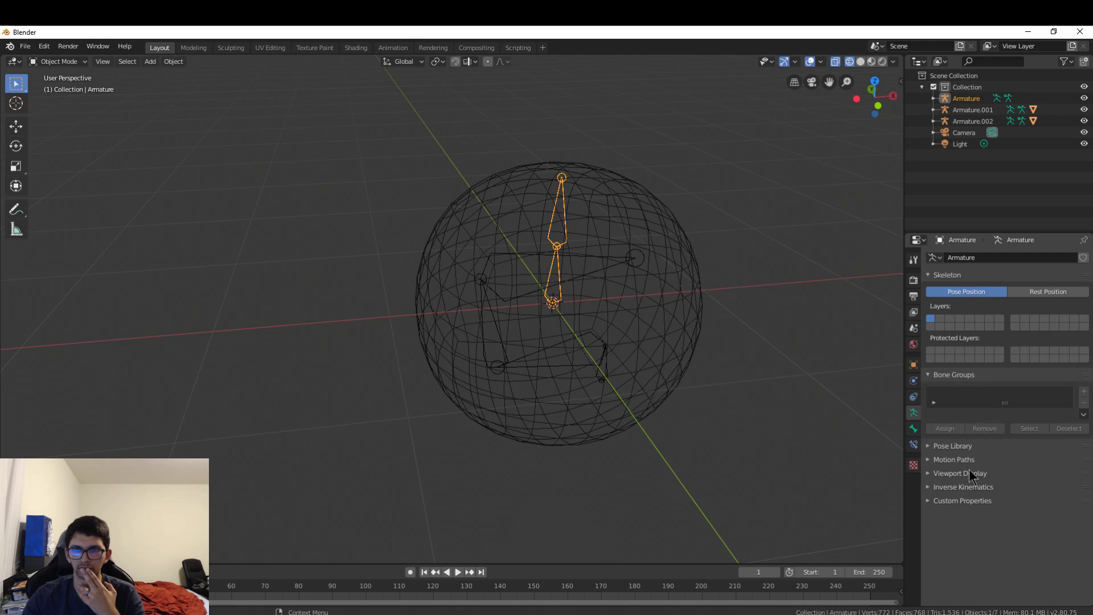
{"action": "middle_click_drag", "start_coordinate": [609, 295], "coordinate": [709, 240]}
{"action": "scroll", "coordinate": [706, 238], "scroll_direction": "down", "scroll_amount": 2}
{"action": "scroll", "coordinate": [646, 260], "scroll_direction": "up", "scroll_amount": 3}
{"action": "middle_click_drag", "start_coordinate": [645, 260], "coordinate": [597, 259]}
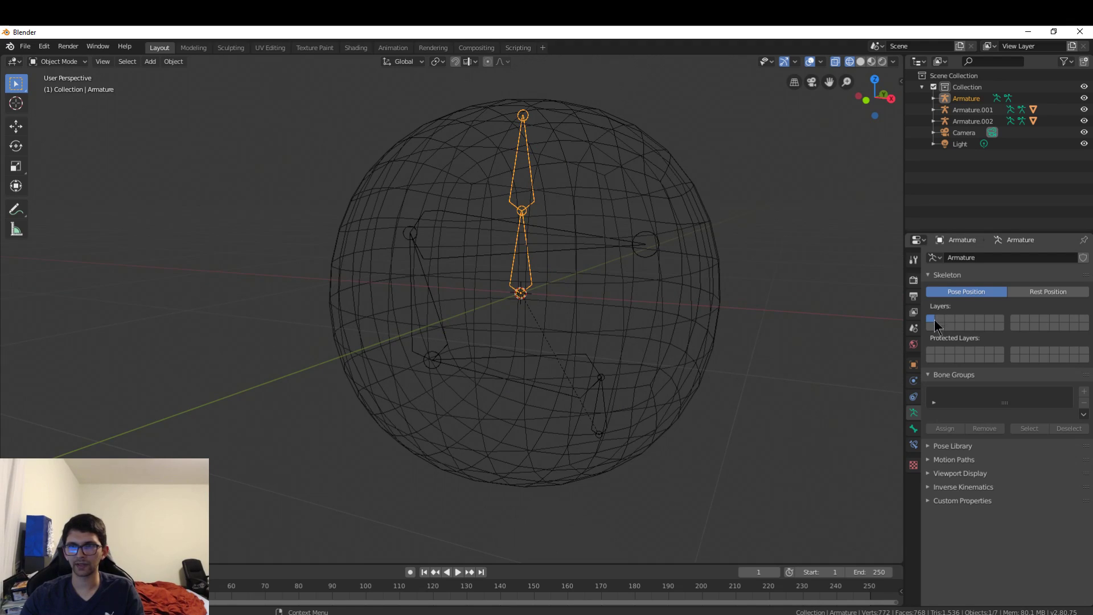
{"action": "left_click", "coordinate": [913, 397]}
{"action": "left_click", "coordinate": [913, 380]}
{"action": "left_click", "coordinate": [913, 366]}
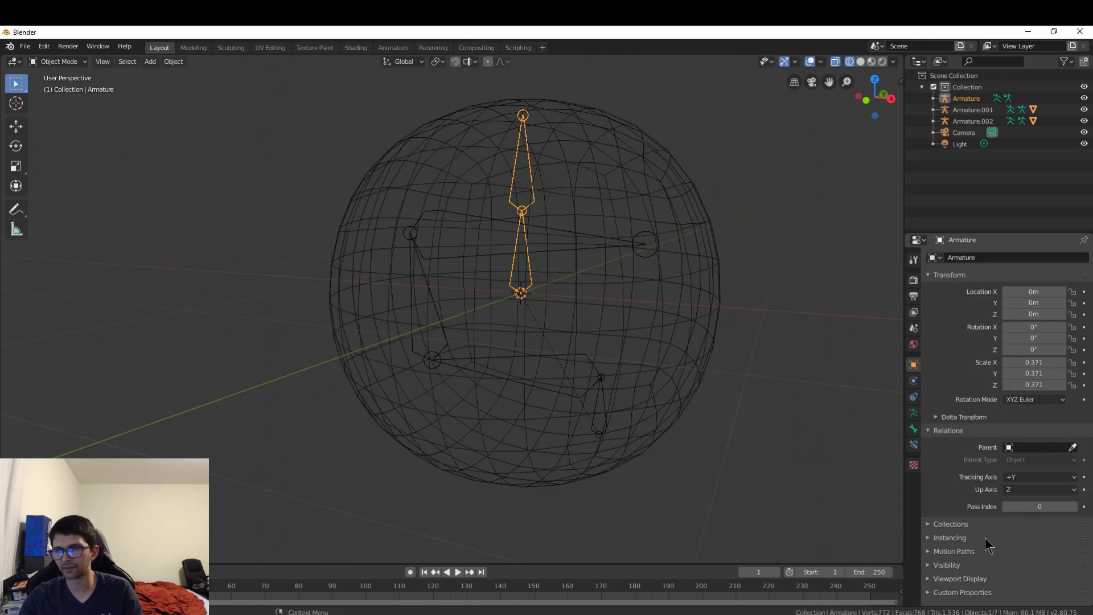
Step: Delete the multi-bone Armature.002 inside the sphere
{"action": "left_click", "coordinate": [572, 138]}
{"action": "middle_click_drag", "start_coordinate": [626, 154], "coordinate": [712, 231]}
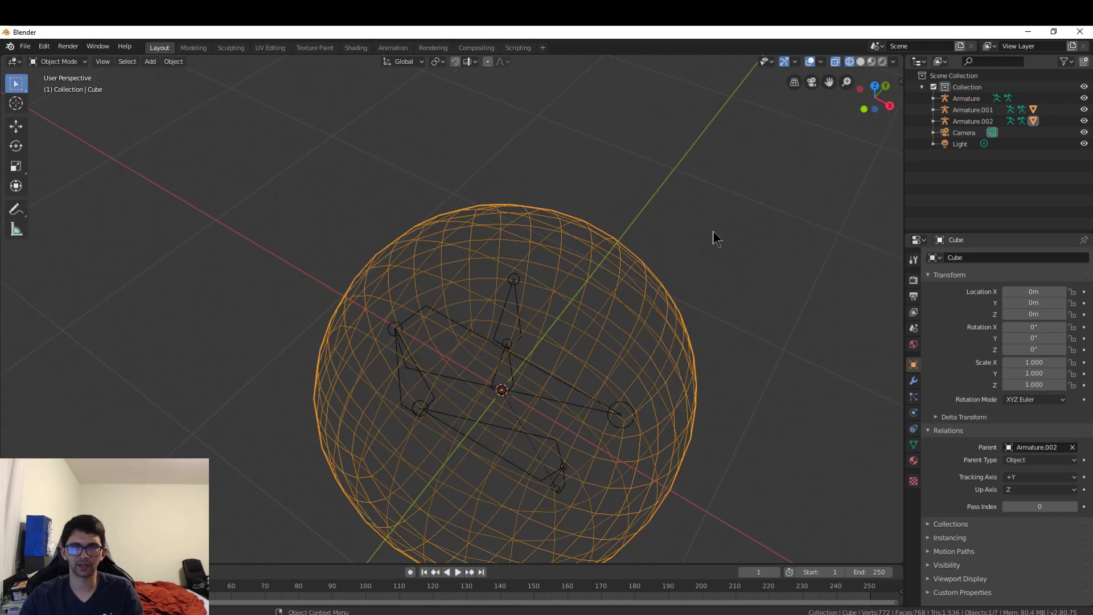
{"action": "scroll", "coordinate": [713, 231], "scroll_direction": "down", "scroll_amount": 4}
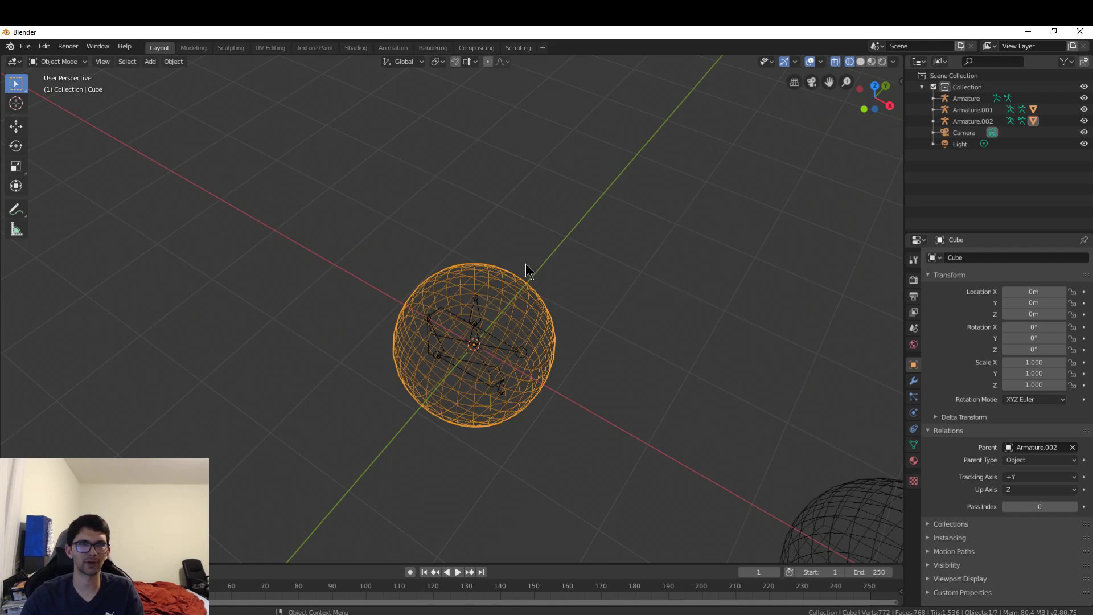
{"action": "middle_click_drag", "start_coordinate": [485, 295], "coordinate": [567, 274]}
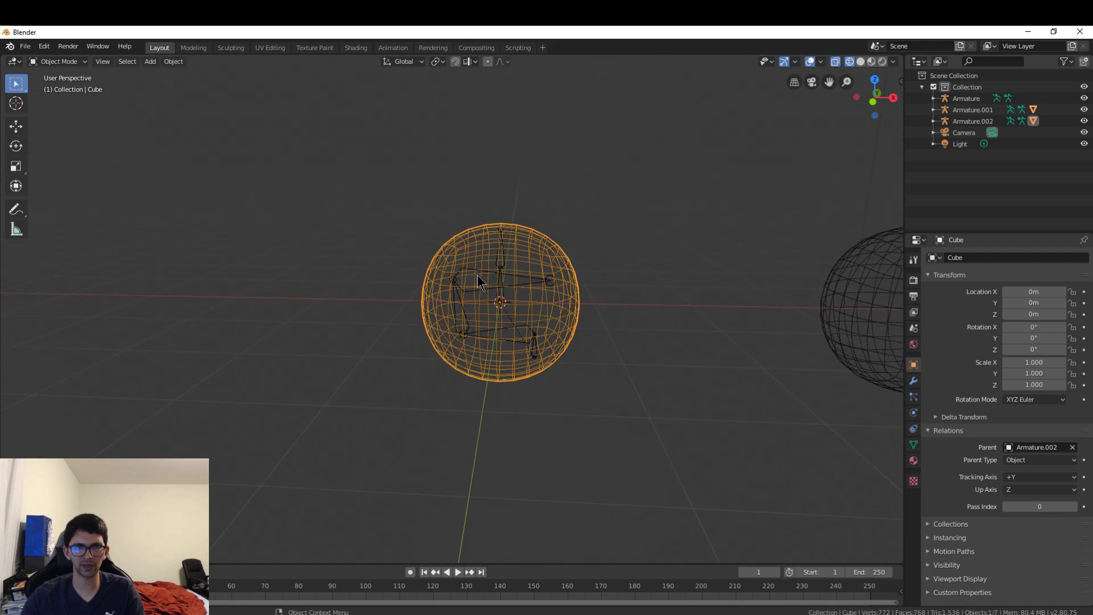
{"action": "left_click", "coordinate": [57, 61]}
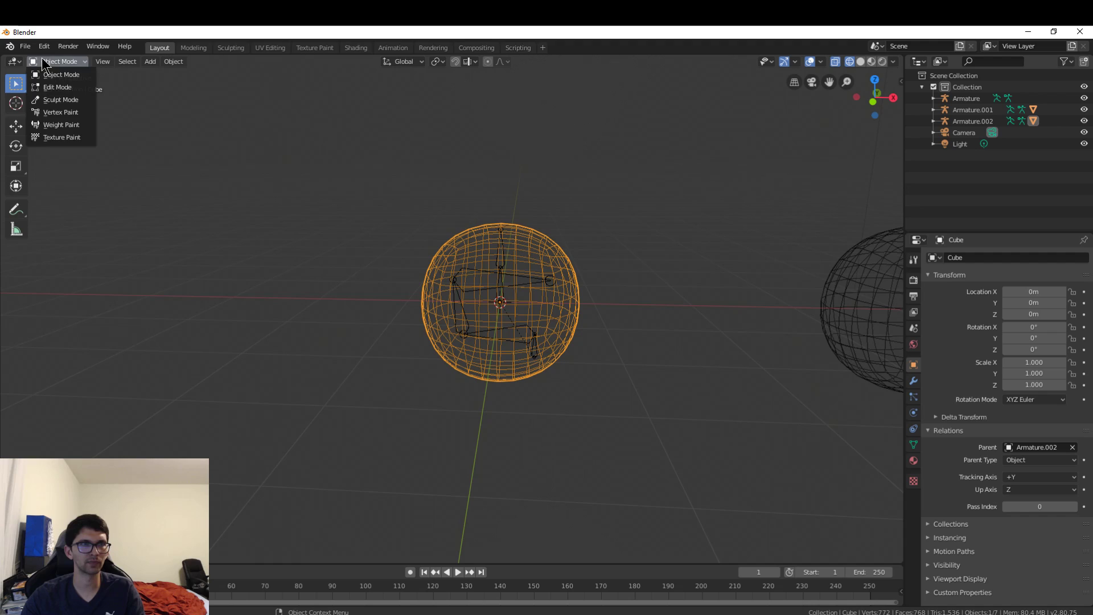
{"action": "left_click", "coordinate": [455, 288]}
{"action": "key", "text": "x"}
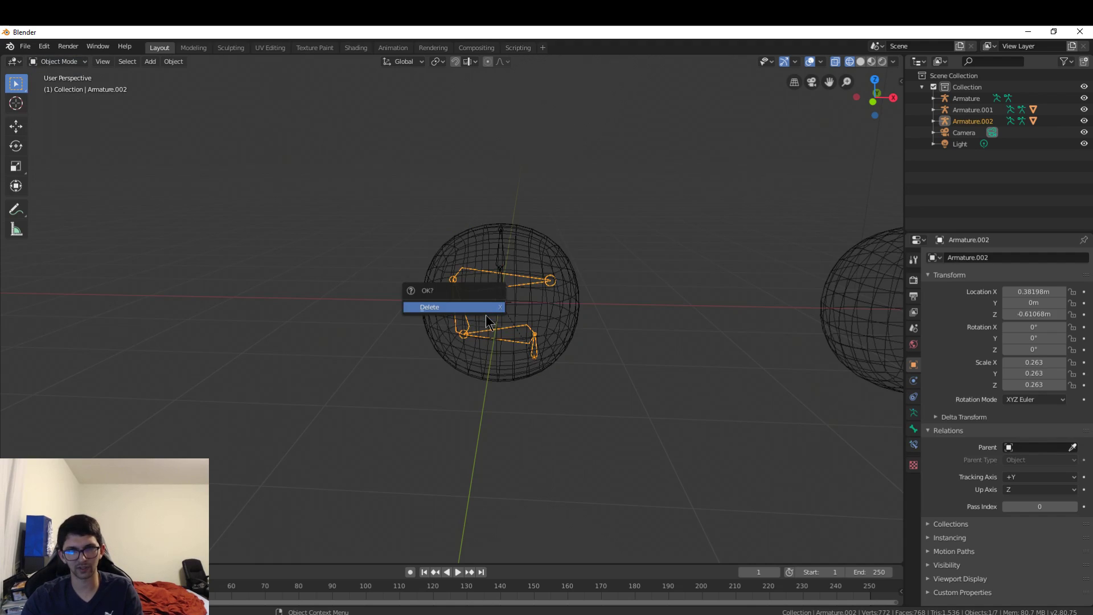
{"action": "left_click", "coordinate": [490, 318]}
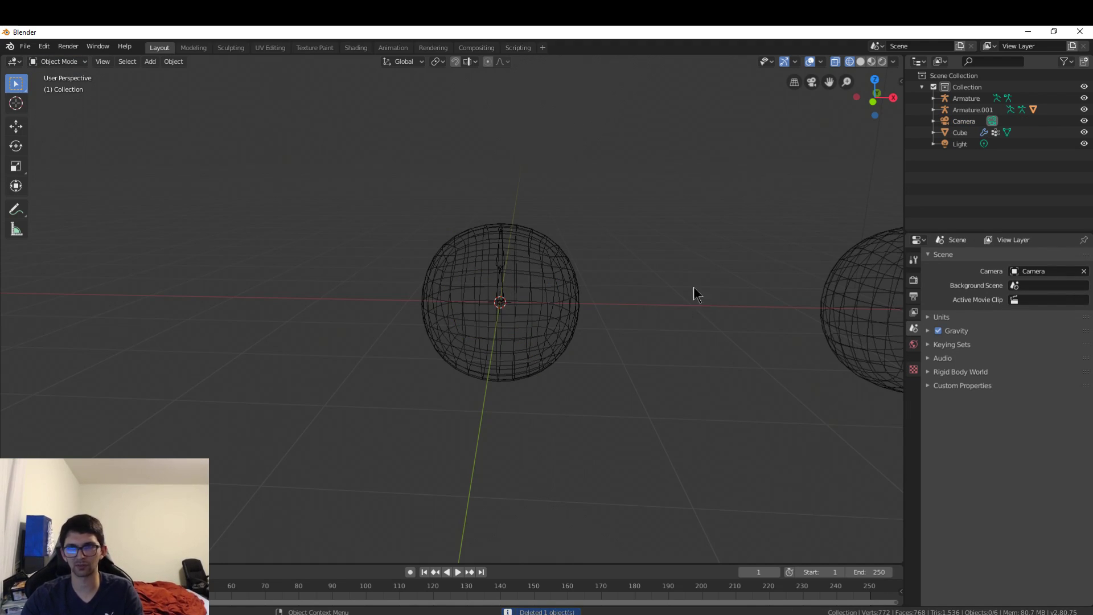
Step: Parent the sphere to the vertical two-bone armature with automatic weights
{"action": "left_click", "coordinate": [499, 268]}
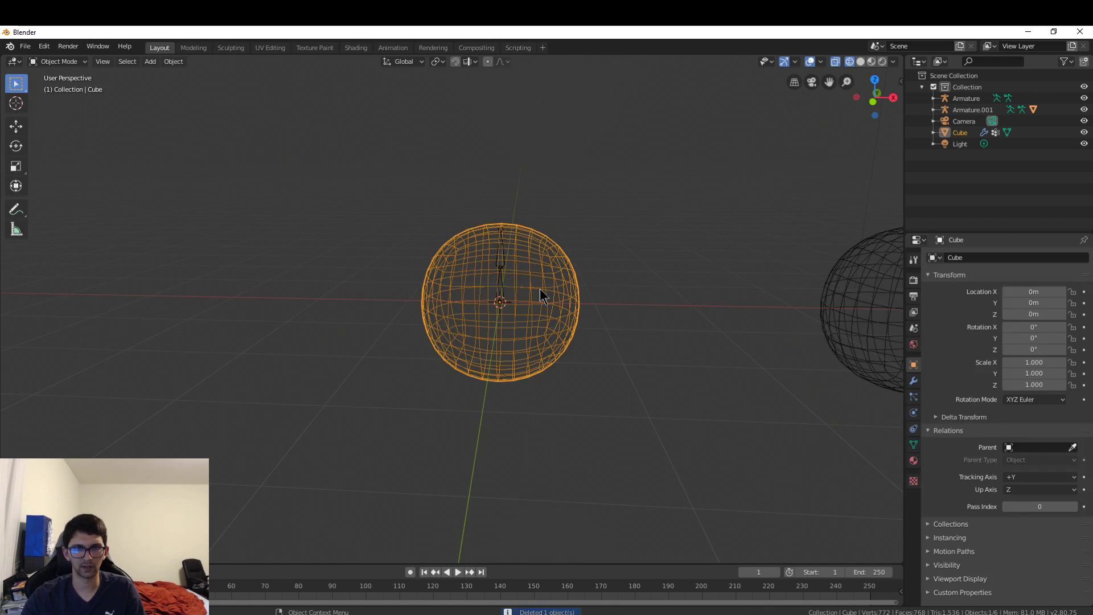
{"action": "left_click", "coordinate": [498, 278], "text": "shift"}
{"action": "key", "text": "ctrl+p"}
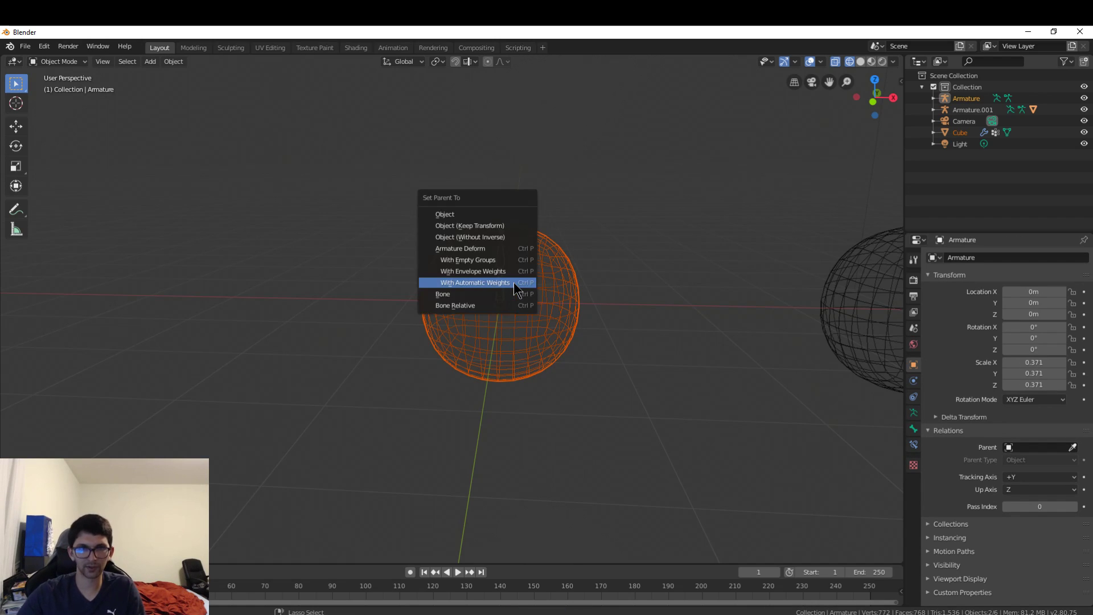
{"action": "left_click", "coordinate": [496, 283]}
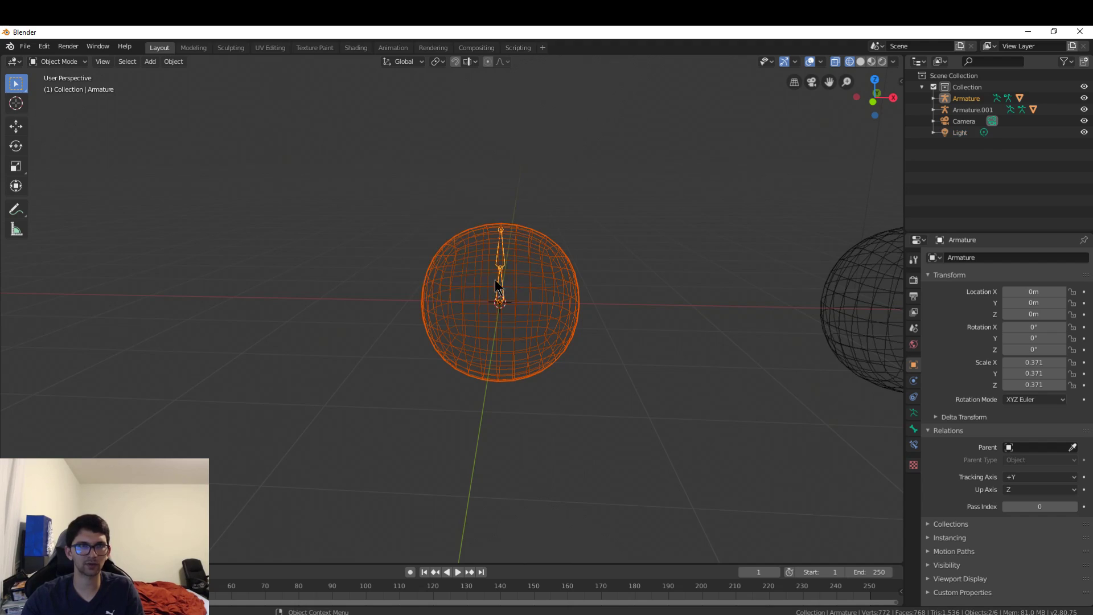
Step: Put the sphere in Edit Mode, display its vertex groups and select the entire mesh
{"action": "left_click", "coordinate": [60, 61]}
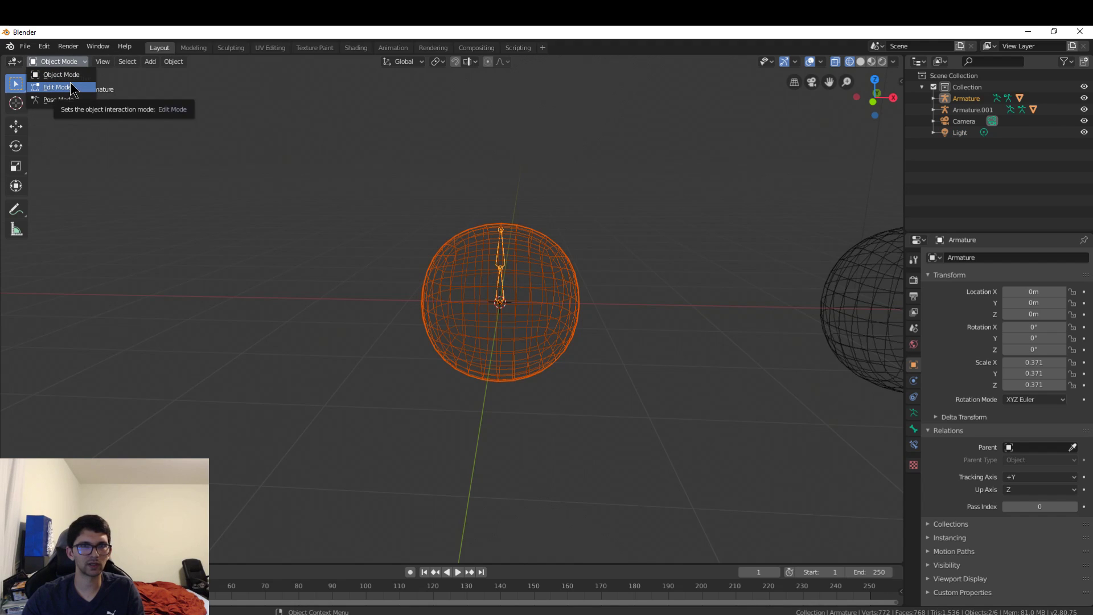
{"action": "left_click", "coordinate": [531, 290]}
{"action": "left_click", "coordinate": [62, 61]}
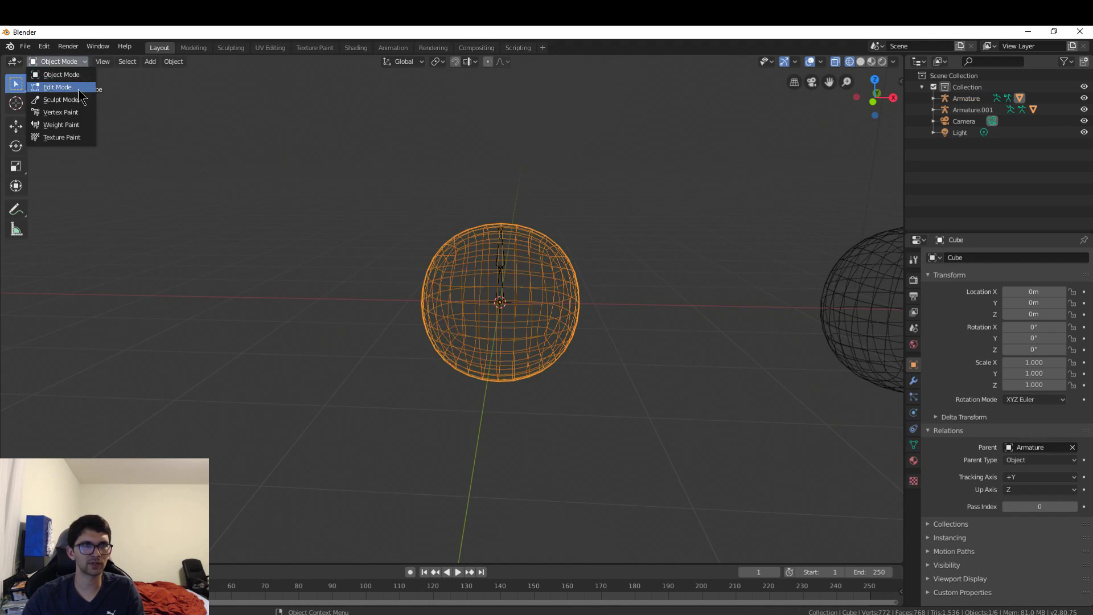
{"action": "left_click", "coordinate": [78, 89]}
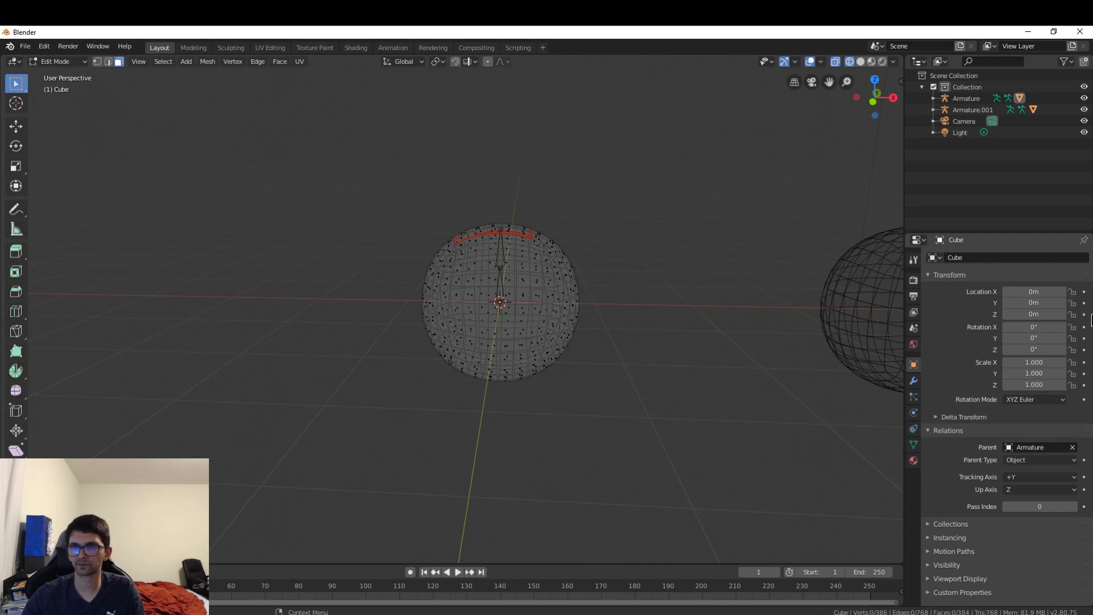
{"action": "left_click", "coordinate": [912, 444]}
{"action": "middle_click_drag", "start_coordinate": [550, 254], "coordinate": [655, 288]}
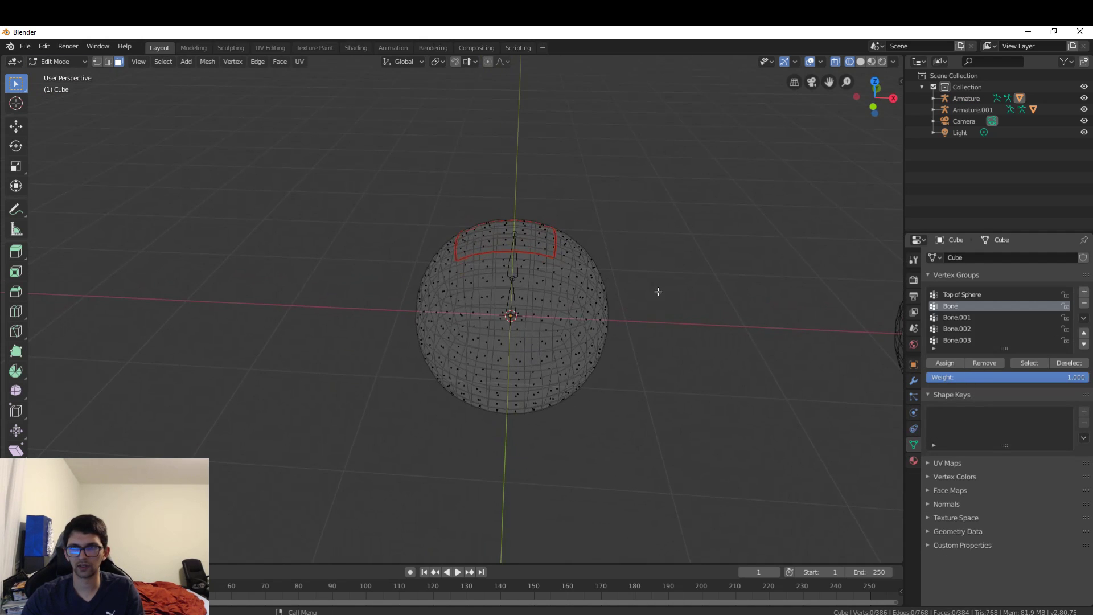
{"action": "key", "text": "a"}
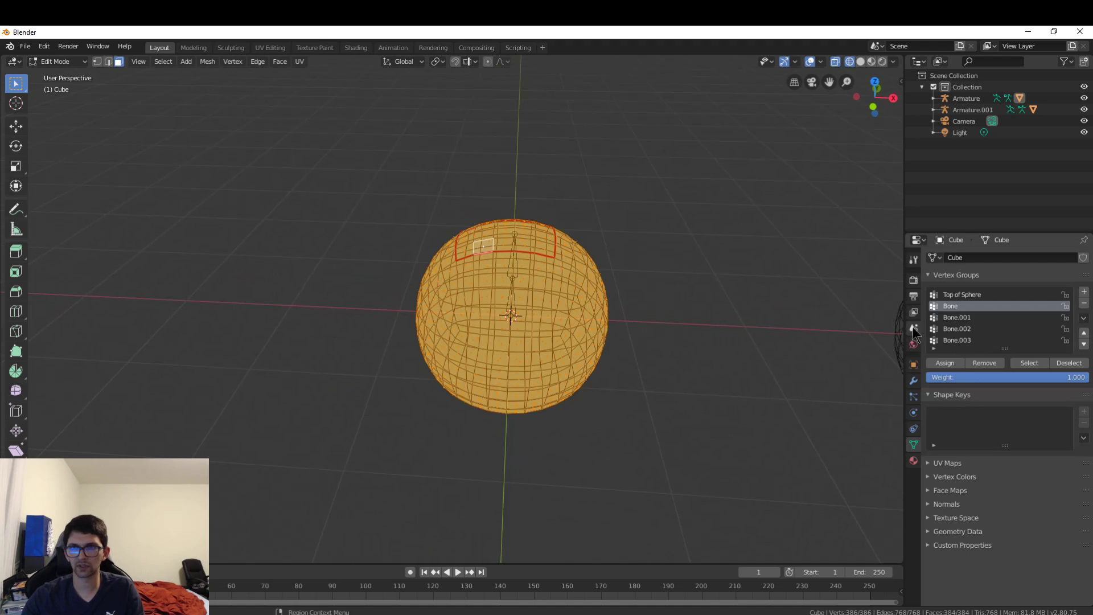
Step: Delete the sphere's vertex groups Bone, Bone.001, Bone.002 and Bone.003, keeping only Top of Sphere
{"action": "left_click", "coordinate": [970, 317]}
{"action": "left_click", "coordinate": [1015, 306]}
{"action": "left_click", "coordinate": [1083, 303]}
{"action": "left_click", "coordinate": [986, 306]}
{"action": "left_click", "coordinate": [1084, 303]}
{"action": "left_click", "coordinate": [954, 308]}
{"action": "left_click", "coordinate": [1084, 303]}
{"action": "left_click", "coordinate": [968, 307]}
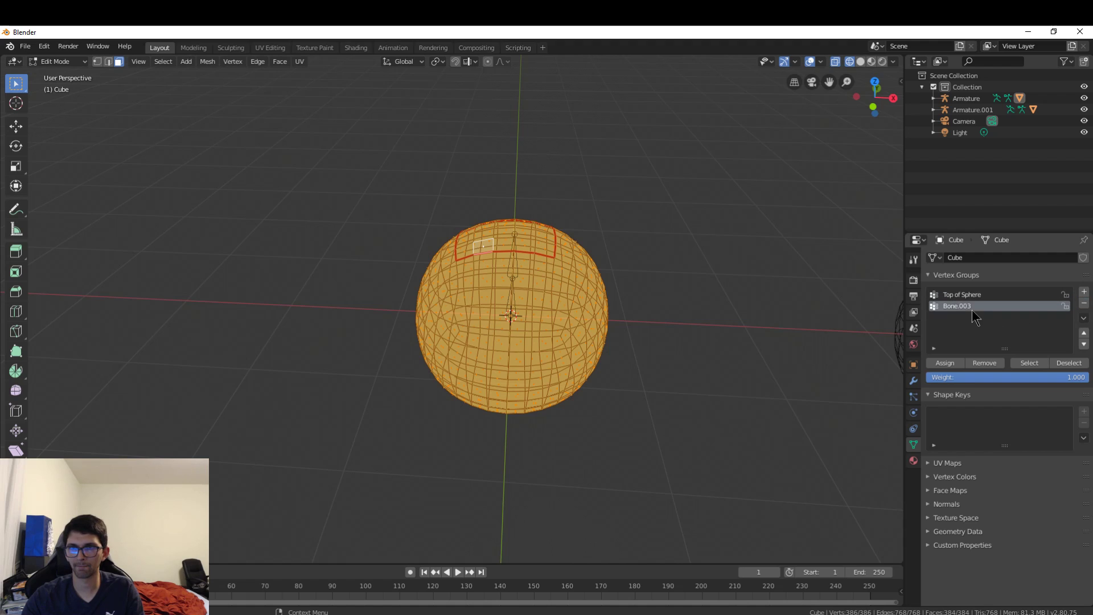
{"action": "left_click", "coordinate": [1083, 303]}
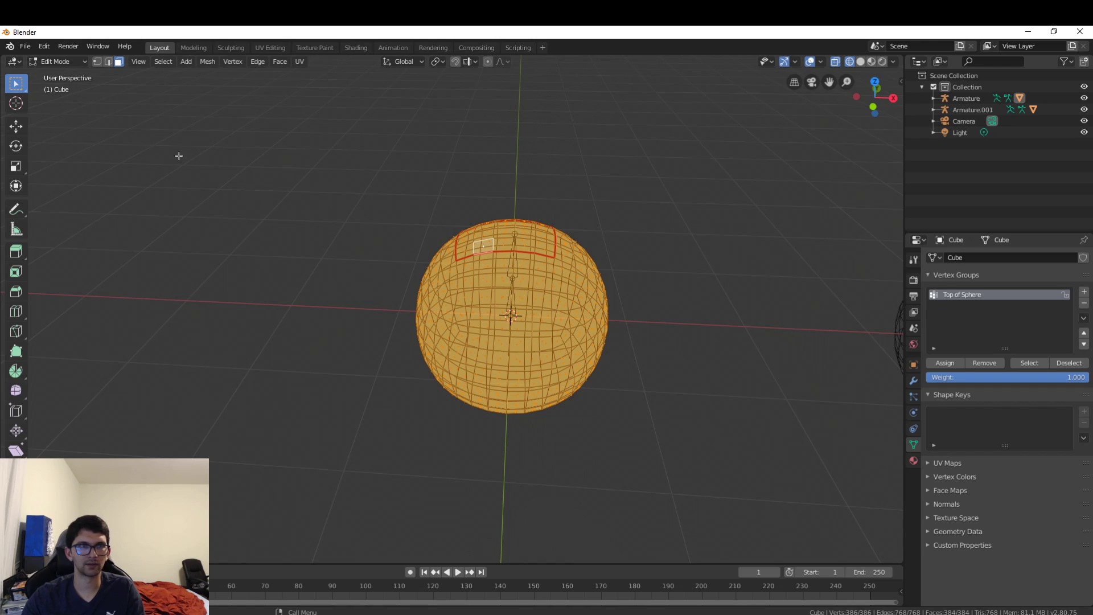
Step: Return to Object Mode and parent the sphere to the two-bone armature with automatic weights
{"action": "left_click", "coordinate": [57, 61]}
{"action": "left_click", "coordinate": [54, 72]}
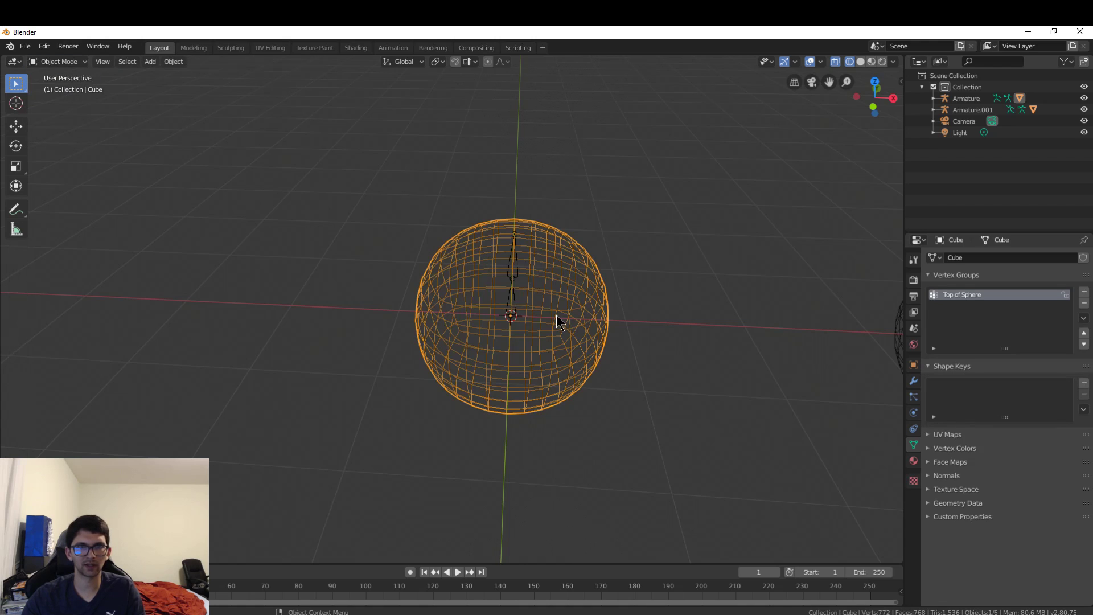
{"action": "left_click", "coordinate": [506, 278], "text": "shift"}
{"action": "key", "text": "ctrl+p"}
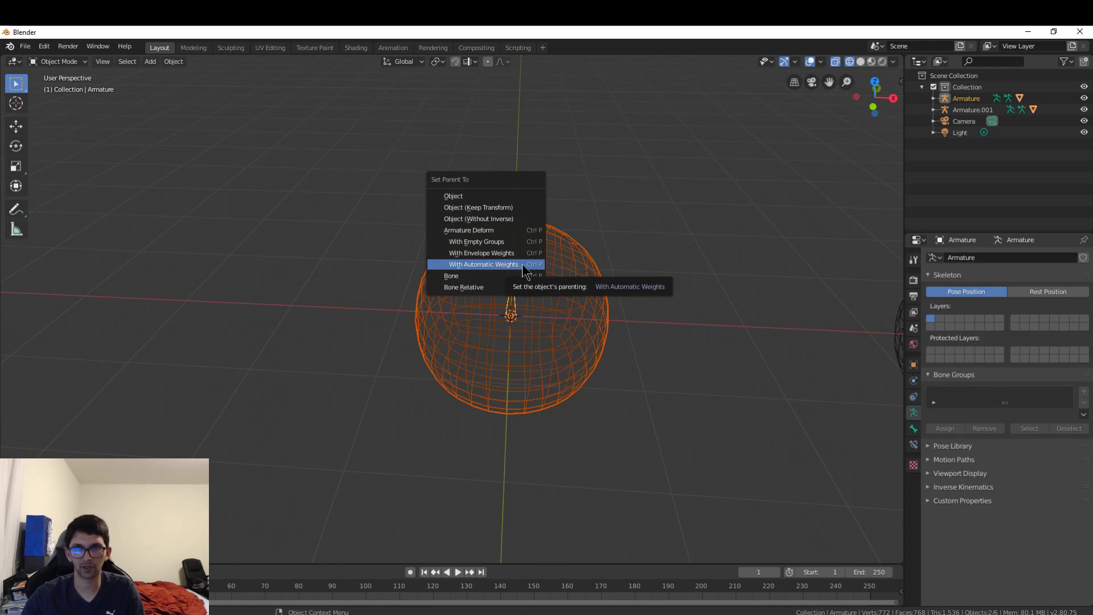
{"action": "left_click", "coordinate": [524, 265]}
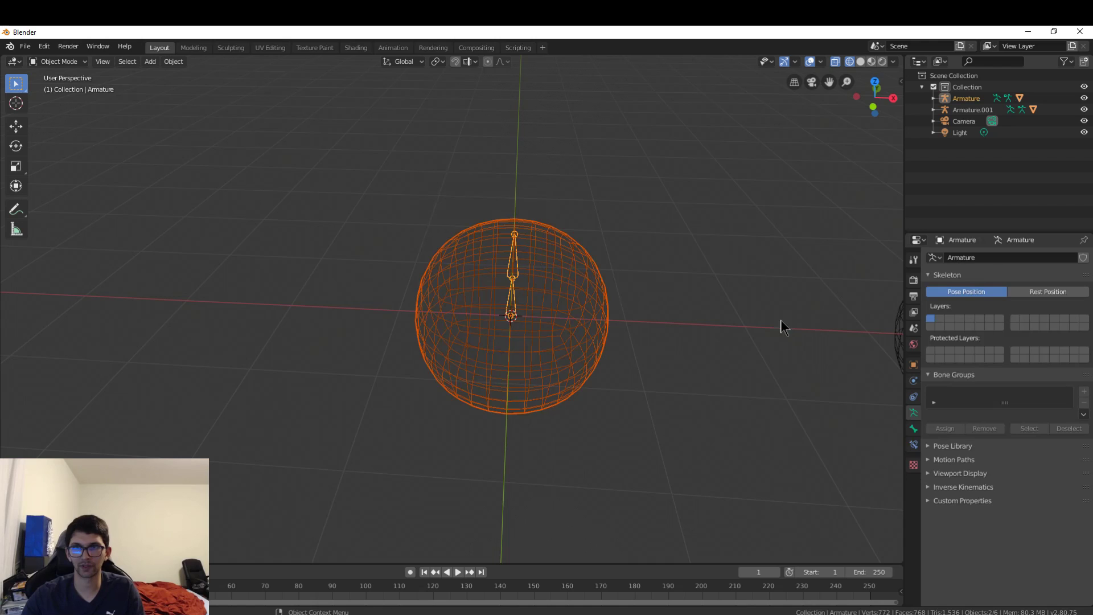
Step: Put the sphere alone in Edit Mode and remove all its vertices from the Bone.001 and Bone vertex groups
{"action": "left_click", "coordinate": [499, 288]}
{"action": "left_click", "coordinate": [57, 60]}
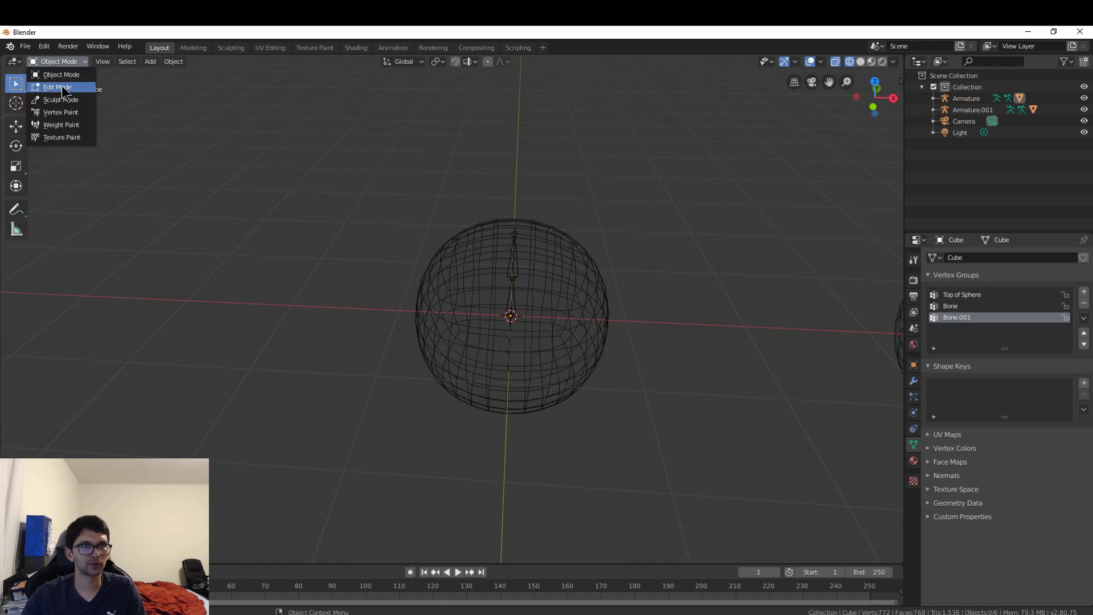
{"action": "left_click", "coordinate": [60, 87]}
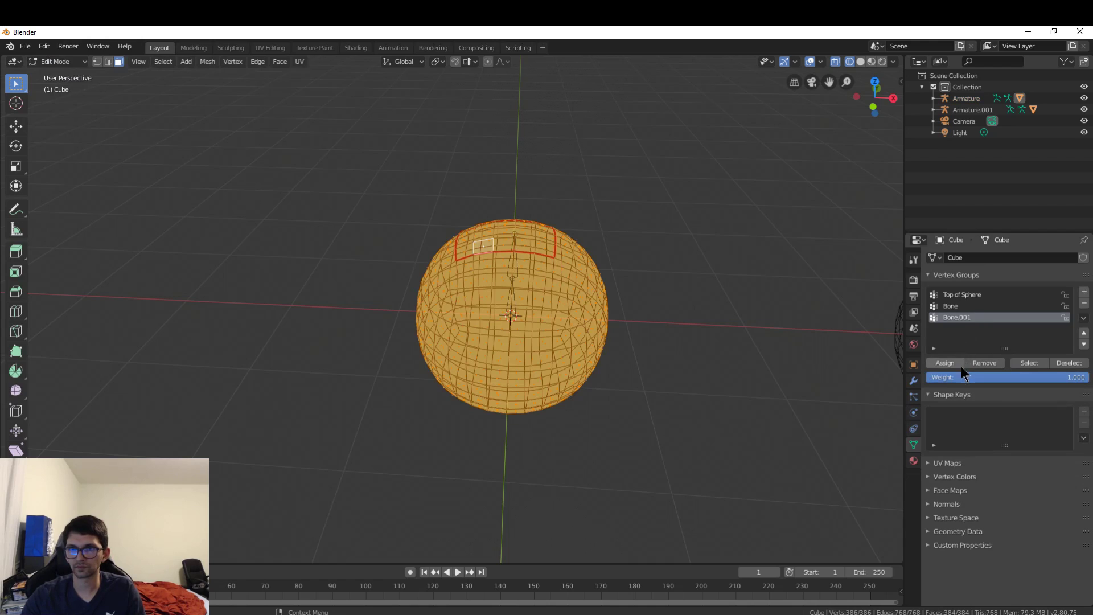
{"action": "left_click", "coordinate": [966, 308]}
{"action": "left_click", "coordinate": [975, 318]}
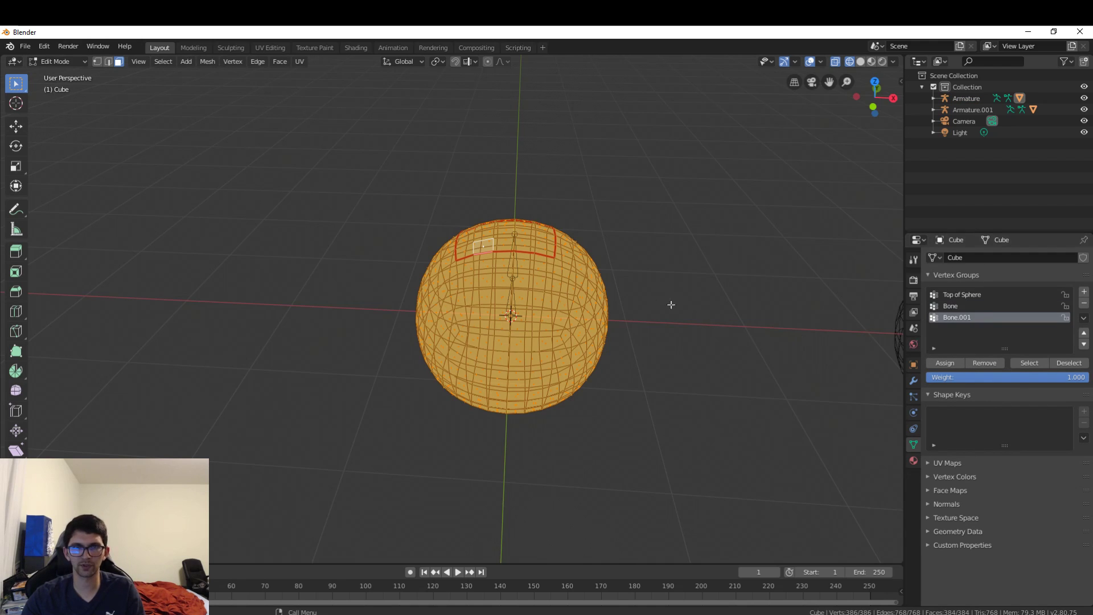
{"action": "scroll", "coordinate": [521, 281], "scroll_direction": "up", "scroll_amount": 5}
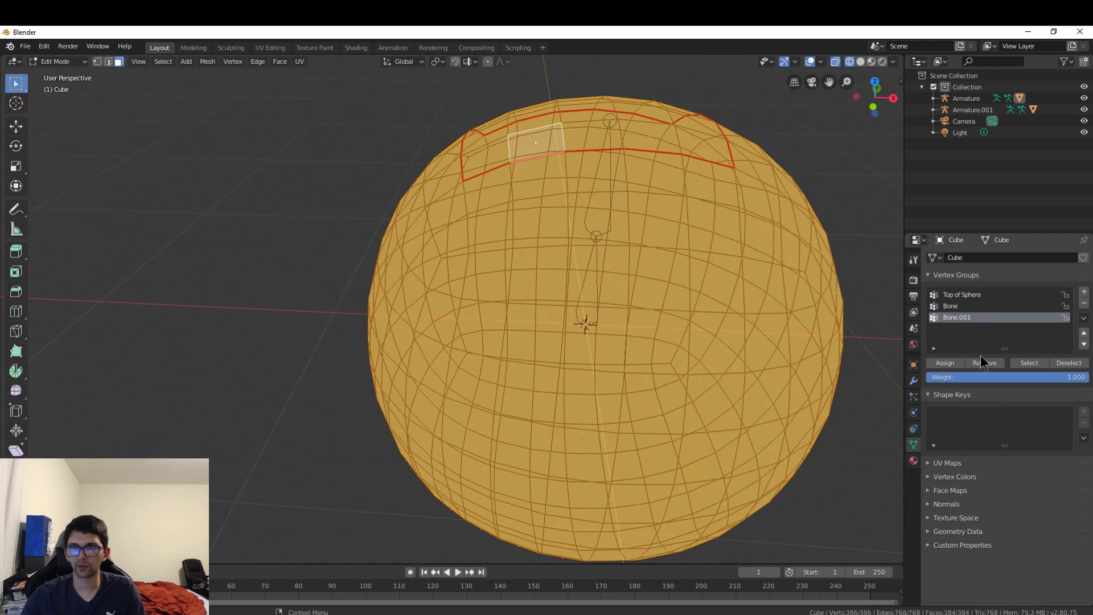
{"action": "left_click", "coordinate": [965, 308]}
{"action": "left_click", "coordinate": [982, 367]}
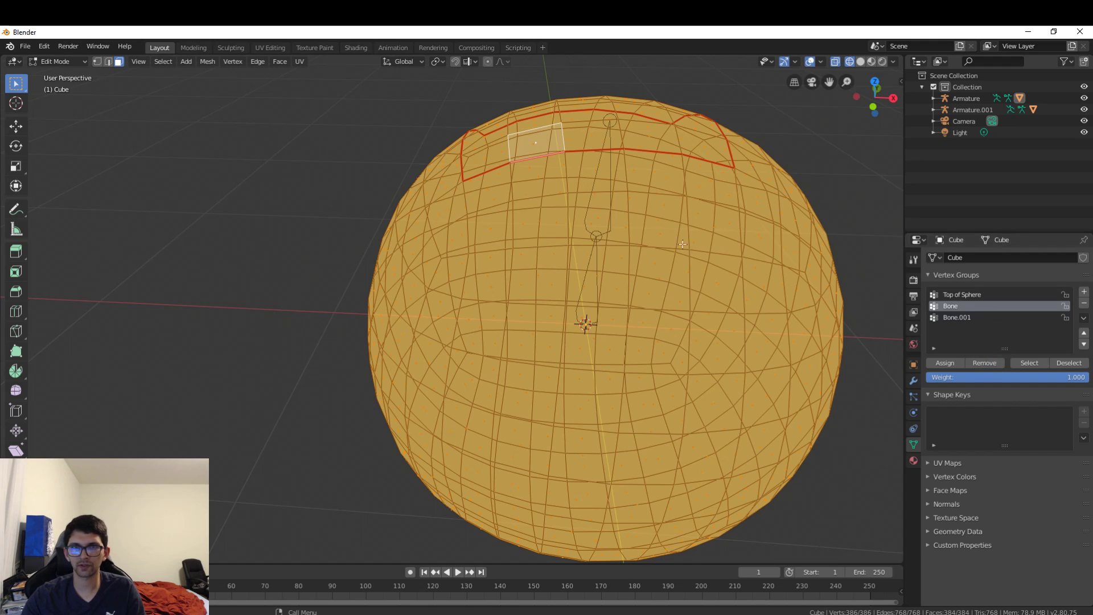
Step: Clear the mesh selection and select only the vertices of the Top of Sphere group
{"action": "middle_click_drag", "start_coordinate": [792, 197], "coordinate": [787, 236]}
{"action": "left_click", "coordinate": [977, 296]}
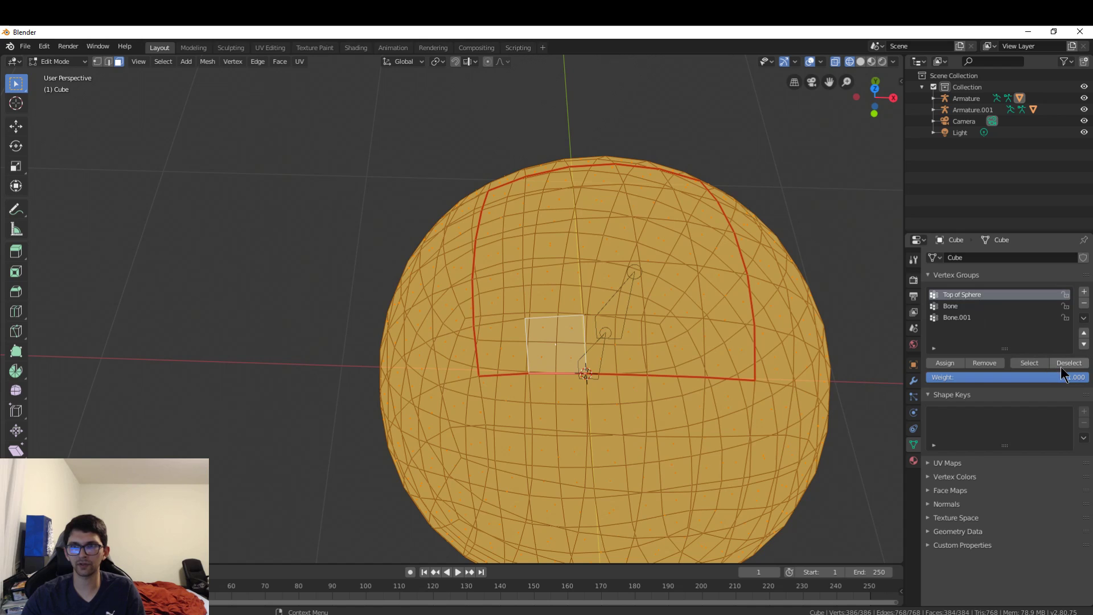
{"action": "key", "text": "alt+a"}
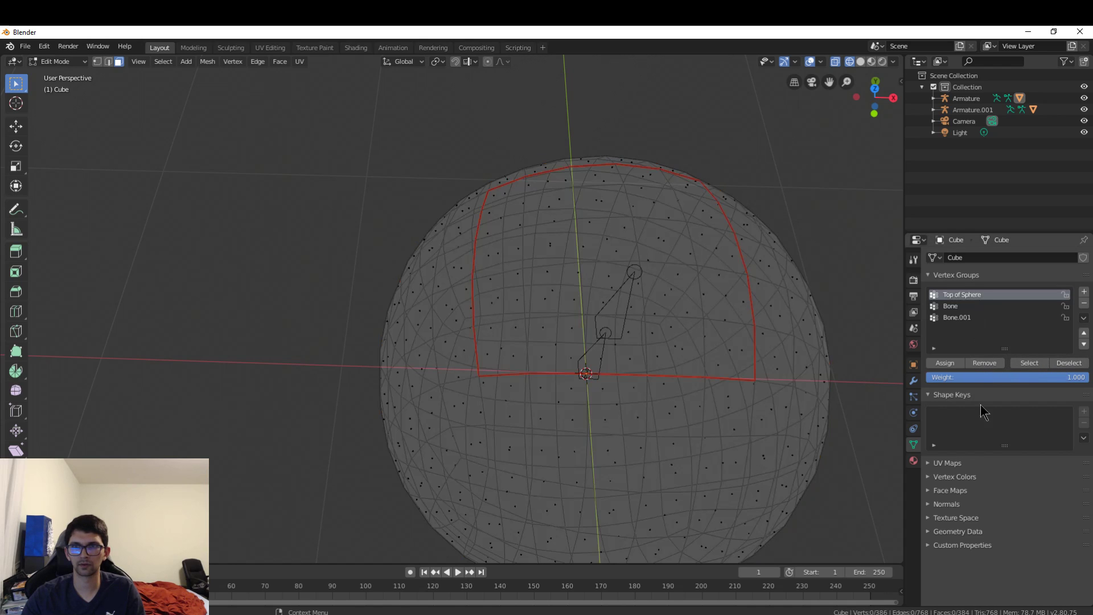
{"action": "left_click", "coordinate": [1029, 362]}
Step: Assign the selected top vertices to the Bone and Bone.001 vertex groups with a weight of 1.000
{"action": "left_click", "coordinate": [955, 307]}
{"action": "middle_click_drag", "start_coordinate": [813, 293], "coordinate": [791, 234]}
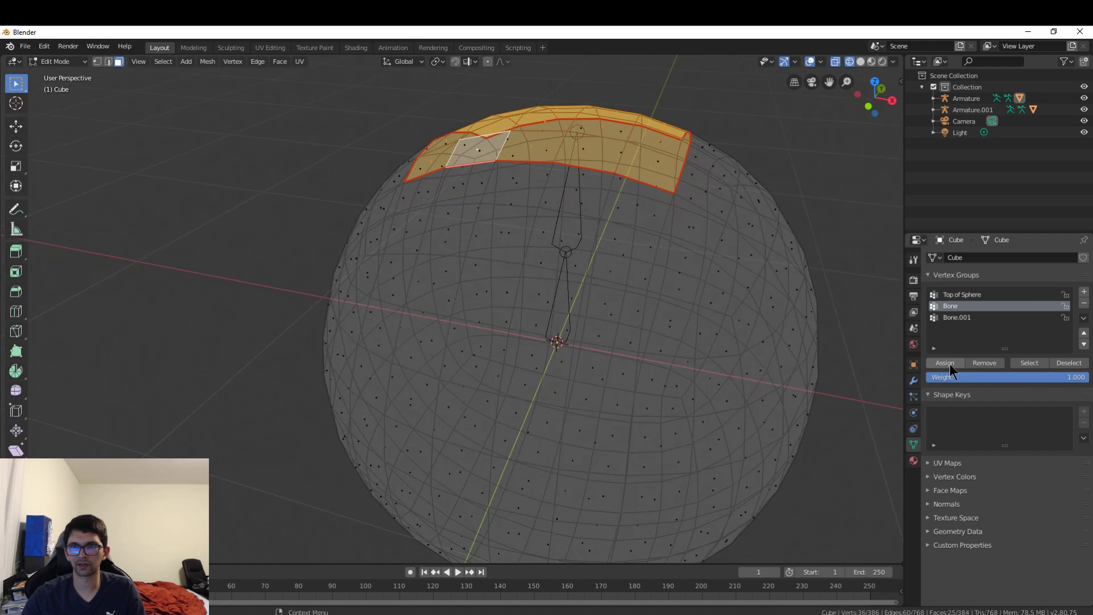
{"action": "left_click", "coordinate": [962, 318]}
{"action": "left_click", "coordinate": [956, 363]}
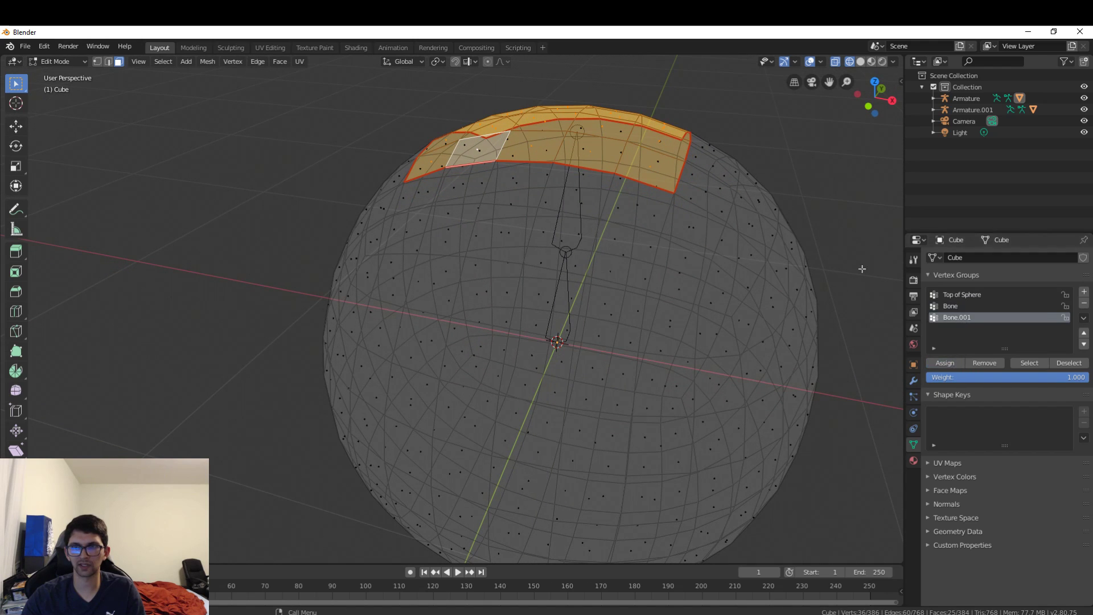
{"action": "middle_click_drag", "start_coordinate": [676, 201], "coordinate": [447, 134]}
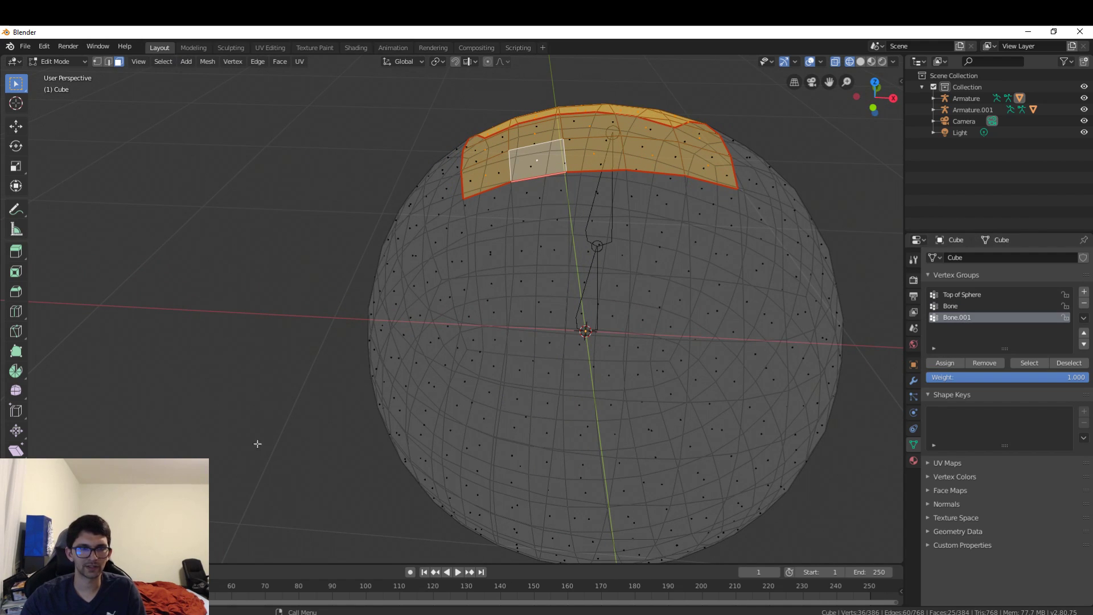
Step: Leave the sphere's Edit Mode, select the two-bone armature inside it and put it in Pose Mode
{"action": "left_click", "coordinate": [63, 61]}
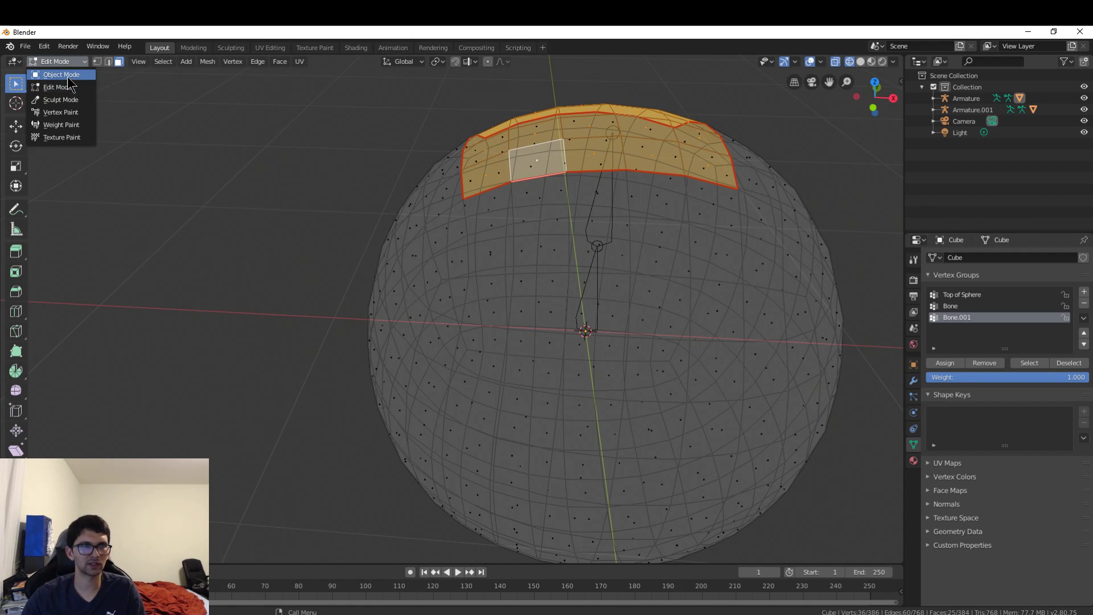
{"action": "left_click", "coordinate": [61, 74]}
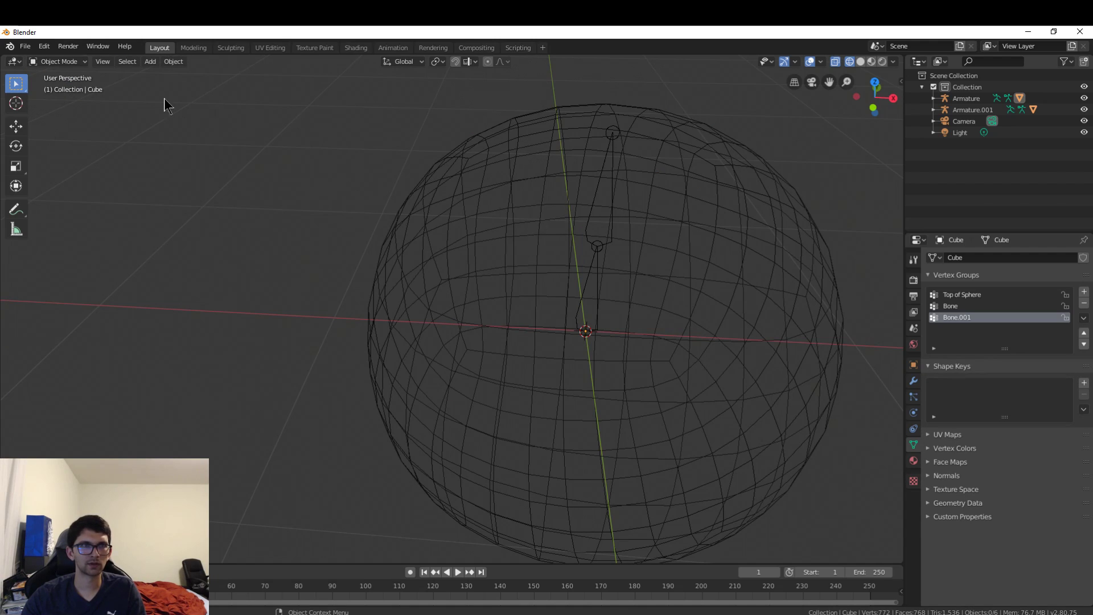
{"action": "left_click", "coordinate": [63, 61]}
{"action": "left_click", "coordinate": [71, 75]}
{"action": "left_click", "coordinate": [70, 63]}
{"action": "left_click", "coordinate": [586, 221]}
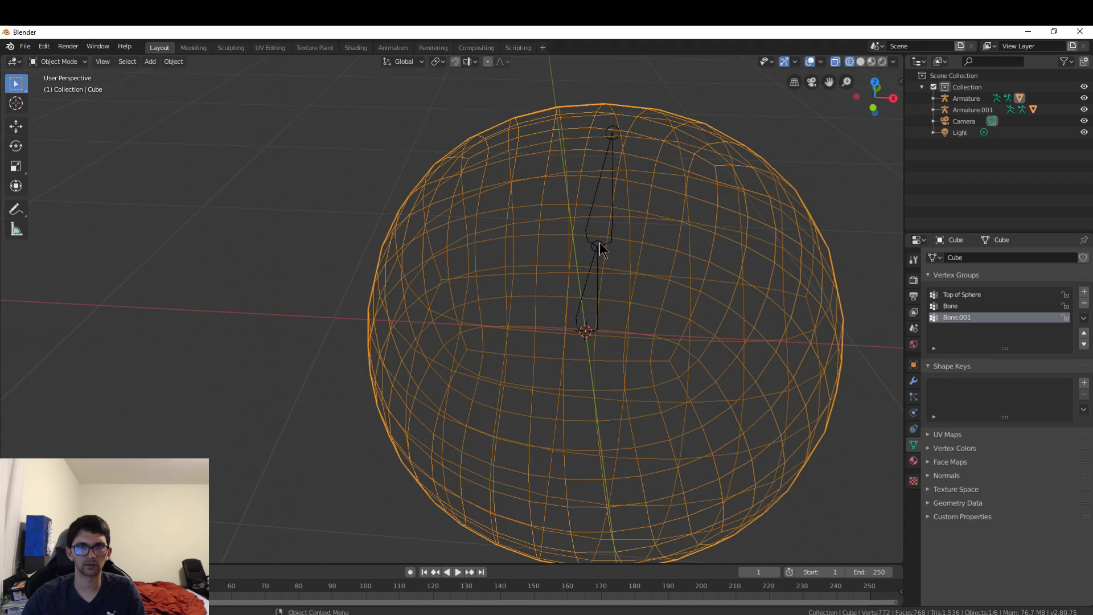
{"action": "left_click", "coordinate": [600, 249]}
{"action": "left_click", "coordinate": [57, 61]}
{"action": "left_click", "coordinate": [67, 101]}
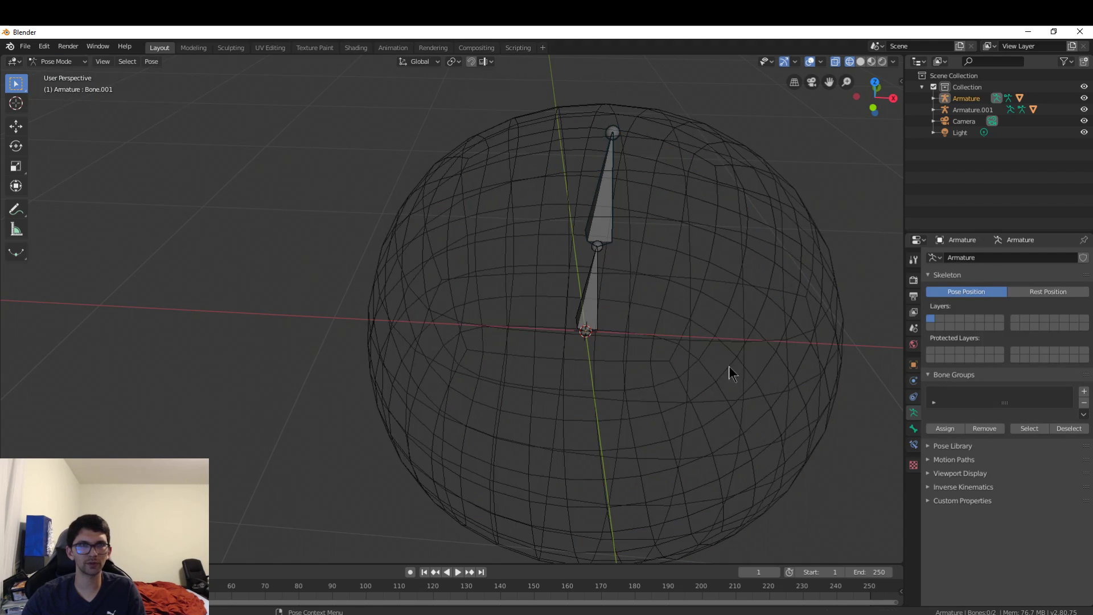
Step: Create a pose library for the armature and try to add a new pose without any bones selected
{"action": "left_click", "coordinate": [954, 446]}
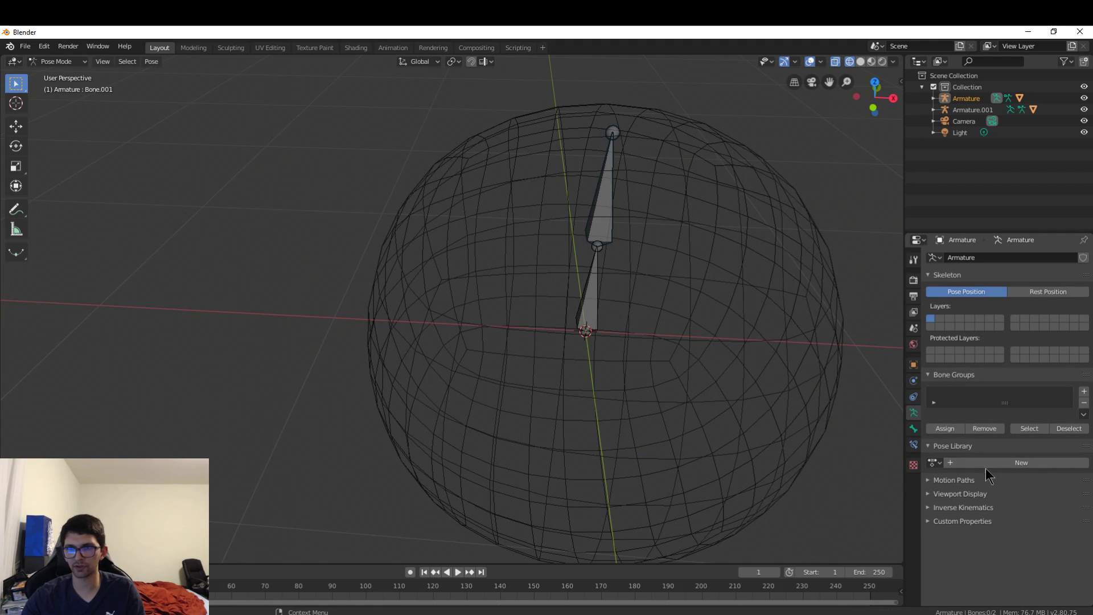
{"action": "left_click", "coordinate": [983, 463]}
{"action": "left_click", "coordinate": [1084, 478]}
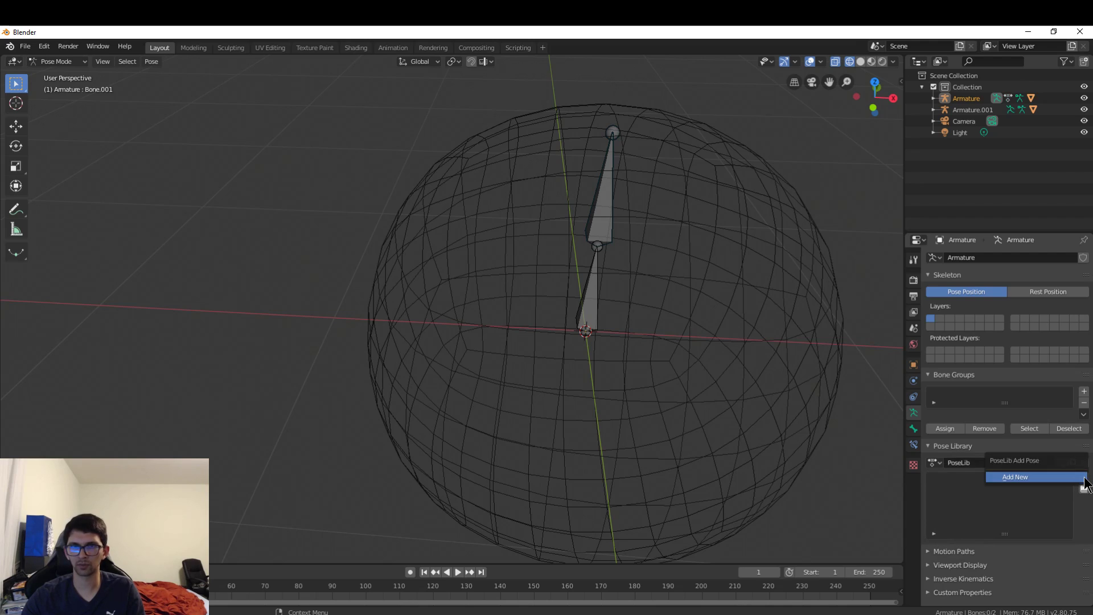
{"action": "left_click", "coordinate": [1033, 477]}
Step: Select both bones and add their current pose to the pose library under the name Rest
{"action": "key", "text": "a"}
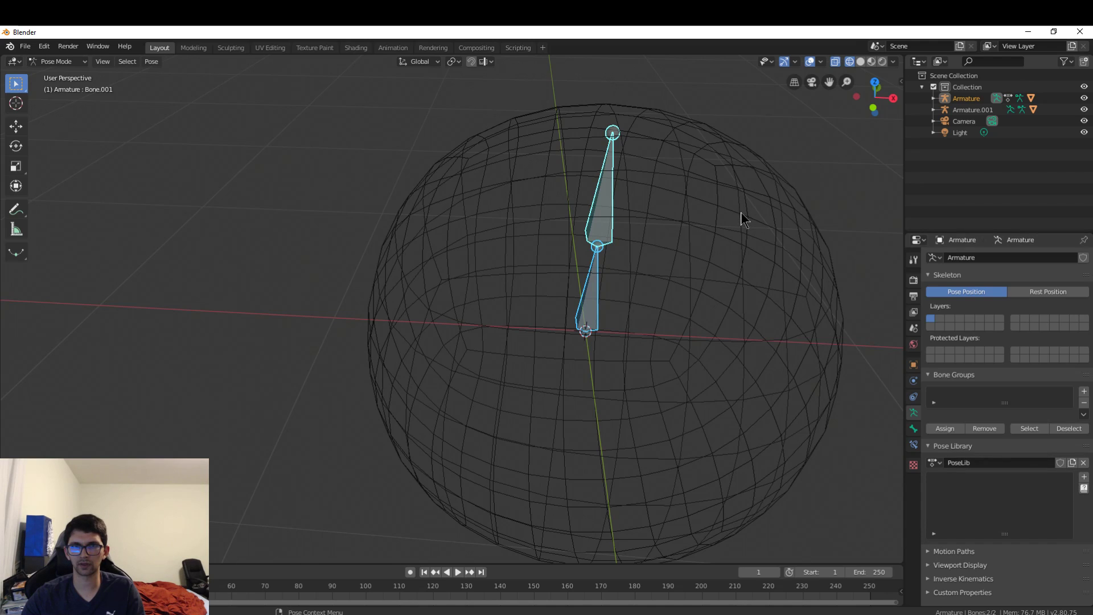
{"action": "left_click", "coordinate": [1084, 477]}
{"action": "left_click", "coordinate": [1033, 478]}
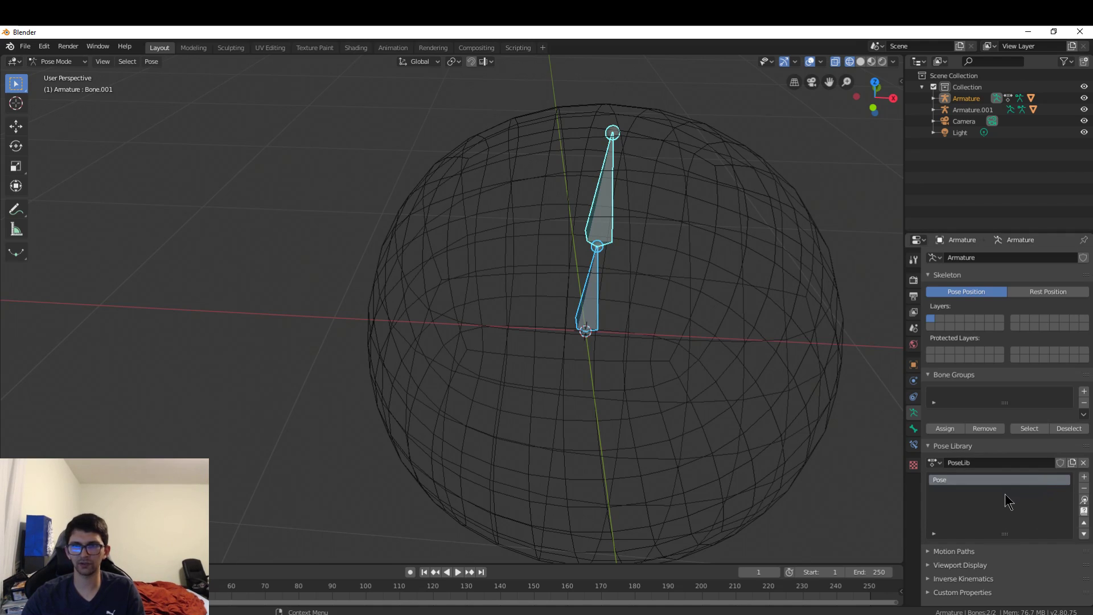
{"action": "type", "text": "Rest"}
{"action": "key", "text": "Return"}
Step: Stretch the upper bone along the global Z axis and add the result to the pose library as Beating
{"action": "left_click", "coordinate": [606, 194]}
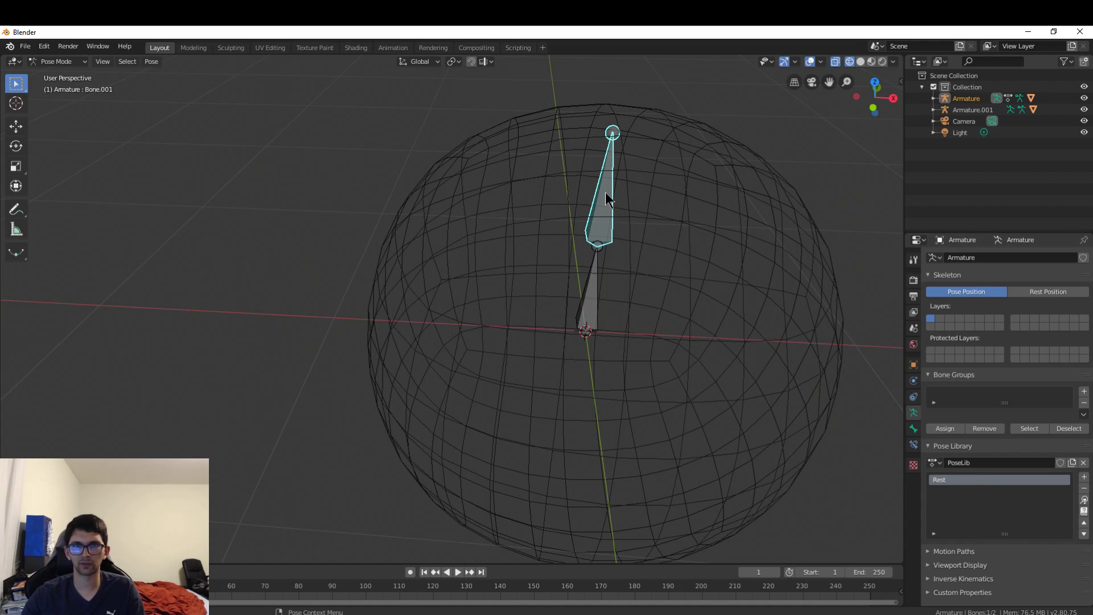
{"action": "key", "text": "s"}
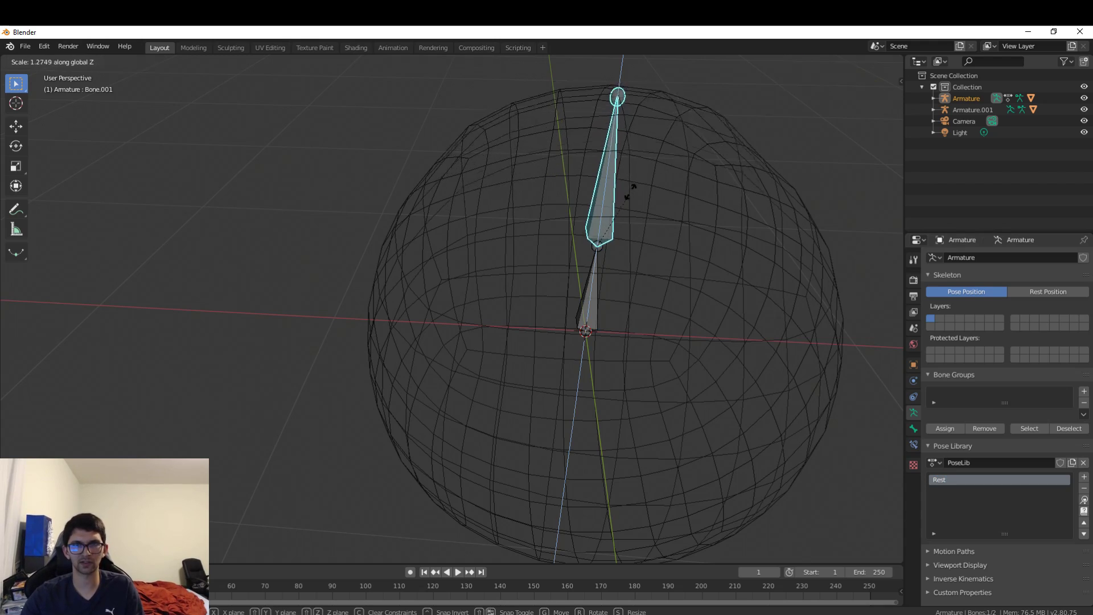
{"action": "left_click", "coordinate": [653, 154]}
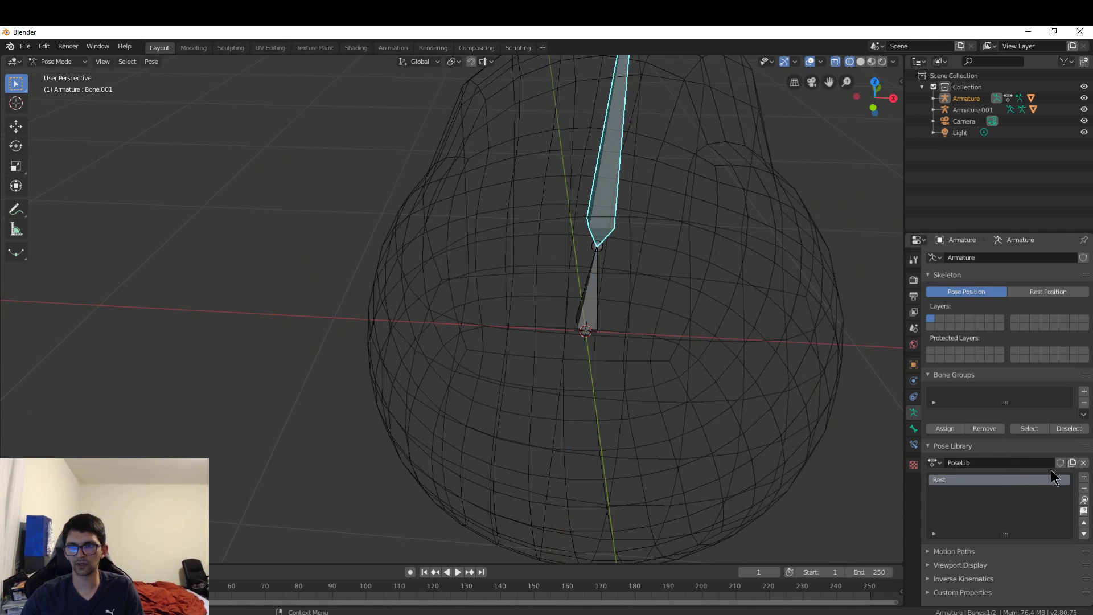
{"action": "left_click", "coordinate": [1084, 477]}
{"action": "left_click", "coordinate": [1031, 477]}
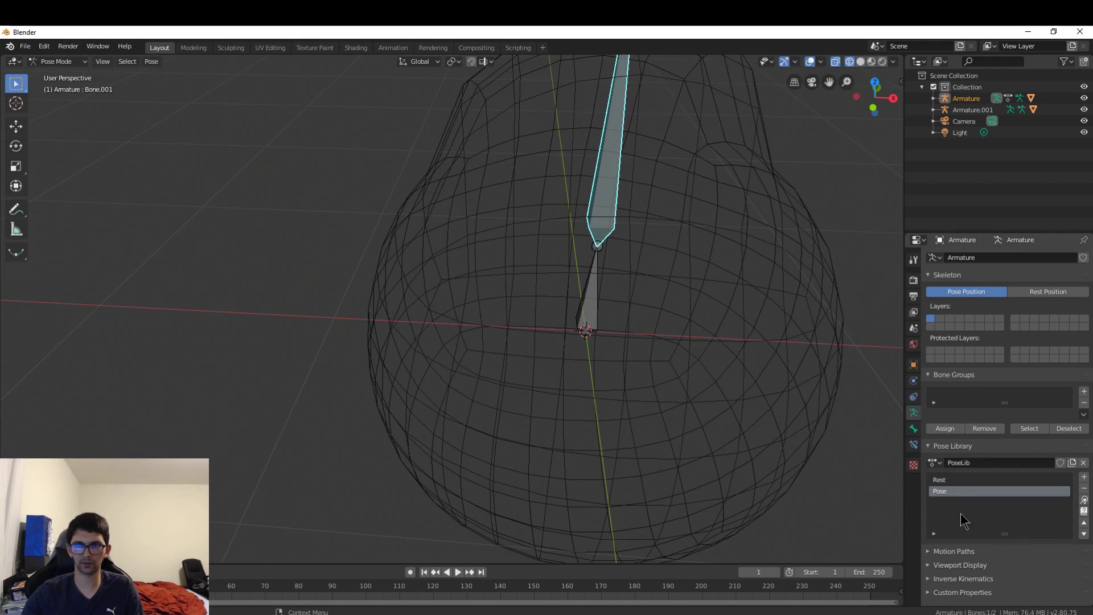
{"action": "type", "text": "Beating"}
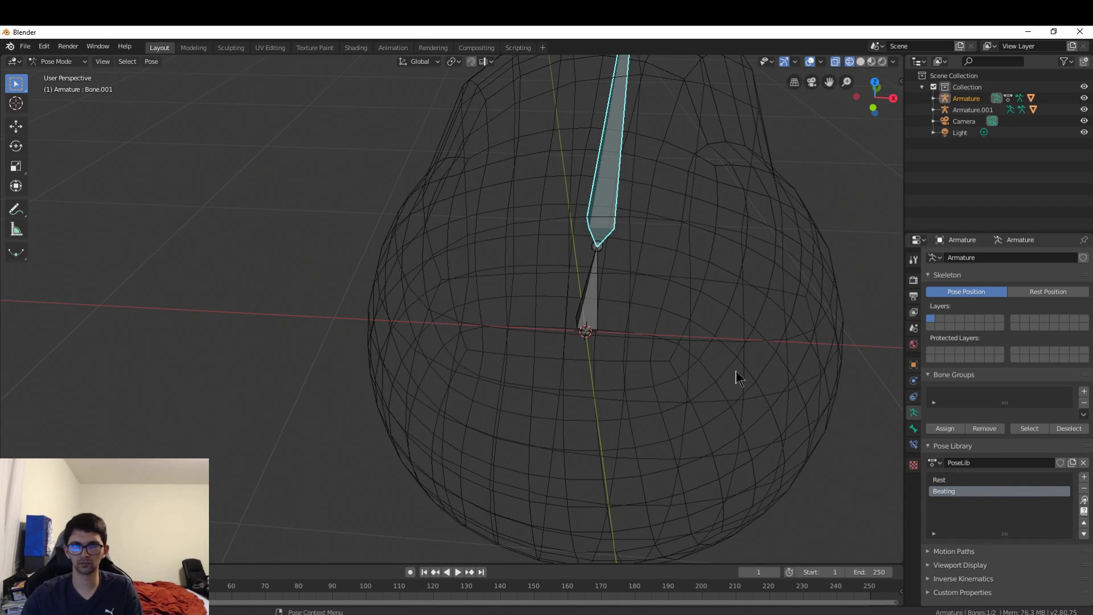
Step: View the whole deformed sphere and enlarge the timeline area below the viewport
{"action": "scroll", "coordinate": [717, 325], "scroll_direction": "down", "scroll_amount": 4}
{"action": "middle_click_drag", "start_coordinate": [717, 325], "coordinate": [683, 311]}
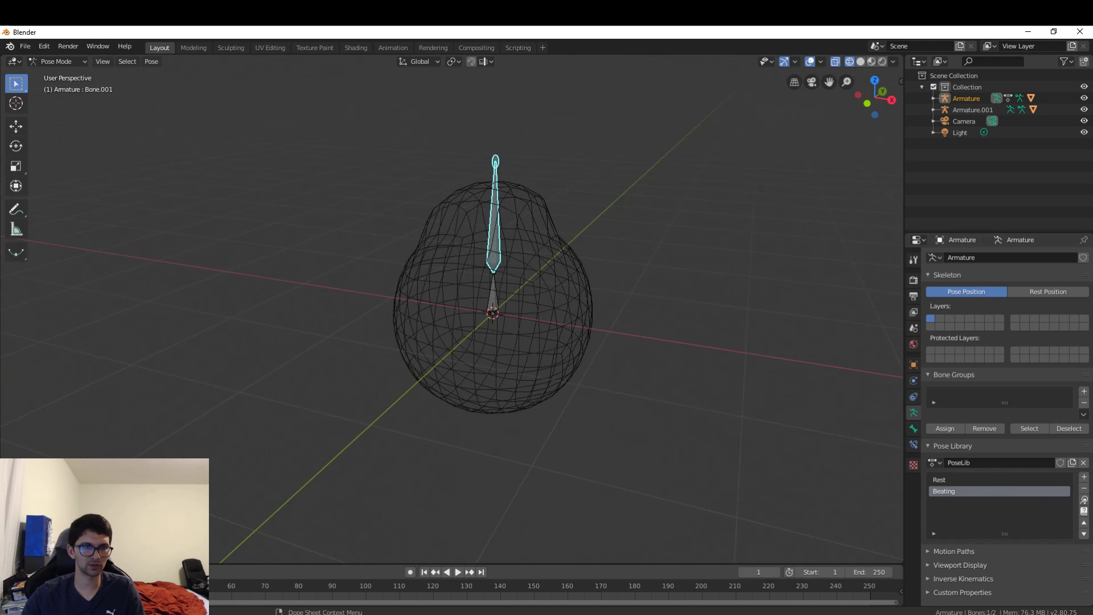
{"action": "left_click_drag", "start_coordinate": [148, 564], "coordinate": [148, 442]}
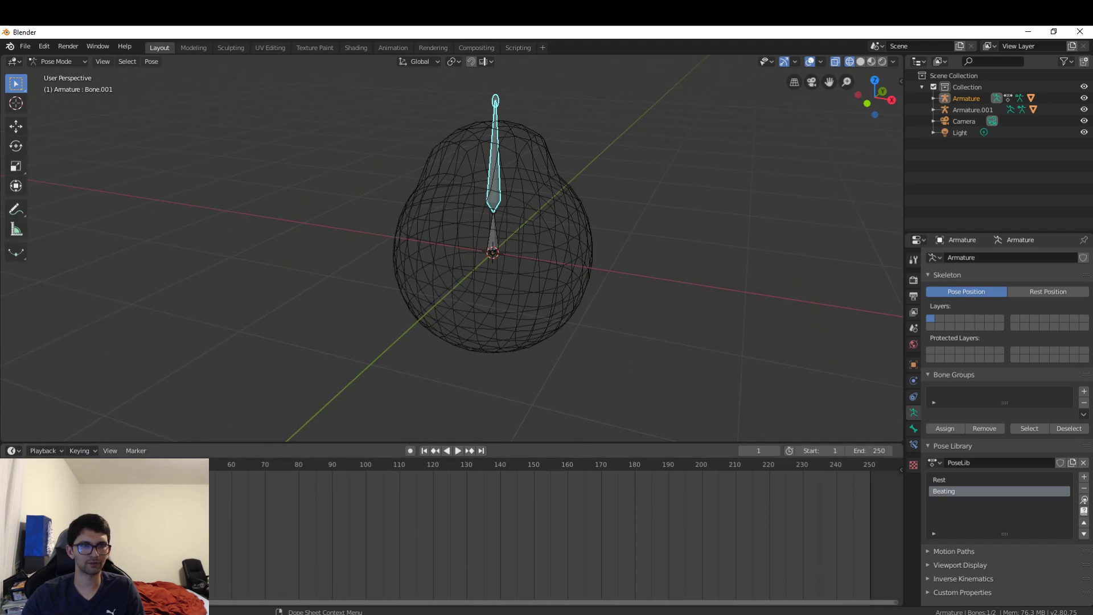
Step: Return the armature to Object Mode and apply the Rest pose from its pose library
{"action": "left_click", "coordinate": [56, 62]}
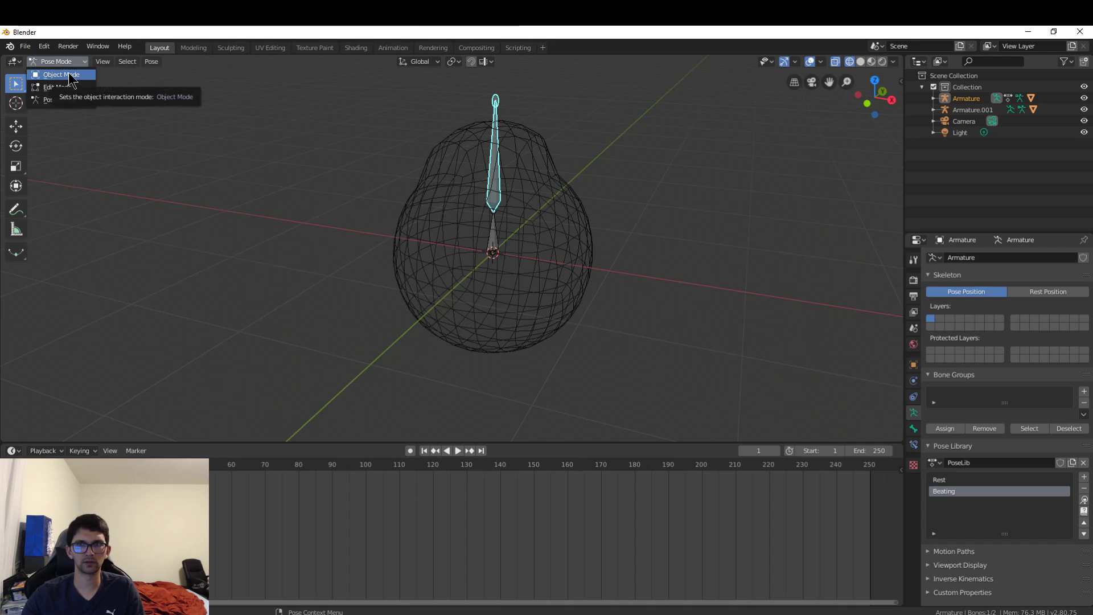
{"action": "left_click", "coordinate": [67, 77]}
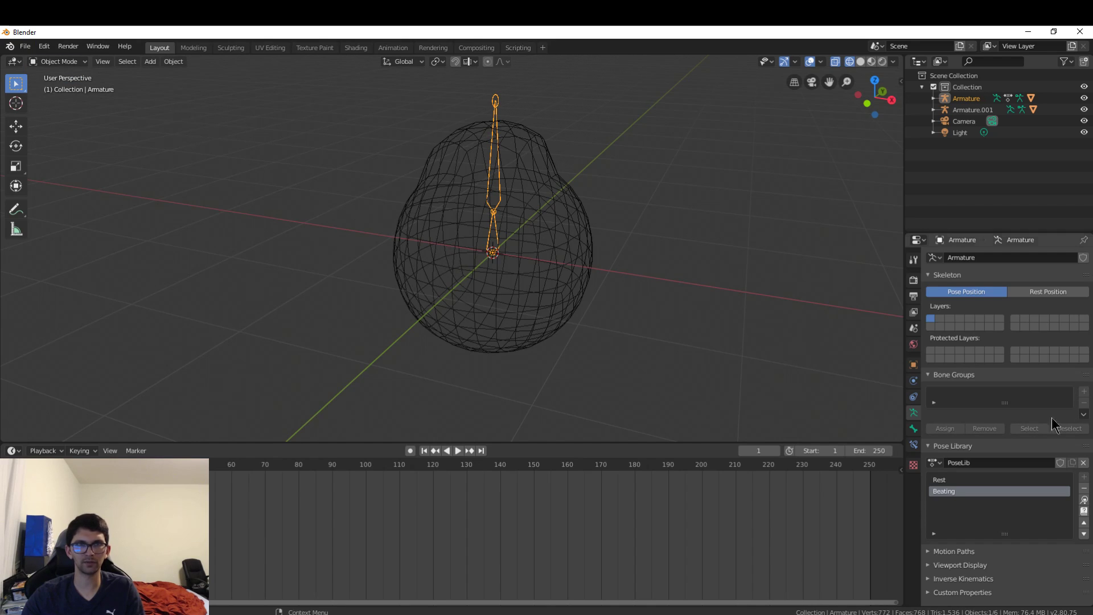
{"action": "left_click", "coordinate": [984, 481]}
{"action": "left_click", "coordinate": [1083, 511]}
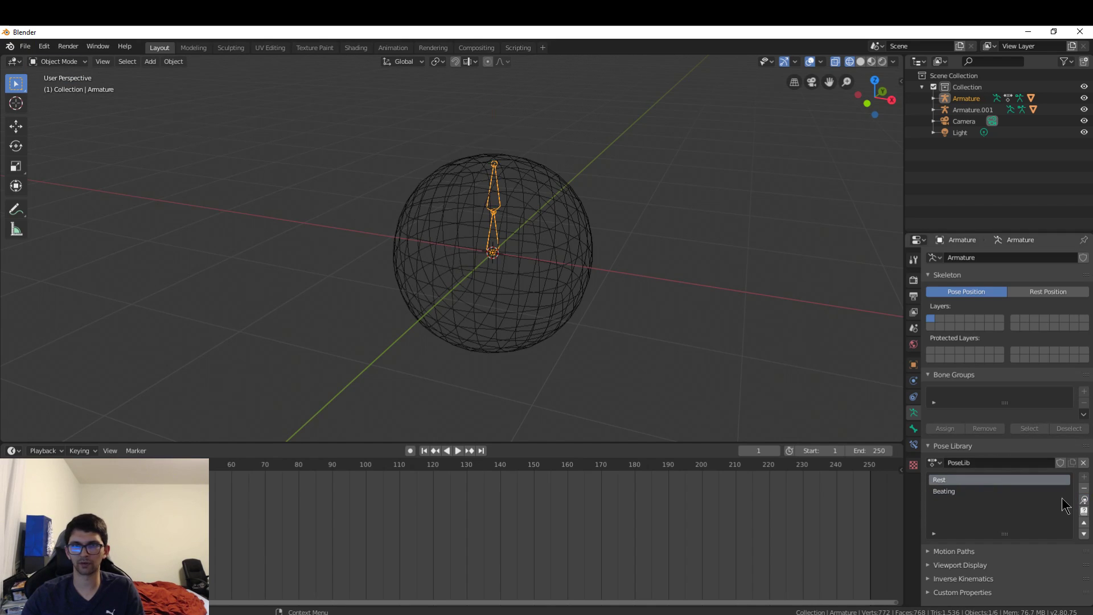
{"action": "right_click", "coordinate": [213, 330]}
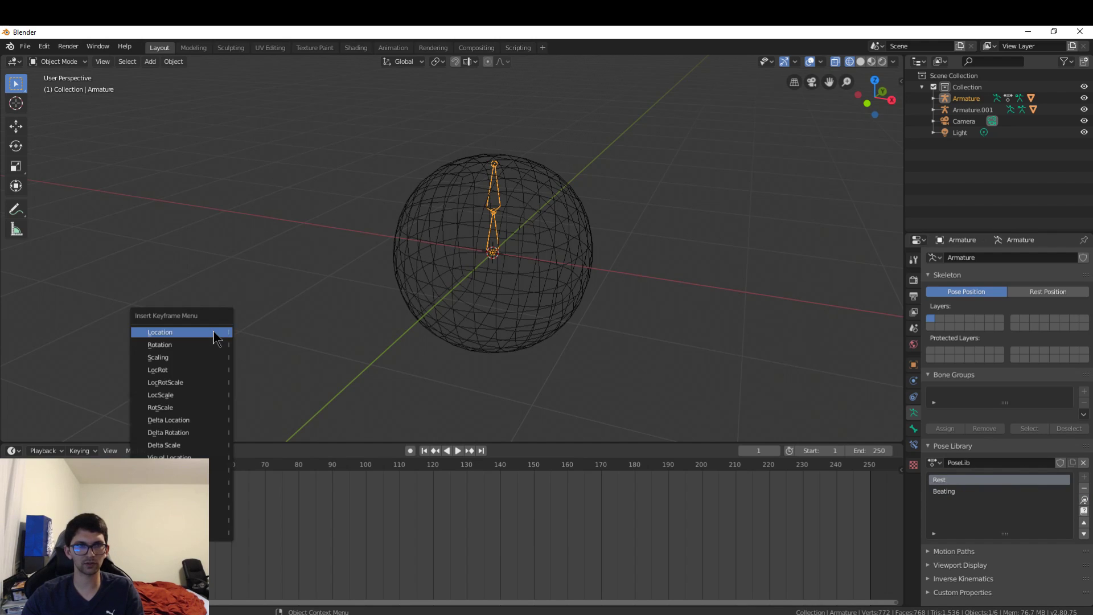
{"action": "left_click", "coordinate": [455, 275]}
{"action": "key", "text": "i"}
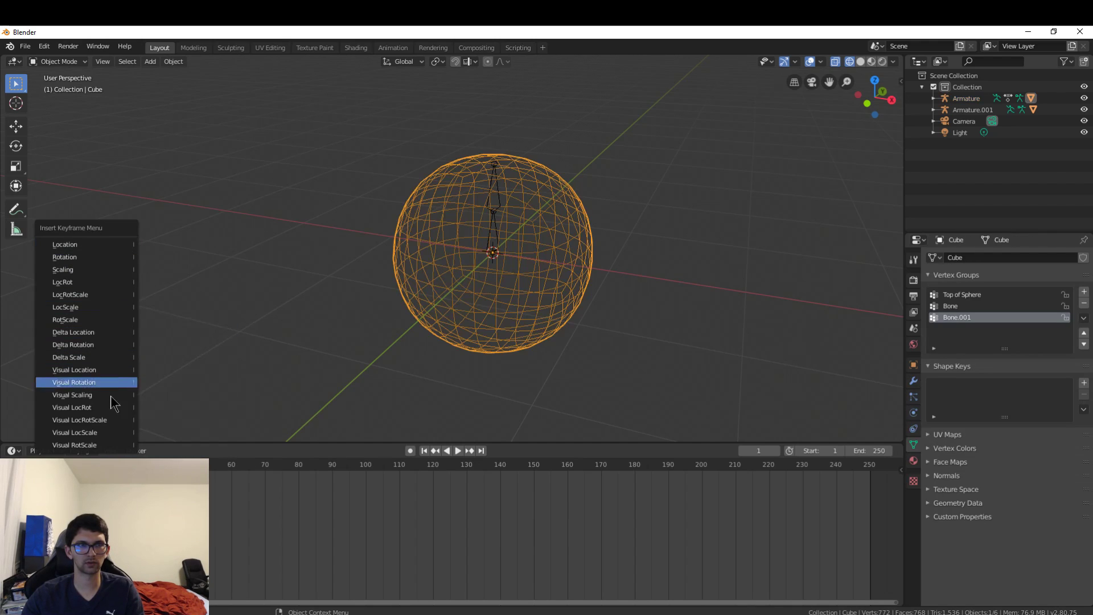
{"action": "left_click", "coordinate": [88, 447]}
{"action": "left_click", "coordinate": [500, 206]}
{"action": "key", "text": "i"}
Step: Switch the armature to Pose Mode and insert a Whole Character keyframe at frame 1
{"action": "left_click", "coordinate": [56, 62]}
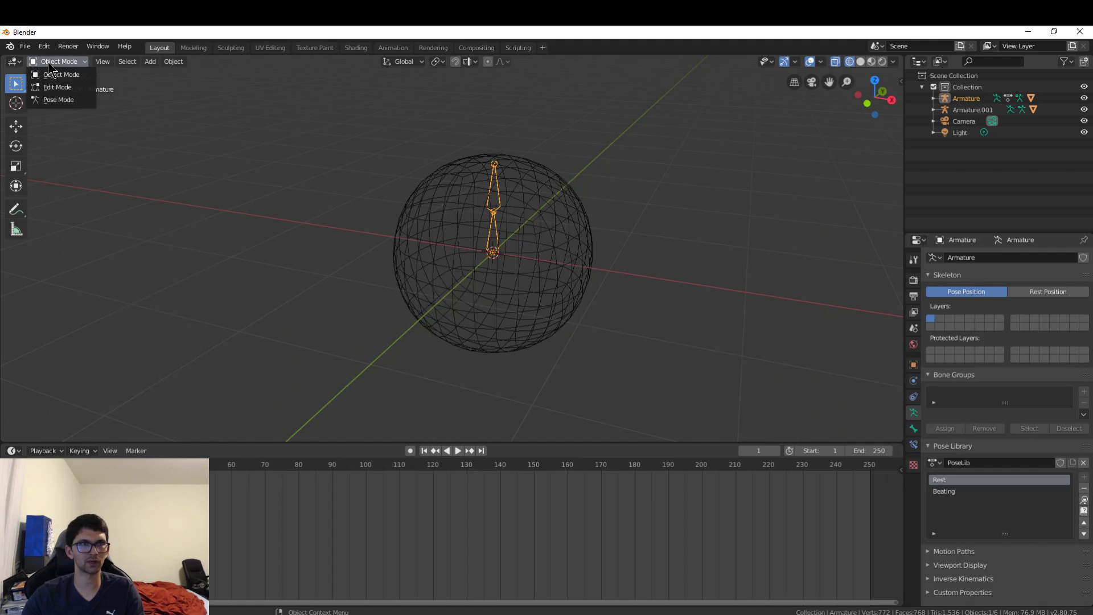
{"action": "left_click", "coordinate": [69, 103]}
{"action": "key", "text": "i"}
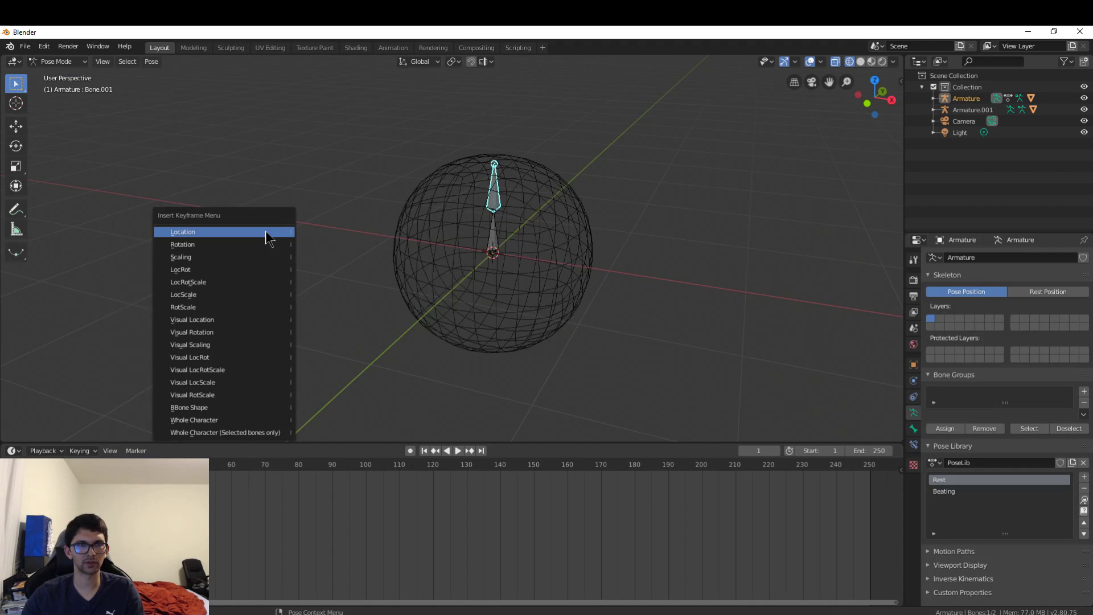
{"action": "left_click", "coordinate": [221, 421]}
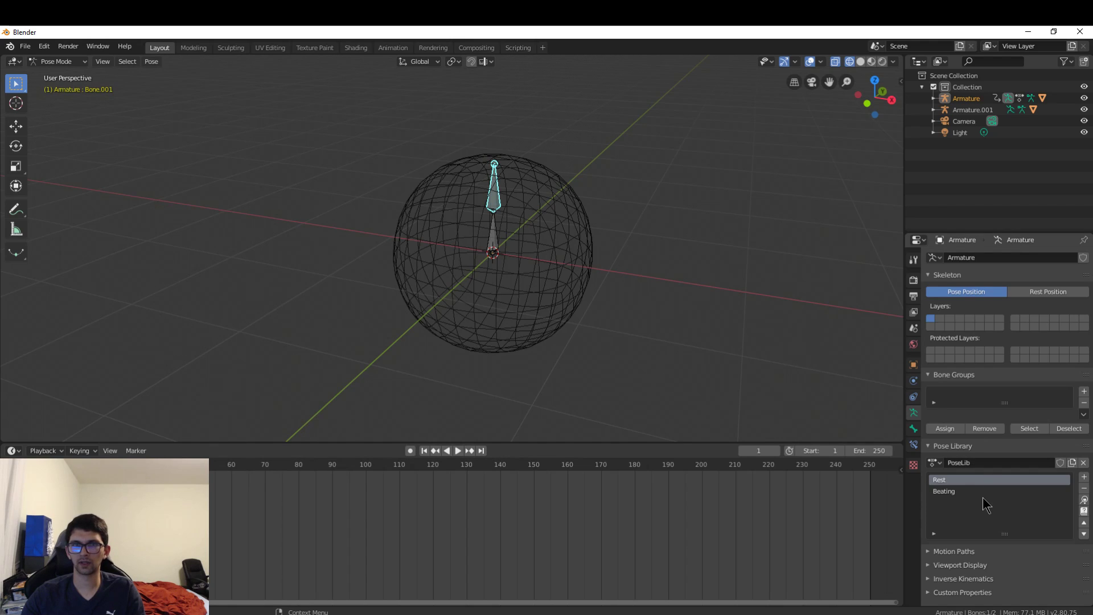
Step: Select both bones, apply the Beating pose at frame 3 and insert a Whole Character keyframe
{"action": "key", "text": "a"}
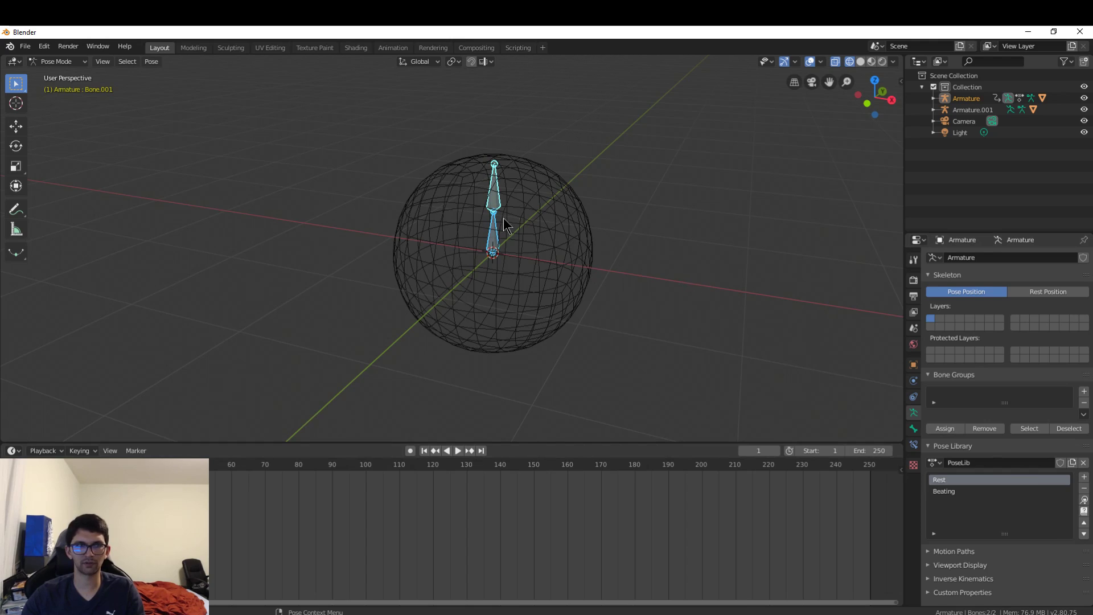
{"action": "key", "text": "space"}
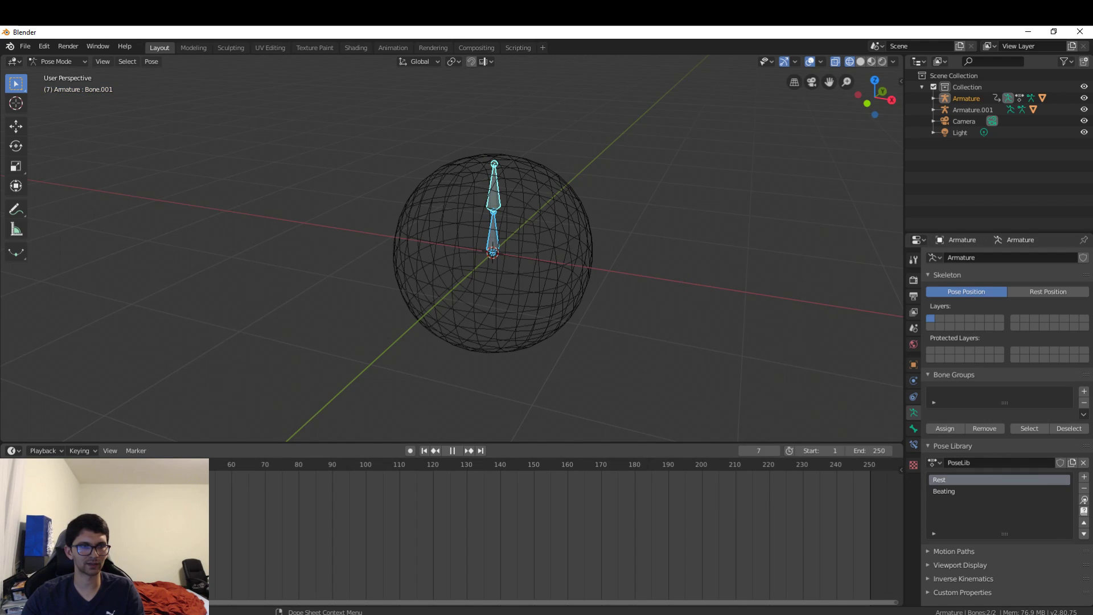
{"action": "left_click_drag", "start_coordinate": [63, 464], "coordinate": [50, 465]}
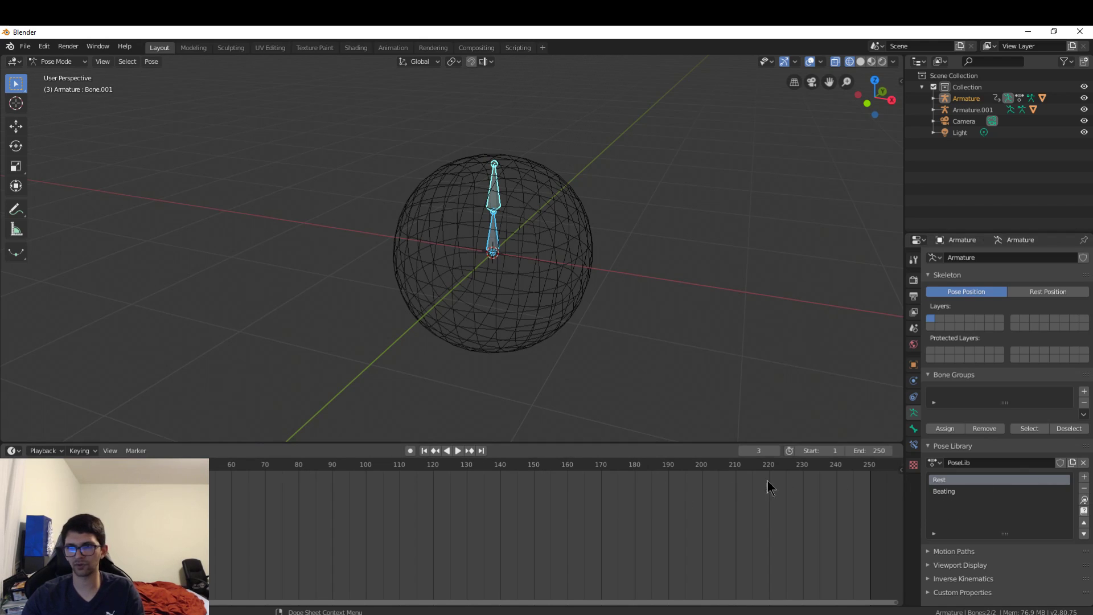
{"action": "left_click", "coordinate": [945, 491]}
{"action": "left_click", "coordinate": [1084, 500]}
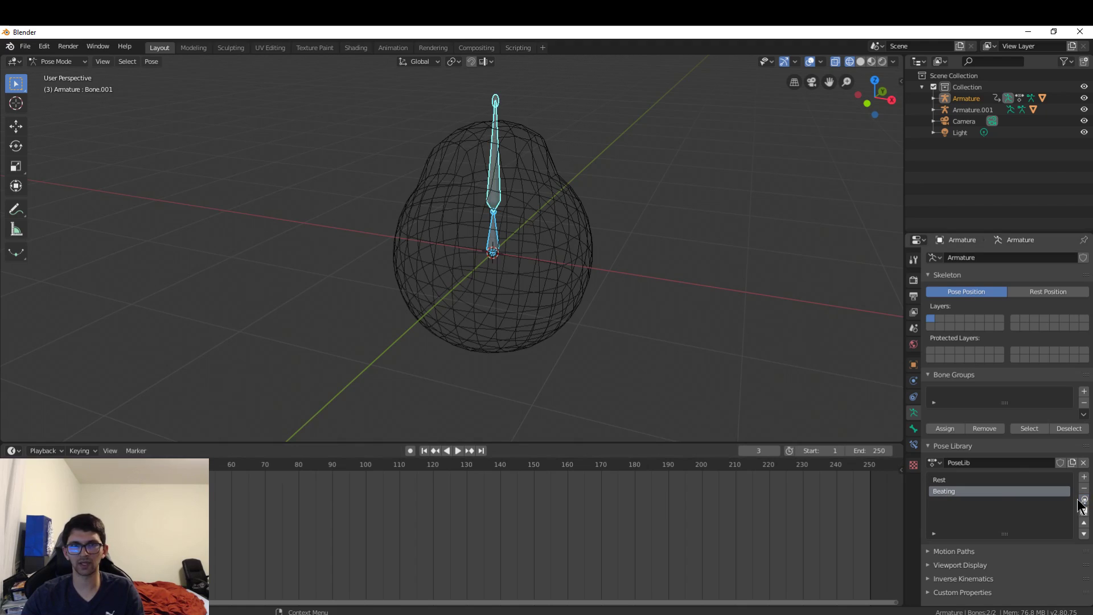
{"action": "key", "text": "i"}
{"action": "left_click", "coordinate": [223, 303]}
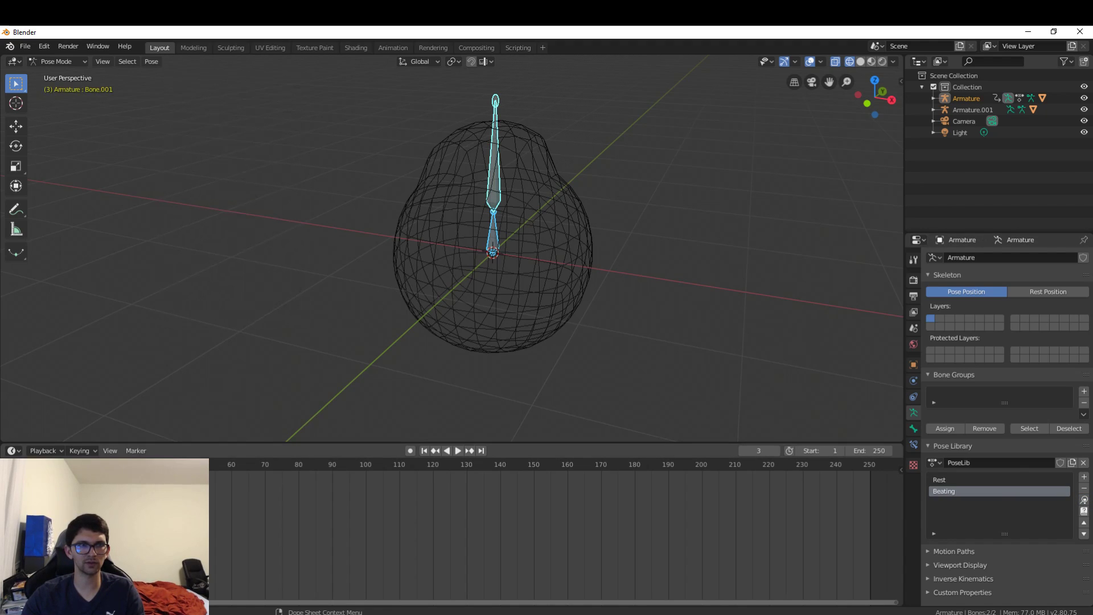
Step: Apply the Rest pose at frame 5 and insert a Whole Character keyframe
{"action": "left_click_drag", "start_coordinate": [40, 464], "coordinate": [46, 465]}
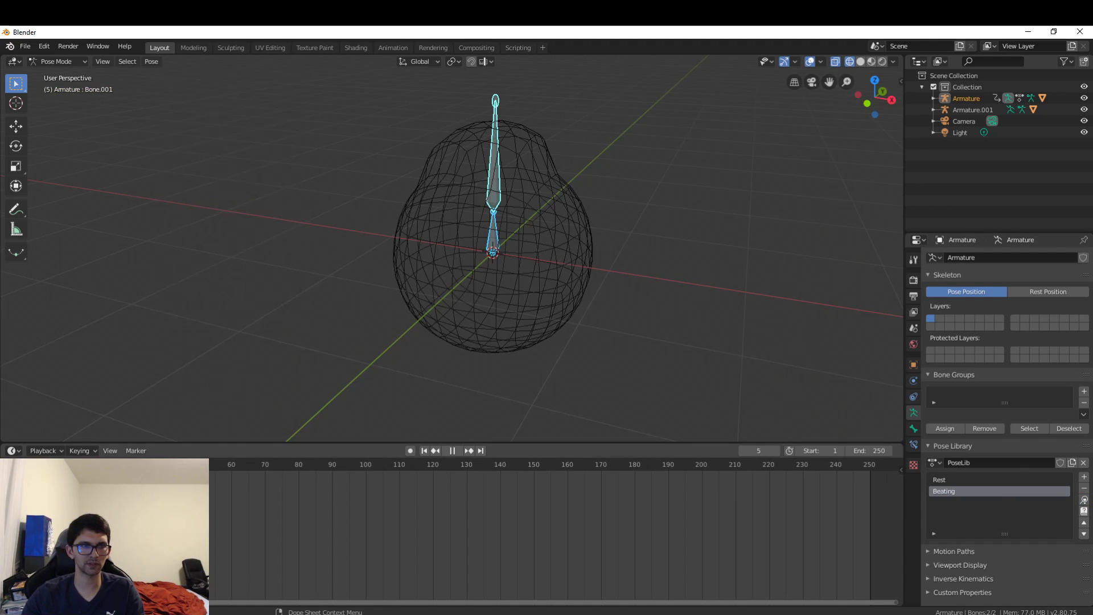
{"action": "left_click", "coordinate": [941, 480]}
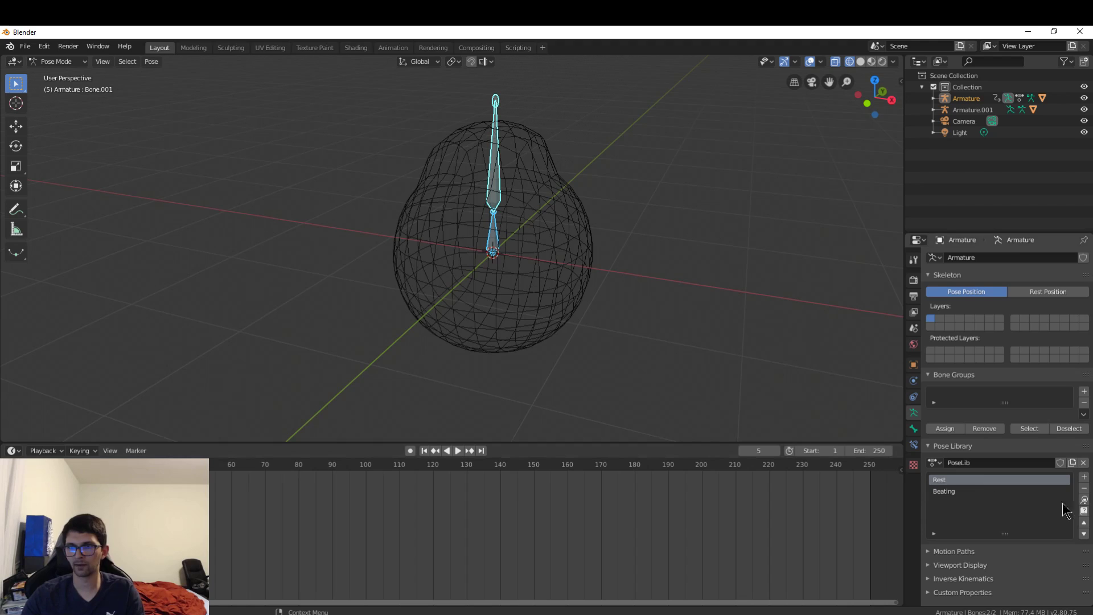
{"action": "left_click", "coordinate": [1084, 499]}
{"action": "key", "text": "i"}
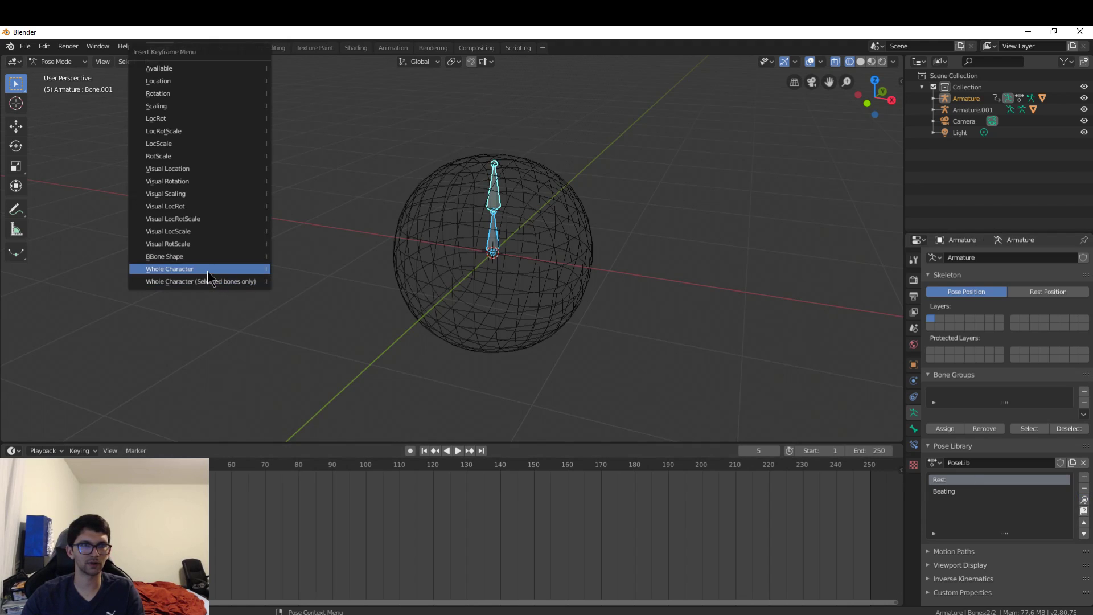
{"action": "left_click", "coordinate": [208, 270]}
Step: Apply the Beating pose at frame 7 and insert a Whole Character keyframe
{"action": "key", "text": "space"}
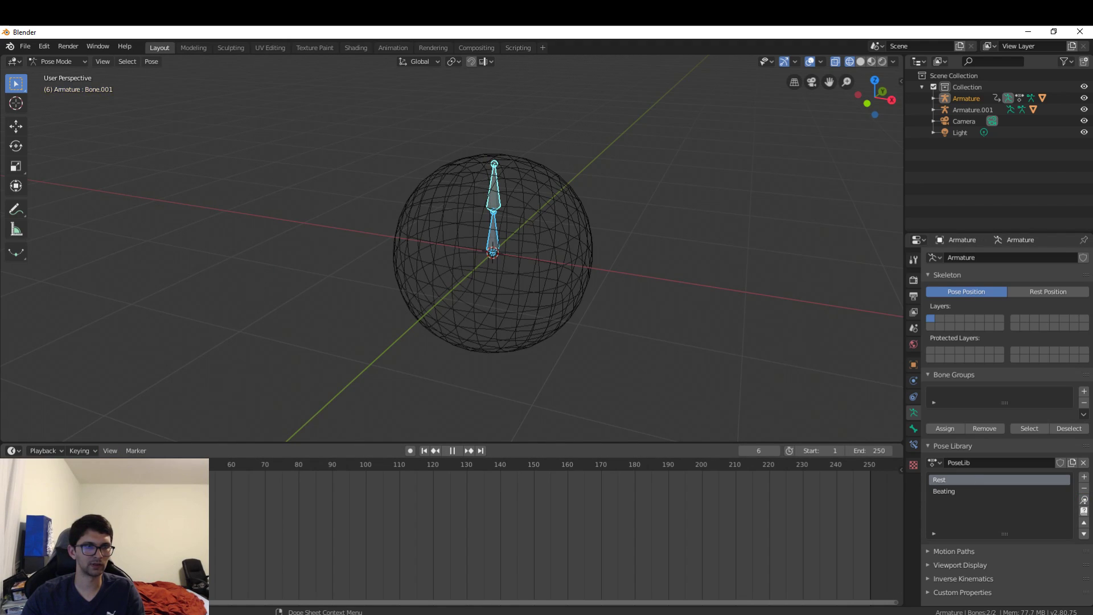
{"action": "key", "text": "space"}
{"action": "left_click", "coordinate": [954, 492]}
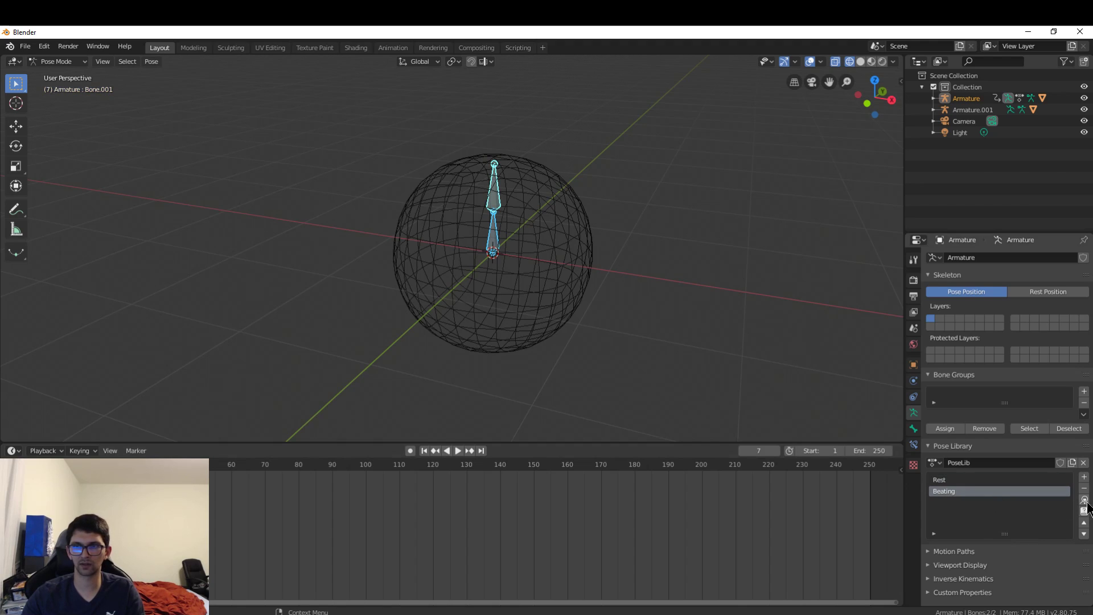
{"action": "left_click", "coordinate": [1084, 500]}
{"action": "key", "text": "i"}
{"action": "left_click", "coordinate": [190, 274]}
Step: Apply the Rest pose at frame 9 and insert a Whole Character keyframe
{"action": "key", "text": "space"}
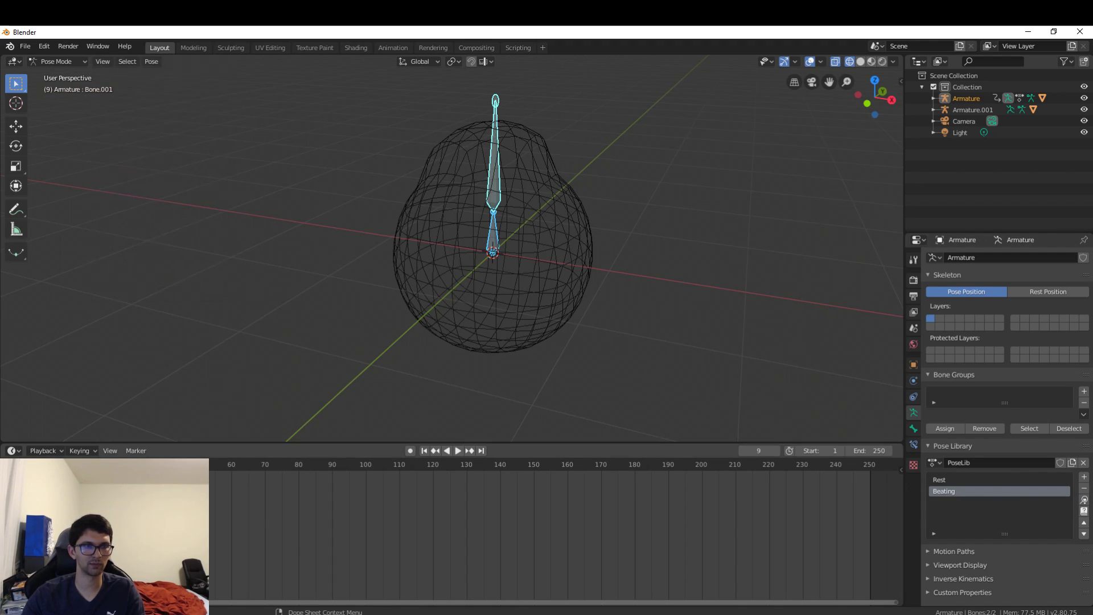
{"action": "left_click", "coordinate": [982, 479]}
{"action": "left_click", "coordinate": [1084, 500]}
{"action": "key", "text": "i"}
{"action": "left_click", "coordinate": [273, 306]}
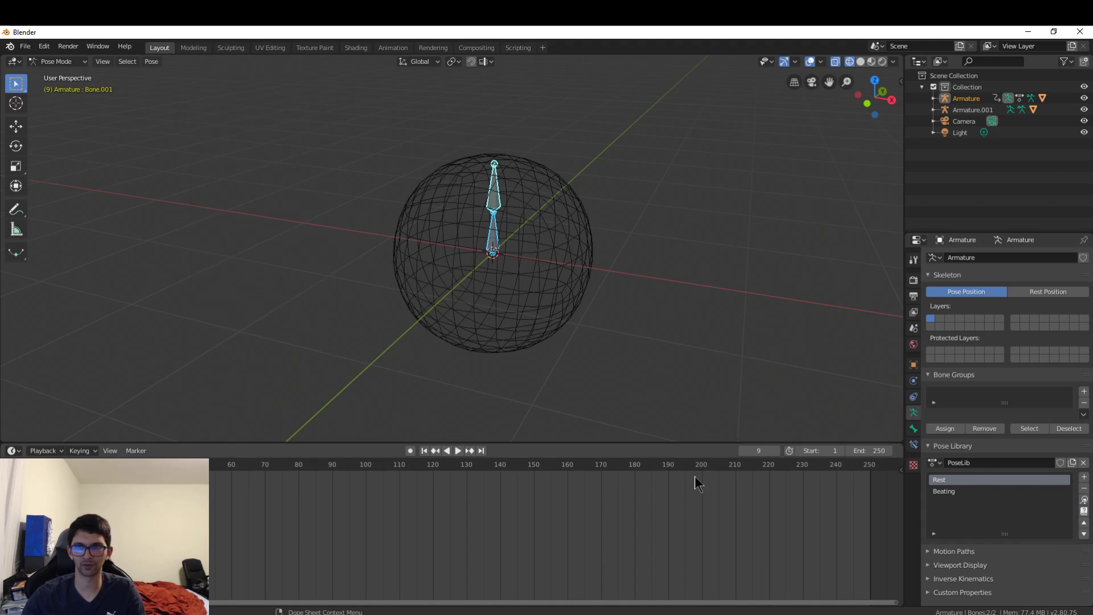
Step: Set the frame range to 0–9 and play the beating animation in solid shading
{"action": "left_click_drag", "start_coordinate": [880, 452], "coordinate": [829, 452]}
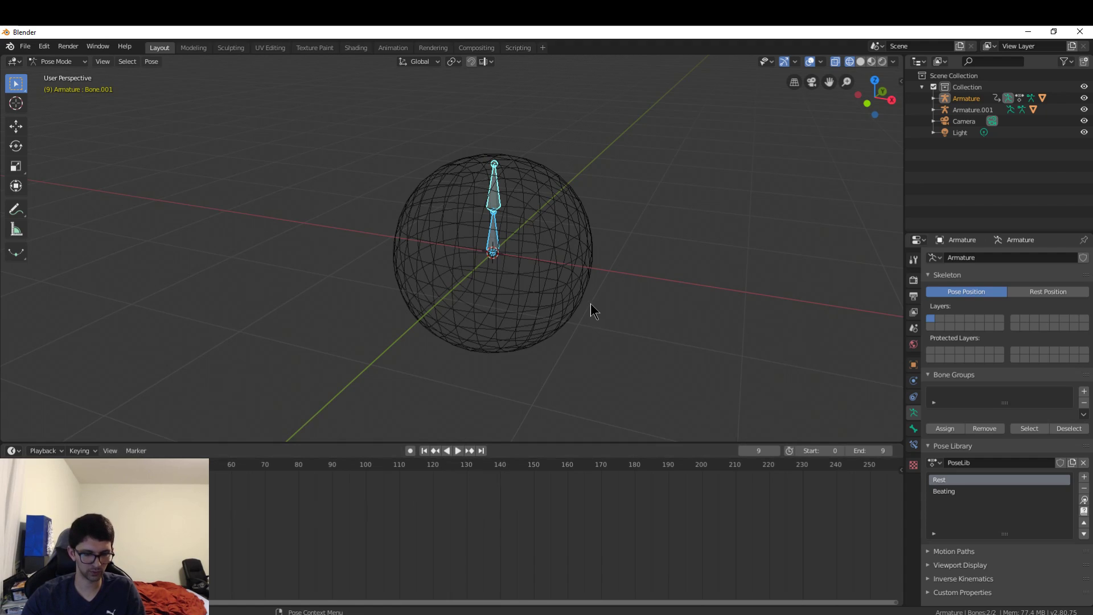
{"action": "key", "text": "z"}
{"action": "left_click", "coordinate": [457, 450]}
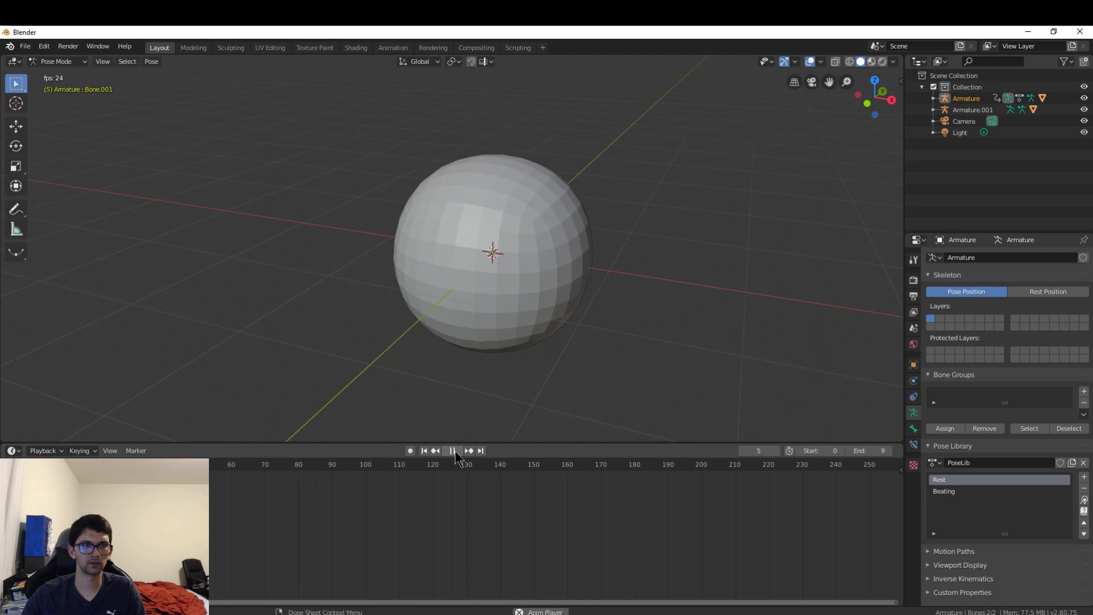
{"action": "middle_click_drag", "start_coordinate": [624, 195], "coordinate": [398, 228]}
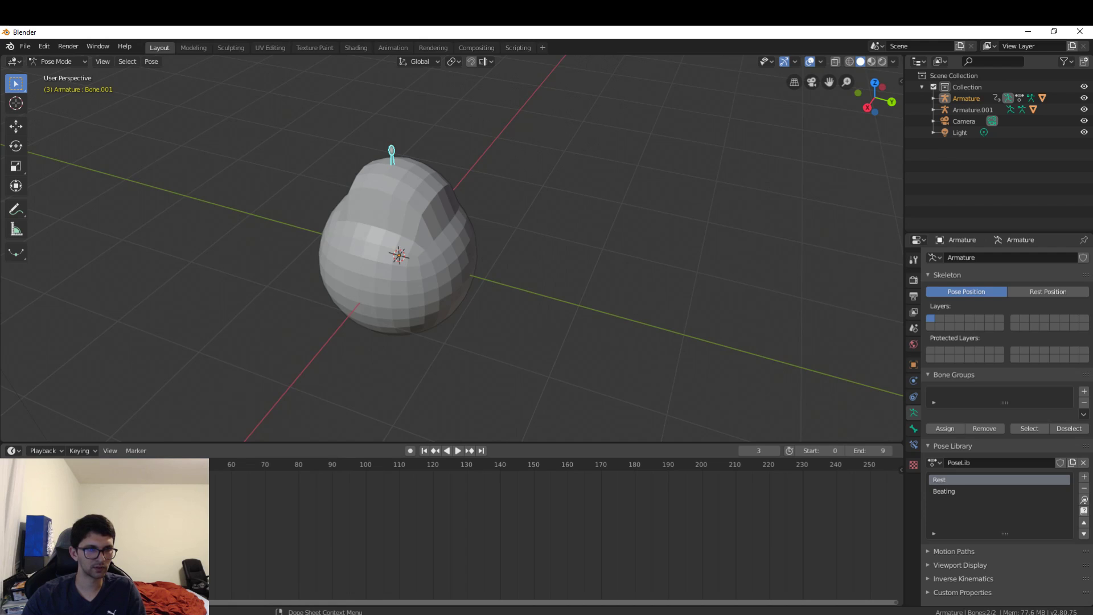
Step: Copy the existing beat keyframes and paste them from frame 9 to extend the beating through frame 17
{"action": "key", "text": "space"}
{"action": "key", "text": "space"}
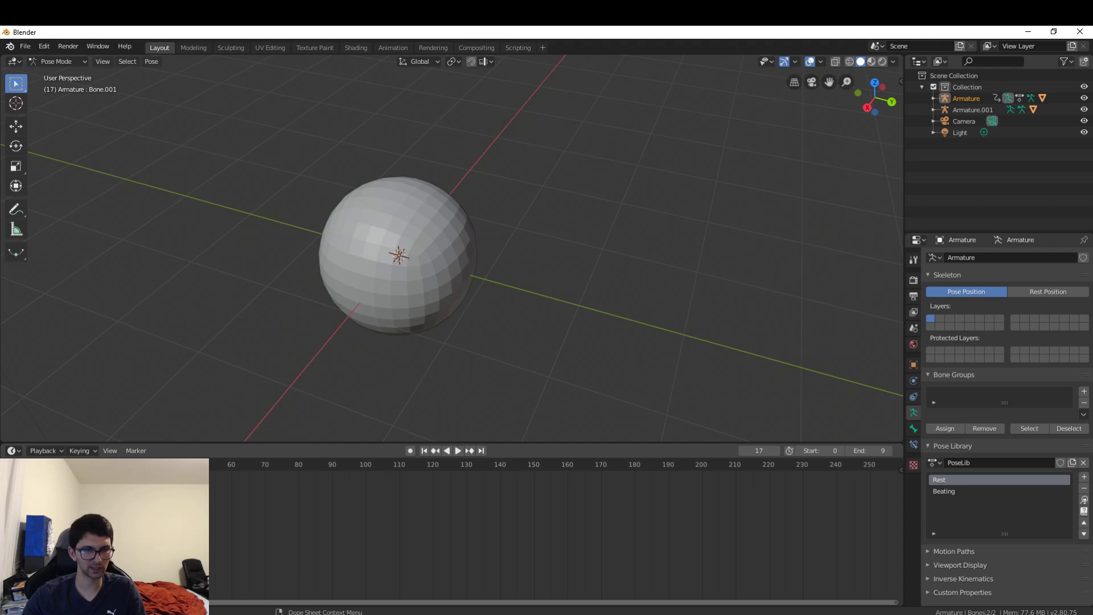
{"action": "key", "text": "i"}
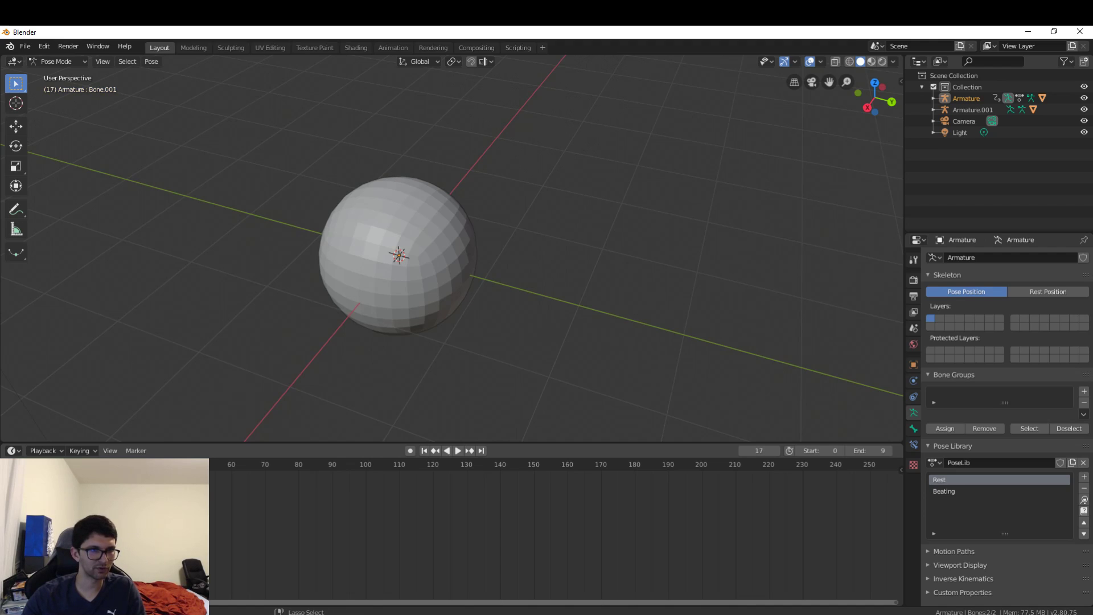
{"action": "key", "text": "space"}
{"action": "key", "text": "space"}
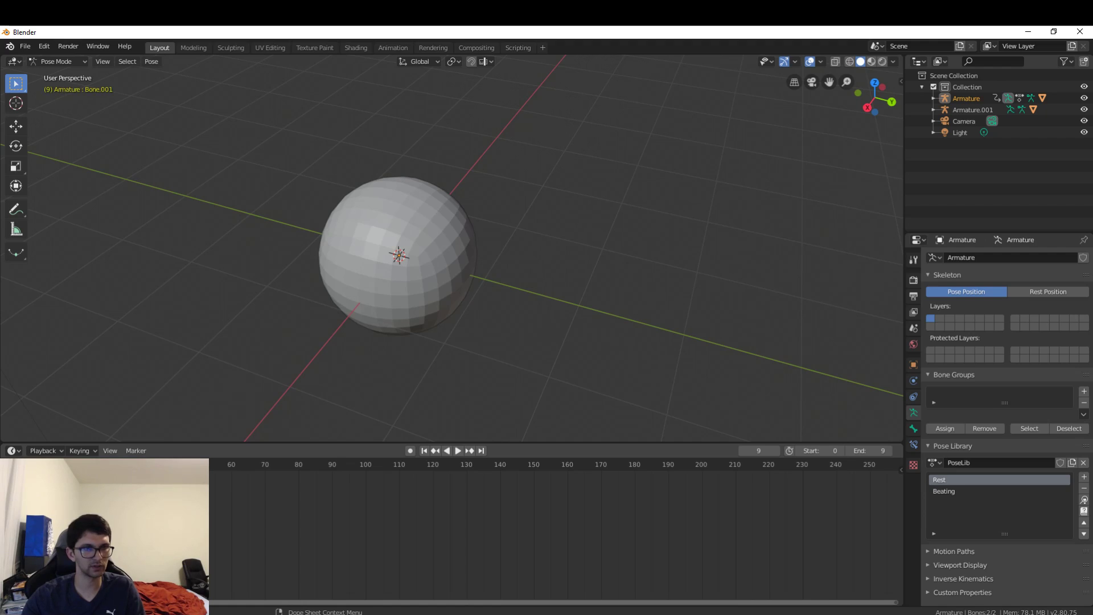
{"action": "key", "text": "space"}
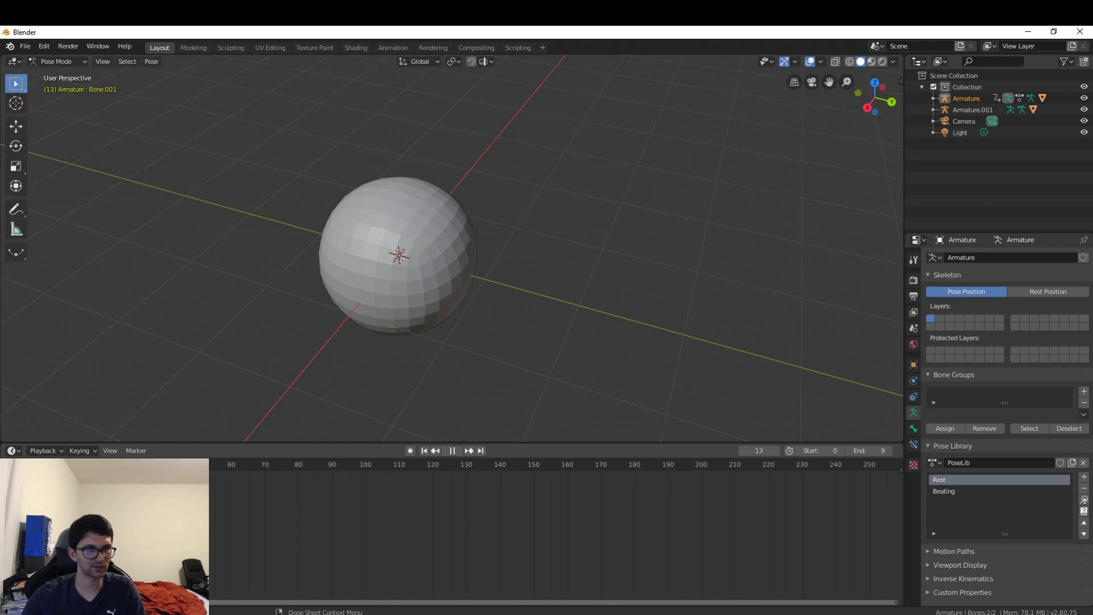
{"action": "key", "text": "space"}
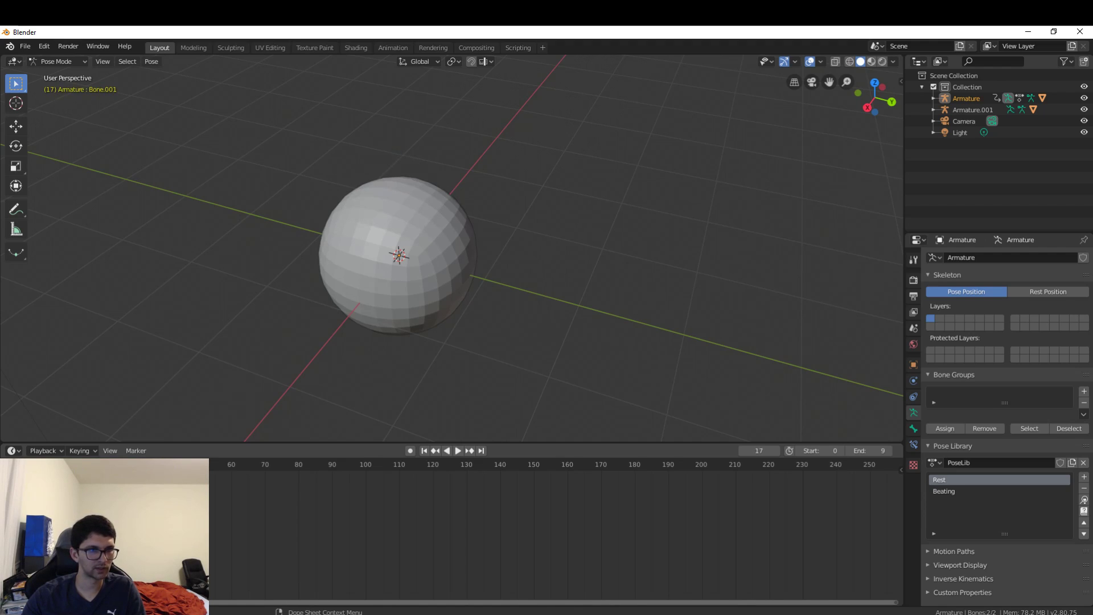
Step: Paste the copied beat keyframes repeatedly at eight-frame intervals up to frame 57, filling the timeline through frame 65
{"action": "key", "text": "space"}
{"action": "key", "text": "space"}
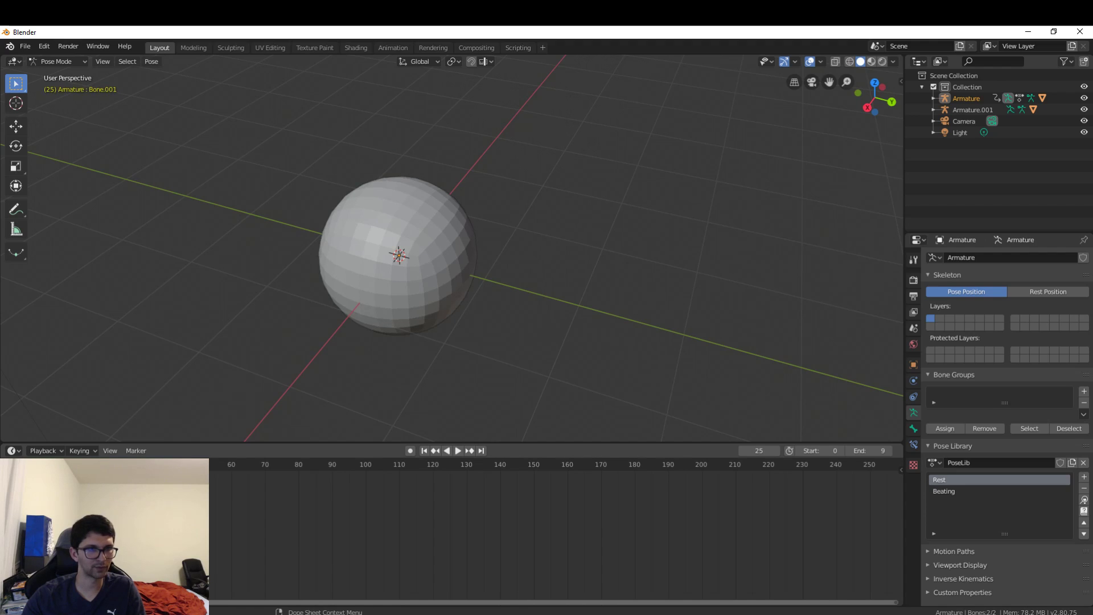
{"action": "key", "text": "space"}
{"action": "key", "text": "space"}
{"action": "key", "text": "space"}
{"action": "key", "text": "space"}
{"action": "key", "text": "space"}
{"action": "key", "text": "space"}
{"action": "left_click_drag", "start_coordinate": [210, 466], "coordinate": [222, 474]}
{"action": "key", "text": "ctrl+v"}
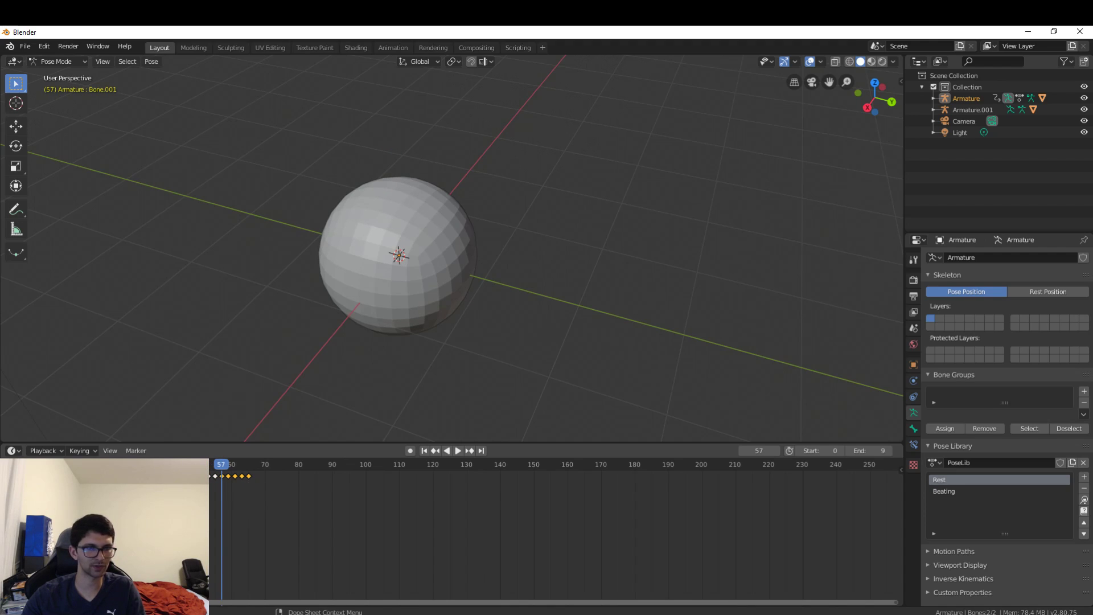
Step: Set the end frame to 65 and play the extended beating animation from its beginning
{"action": "double_click", "coordinate": [869, 450]}
{"action": "type", "text": "65"}
{"action": "key", "text": "Return"}
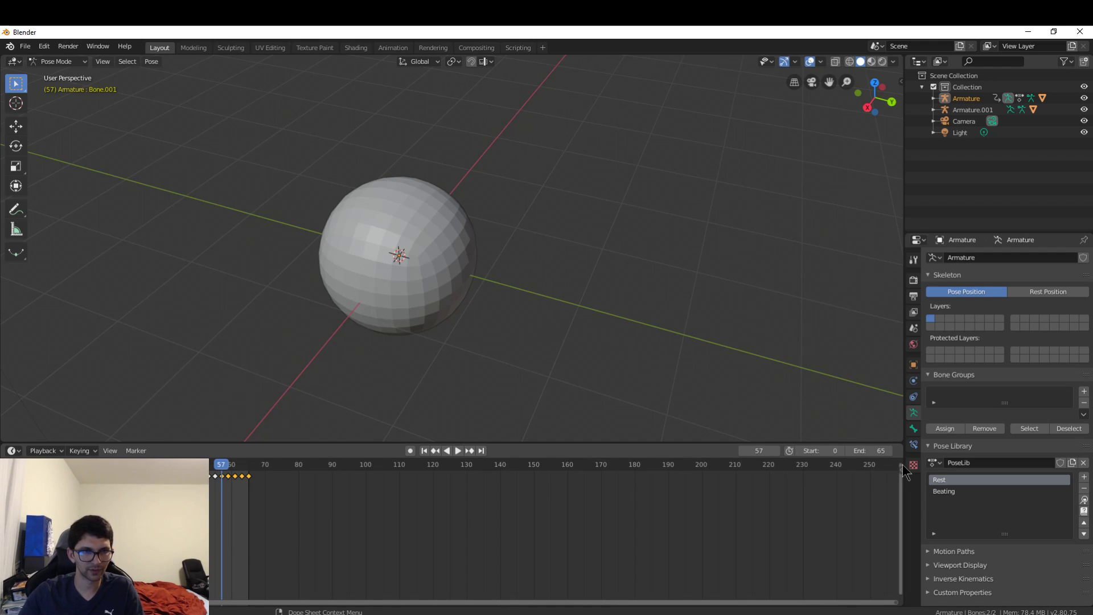
{"action": "left_click_drag", "start_coordinate": [223, 465], "coordinate": [30, 465]}
{"action": "left_click", "coordinate": [457, 450]}
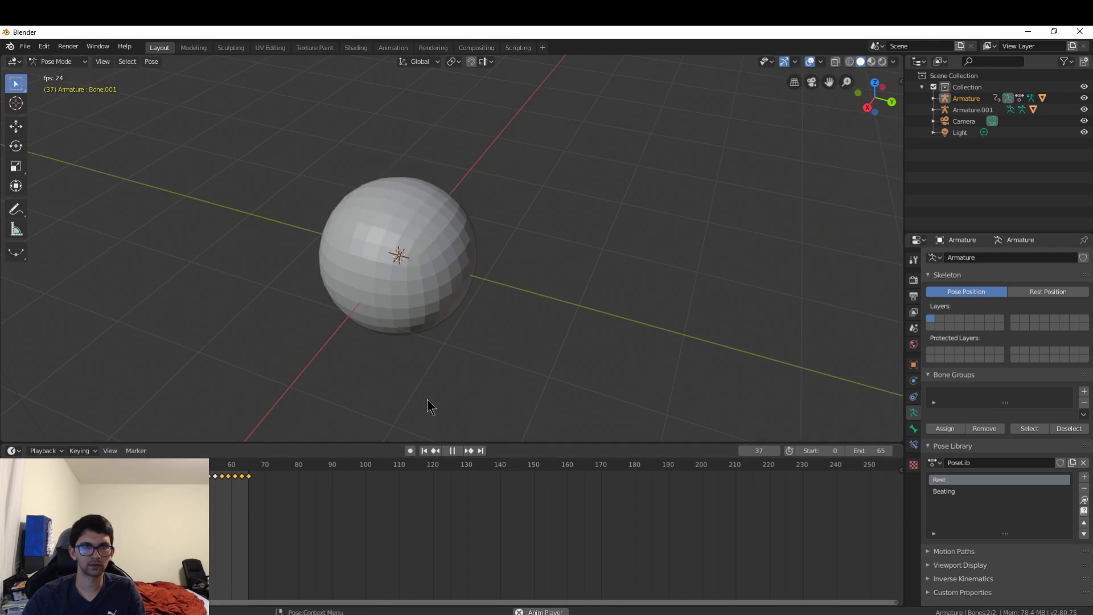
{"action": "key", "text": "space"}
Step: Deselect the bones, render the animation, and close the render window after viewing the frames
{"action": "left_click", "coordinate": [445, 130]}
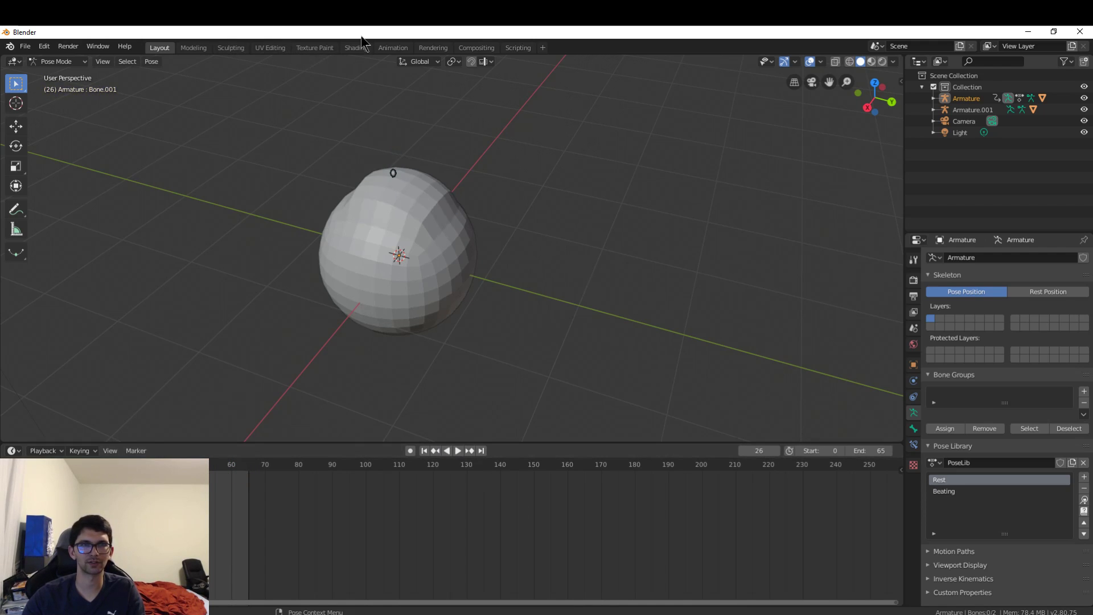
{"action": "left_click", "coordinate": [69, 46]}
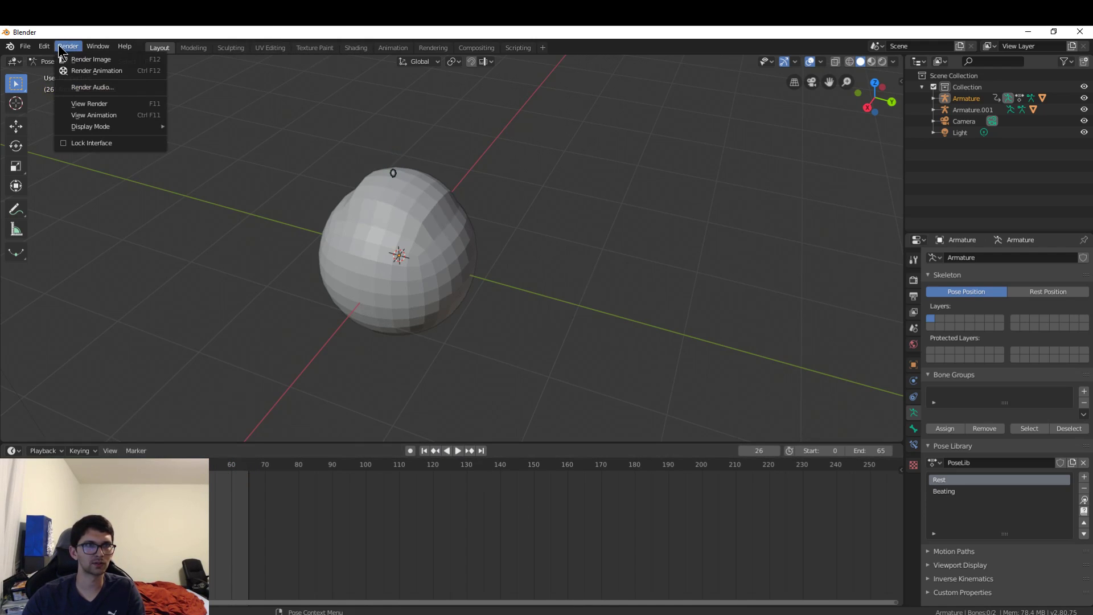
{"action": "left_click", "coordinate": [107, 71]}
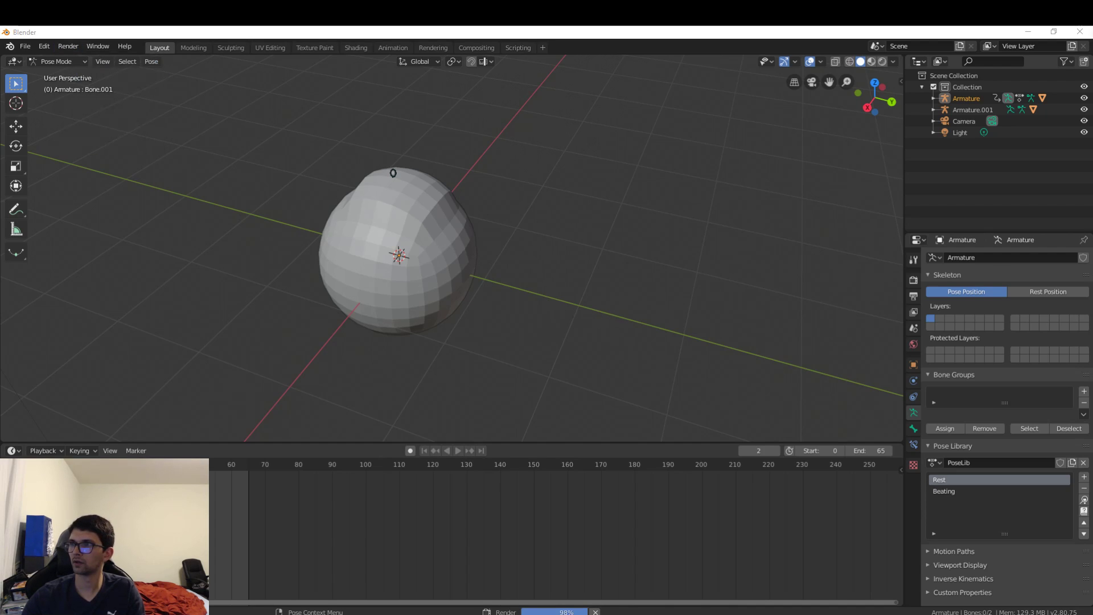
{"action": "left_click_drag", "start_coordinate": [1092, 33], "coordinate": [661, 26]}
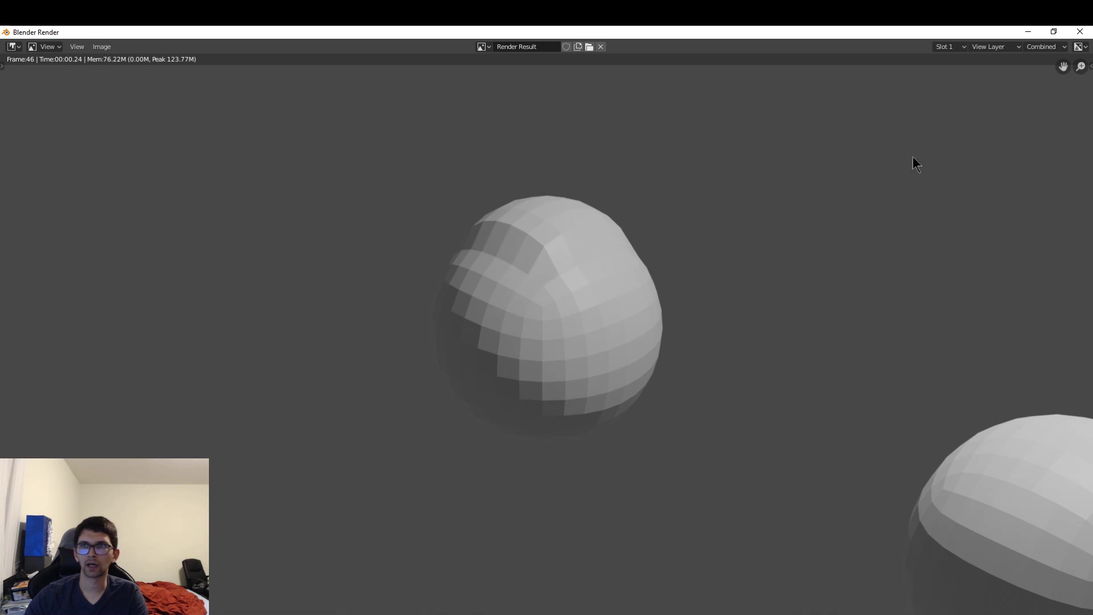
{"action": "left_click", "coordinate": [1080, 31]}
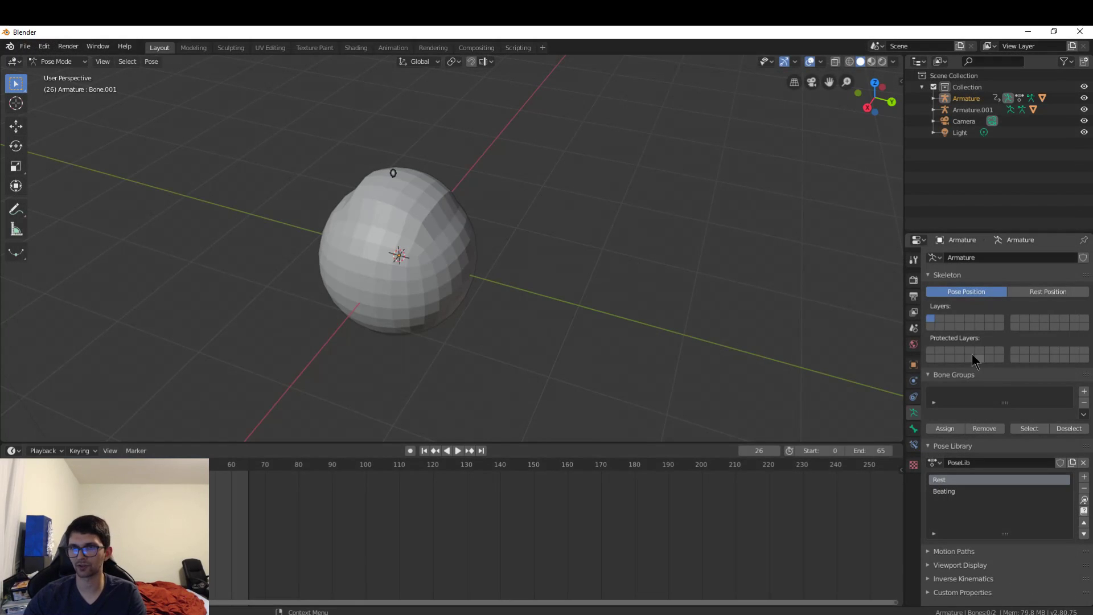
Step: Examine the scene's render and output settings, including the output path and the available image and movie file formats
{"action": "left_click", "coordinate": [912, 280]}
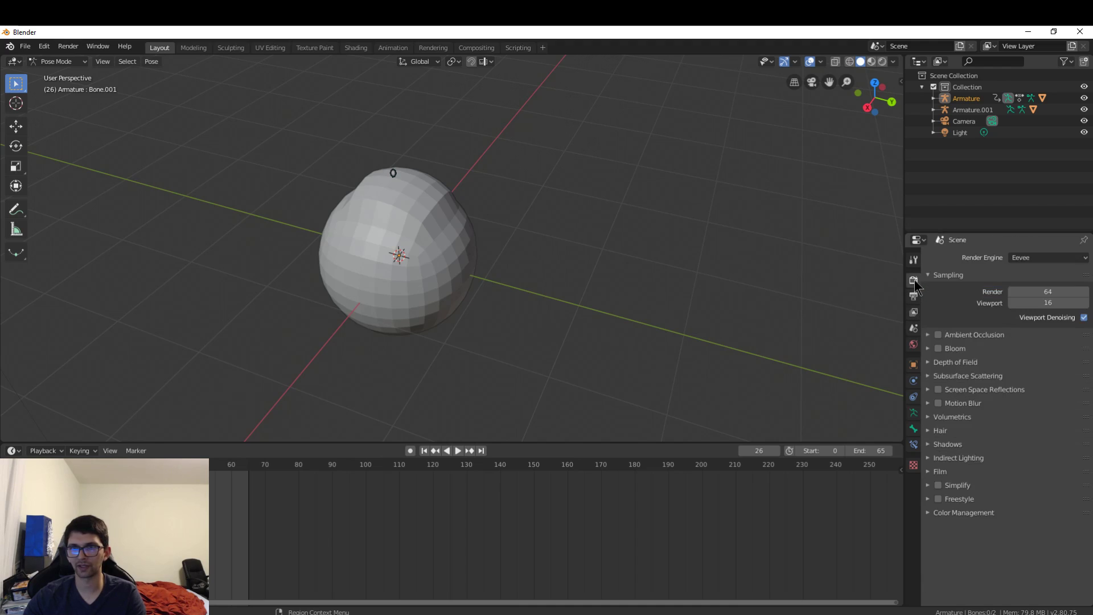
{"action": "left_click", "coordinate": [913, 296]}
{"action": "left_click", "coordinate": [913, 281]}
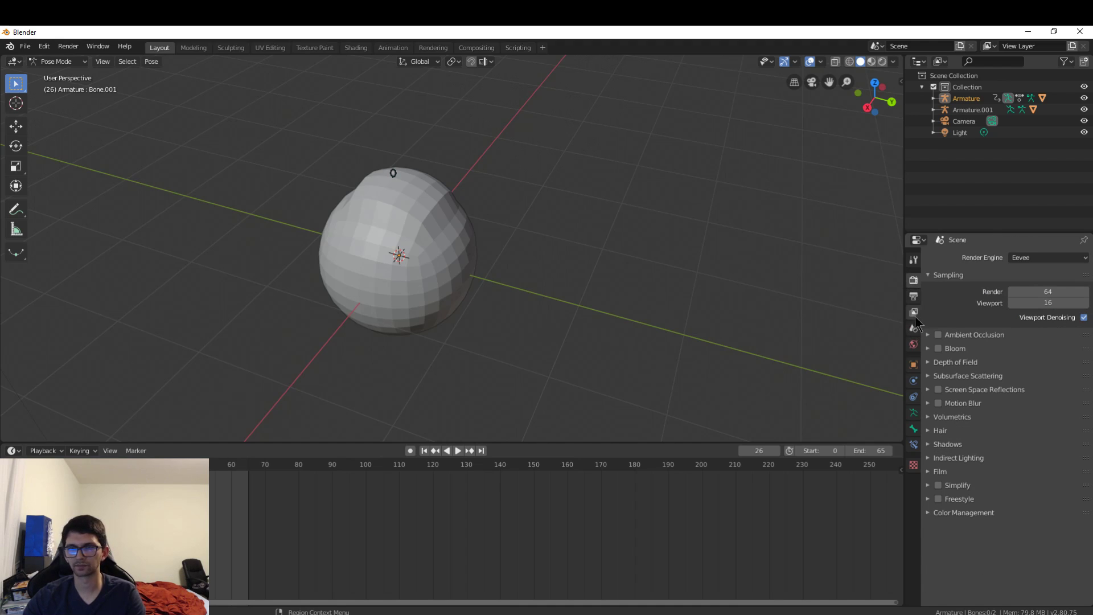
{"action": "left_click", "coordinate": [912, 296]}
{"action": "left_click", "coordinate": [913, 312]}
{"action": "left_click", "coordinate": [913, 296]}
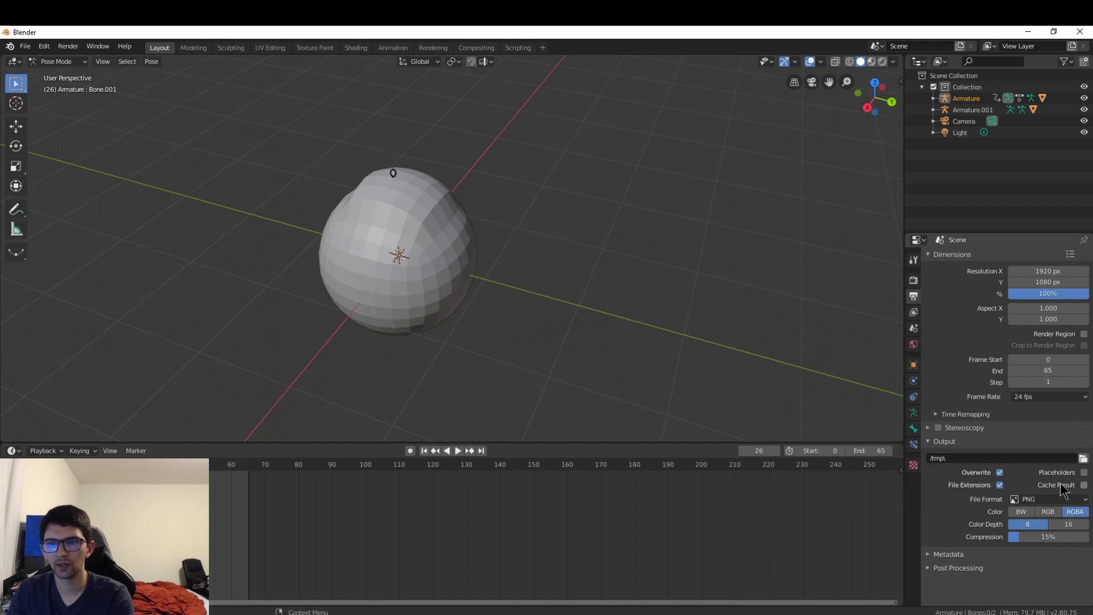
{"action": "left_click", "coordinate": [1041, 501]}
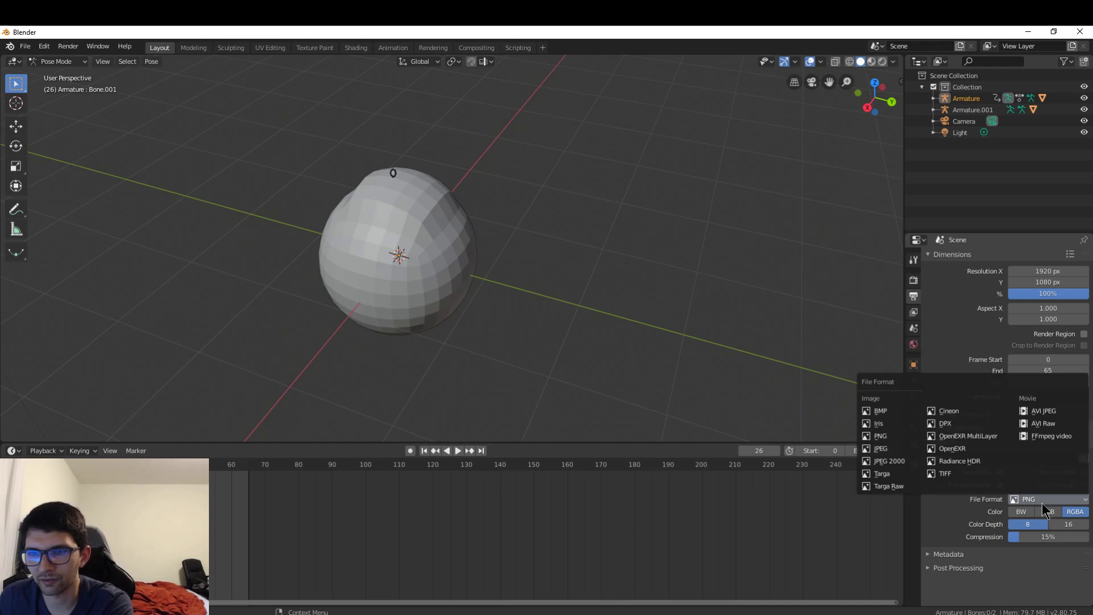
{"action": "left_click", "coordinate": [1038, 499]}
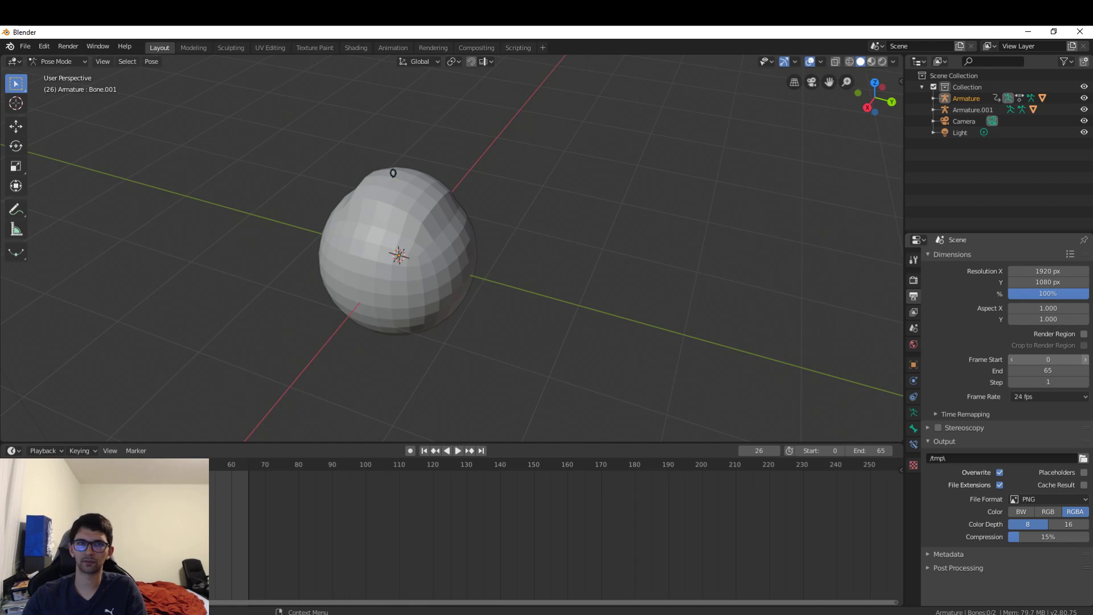
{"action": "scroll", "coordinate": [510, 210], "scroll_direction": "down", "scroll_amount": 4}
{"action": "middle_click_drag", "start_coordinate": [426, 225], "coordinate": [620, 218]}
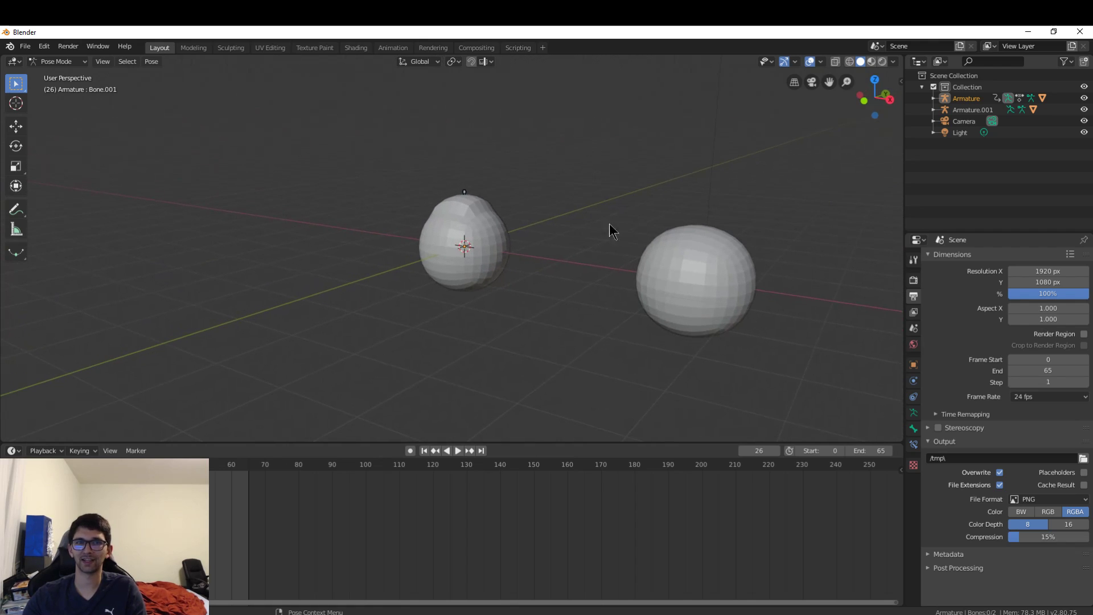